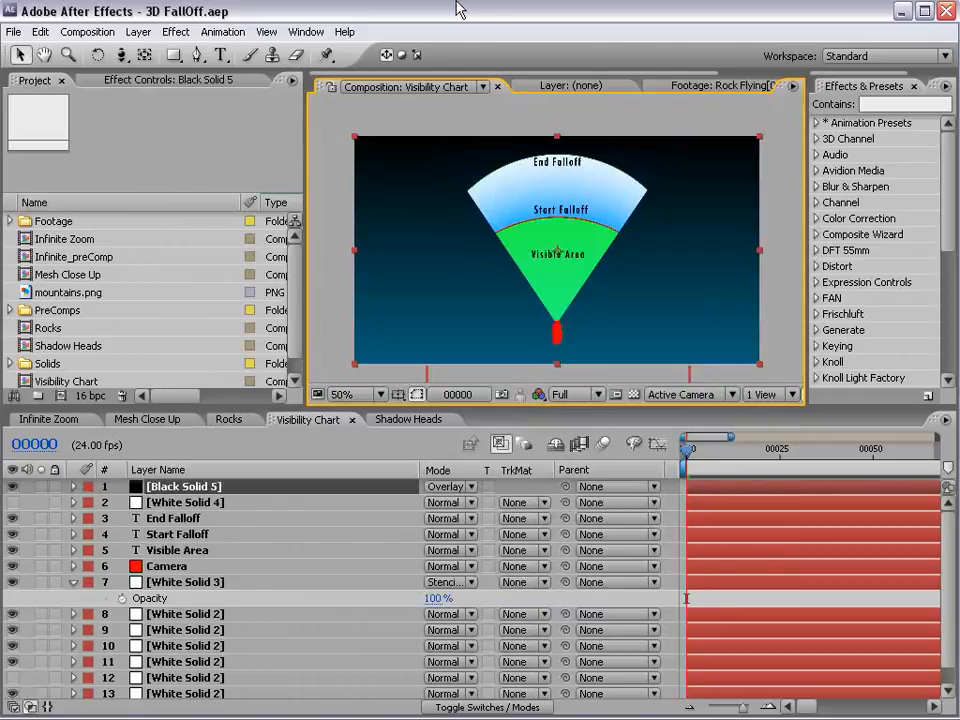
# Step: Open the Shadow Heads composition, preview its camera animation from the start, and park at frame 97
pyautogui.click(402, 419)
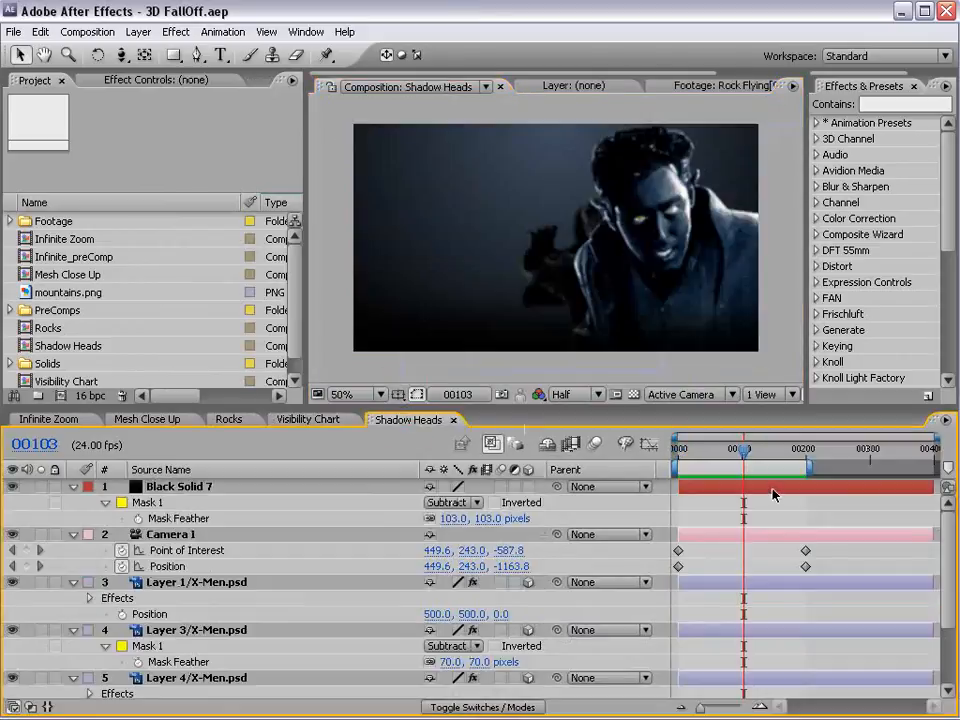
pyautogui.moveTo(747, 457); pyautogui.dragTo(668, 461)
pyautogui.press('KP_0')
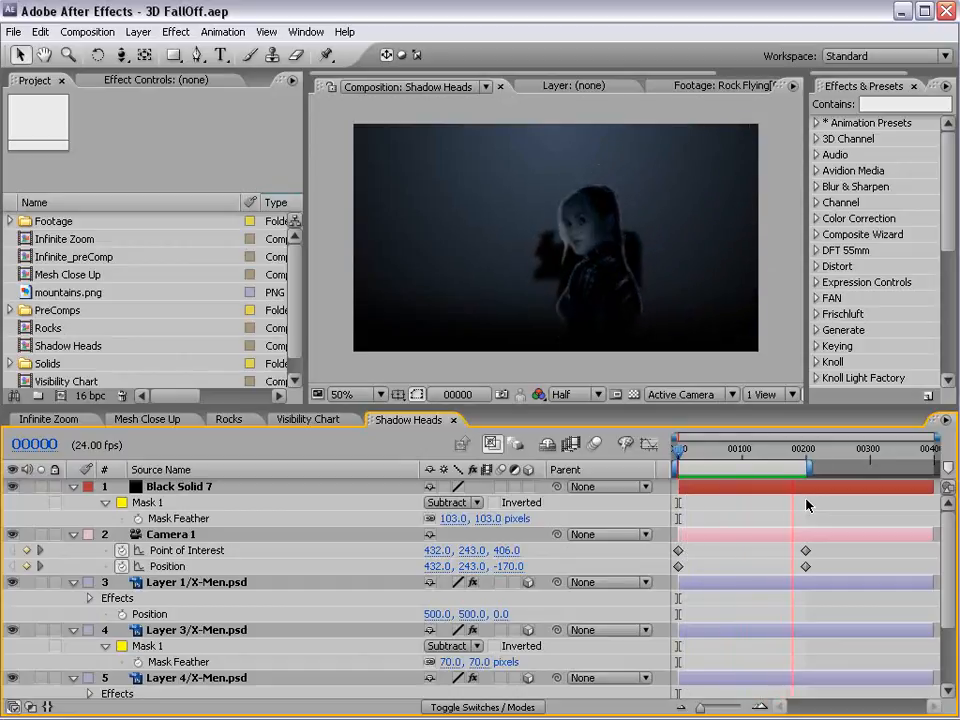
pyautogui.moveTo(804, 460); pyautogui.dragTo(740, 462)
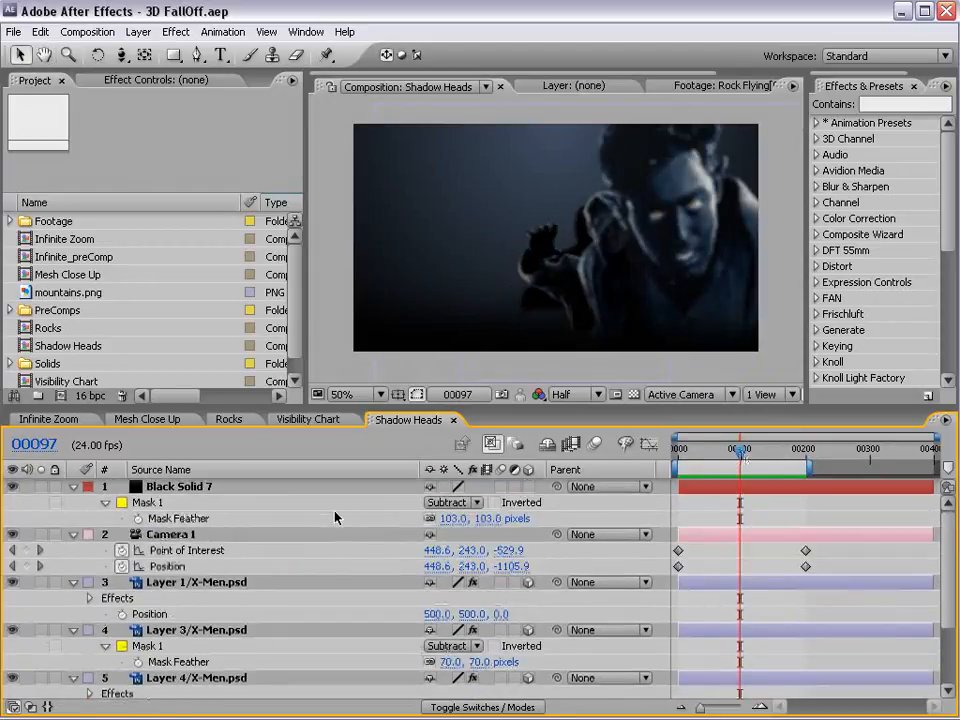
# Step: Track the Shadow Heads camera back along Z at frame 97 to a Z position of about -1641.9
pyautogui.press('c')
pyautogui.press('c')
pyautogui.press('c')
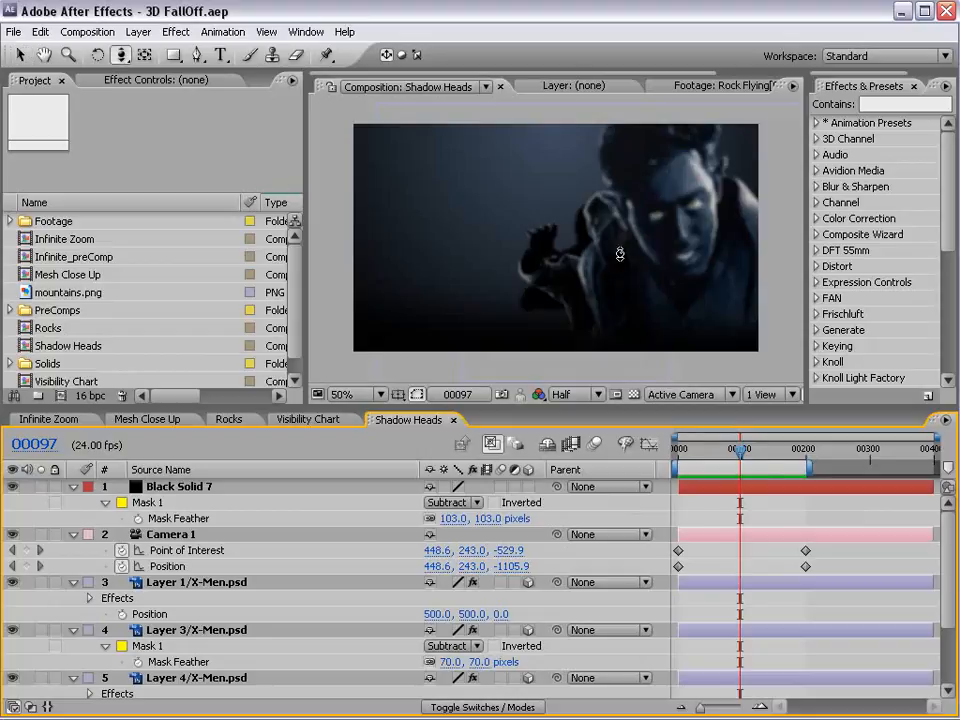
pyautogui.moveTo(620, 254); pyautogui.dragTo(619, 379)
# Step: Orbit the camera around the woman's figure at frame 97 and reframe the shot closer on her head
pyautogui.press('c')
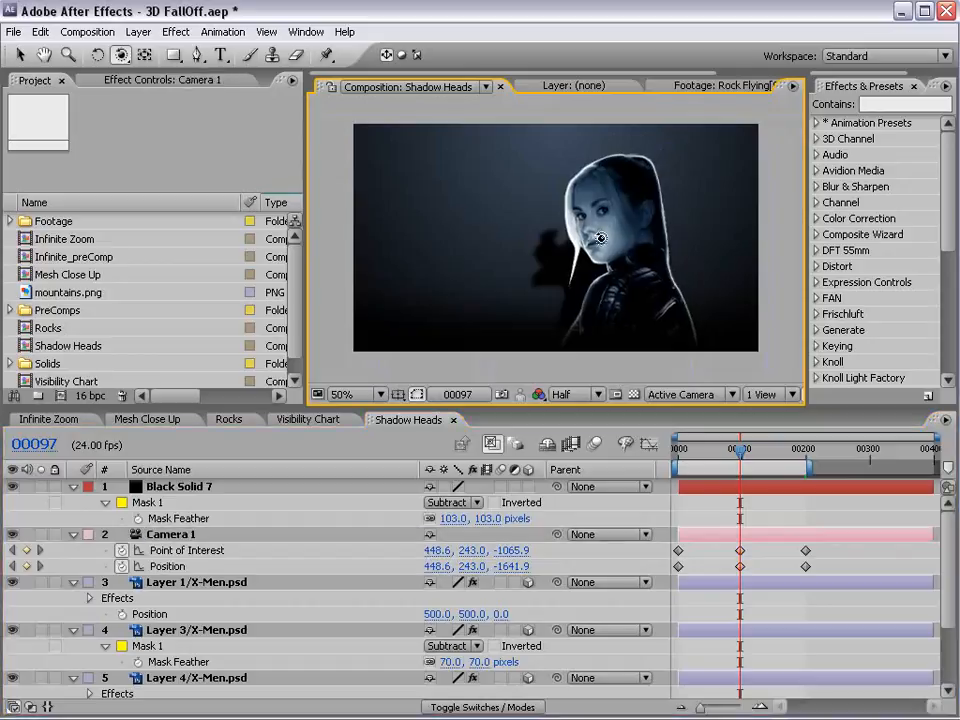
pyautogui.moveTo(586, 218); pyautogui.dragTo(597, 258)
pyautogui.press('c')
pyautogui.moveTo(568, 210); pyautogui.dragTo(537, 299)
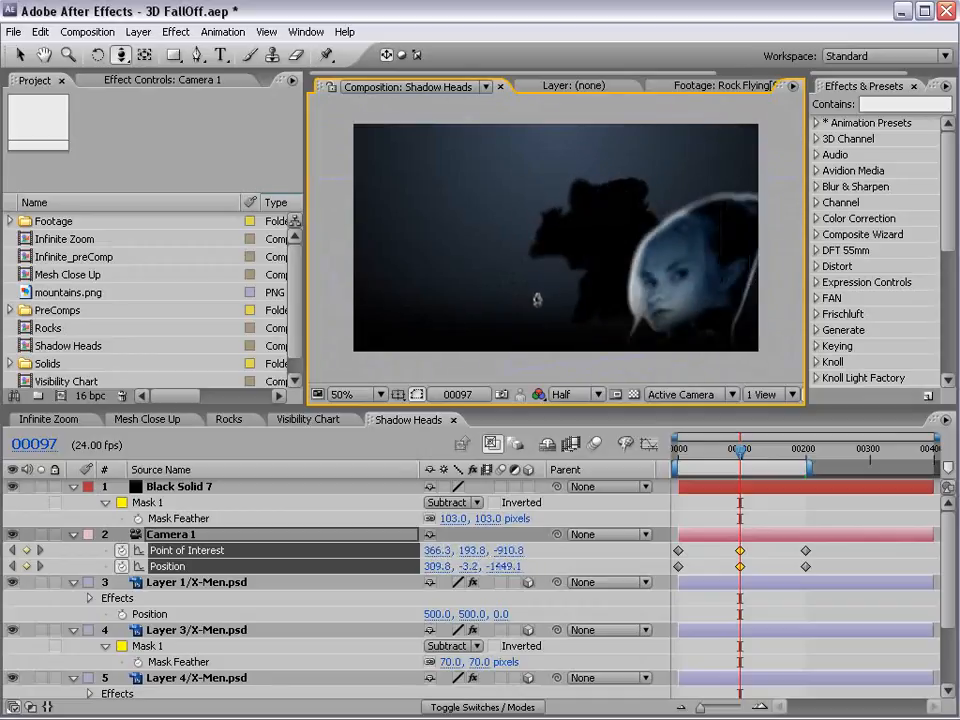
pyautogui.press('F2')
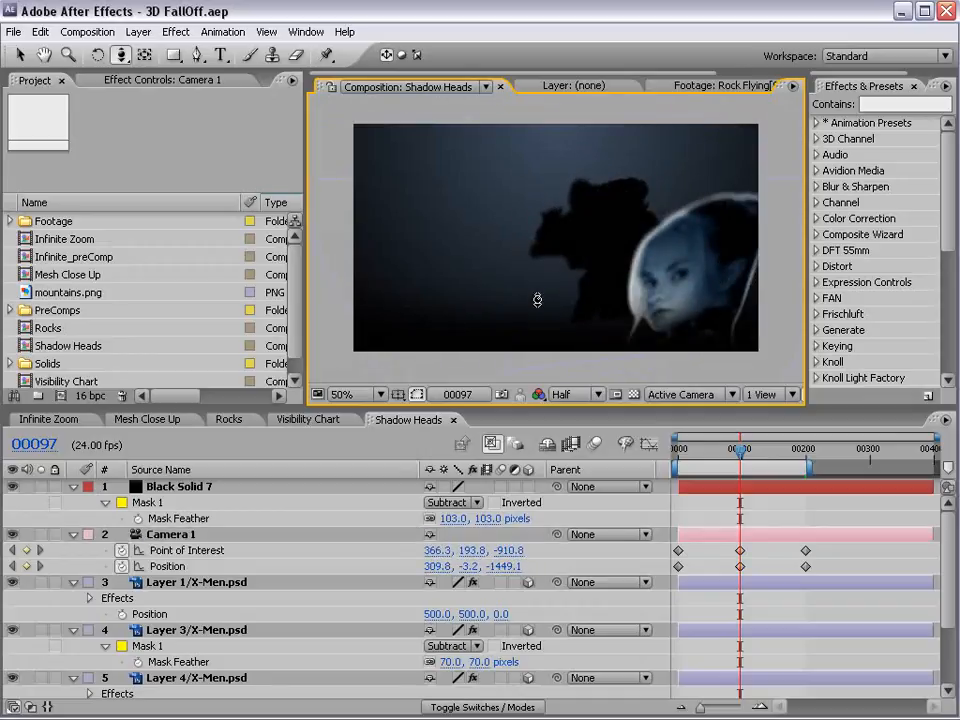
pyautogui.press('c')
pyautogui.moveTo(658, 302); pyautogui.dragTo(578, 259)
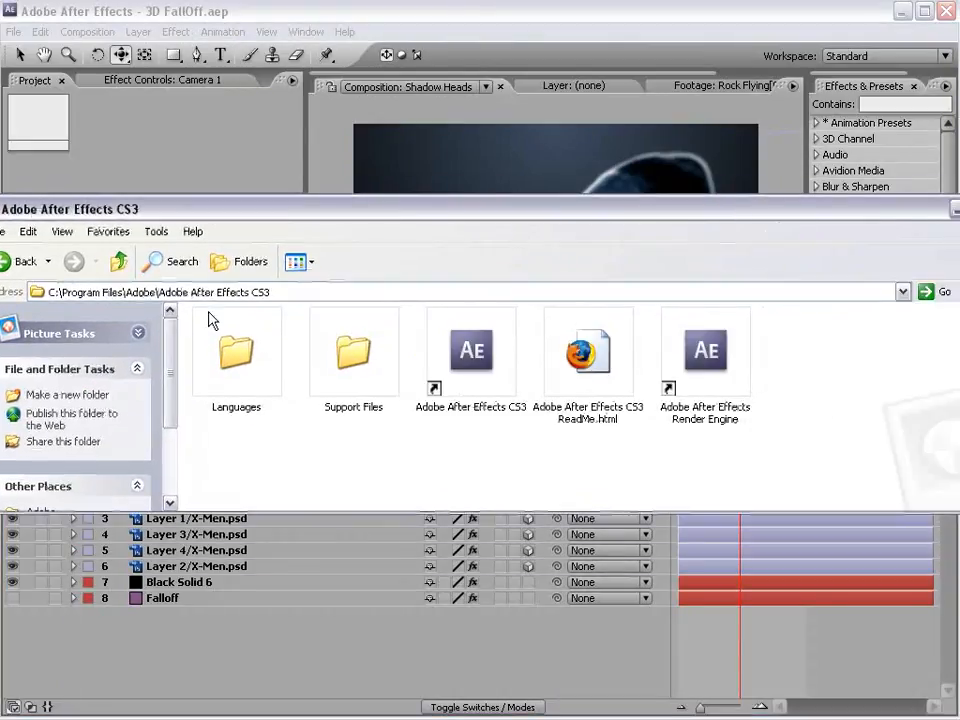
# Step: In the Adobe After Effects CS3 program folder, open Support Files\Presets and select the __-Video Copilot-__ folder
pyautogui.click(377, 440)
pyautogui.click(358, 372)
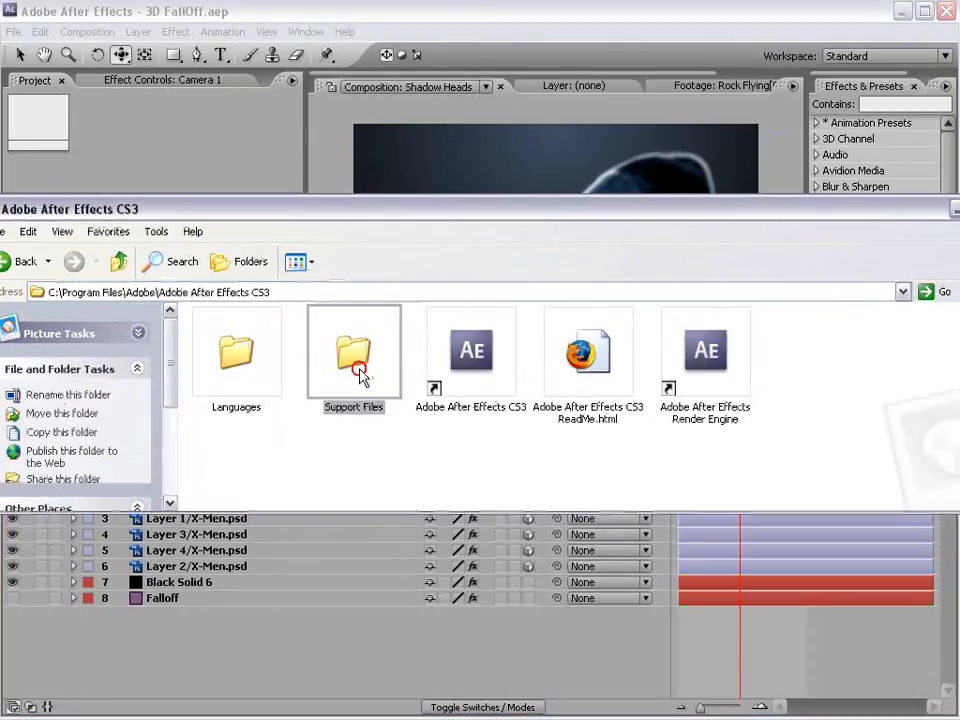
pyautogui.doubleClick(358, 372)
pyautogui.scroll(-2, 313, 443)
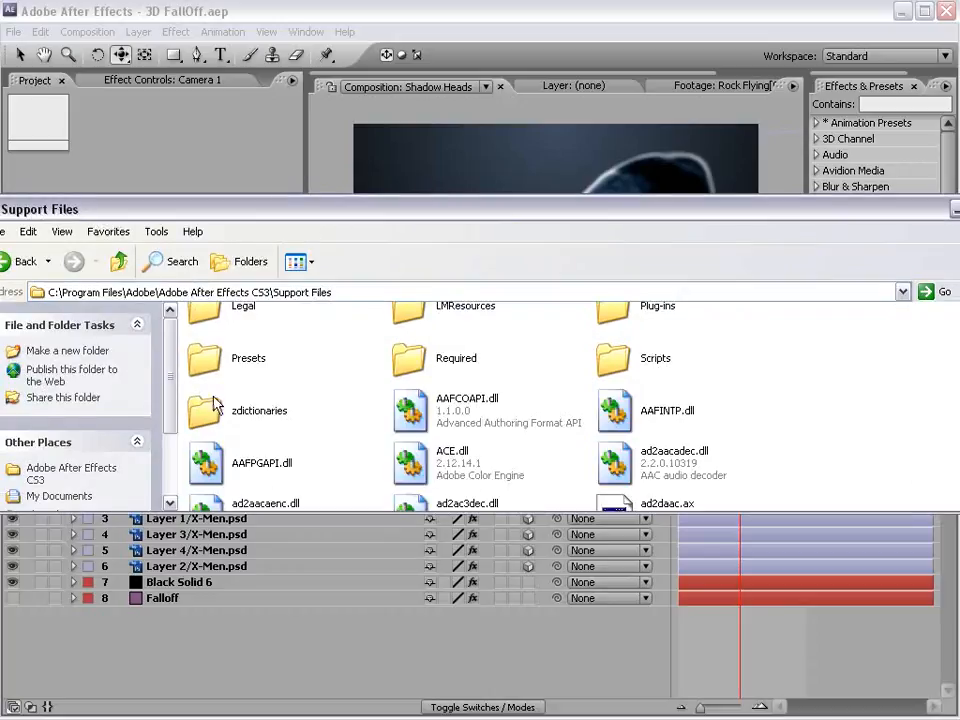
pyautogui.click(223, 366)
pyautogui.doubleClick(223, 366)
pyautogui.click(272, 381)
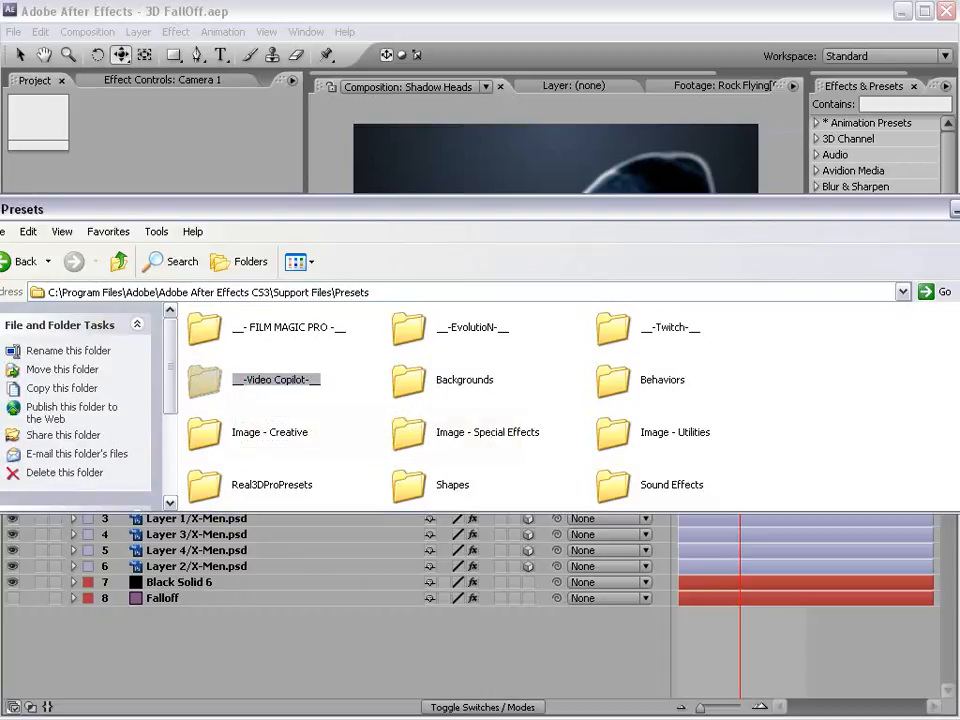
# Step: Return to the Adobe After Effects CS3 folder, open its Languages folder, and point out the Adobe After Effects E shortcut
pyautogui.press('BackSpace')
pyautogui.press('BackSpace')
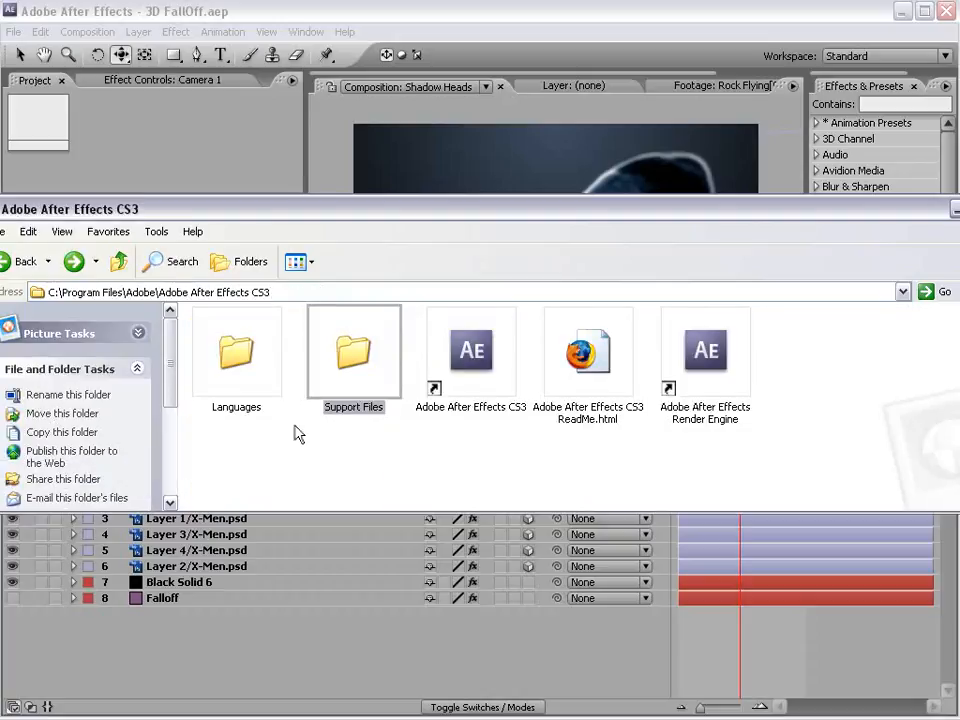
pyautogui.click(298, 430)
pyautogui.doubleClick(244, 350)
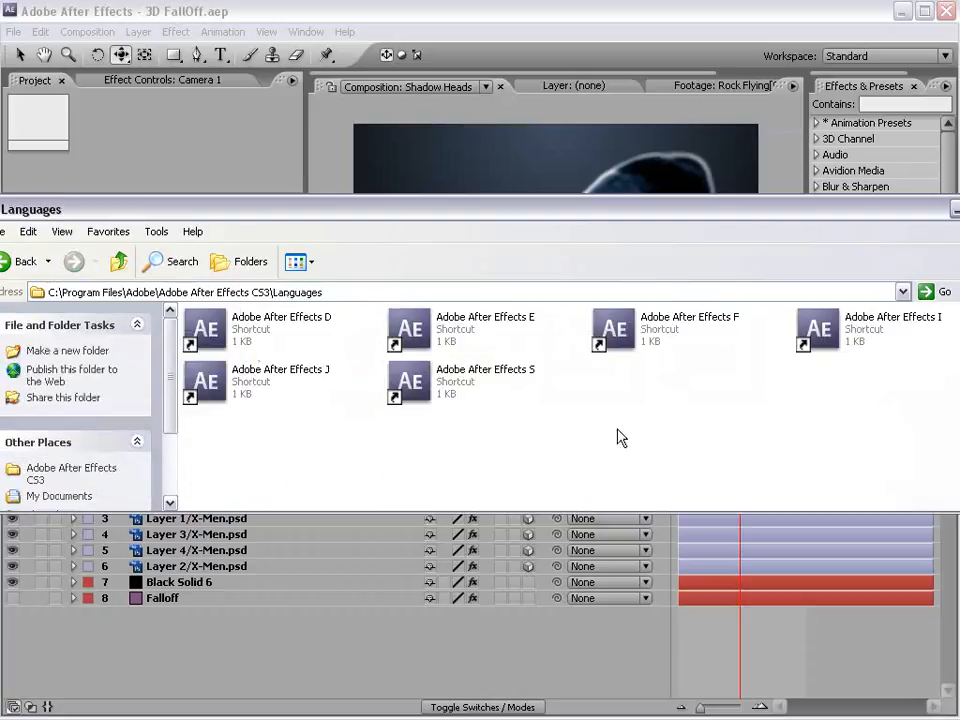
pyautogui.click(533, 329)
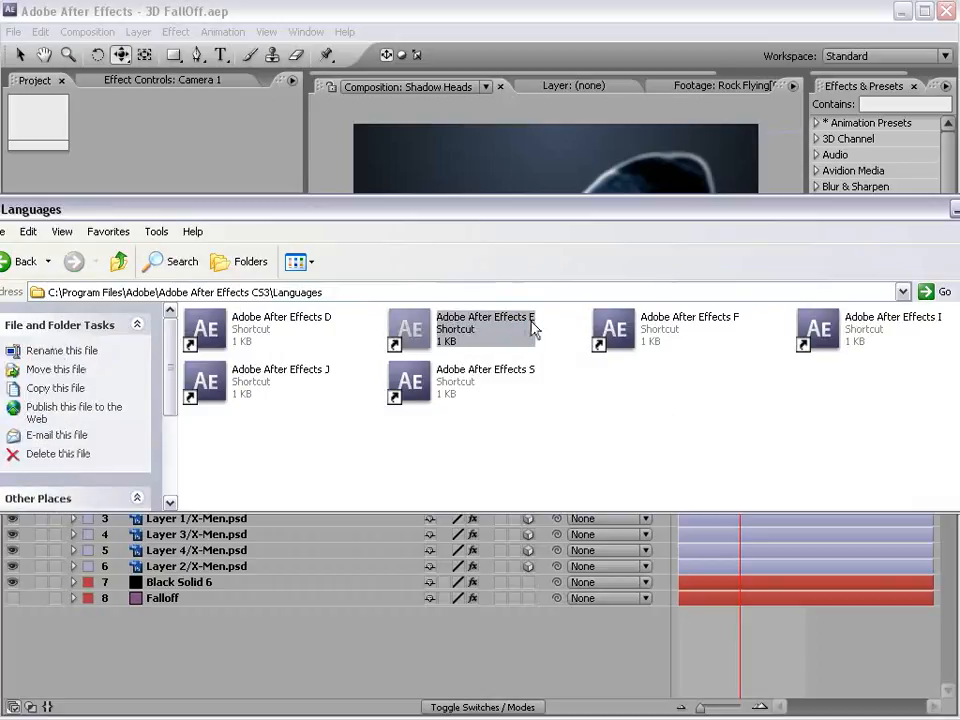
pyautogui.click(660, 456)
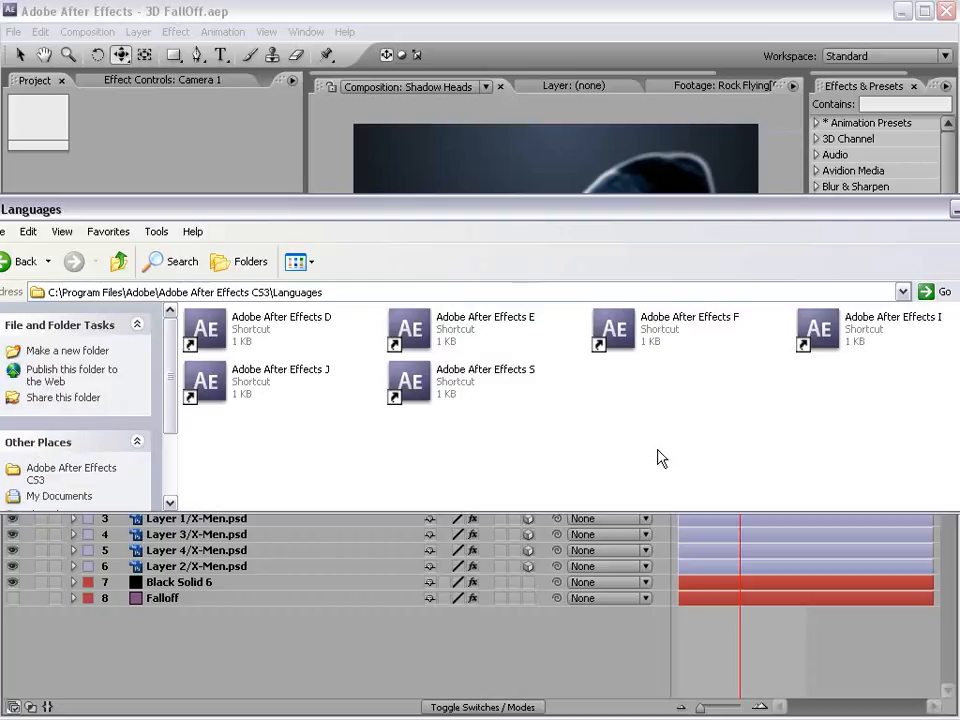
# Step: Switch back to After Effects and start a new composition with the NTSC D1 Widescreen Square Pixel preset
pyautogui.hotkey('alt', 'Tab')
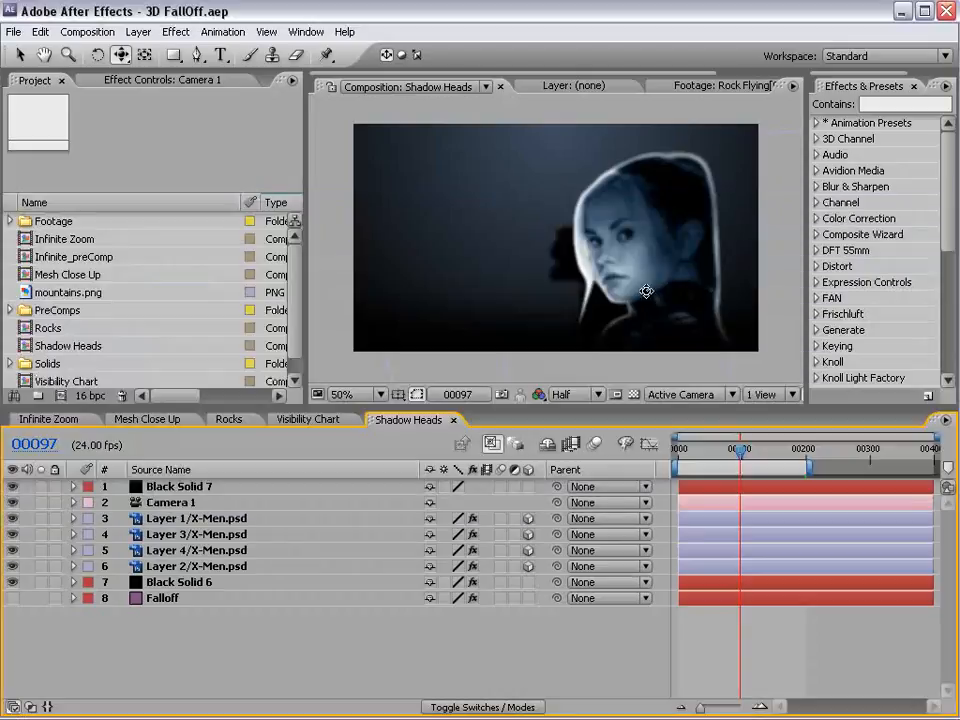
pyautogui.click(87, 32)
pyautogui.click(125, 48)
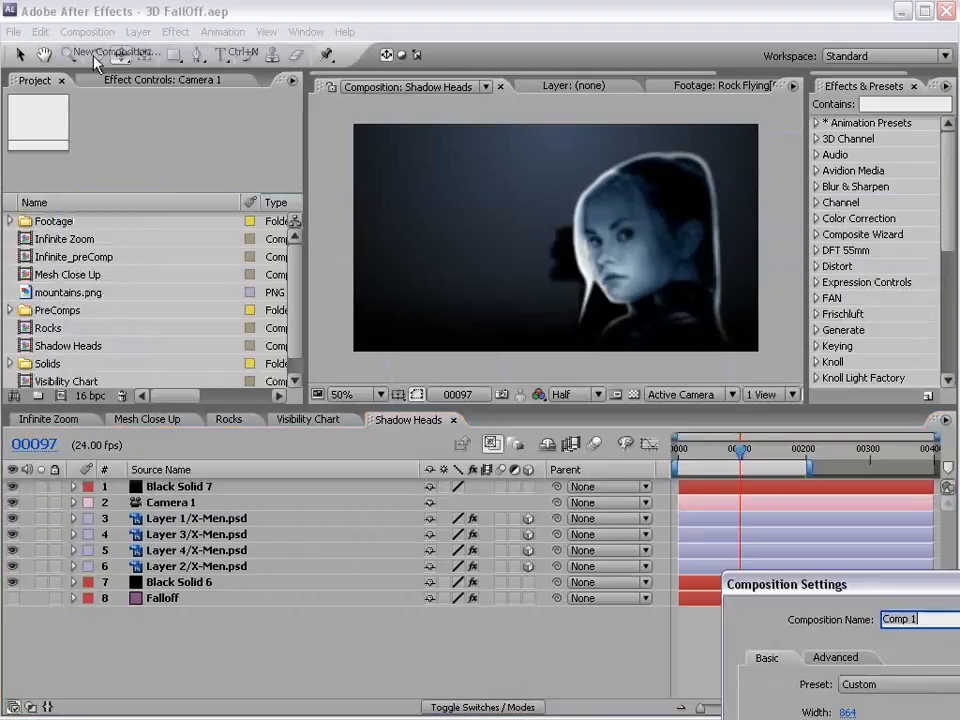
pyautogui.moveTo(881, 584); pyautogui.dragTo(450, 216)
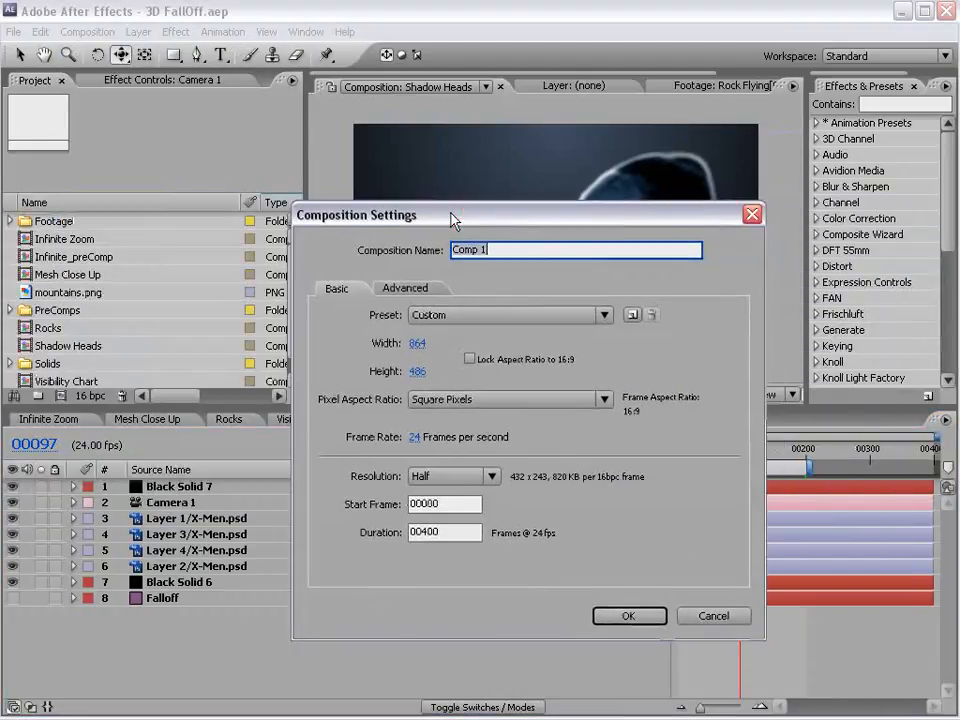
pyautogui.click(477, 316)
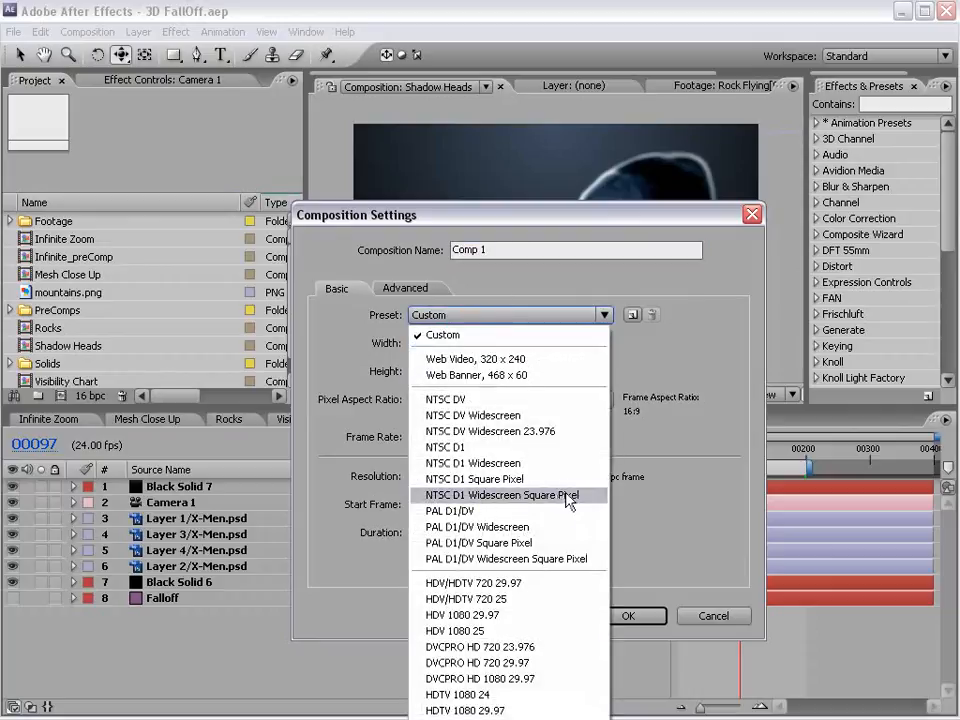
pyautogui.click(543, 505)
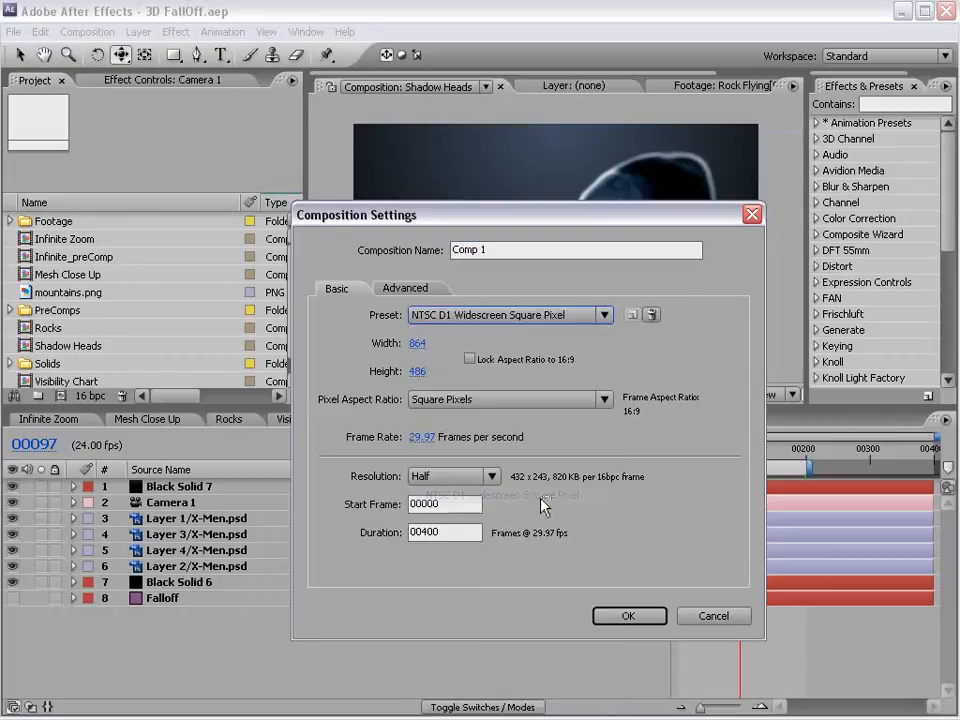
# Step: Set the new composition's frame rate to 24 frames per second and create the composition
pyautogui.click(420, 438)
pyautogui.press('BackSpace')
pyautogui.press('BackSpace')
pyautogui.press('BackSpace')
pyautogui.press('BackSpace')
pyautogui.press('BackSpace')
pyautogui.write('24')
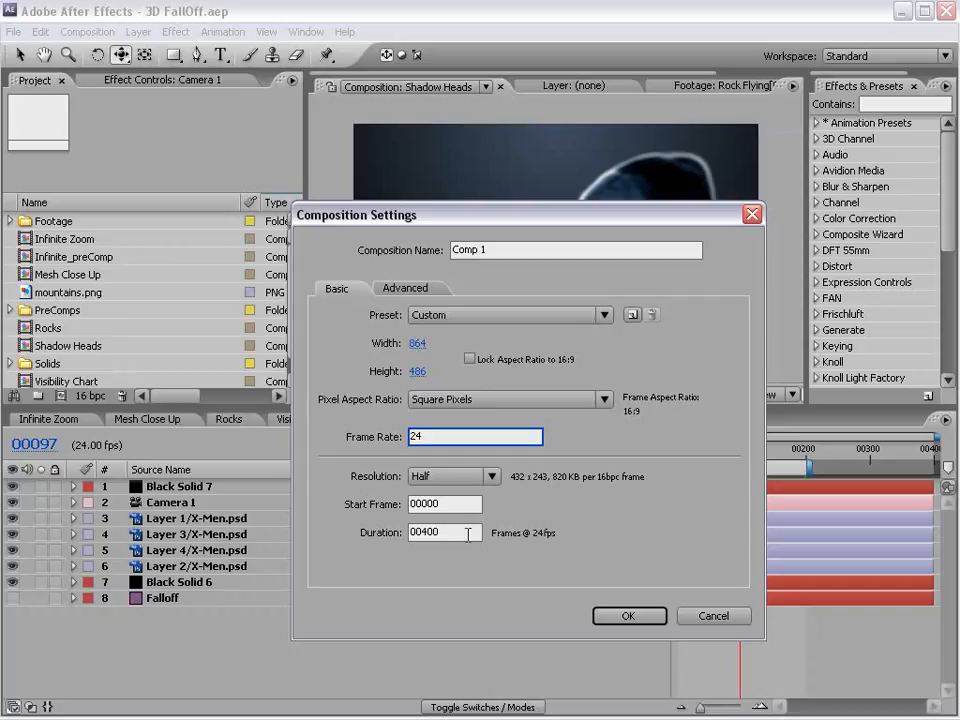
pyautogui.click(462, 535)
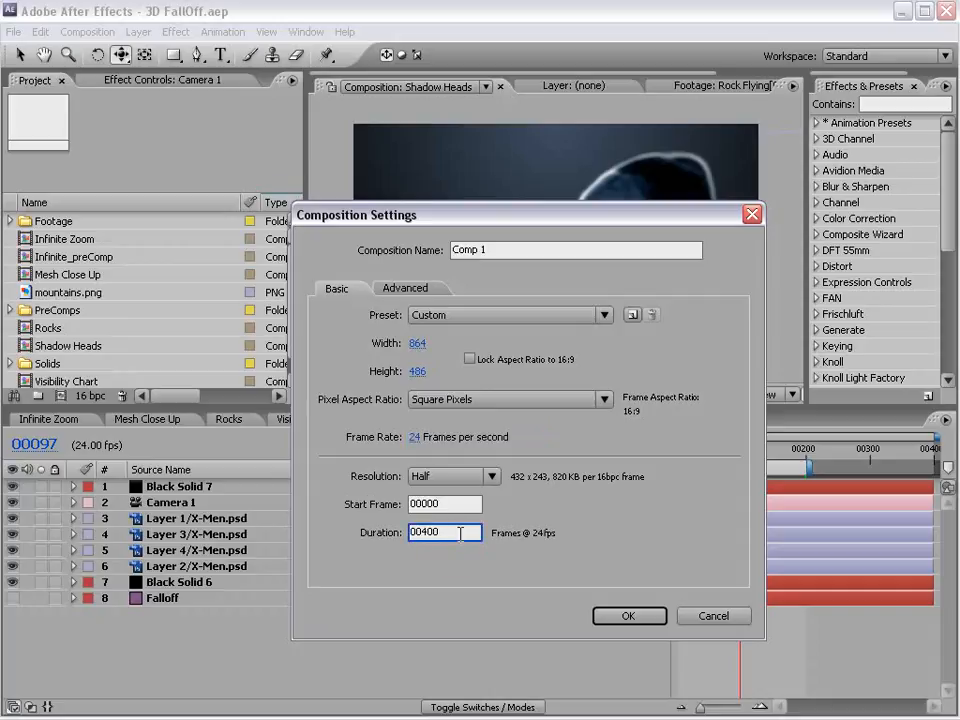
pyautogui.click(632, 617)
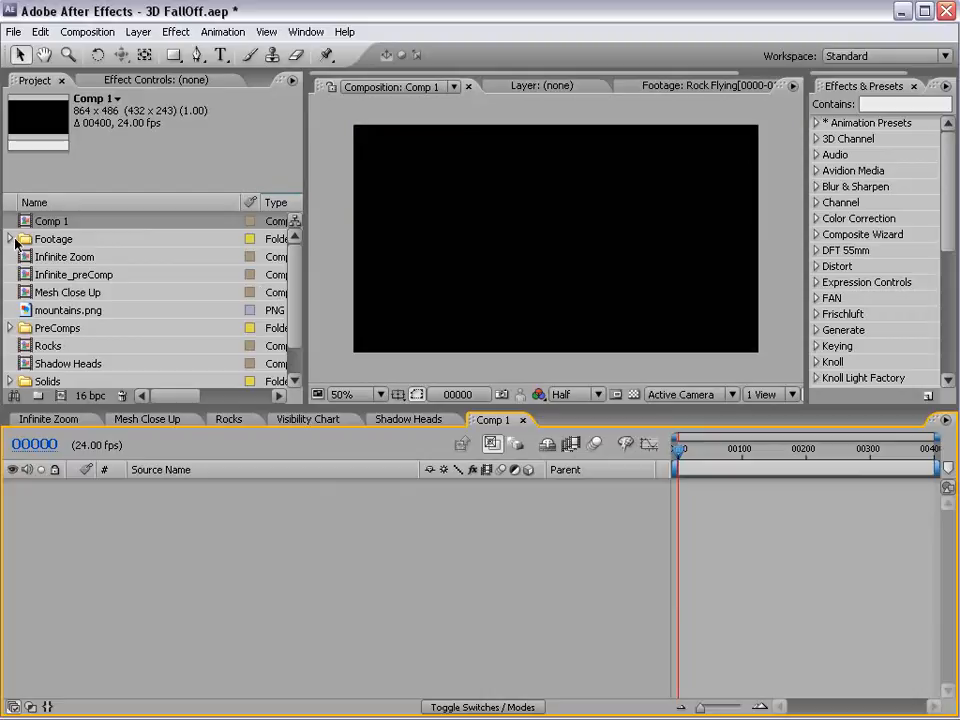
# Step: Add Plant.png from the Footage folder to Comp 1 and position the plant near the horizontal centre of the frame
pyautogui.click(12, 240)
pyautogui.moveTo(300, 268); pyautogui.dragTo(303, 311)
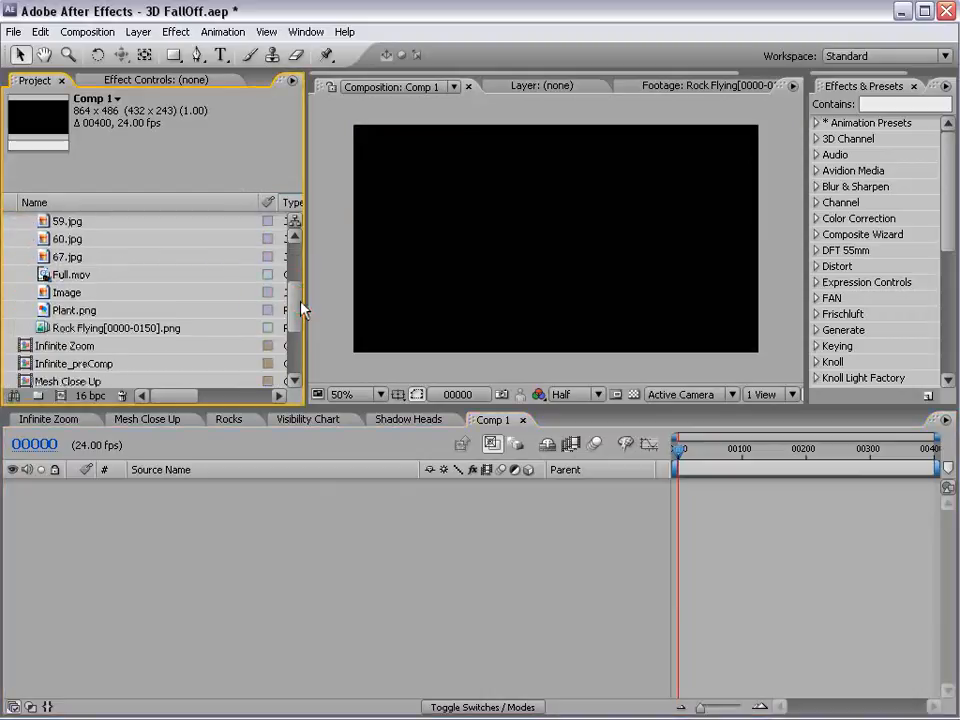
pyautogui.moveTo(66, 310); pyautogui.dragTo(570, 287)
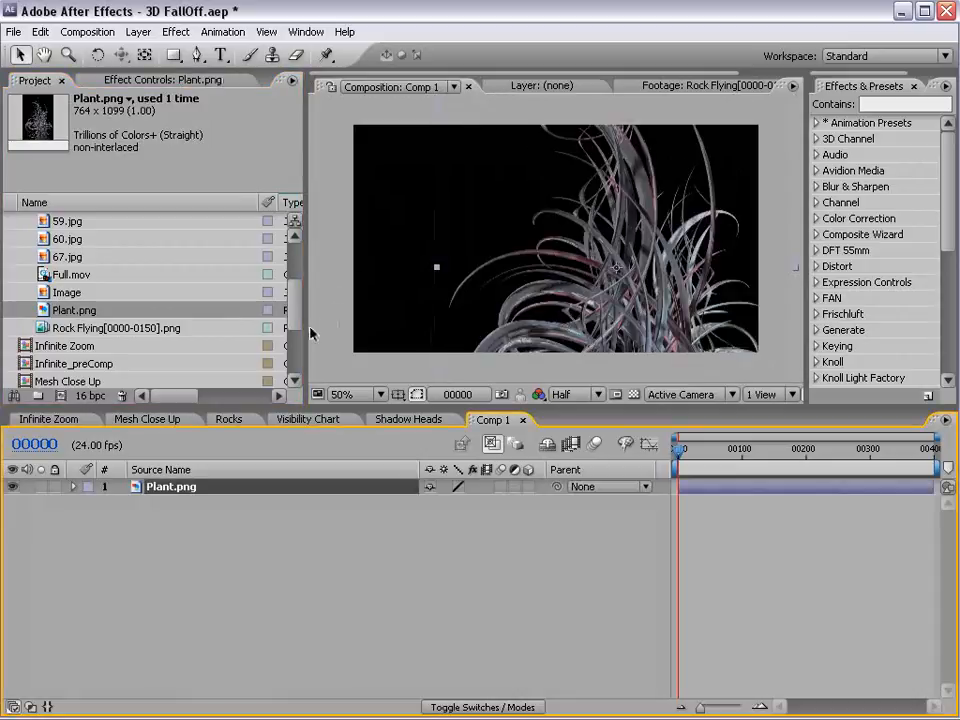
pyautogui.moveTo(306, 328); pyautogui.dragTo(208, 328)
pyautogui.moveTo(574, 240); pyautogui.dragTo(470, 217)
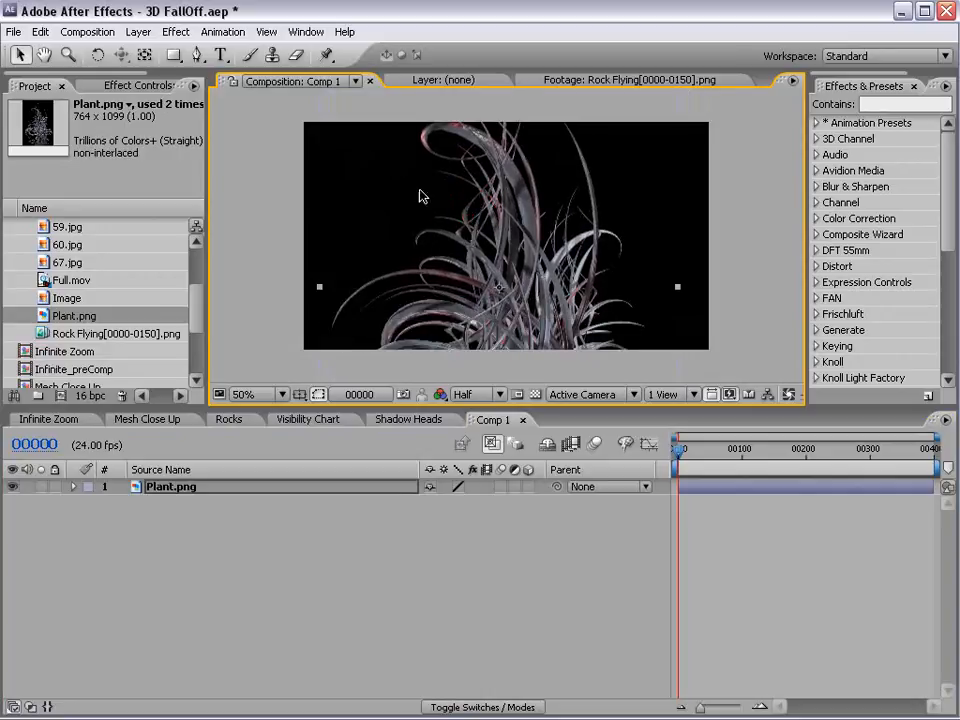
# Step: Pre-compose the Plant.png layer as Plant.png Comp 2, leaving all attributes in Comp 1
pyautogui.click(138, 31)
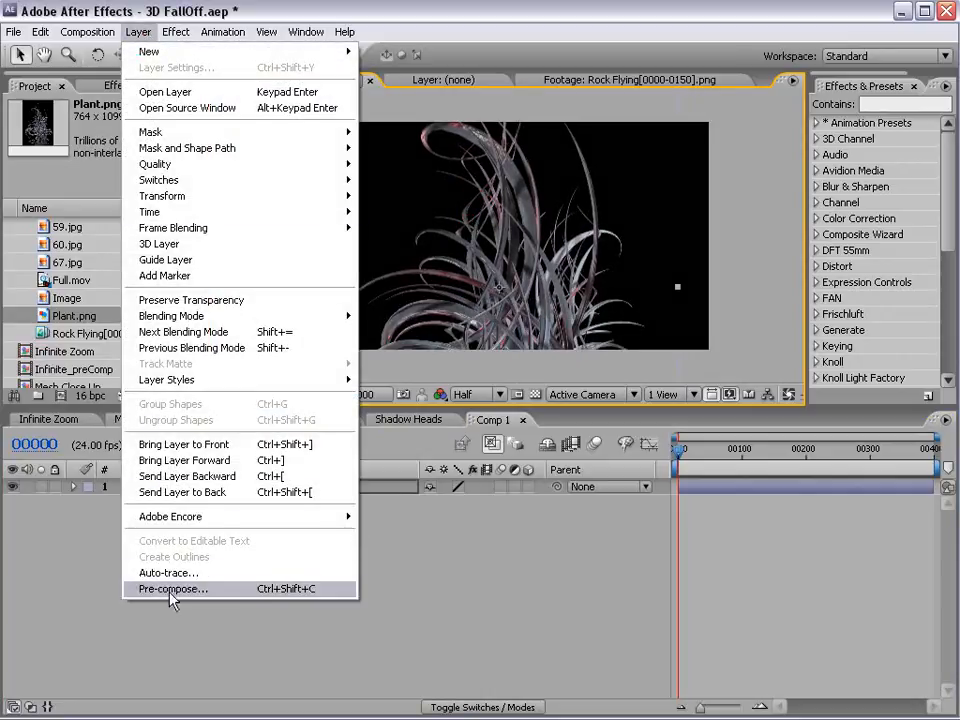
pyautogui.click(200, 589)
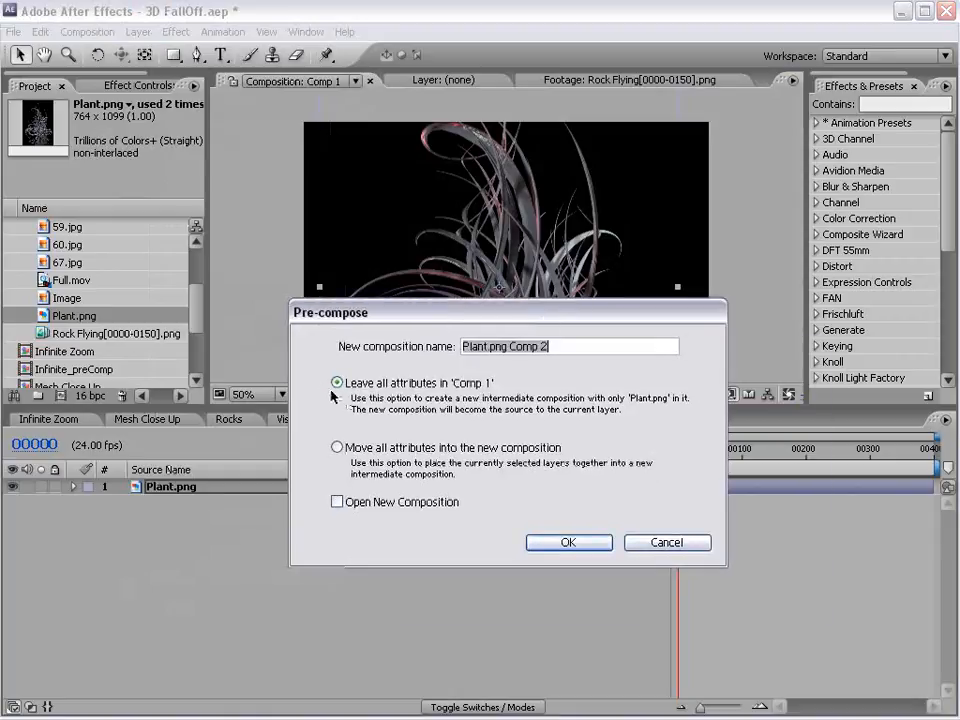
pyautogui.click(568, 542)
pyautogui.click(433, 211)
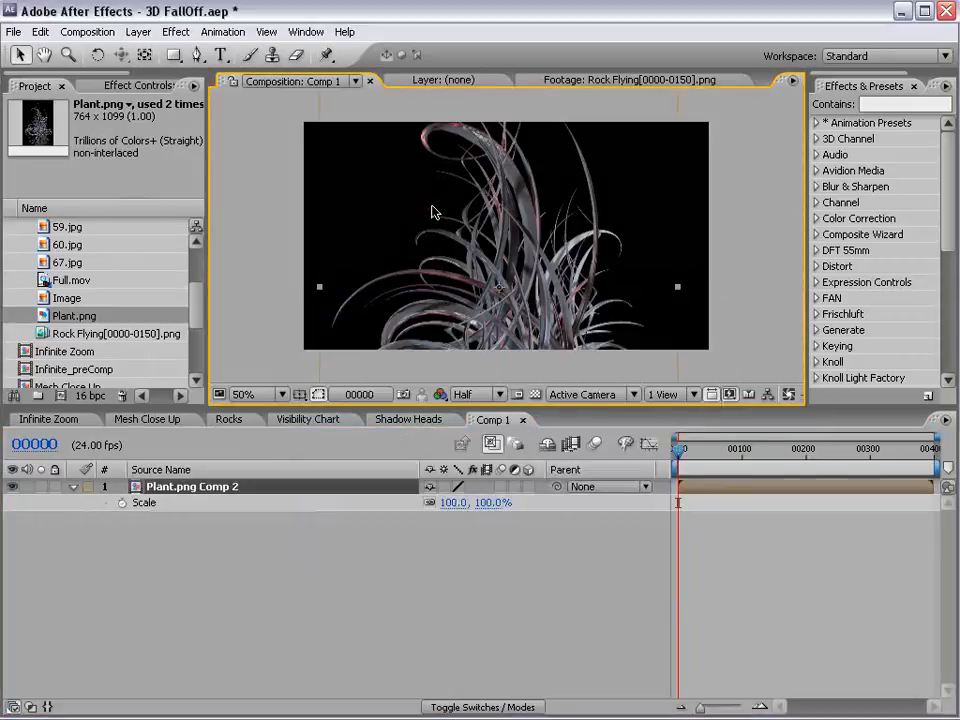
# Step: Open the Plant.png Comp 2 composition with a taller viewing area and select the plant layer
pyautogui.doubleClick(205, 488)
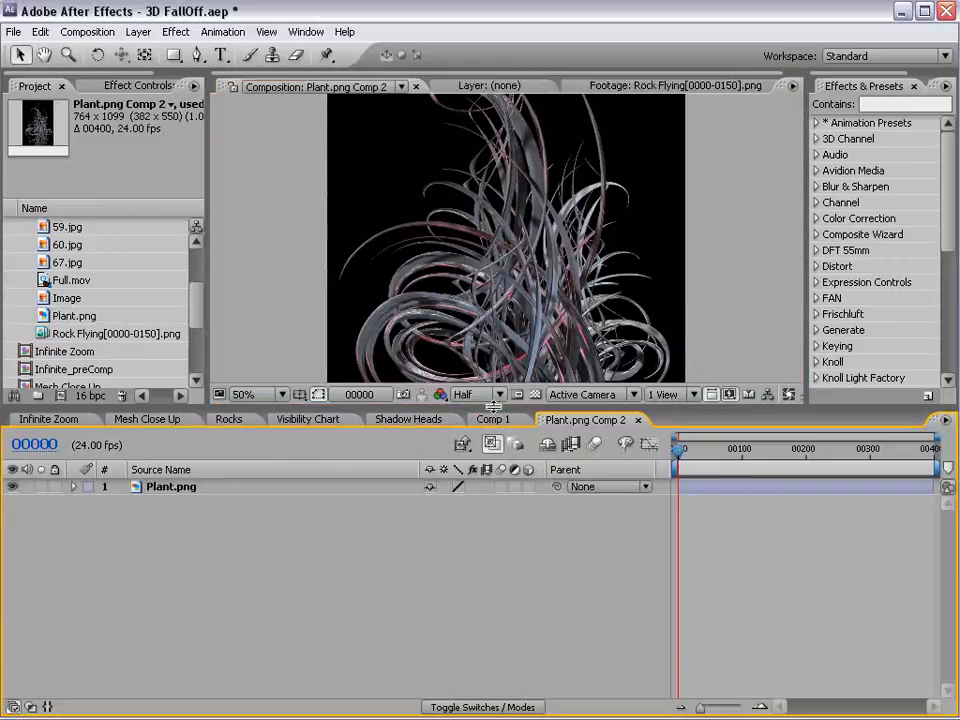
pyautogui.moveTo(493, 405); pyautogui.dragTo(493, 505)
pyautogui.click(604, 274)
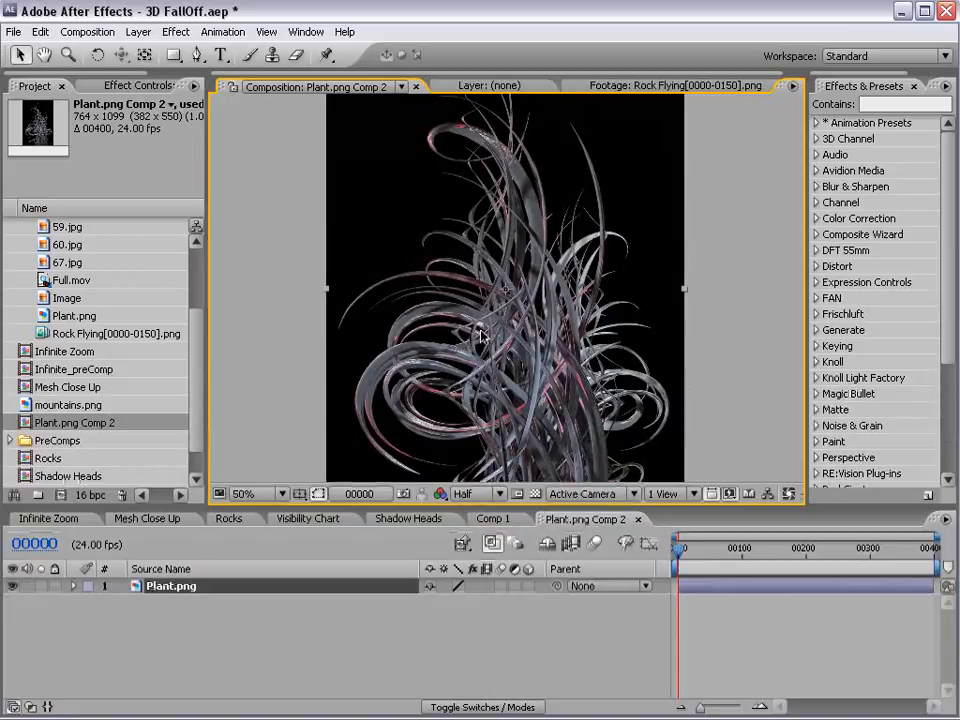
# Step: Apply a Curves effect to the Plant.png layer and pull the upper part of the RGB curve down to darken the plant
pyautogui.click(176, 32)
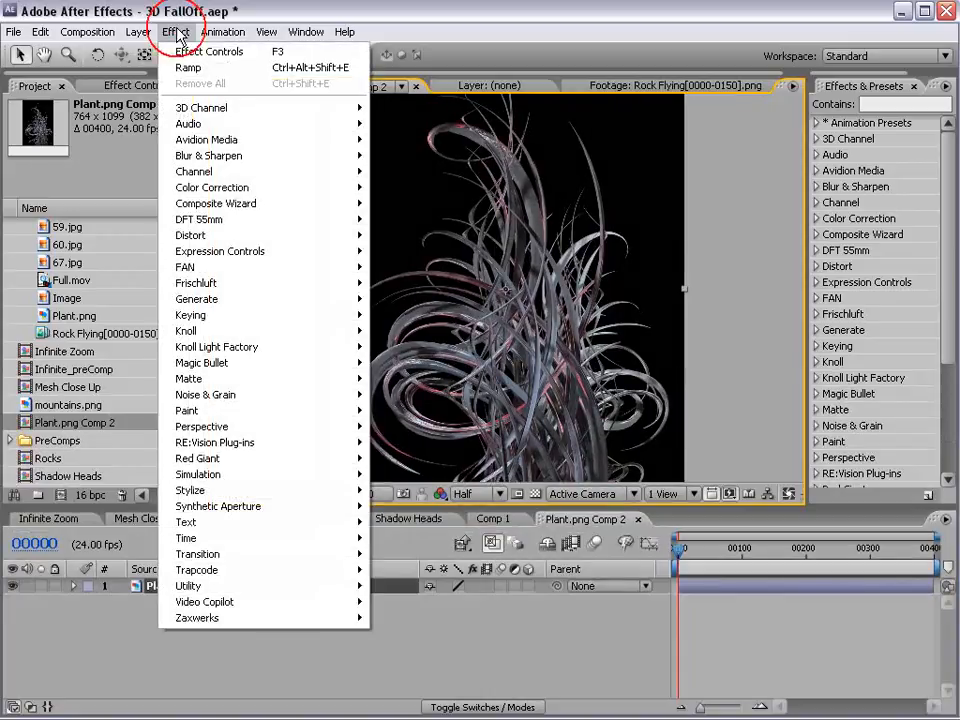
pyautogui.moveTo(300, 187)
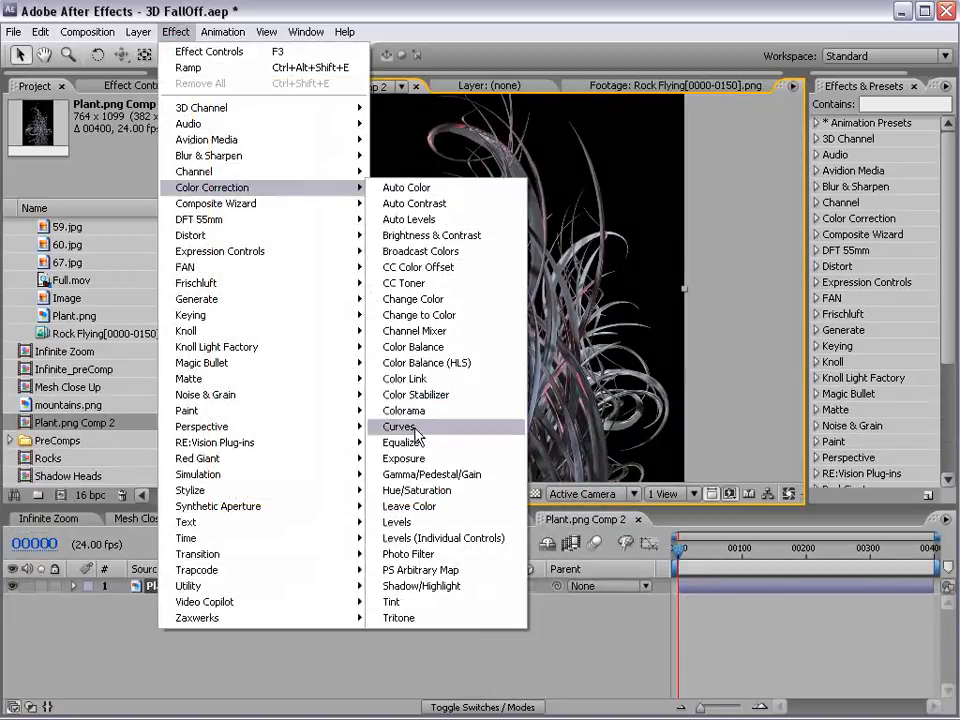
pyautogui.click(400, 427)
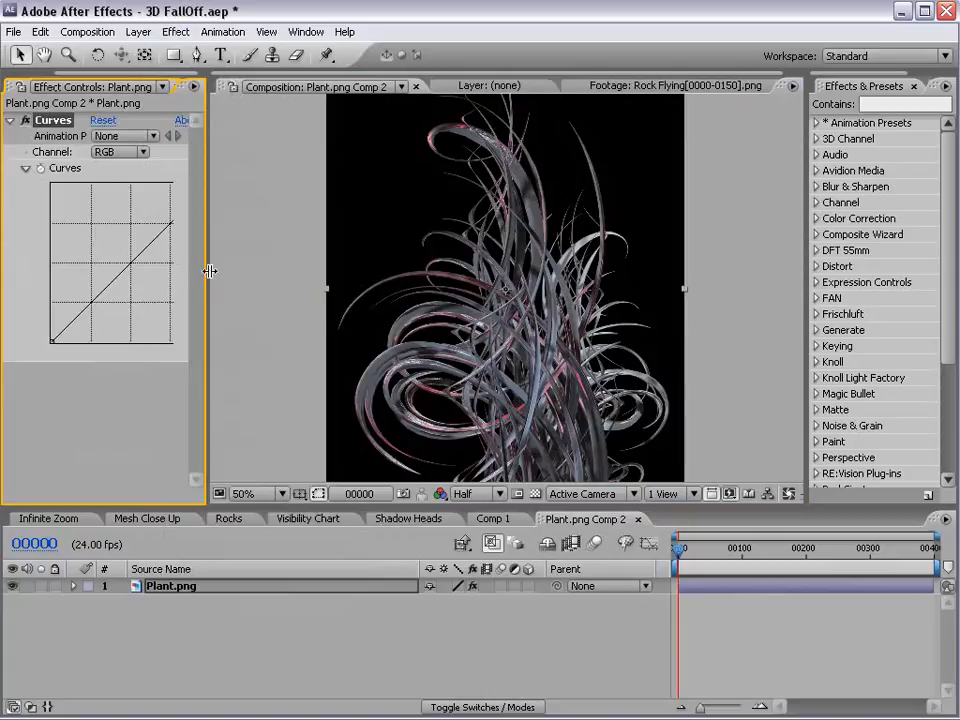
pyautogui.moveTo(210, 271); pyautogui.dragTo(310, 271)
pyautogui.moveTo(170, 218); pyautogui.dragTo(171, 250)
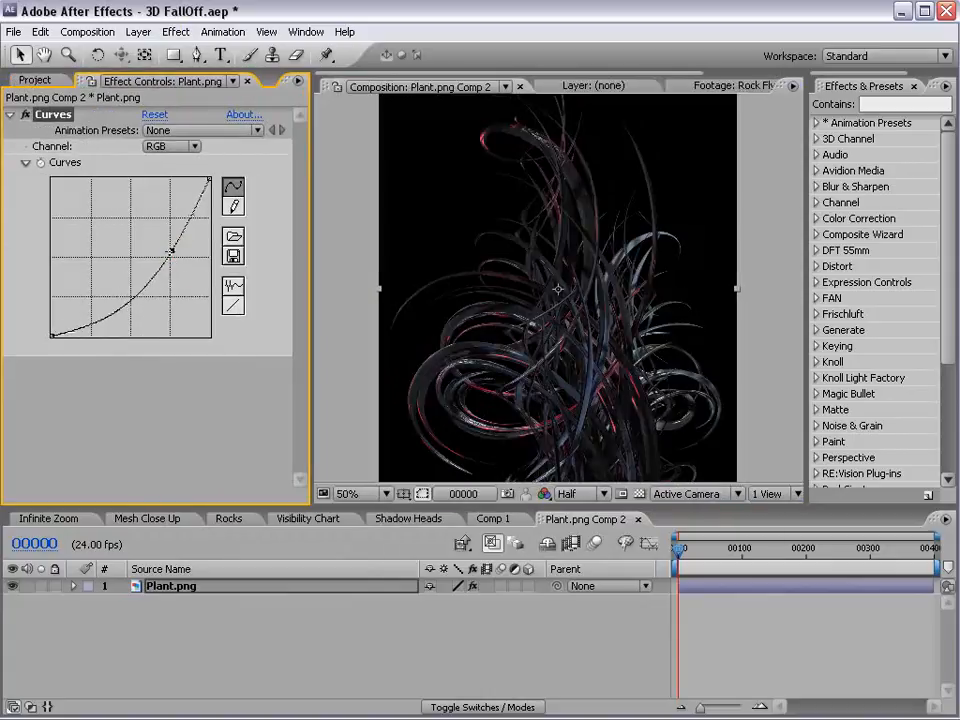
# Step: Apply a Tint effect to the Plant.png layer with Amount to Tint at 65%
pyautogui.click(176, 31)
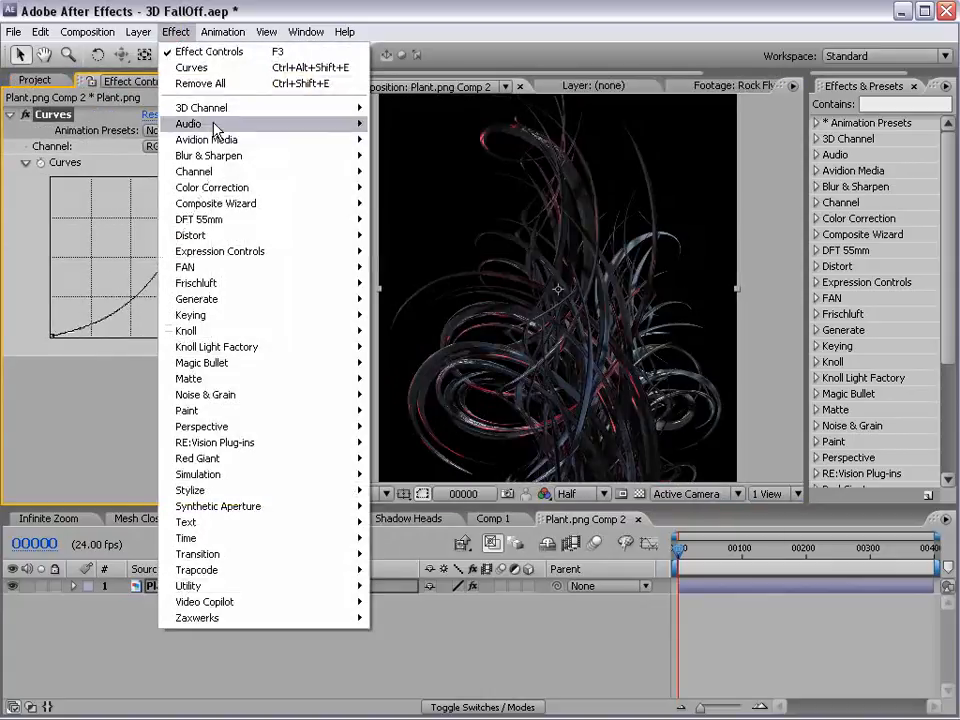
pyautogui.moveTo(230, 187)
pyautogui.click(400, 594)
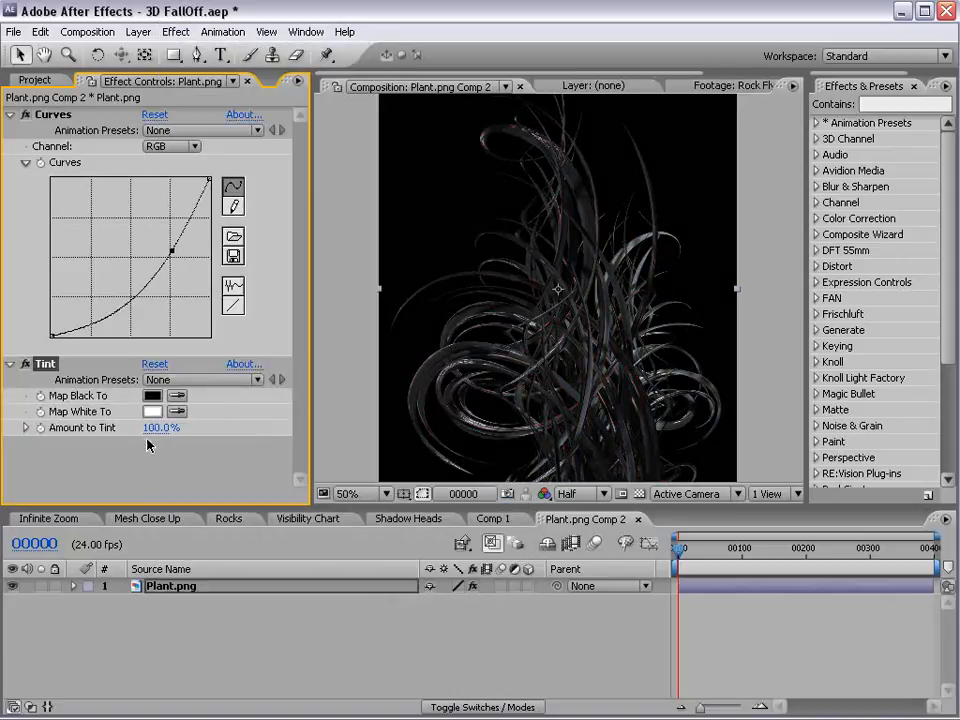
pyautogui.moveTo(152, 433); pyautogui.dragTo(106, 431)
# Step: Reshape the plant's RGB curve by adding a shadow point and lowering the white end to about three quarters of its height
pyautogui.moveTo(131, 302); pyautogui.dragTo(117, 299)
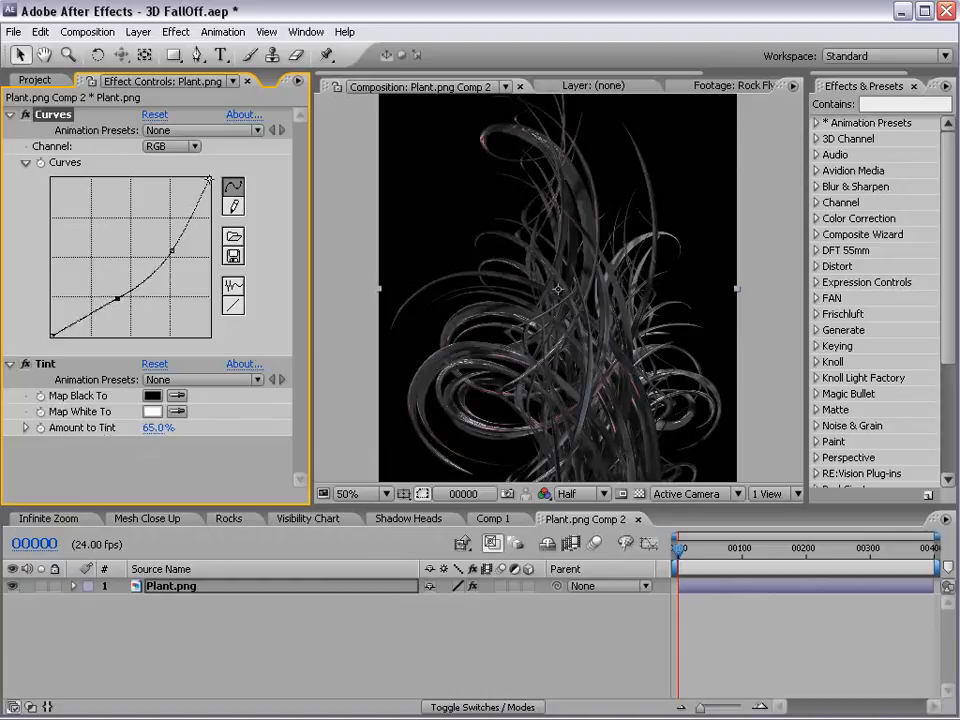
pyautogui.moveTo(209, 180); pyautogui.dragTo(214, 221)
pyautogui.moveTo(118, 304); pyautogui.dragTo(128, 298)
pyautogui.moveTo(171, 250)
pyautogui.mouseDown()
pyautogui.moveTo(179, 259)
pyautogui.moveTo(173, 250)
pyautogui.mouseUp()
# Step: Turn on the transparency grid for Plant.png Comp 2 and bring the plant's cut-off base into view
pyautogui.press('space')
pyautogui.moveTo(543, 396); pyautogui.dragTo(539, 288)
pyautogui.click(640, 494)
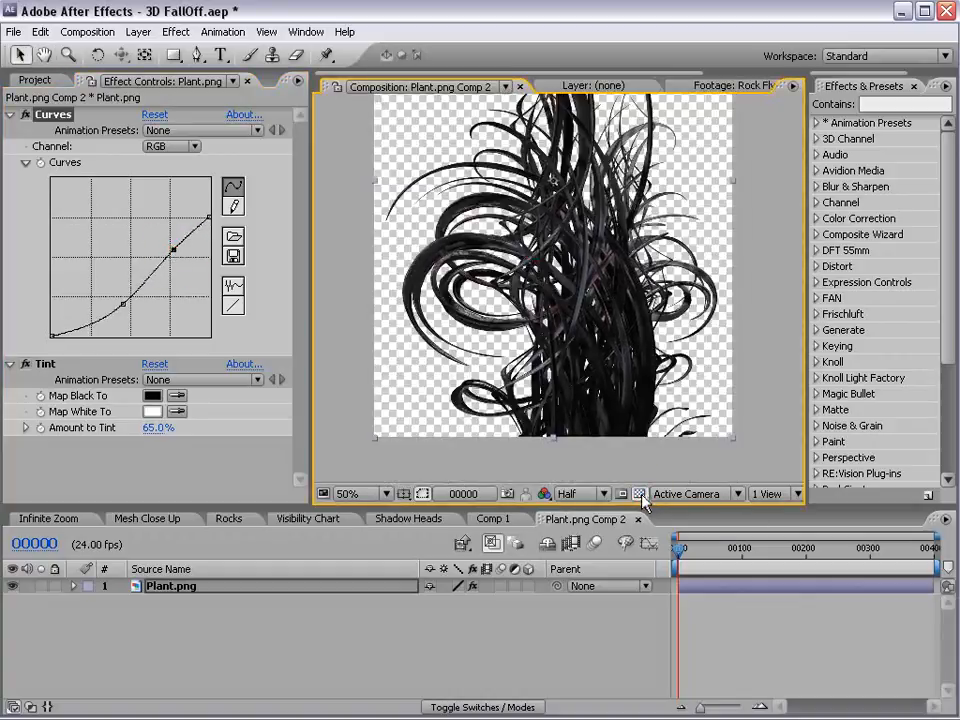
pyautogui.press('space')
pyautogui.moveTo(526, 448); pyautogui.dragTo(484, 399)
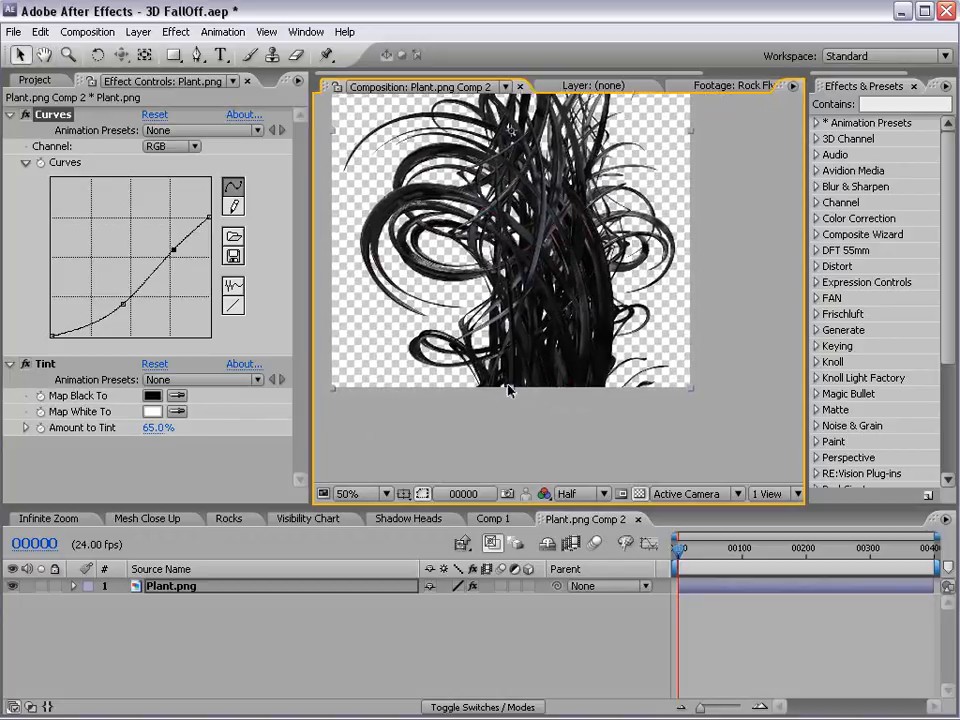
# Step: Draw a jagged zigzag mask edge with the Pen tool across the plant's base, following the strands from the right side to the left
pyautogui.click(199, 55)
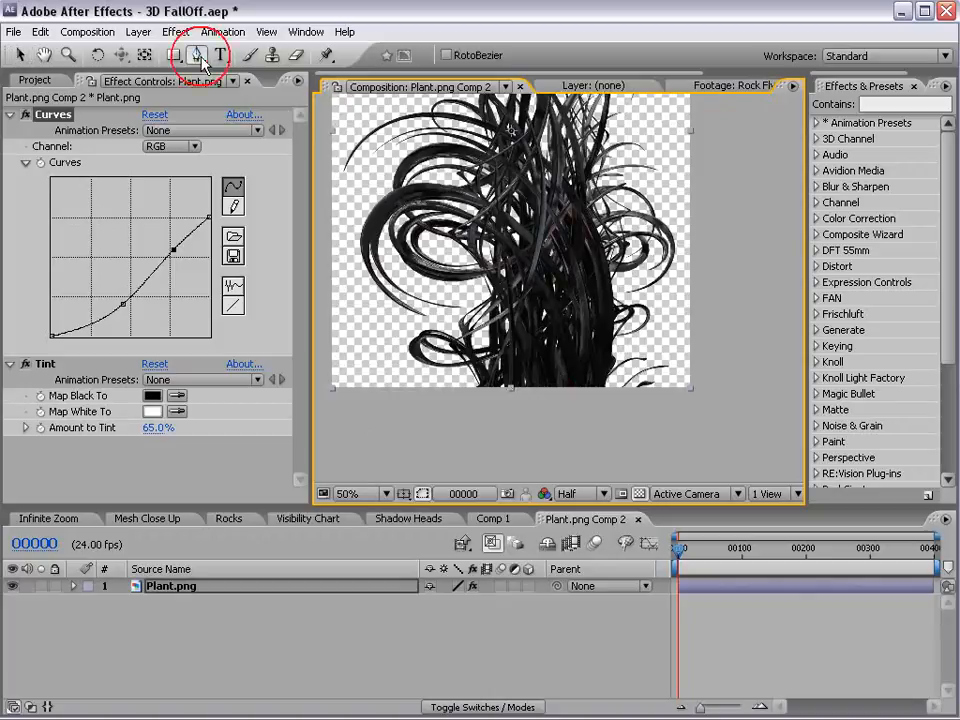
pyautogui.press('space')
pyautogui.moveTo(549, 355); pyautogui.dragTo(548, 394)
pyautogui.scroll(1, 542, 288)
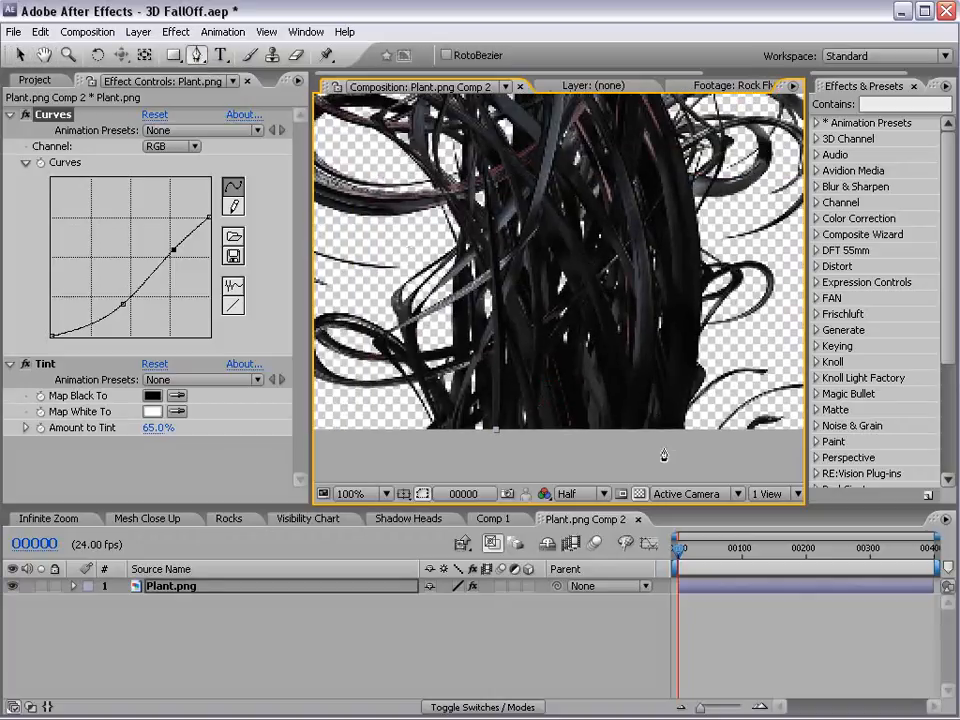
pyautogui.click(698, 343)
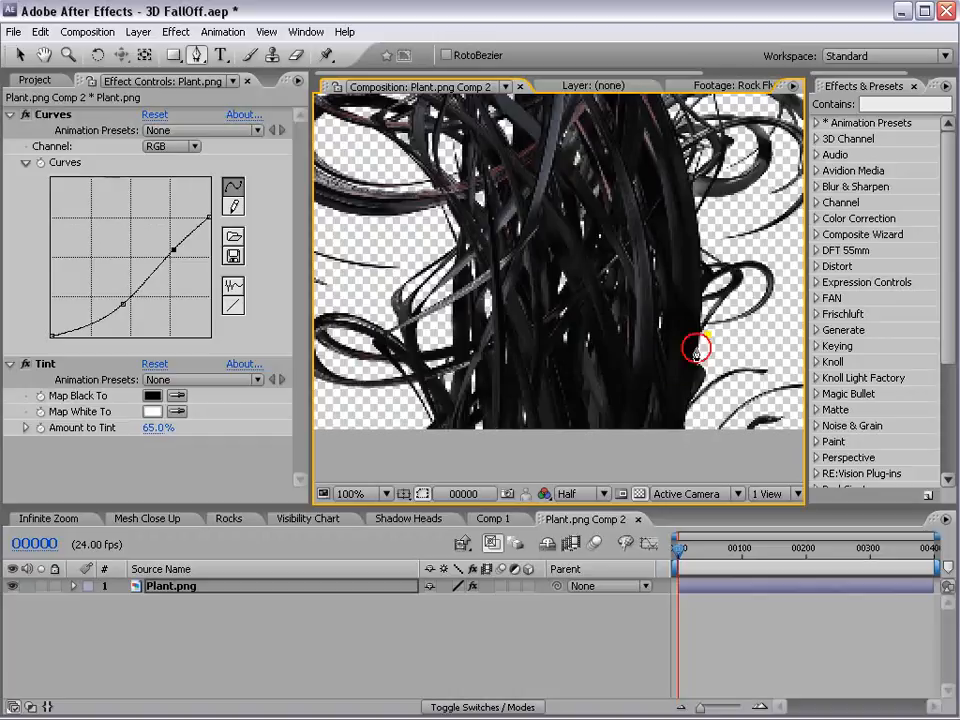
pyautogui.click(684, 420)
pyautogui.click(672, 411)
pyautogui.click(672, 346)
pyautogui.click(640, 408)
pyautogui.click(629, 409)
pyautogui.click(640, 327)
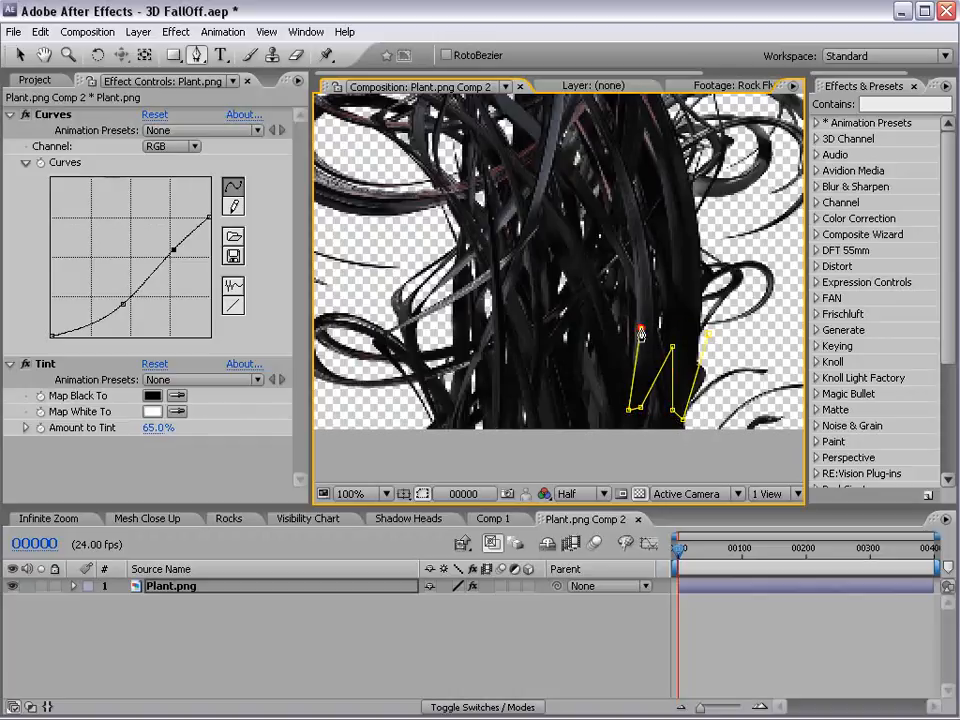
pyautogui.click(611, 369)
pyautogui.click(599, 378)
pyautogui.click(604, 327)
pyautogui.click(563, 389)
pyautogui.click(548, 394)
pyautogui.click(552, 348)
pyautogui.click(559, 304)
pyautogui.click(535, 302)
pyautogui.click(515, 381)
pyautogui.click(493, 411)
pyautogui.click(474, 422)
pyautogui.click(491, 388)
pyautogui.click(508, 334)
pyautogui.click(481, 362)
pyautogui.click(455, 425)
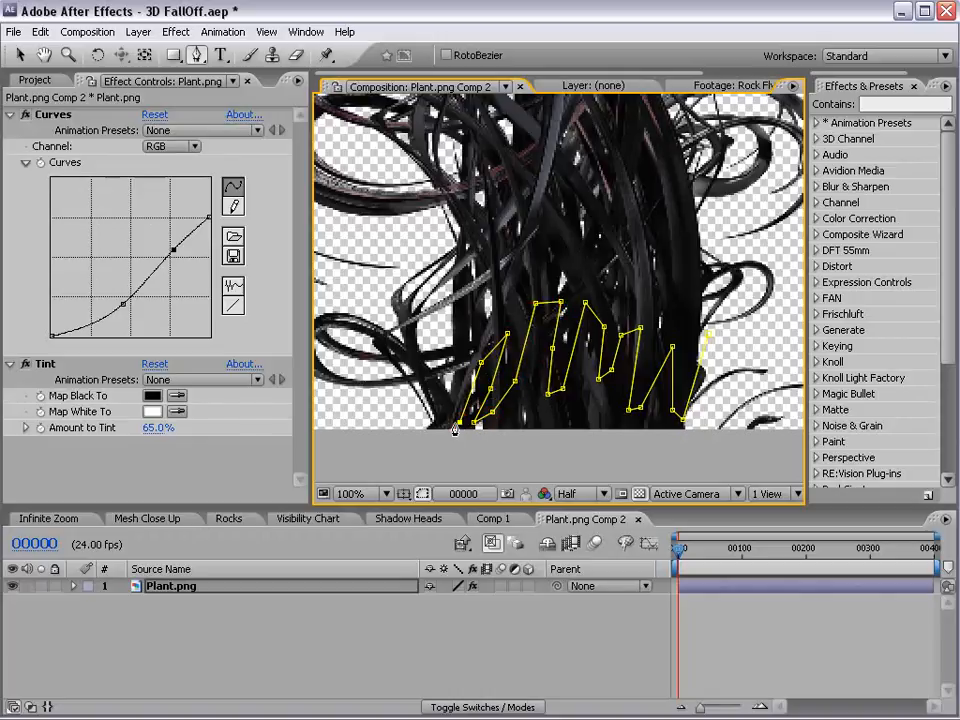
pyautogui.click(448, 397)
pyautogui.click(432, 381)
pyautogui.click(434, 406)
# Step: Run the mask path outside the frame beneath the plant and close it at its starting point
pyautogui.click(384, 404)
pyautogui.click(707, 455)
pyautogui.press('h')
pyautogui.moveTo(758, 448); pyautogui.dragTo(615, 452)
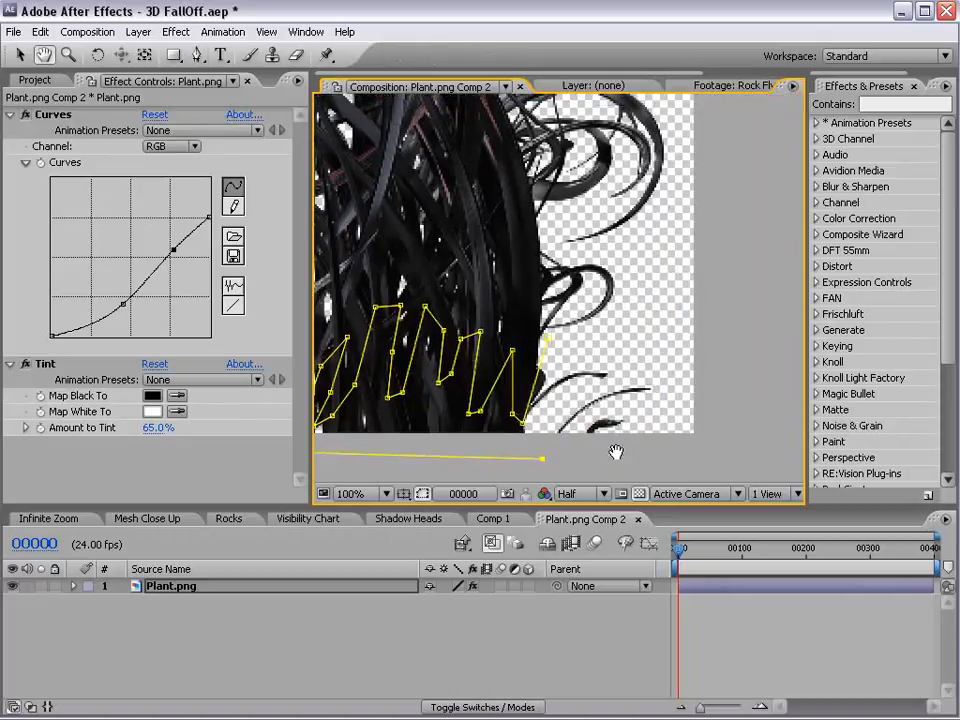
pyautogui.press('g')
pyautogui.click(719, 455)
pyautogui.click(712, 372)
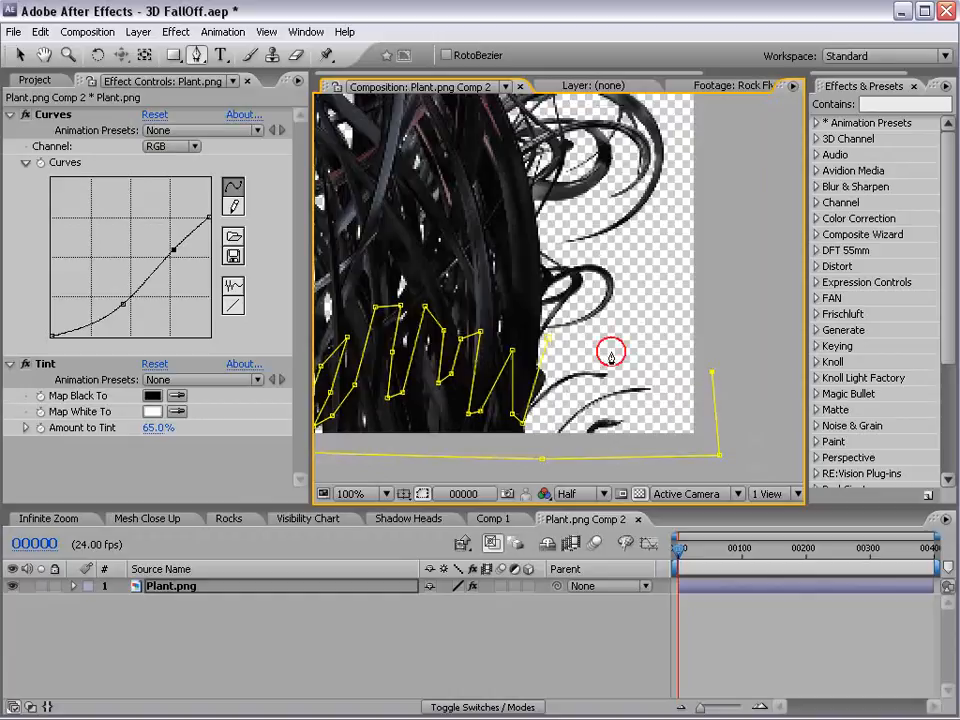
pyautogui.click(546, 344)
pyautogui.moveTo(422, 375); pyautogui.dragTo(579, 326)
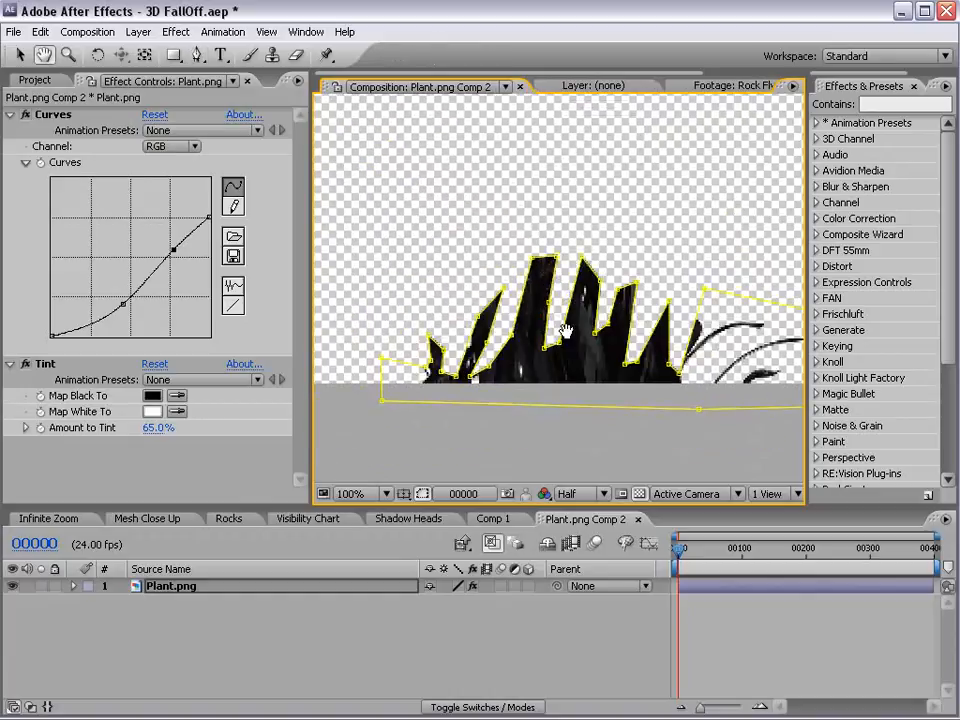
# Step: Set Mask 1 on the Plant.png layer to Subtract and deselect the layer
pyautogui.click(73, 586)
pyautogui.click(89, 602)
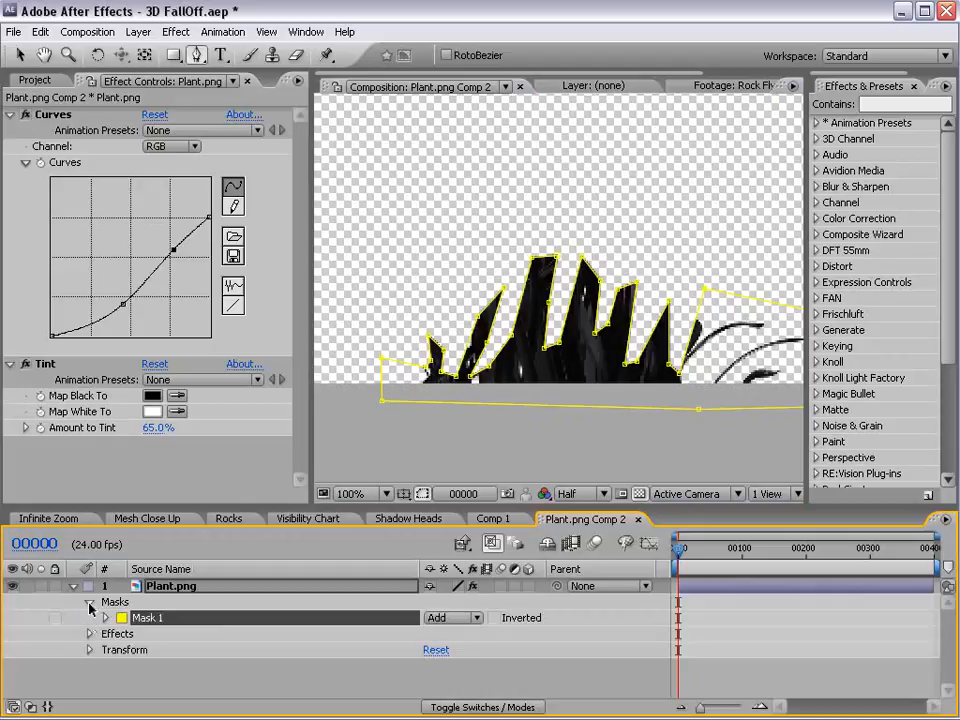
pyautogui.click(462, 622)
pyautogui.click(476, 638)
pyautogui.click(757, 671)
pyautogui.scroll(-1, 560, 285)
pyautogui.press('space')
pyautogui.moveTo(563, 289); pyautogui.dragTo(561, 390)
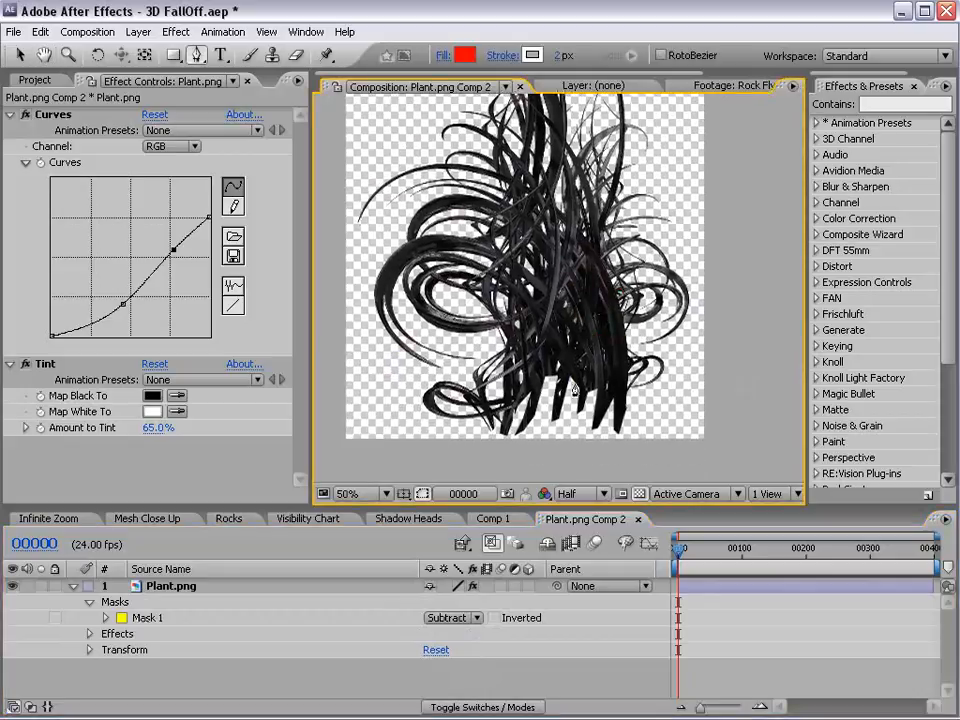
# Step: Inspect the masked base of the plant up close and at full width
pyautogui.scroll(1, 607, 353)
pyautogui.moveTo(565, 426); pyautogui.dragTo(568, 214)
pyautogui.press('v')
pyautogui.moveTo(607, 278); pyautogui.dragTo(560, 223)
pyautogui.click(549, 254)
pyautogui.click(722, 677)
pyautogui.scroll(-1, 634, 215)
pyautogui.press('space')
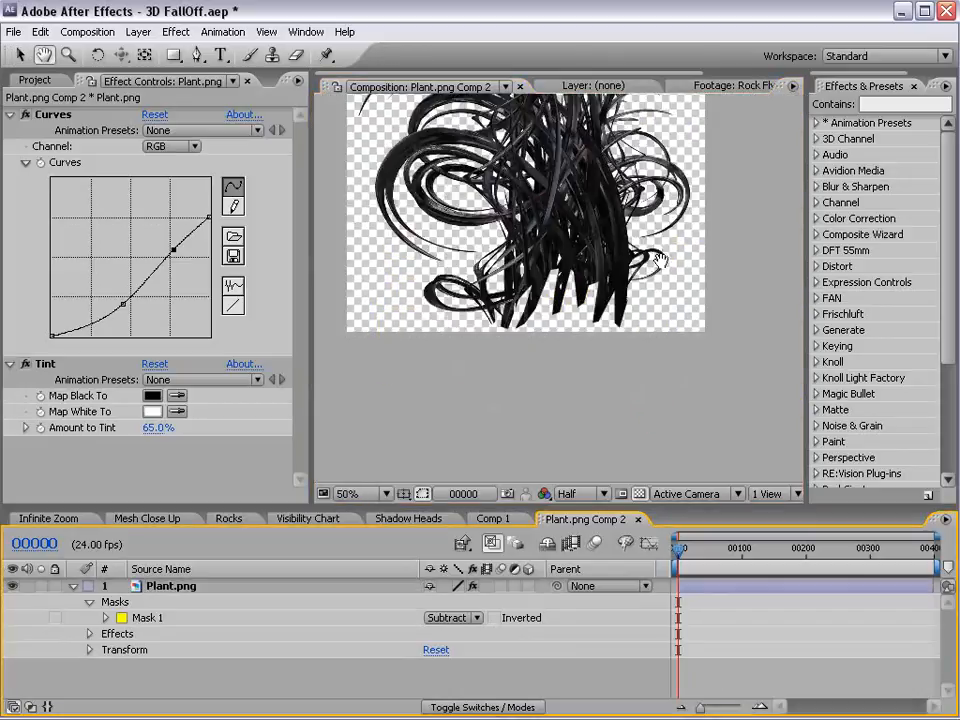
pyautogui.moveTo(634, 215); pyautogui.dragTo(628, 325)
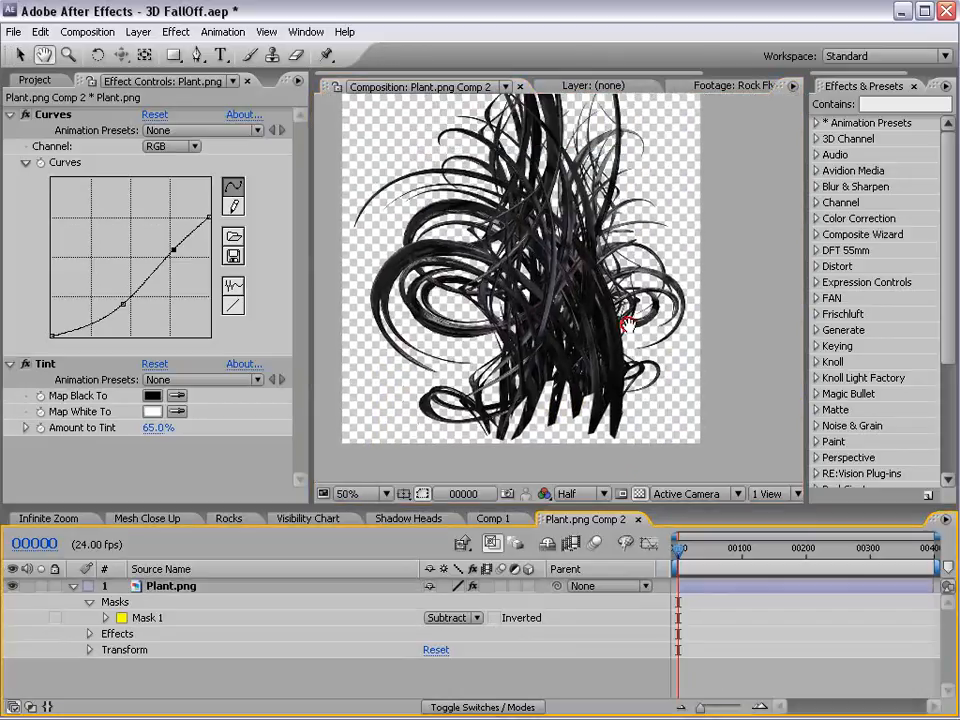
# Step: Close Plant.png Comp 2 and add an 864 x 486 black solid to Comp 1 beneath the plant layer
pyautogui.click(638, 520)
pyautogui.moveTo(619, 507); pyautogui.dragTo(610, 470)
pyautogui.click(138, 31)
pyautogui.moveTo(150, 51)
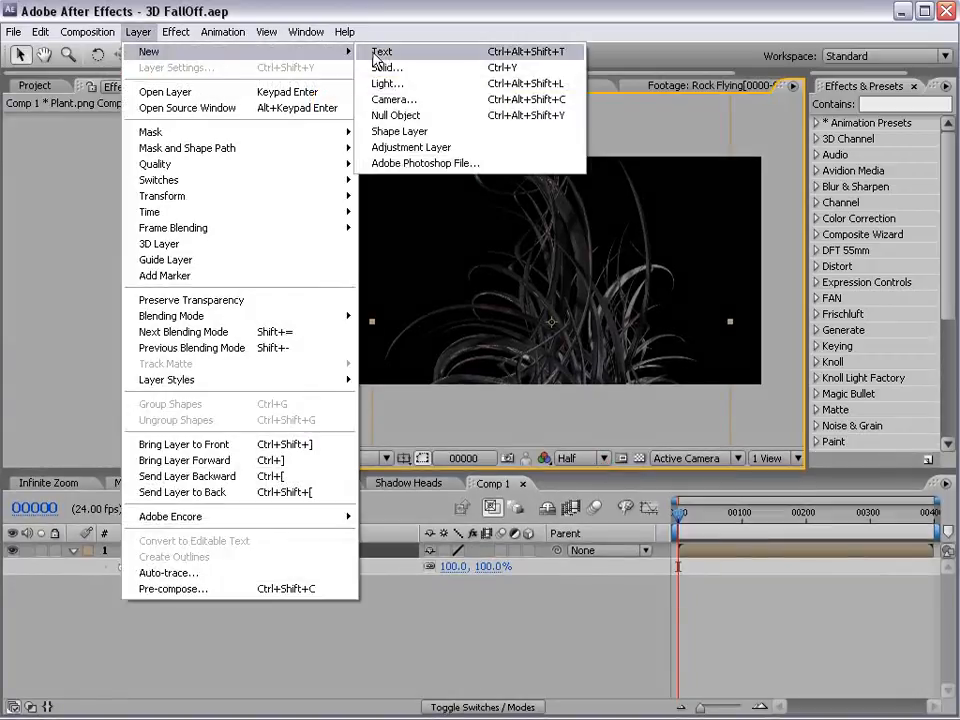
pyautogui.click(544, 70)
pyautogui.moveTo(958, 530); pyautogui.dragTo(416, 207)
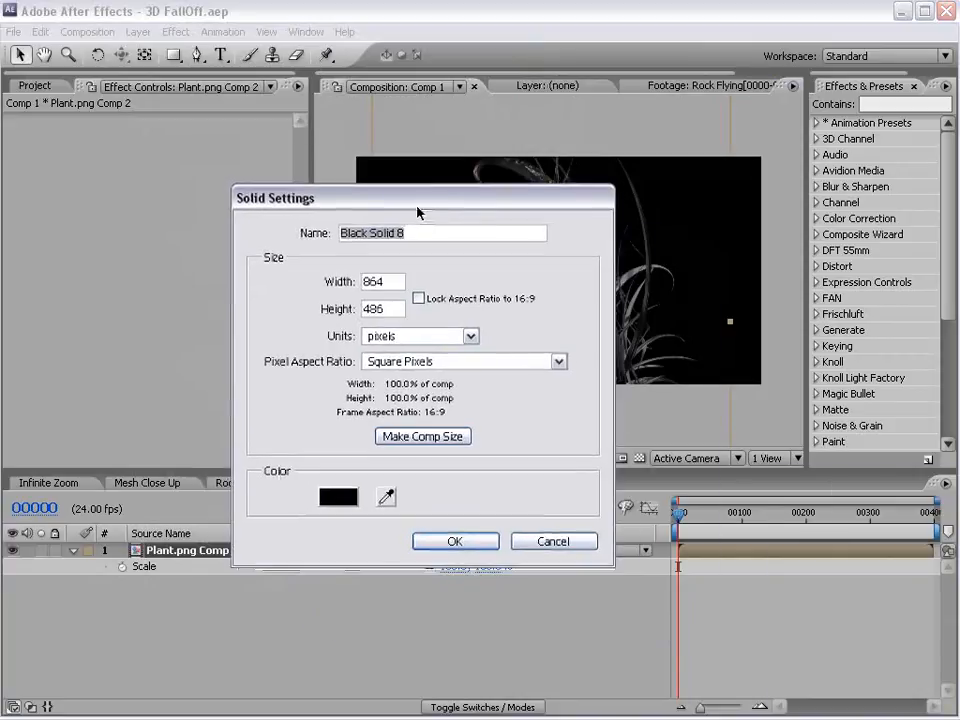
pyautogui.click(466, 541)
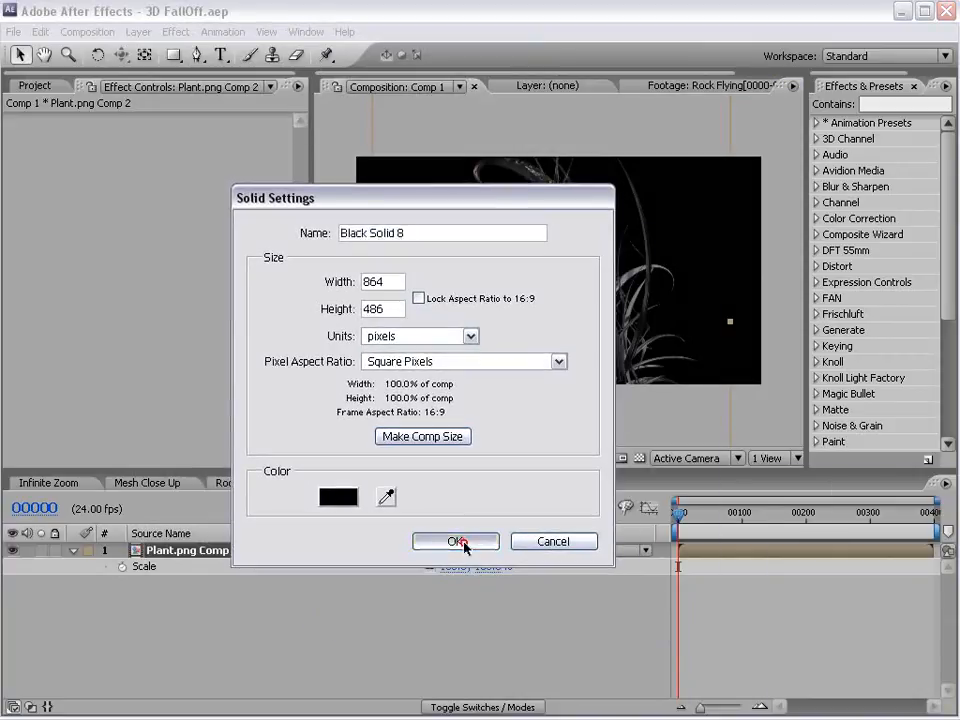
pyautogui.moveTo(172, 563); pyautogui.dragTo(176, 589)
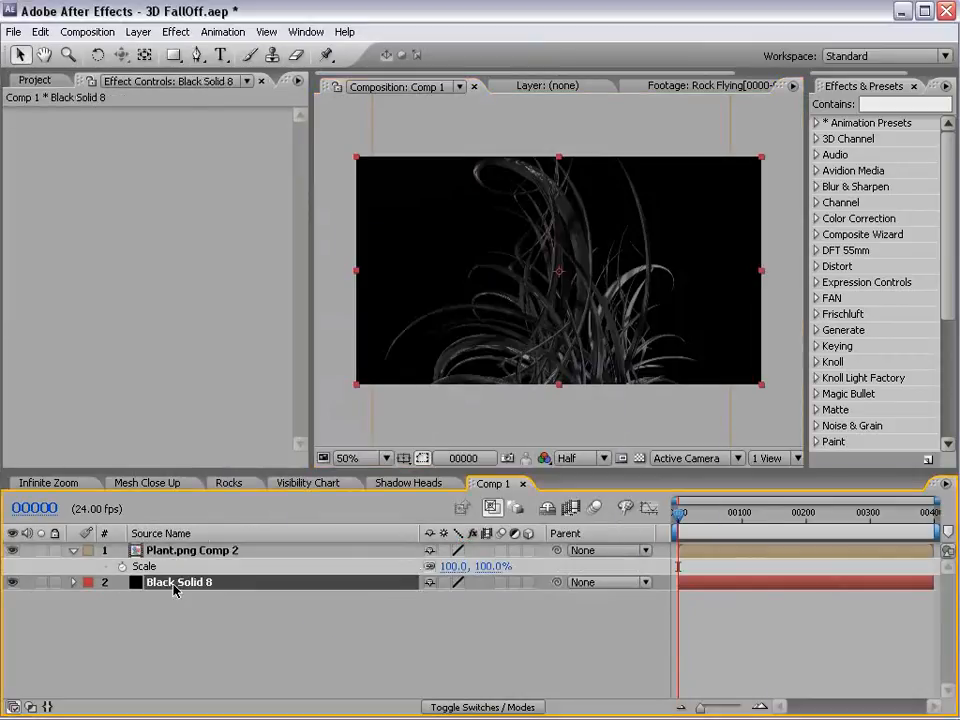
# Step: Apply a Ramp effect to the black solid and set its shape to Radial Ramp
pyautogui.click(176, 32)
pyautogui.moveTo(214, 300)
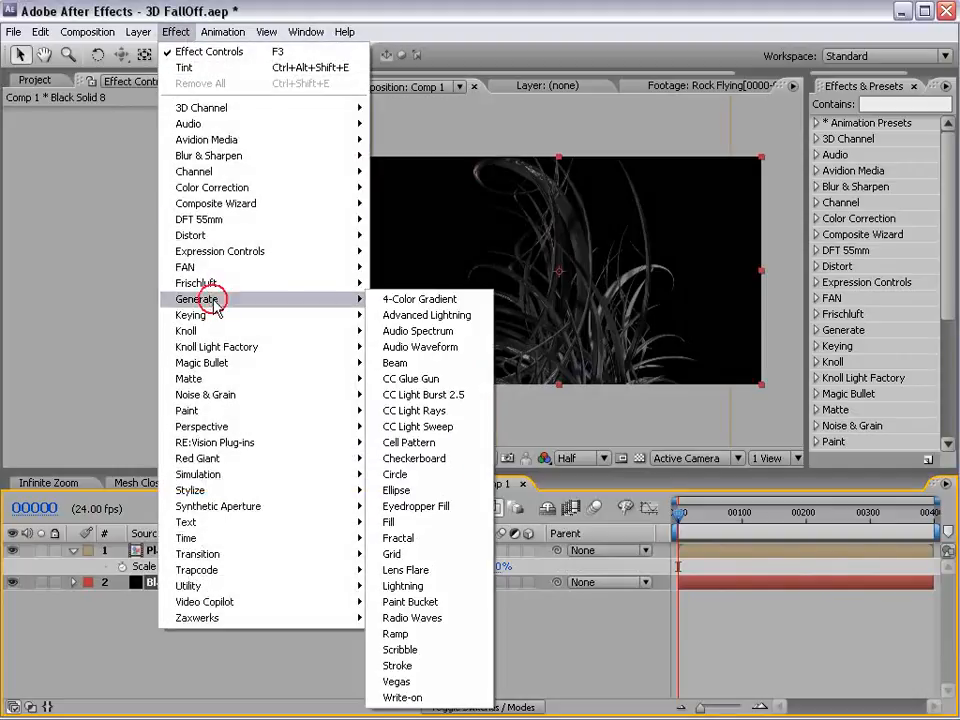
pyautogui.click(424, 636)
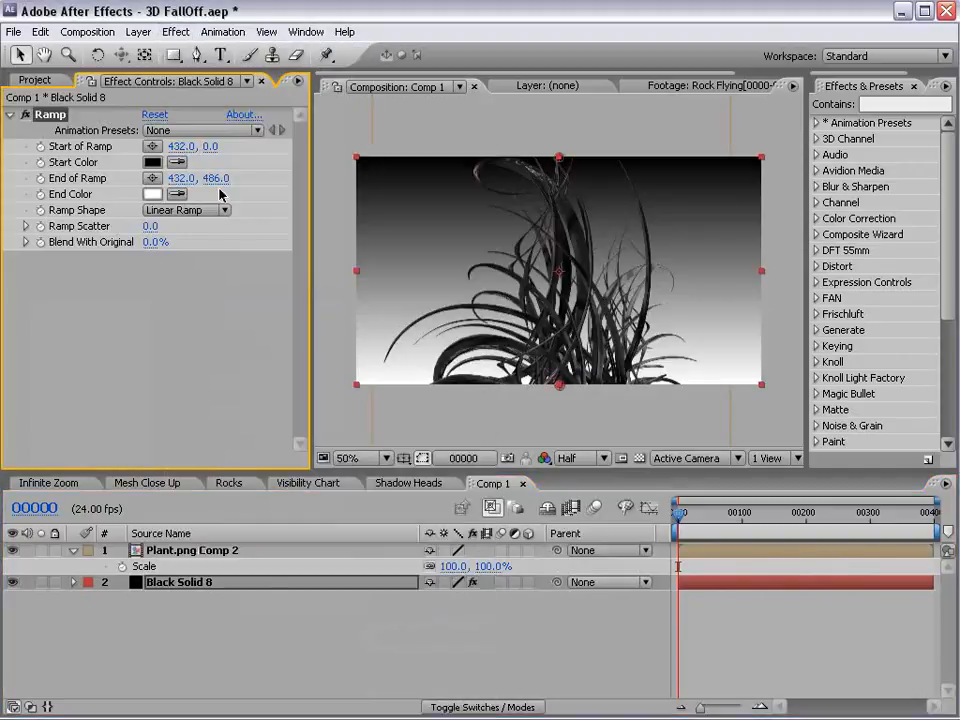
pyautogui.click(185, 210)
pyautogui.click(188, 230)
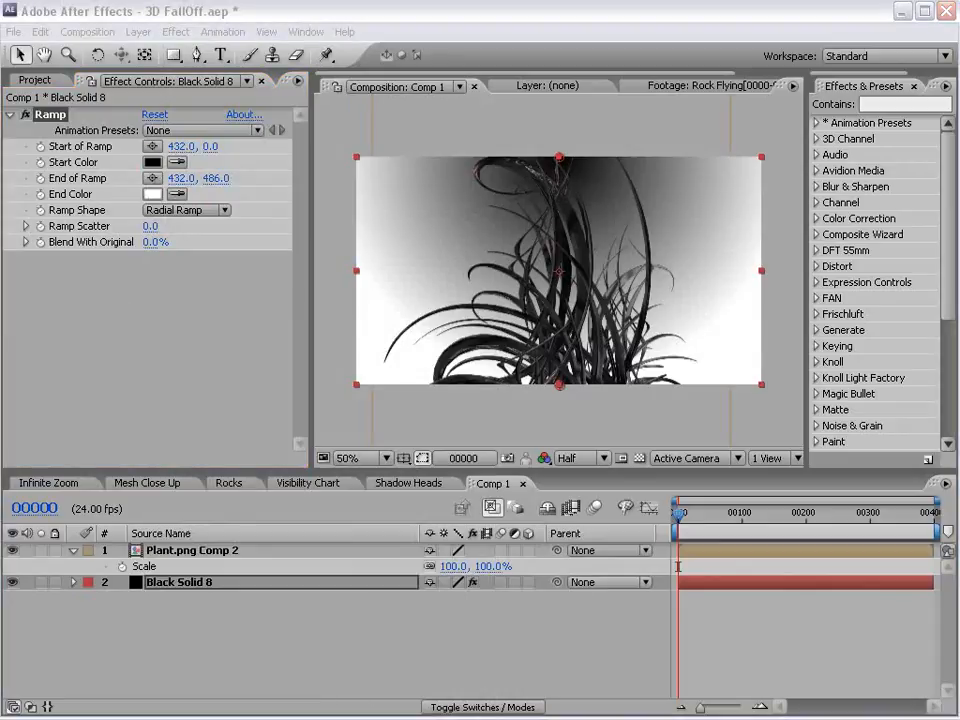
# Step: Set the ramp's start color to dark red and its end color to black, and move its end point to about 432, 814
pyautogui.moveTo(559, 614); pyautogui.dragTo(375, 309)
pyautogui.moveTo(450, 465); pyautogui.dragTo(492, 476)
pyautogui.click(646, 347)
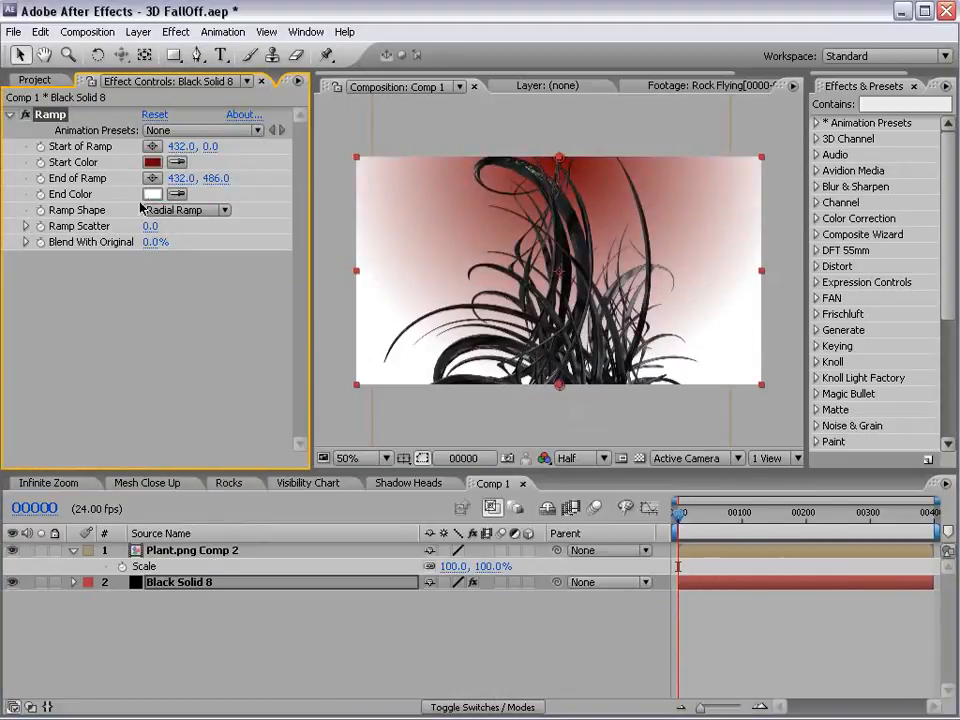
pyautogui.click(153, 194)
pyautogui.moveTo(295, 492); pyautogui.dragTo(640, 612)
pyautogui.click(658, 340)
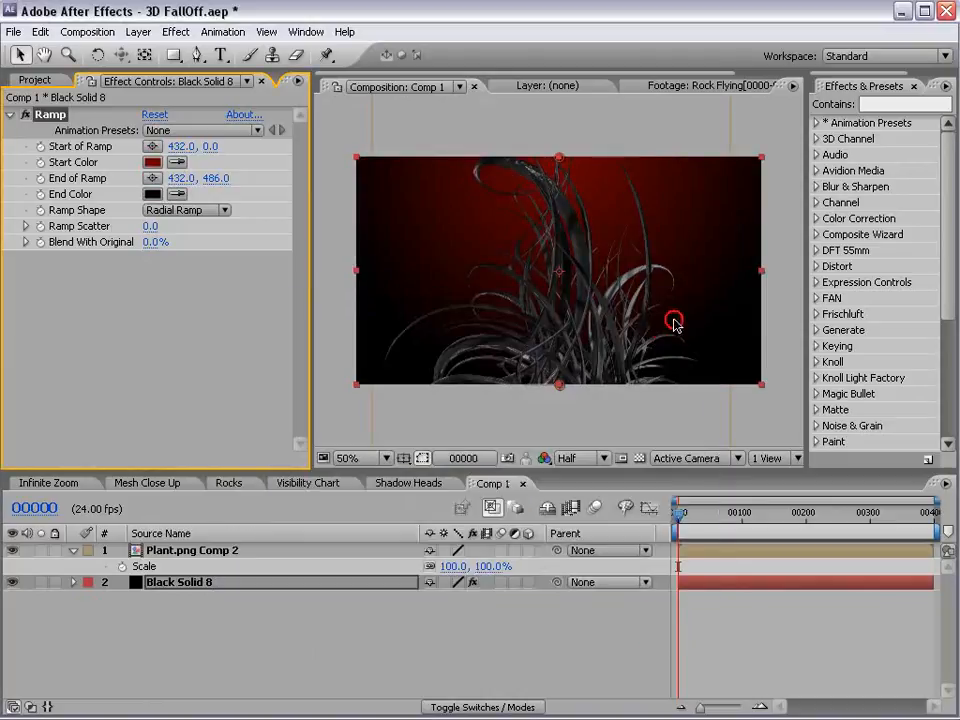
pyautogui.moveTo(561, 387); pyautogui.dragTo(567, 519)
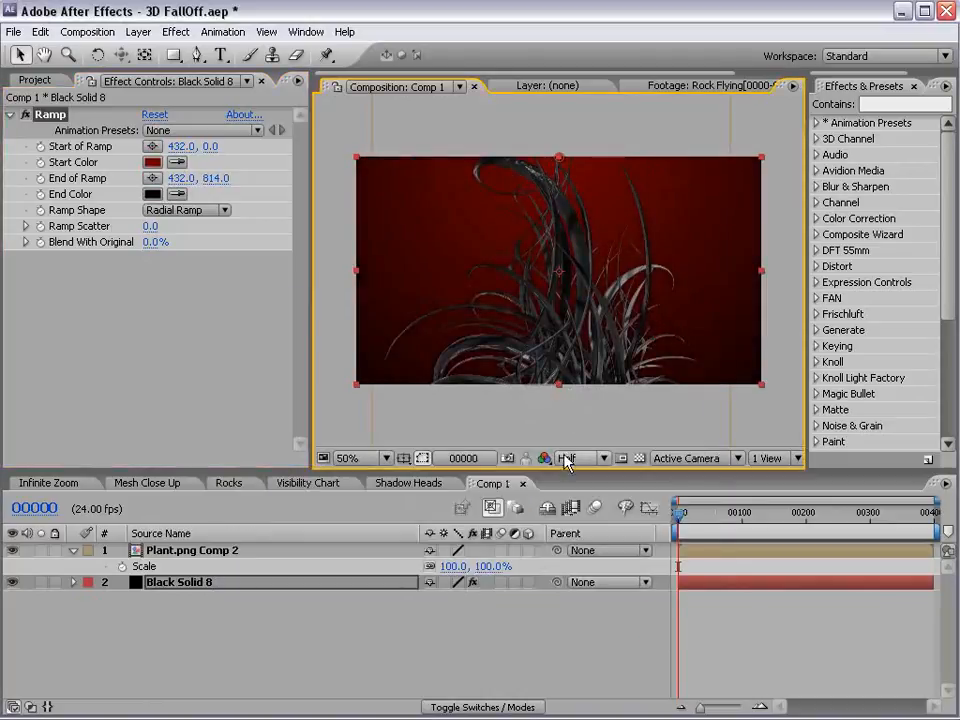
pyautogui.click(559, 170)
# Step: Add a camera to Comp 1 using the 20mm preset
pyautogui.click(137, 31)
pyautogui.click(146, 52)
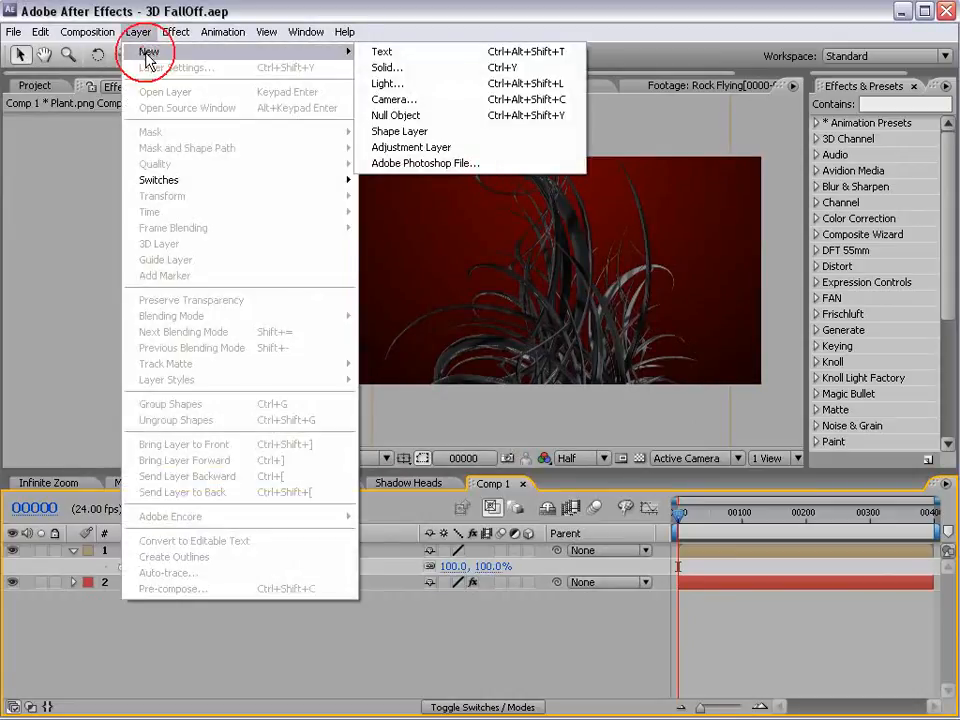
pyautogui.click(430, 99)
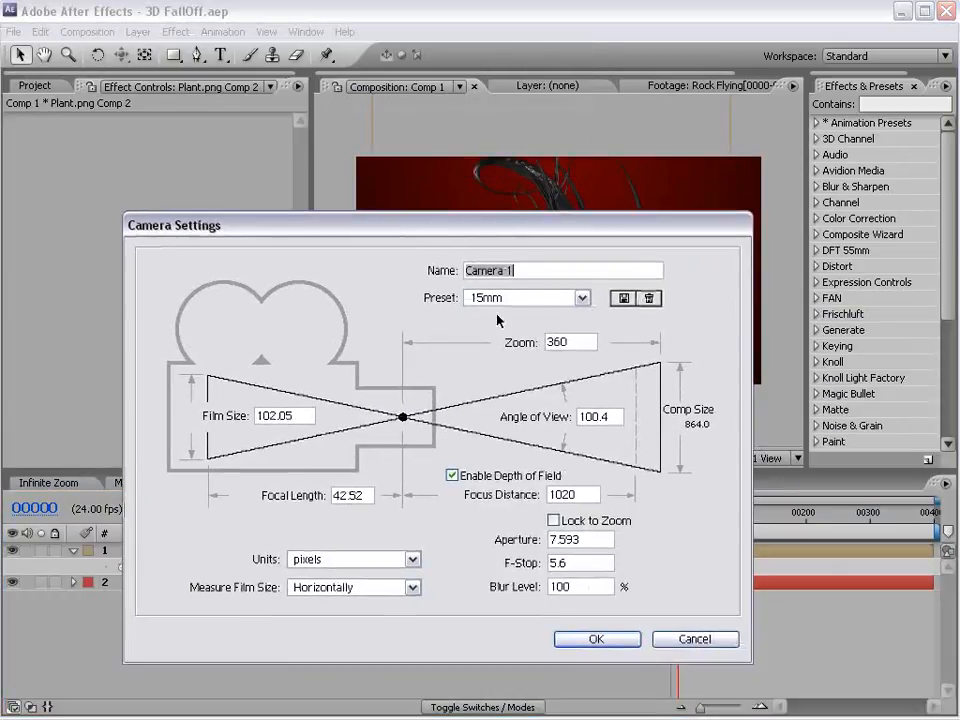
pyautogui.click(520, 297)
pyautogui.click(499, 349)
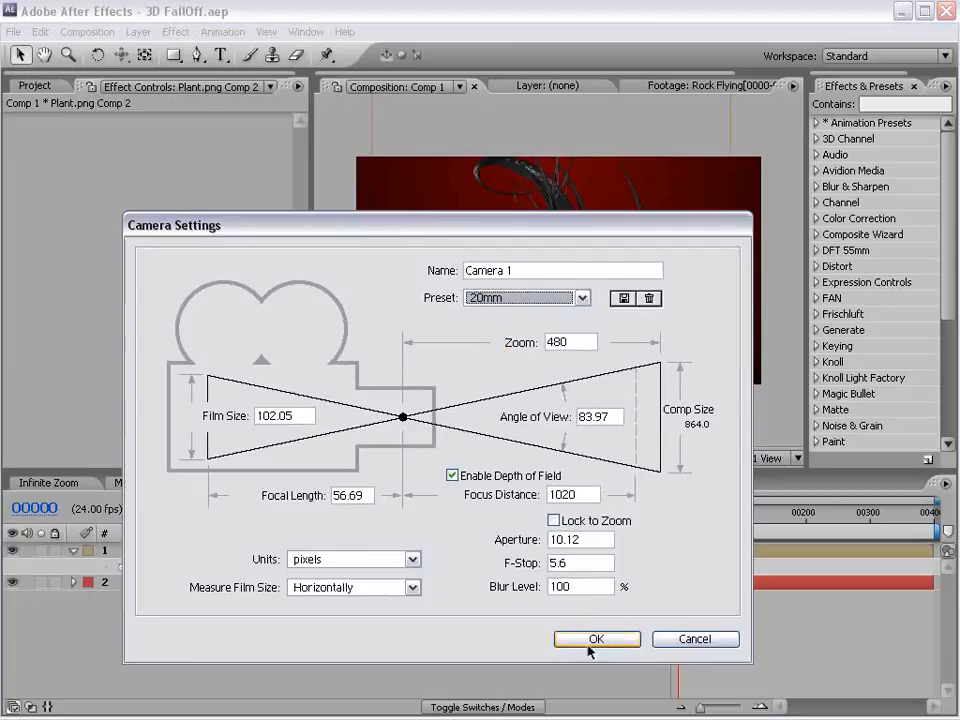
pyautogui.click(596, 639)
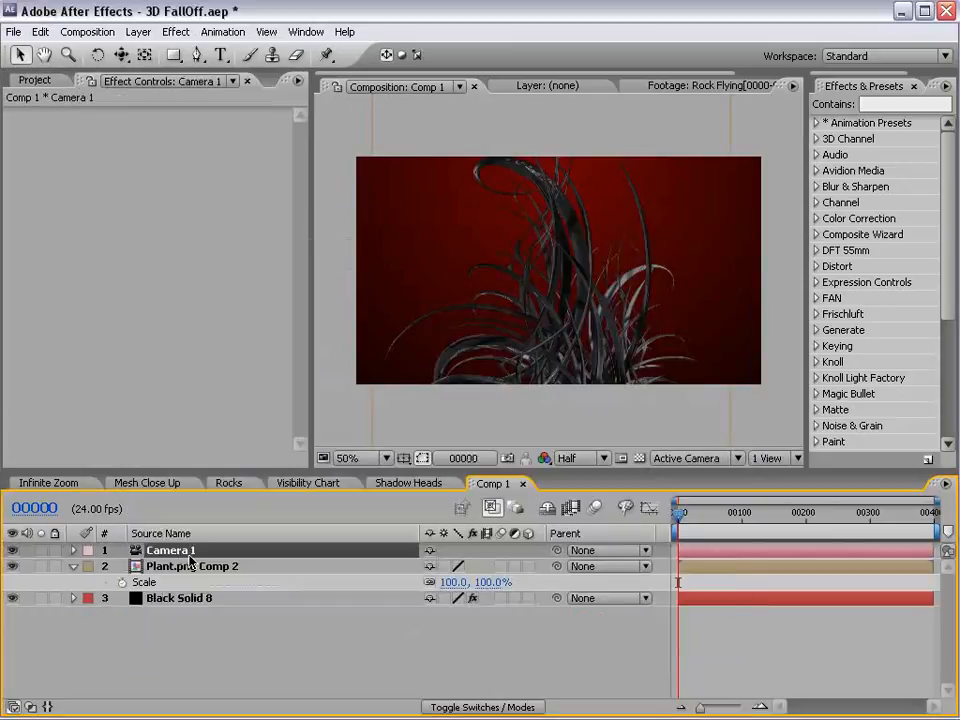
# Step: Collapse the plant layer's properties, widen the effects and presets area, and search it for "fall"
pyautogui.click(73, 567)
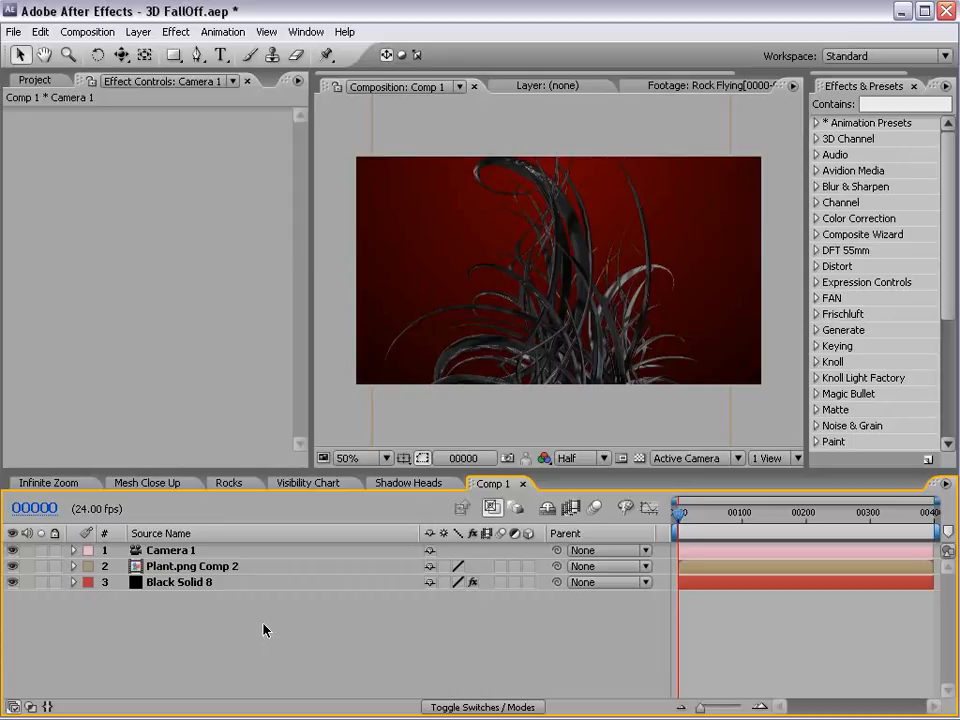
pyautogui.moveTo(312, 369); pyautogui.dragTo(218, 369)
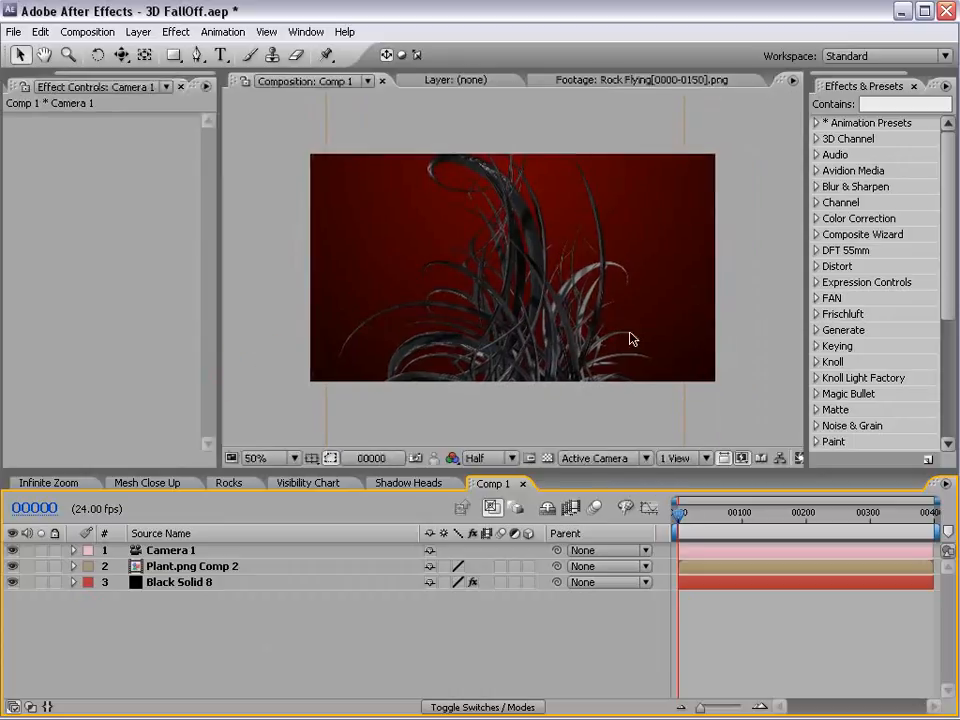
pyautogui.moveTo(806, 360); pyautogui.dragTo(650, 360)
pyautogui.click(721, 97)
pyautogui.write('fall')
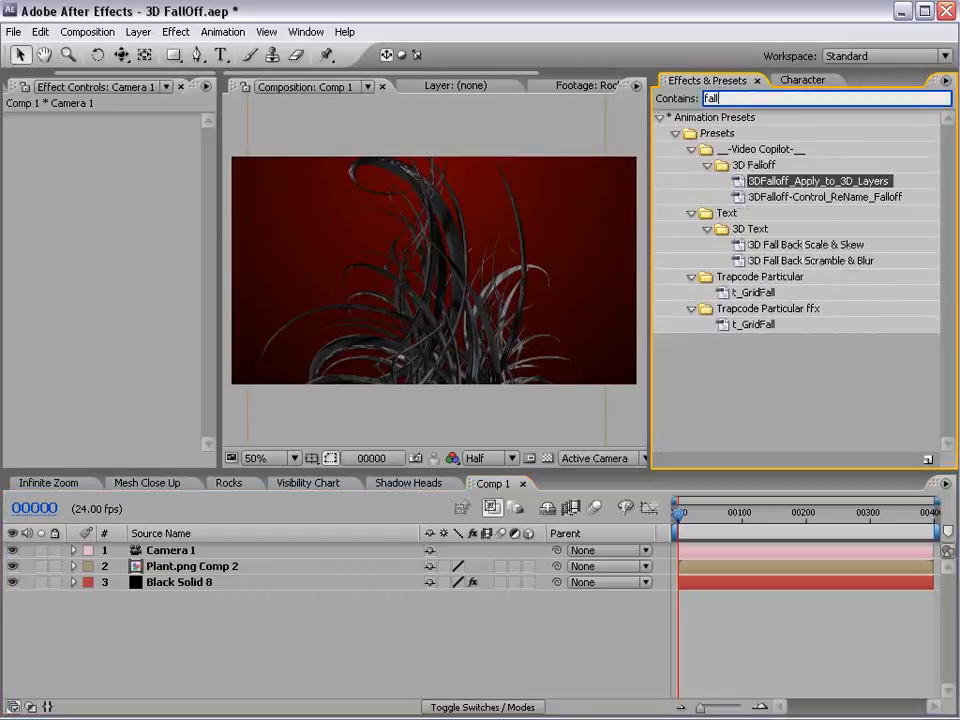
# Step: Review the 3DFalloff_Apply_to_3D_Layers and 3DFalloff-Control_ReName_Falloff presets, leaving the control preset selected
pyautogui.click(757, 183)
pyautogui.click(779, 197)
pyautogui.click(738, 182)
pyautogui.click(728, 197)
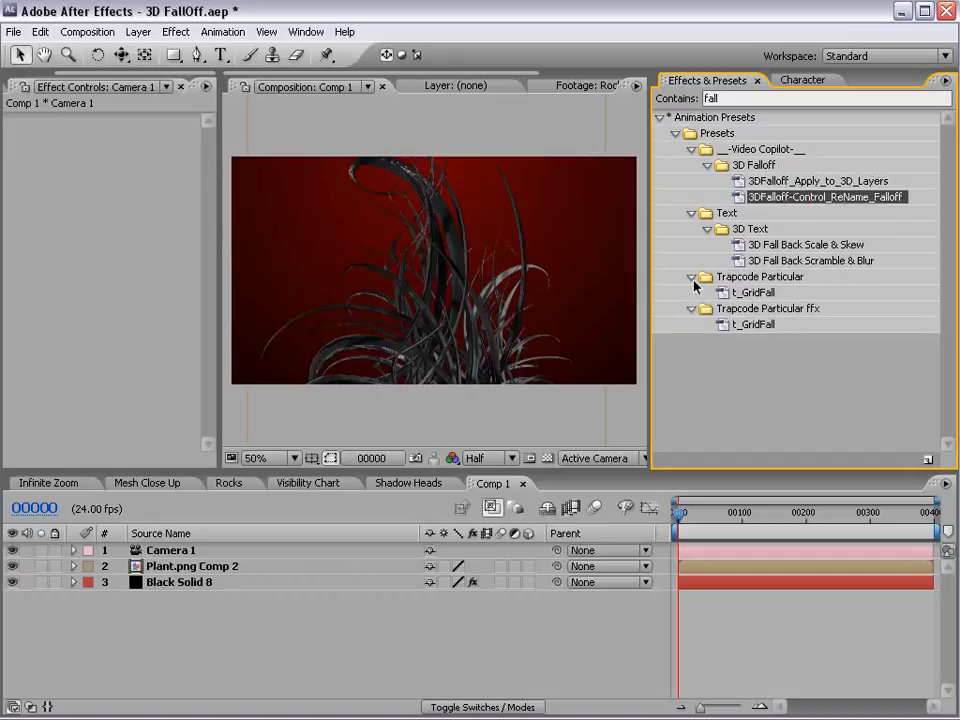
# Step: Add an adjustment layer above Camera 1, name it Falloff, and apply the 3DFalloff-Control_ReName_Falloff preset to it
pyautogui.click(166, 557)
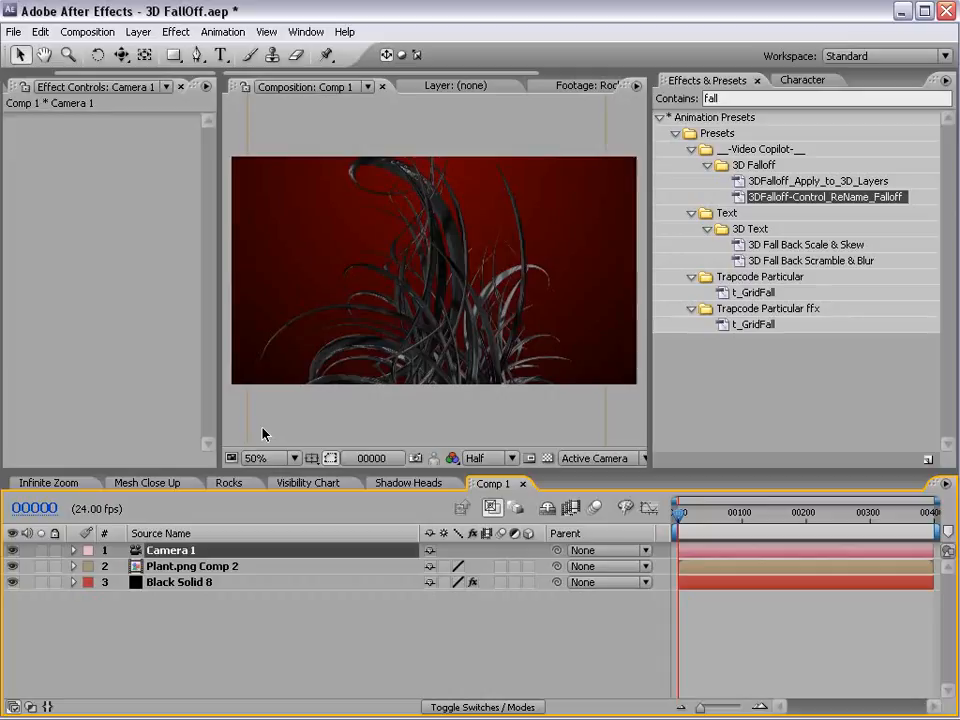
pyautogui.click(138, 31)
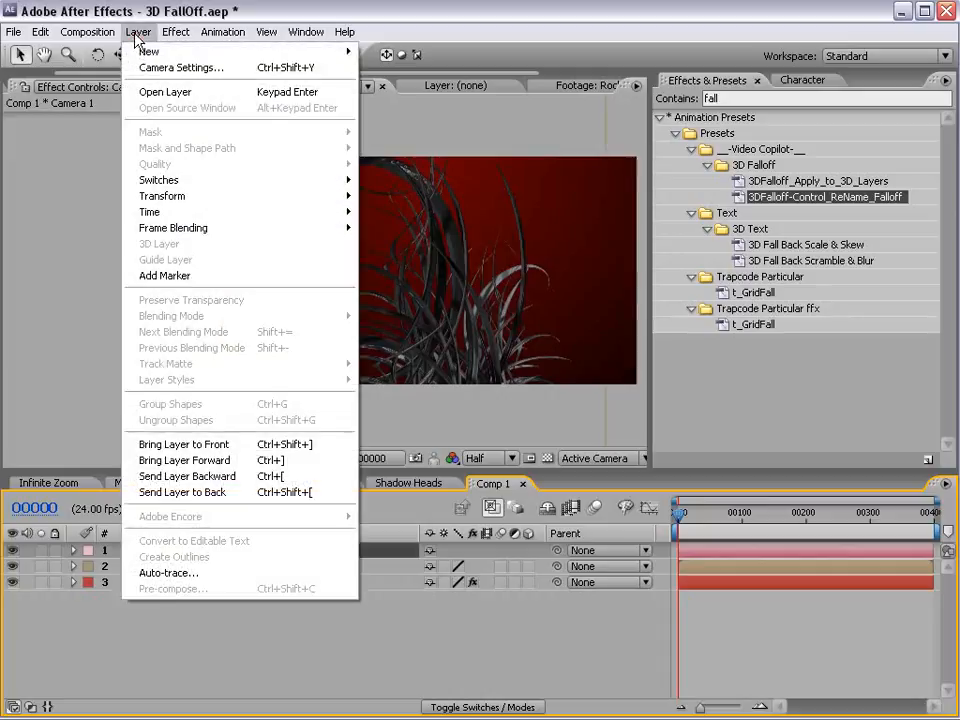
pyautogui.moveTo(140, 51)
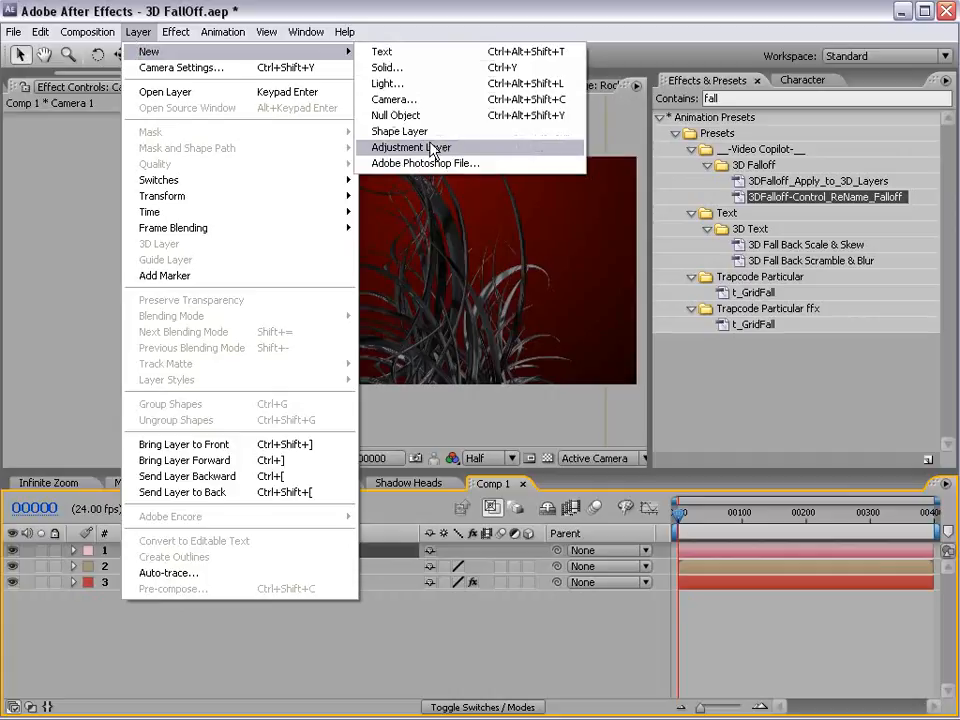
pyautogui.click(501, 147)
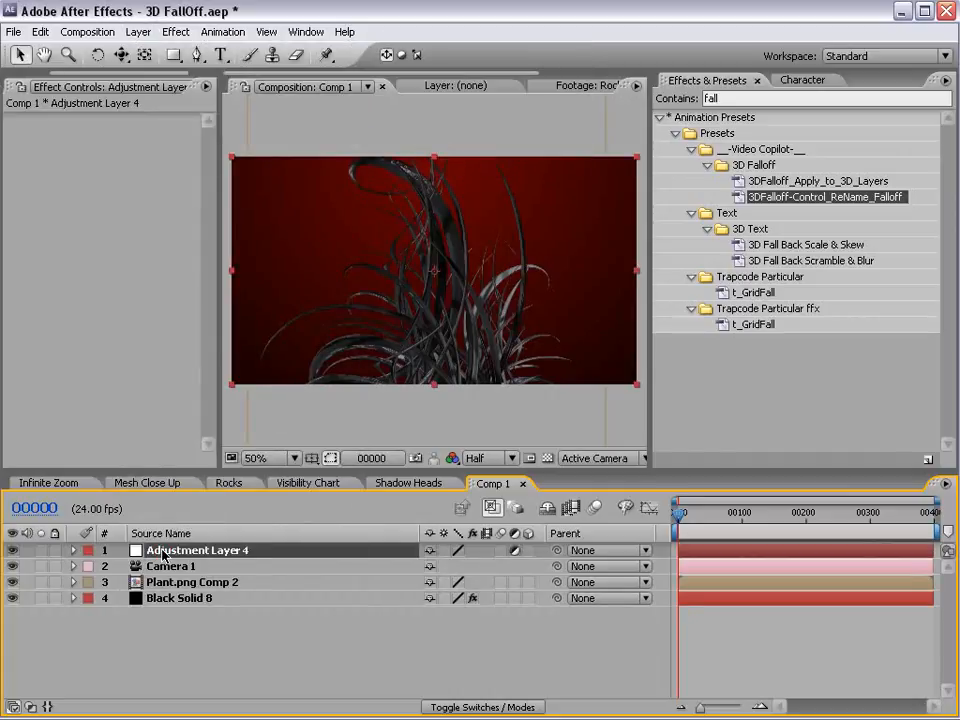
pyautogui.press('Return')
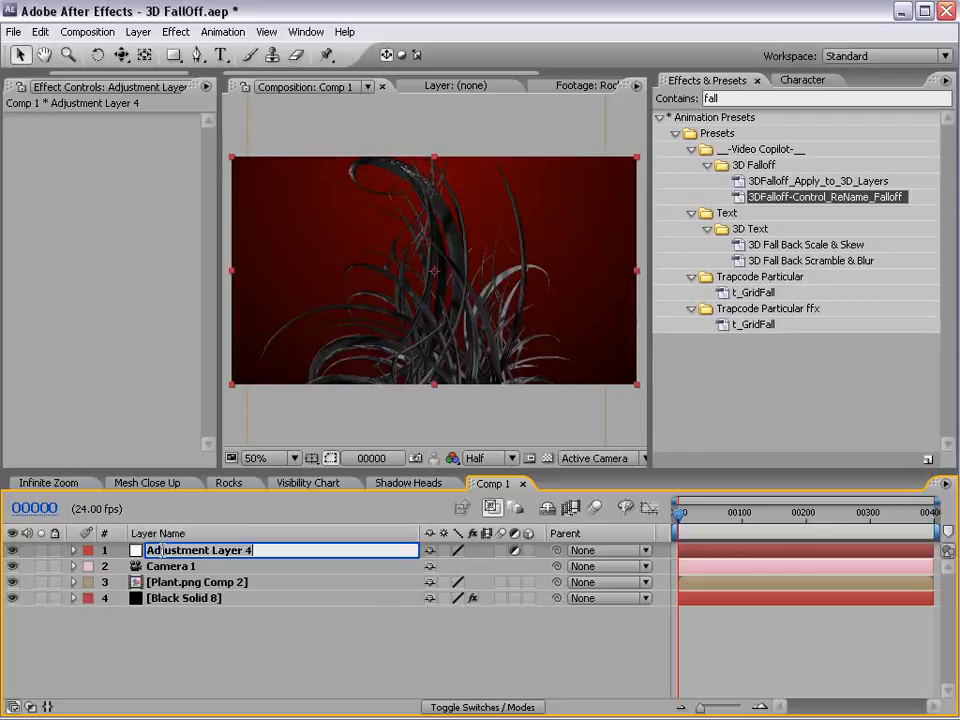
pyautogui.write('Falloff')
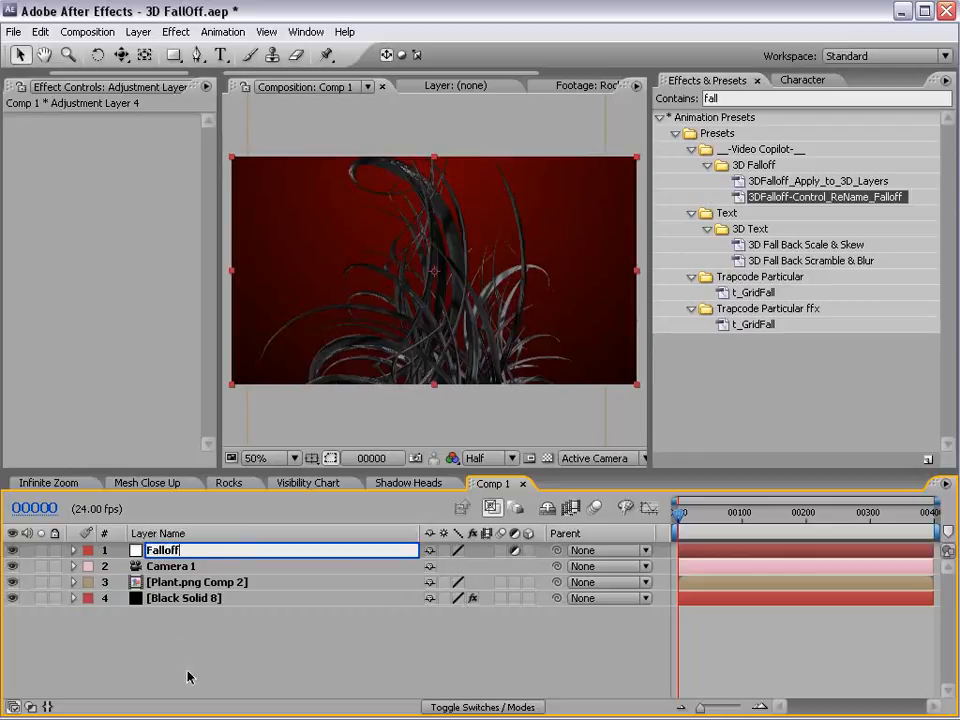
pyautogui.press('Return')
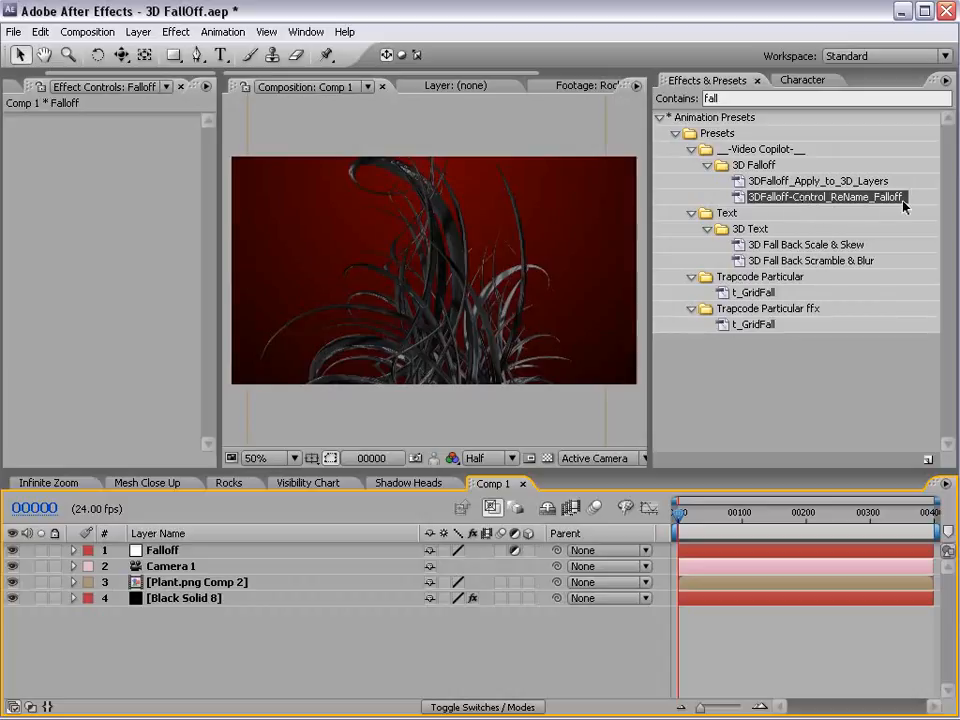
pyautogui.moveTo(853, 199); pyautogui.dragTo(168, 551)
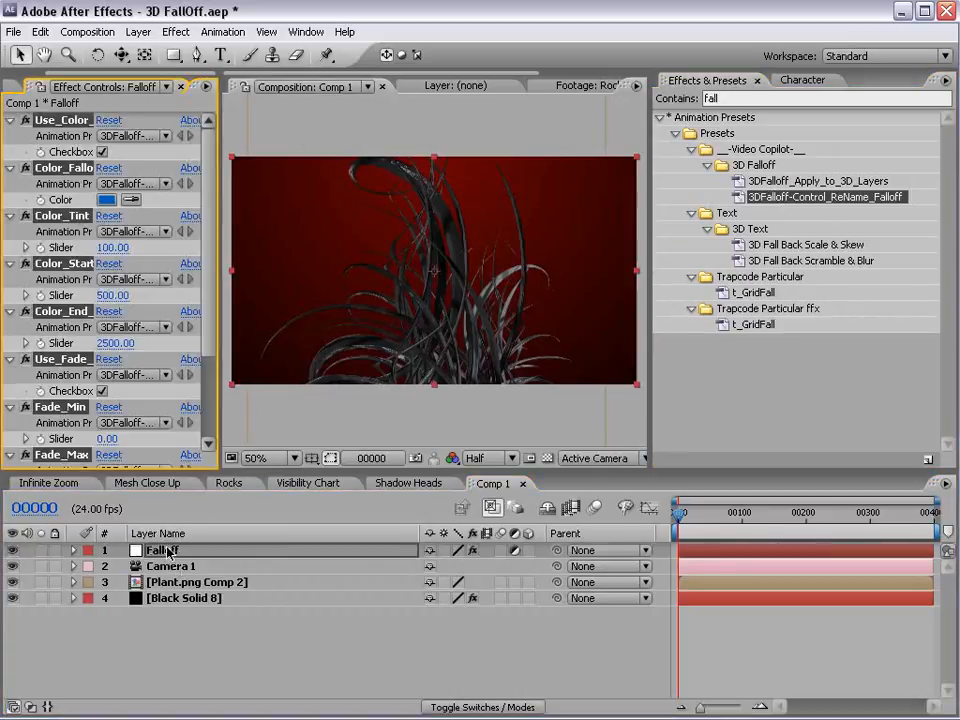
pyautogui.click(170, 636)
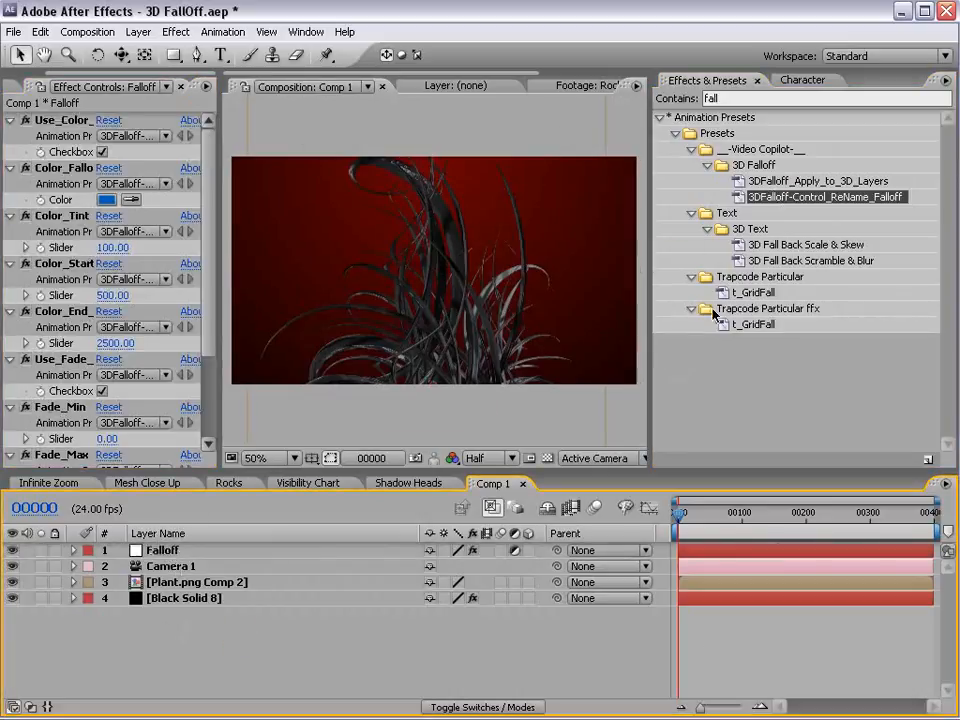
# Step: Make the Plant.png Comp 2 layer 3D and apply the 3DFalloff_Apply_to_3D_Layers preset to it
pyautogui.click(795, 182)
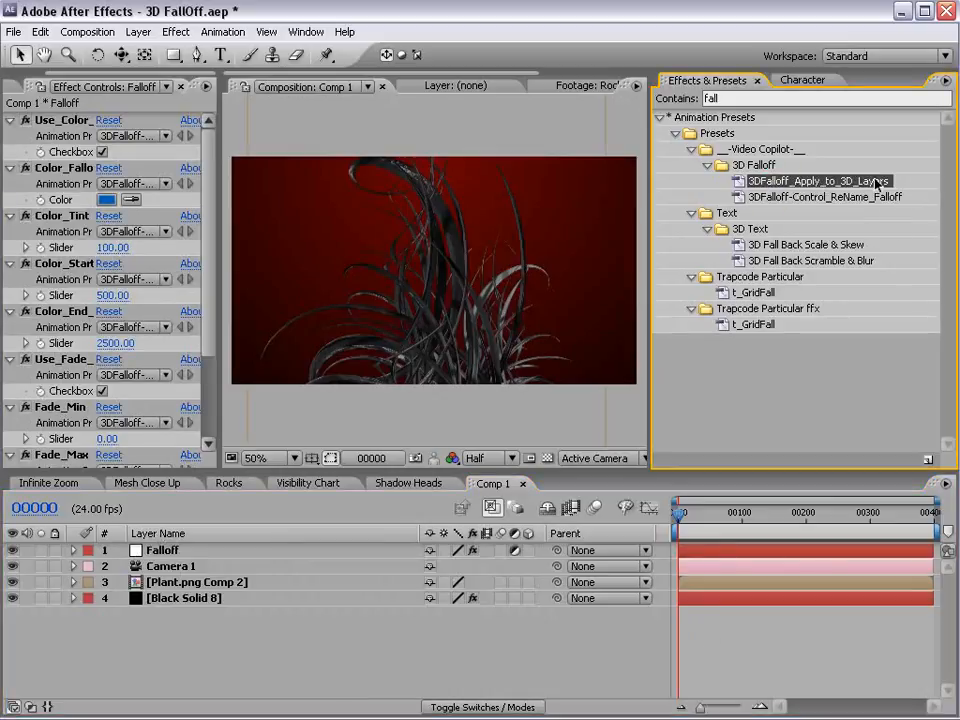
pyautogui.click(150, 582)
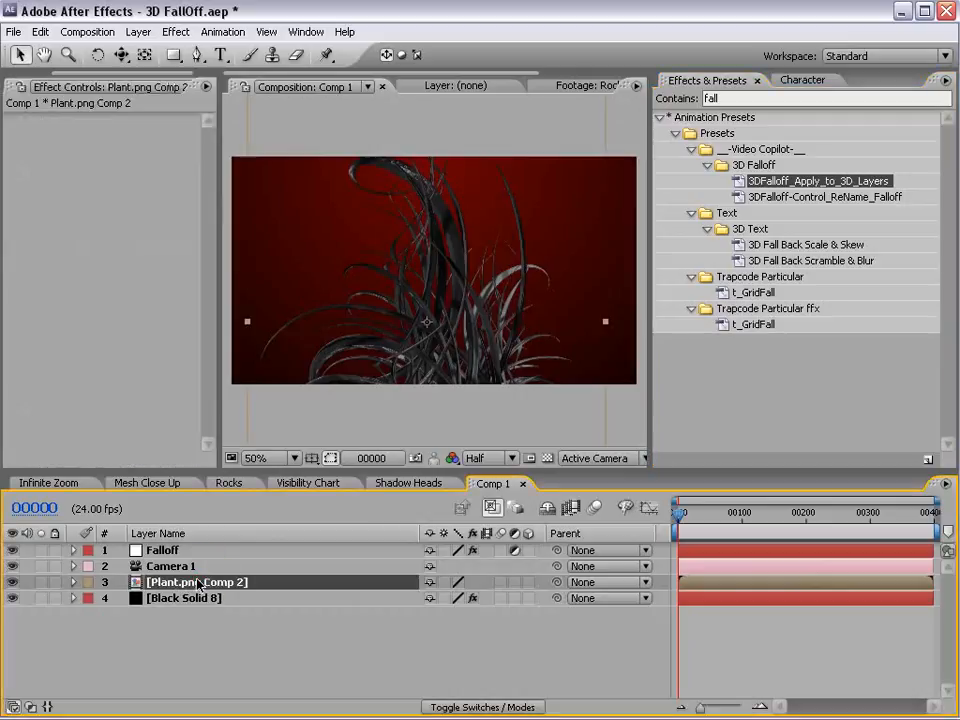
pyautogui.click(528, 582)
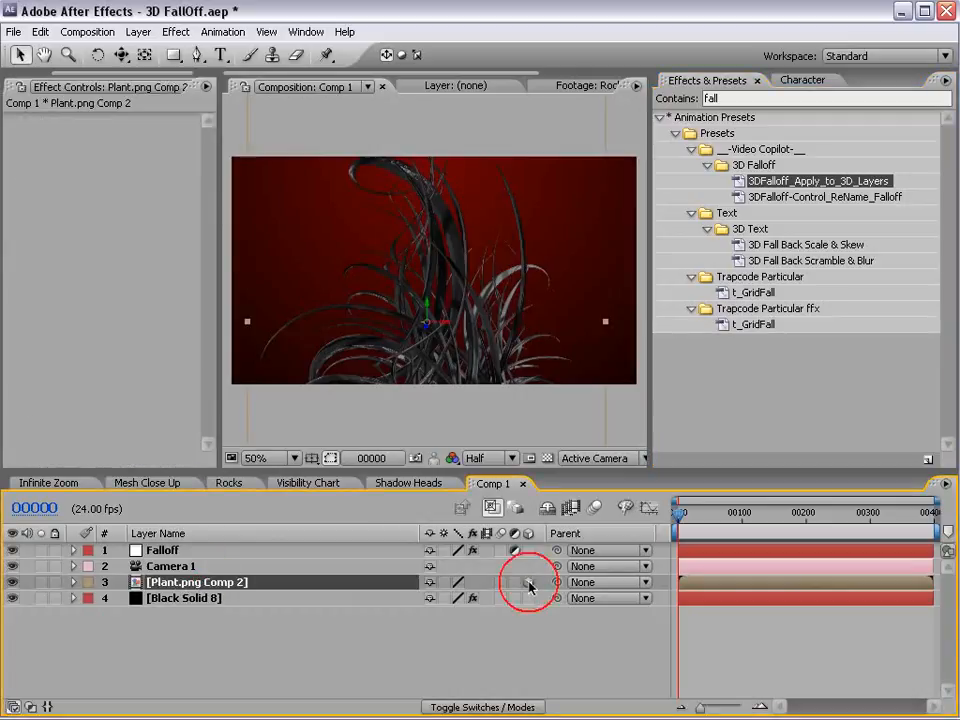
pyautogui.moveTo(818, 181); pyautogui.dragTo(690, 588)
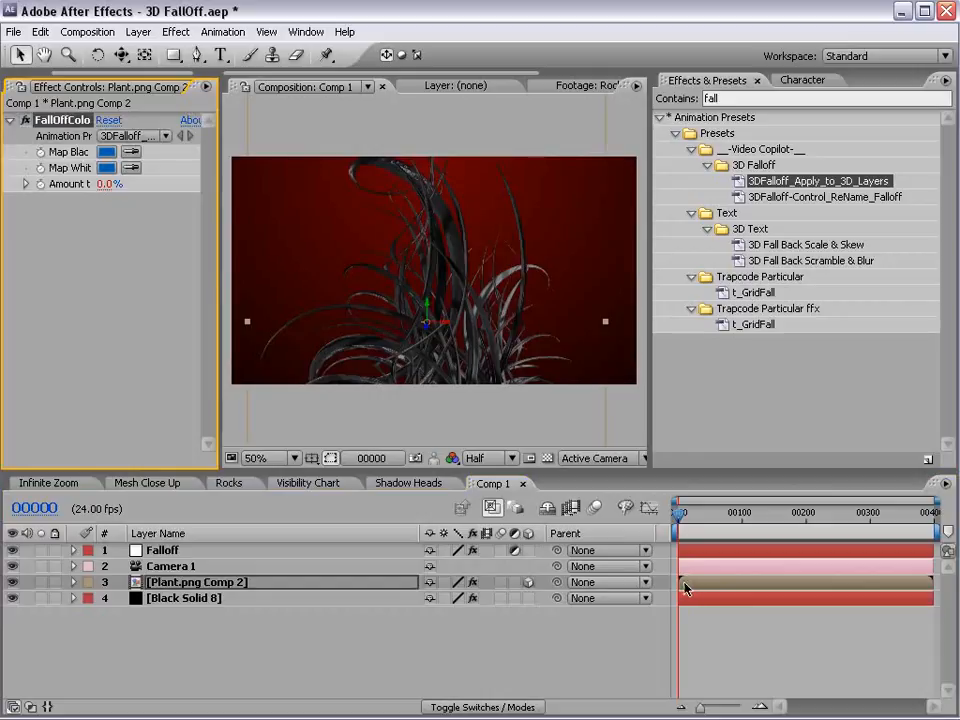
# Step: Inspect the expressions that drive the plant layer's FallOffColor effect and opacity, and collapse and deselect the layer
pyautogui.press('e')
pyautogui.press('e')
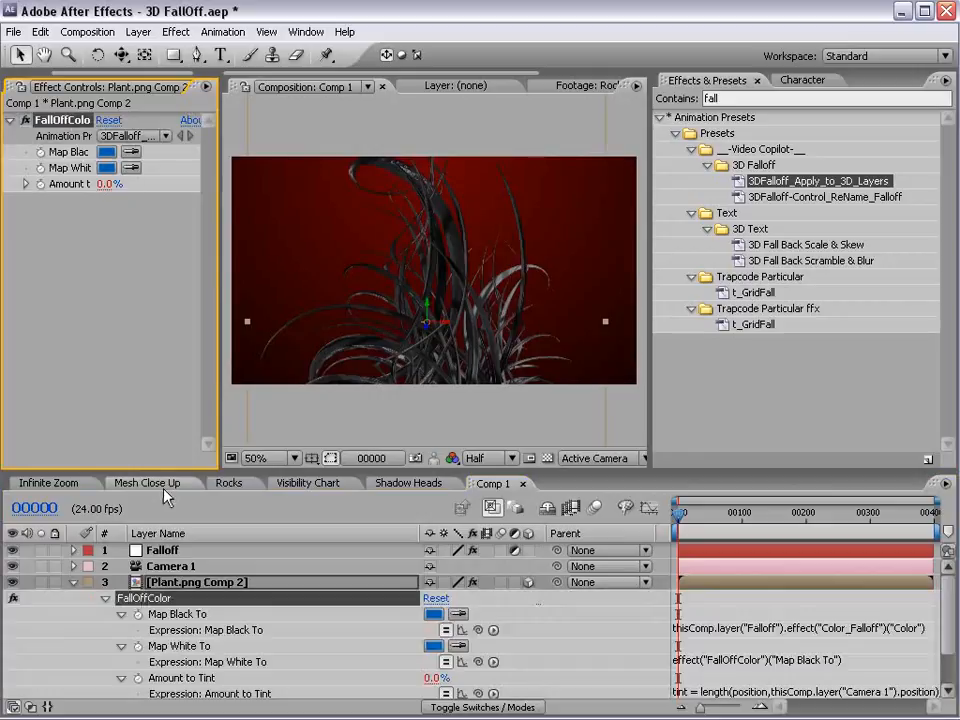
pyautogui.press('space')
pyautogui.moveTo(722, 658); pyautogui.dragTo(706, 604)
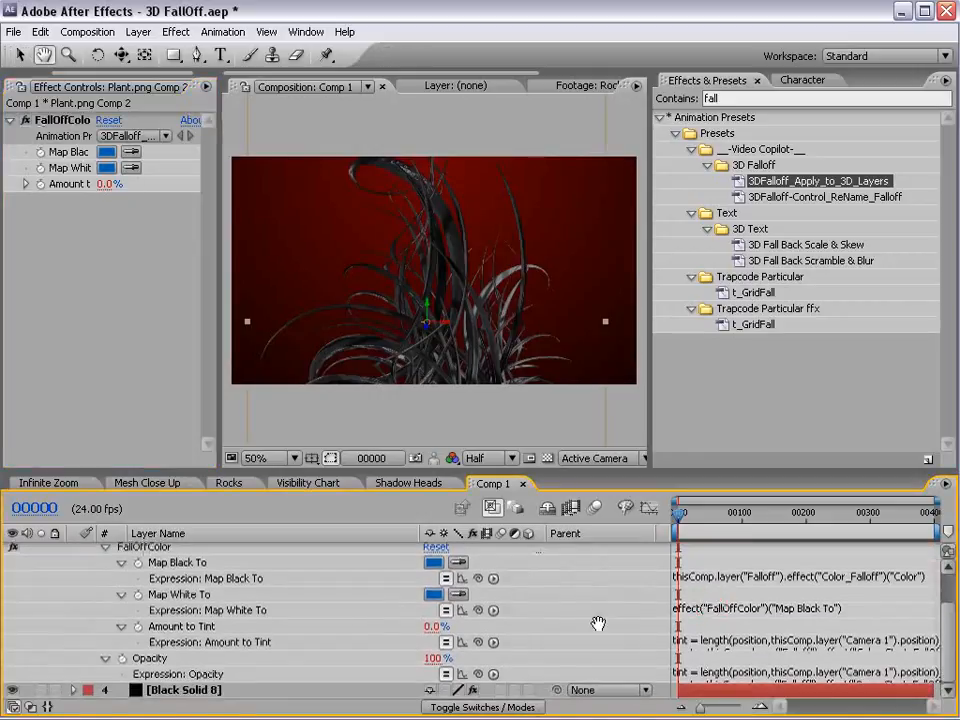
pyautogui.scroll(2, 600, 621)
pyautogui.click(73, 585)
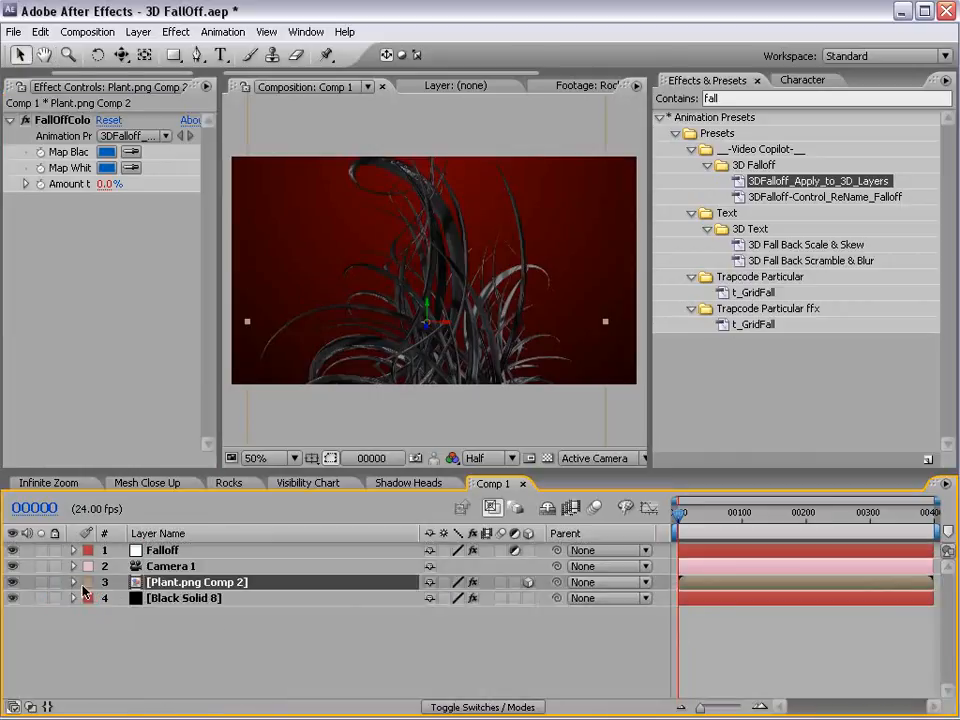
pyautogui.click(232, 622)
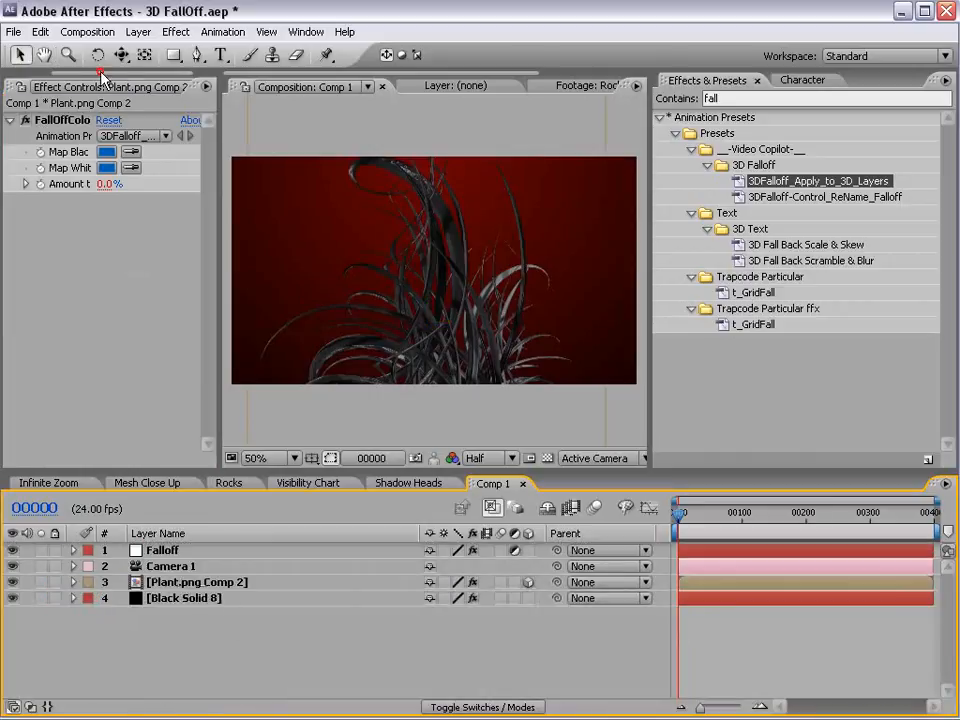
# Step: Show the Falloff layer's effect controls and enlarge their area, narrowing the effects and presets area, so the control names are readable
pyautogui.click(38, 86)
pyautogui.click(173, 552)
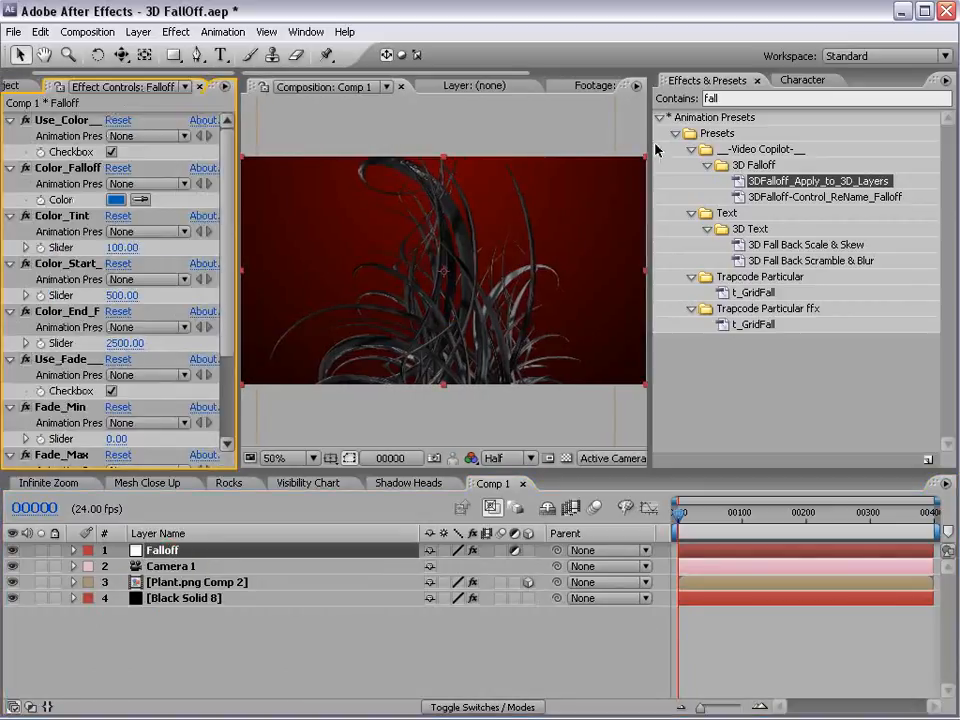
pyautogui.moveTo(649, 144); pyautogui.dragTo(829, 155)
pyautogui.moveTo(248, 240); pyautogui.dragTo(343, 240)
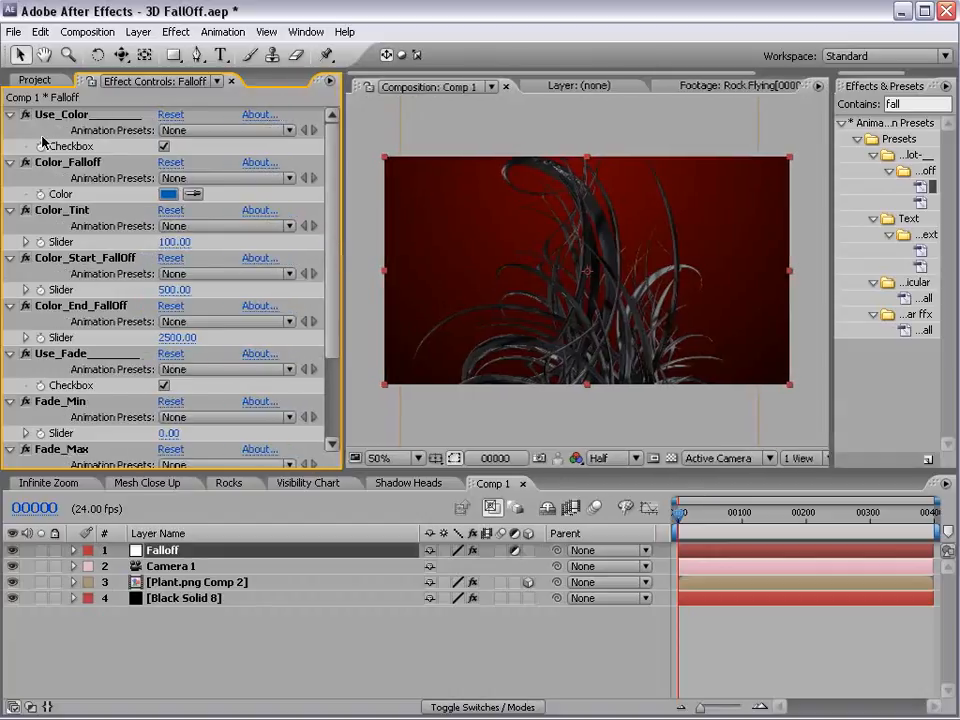
# Step: Review the Falloff layer's Use_Color, Color_Tint and Use_Fade controls
pyautogui.click(66, 116)
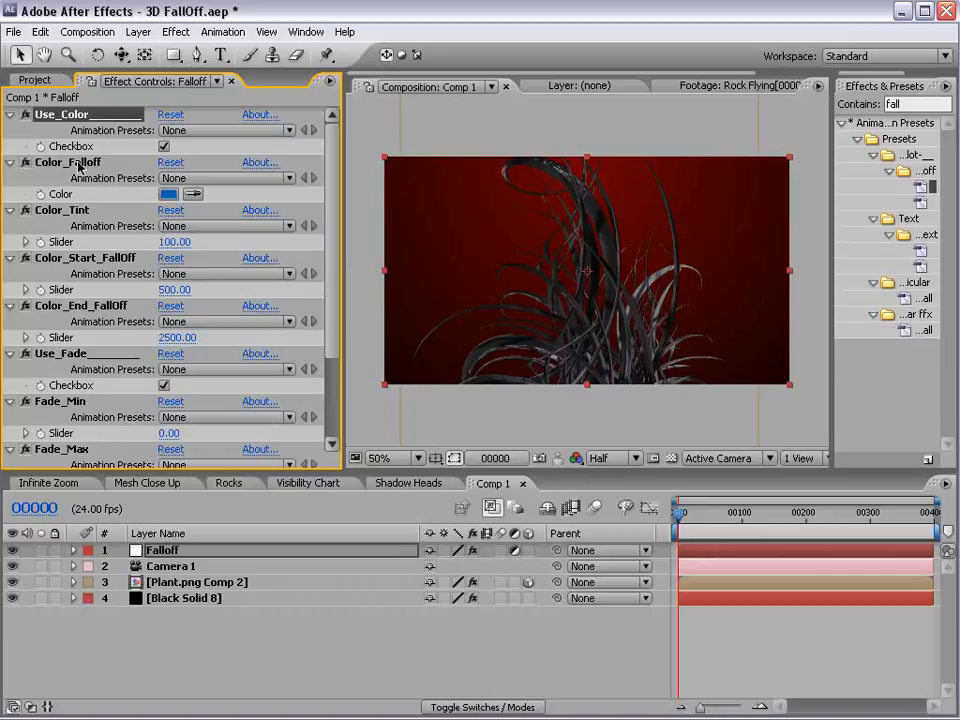
pyautogui.click(70, 211)
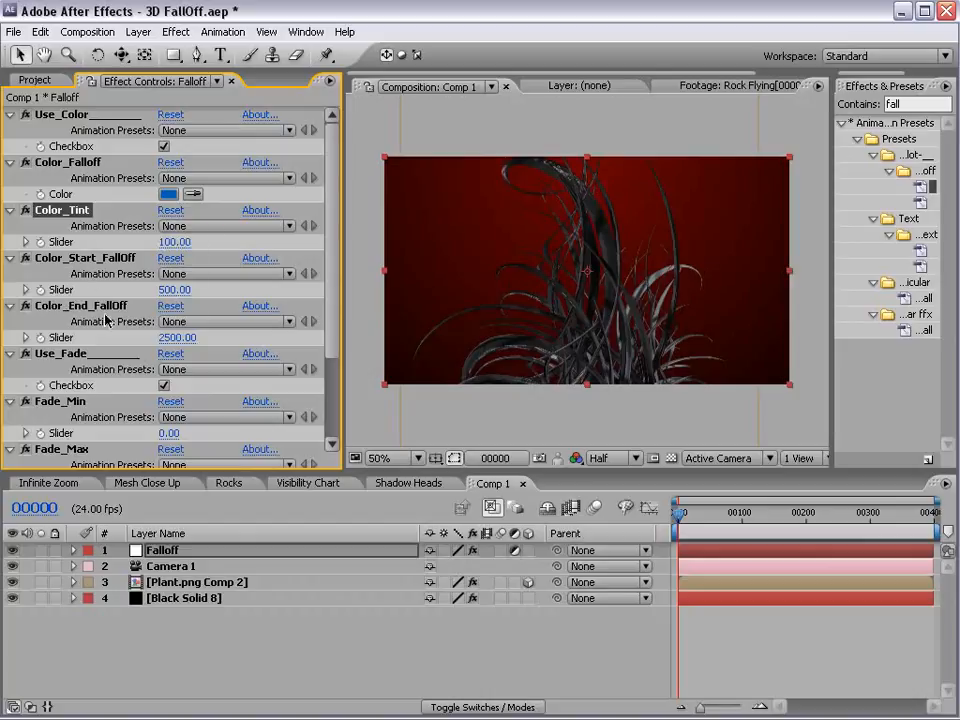
pyautogui.moveTo(336, 328); pyautogui.dragTo(332, 393)
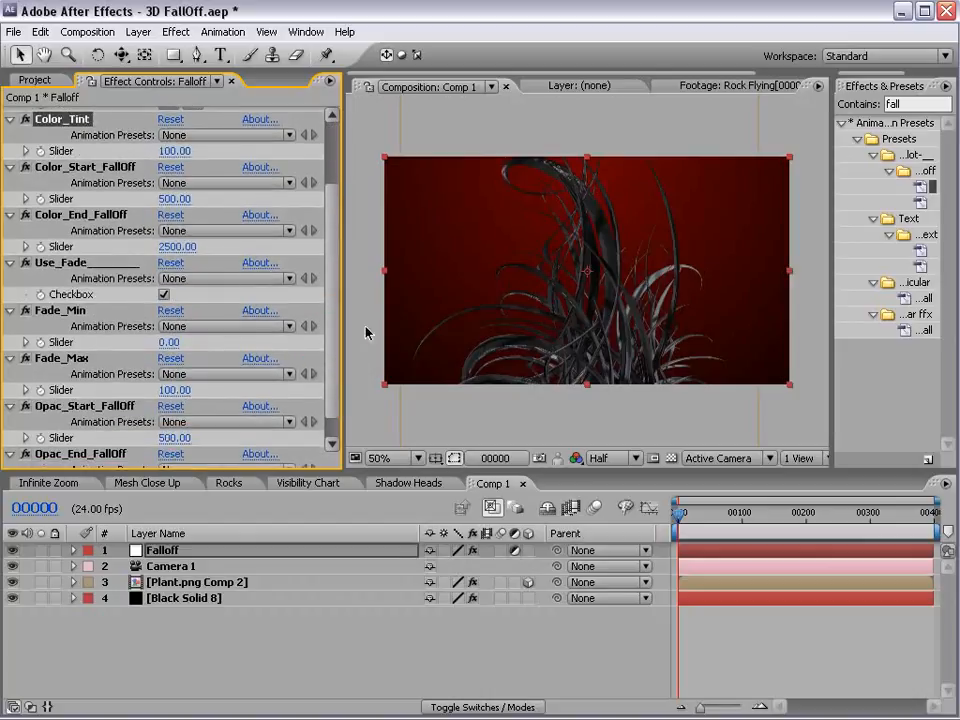
pyautogui.click(60, 263)
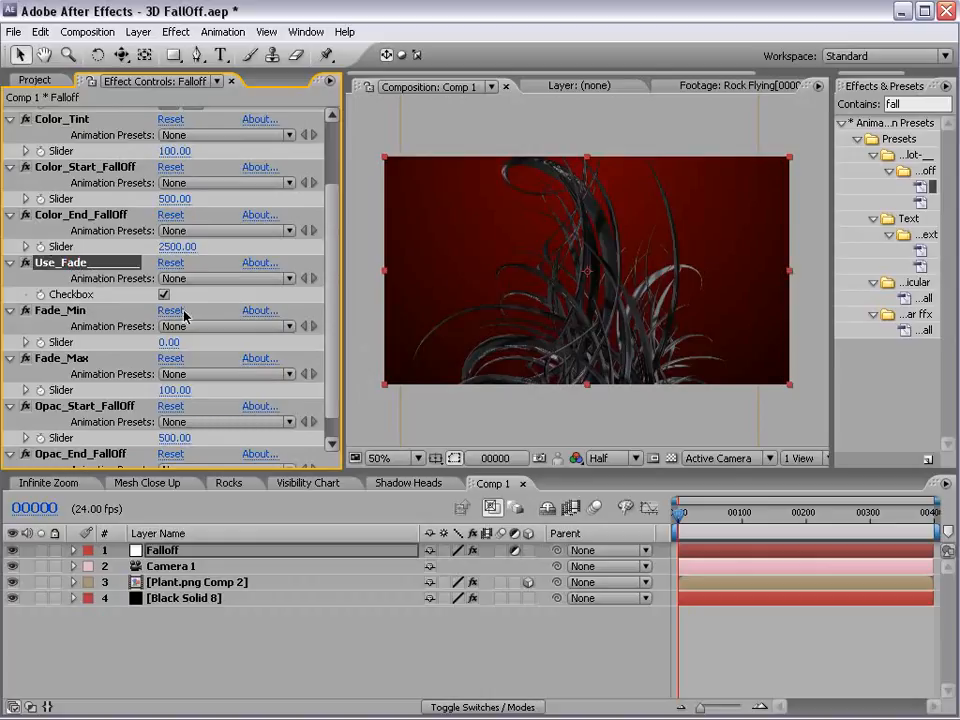
# Step: Examine the Shadow Heads composition around frame 119 as a falloff example, and return to Comp 1
pyautogui.click(398, 486)
pyautogui.moveTo(714, 521); pyautogui.dragTo(757, 494)
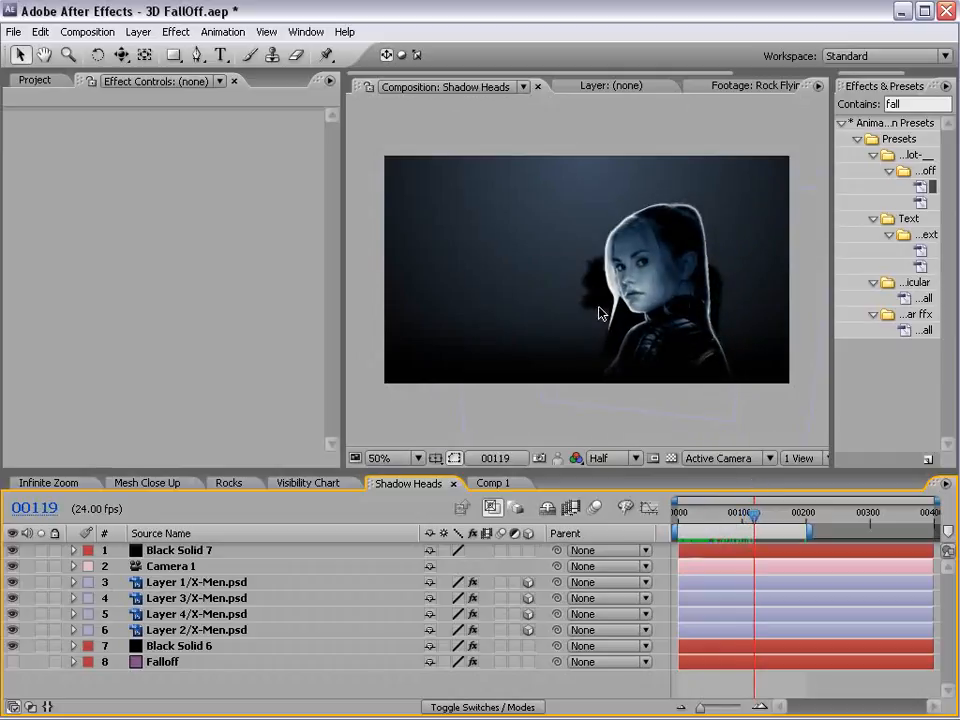
pyautogui.click(491, 484)
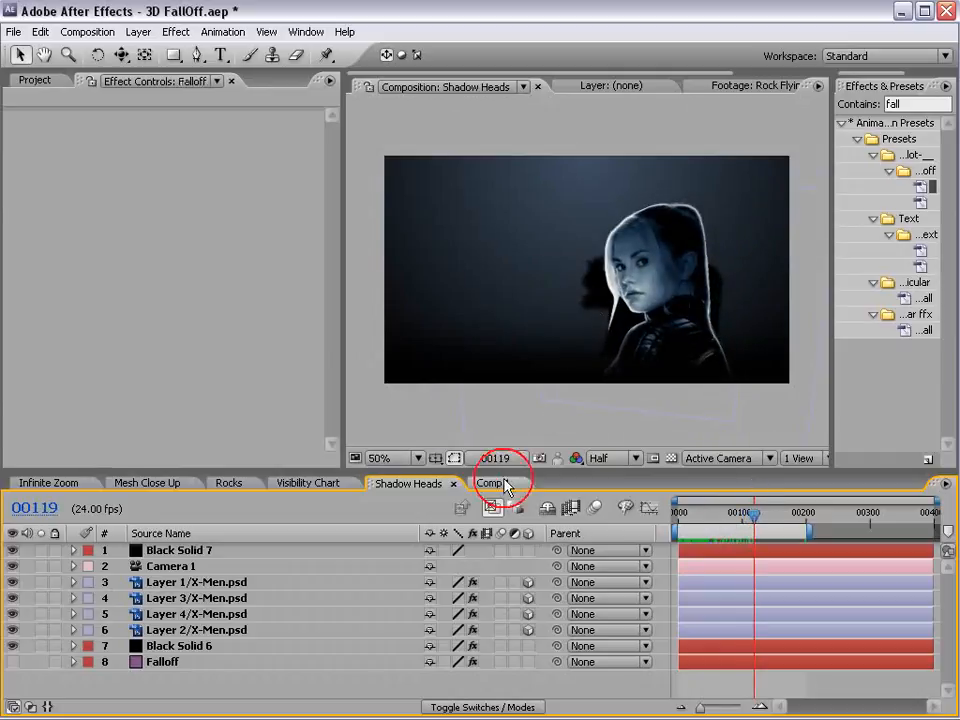
# Step: Turn off Use_Fade on the Falloff layer and collapse the effects from Use_Fade through Opac_End_FallOff
pyautogui.moveTo(332, 328); pyautogui.dragTo(332, 398)
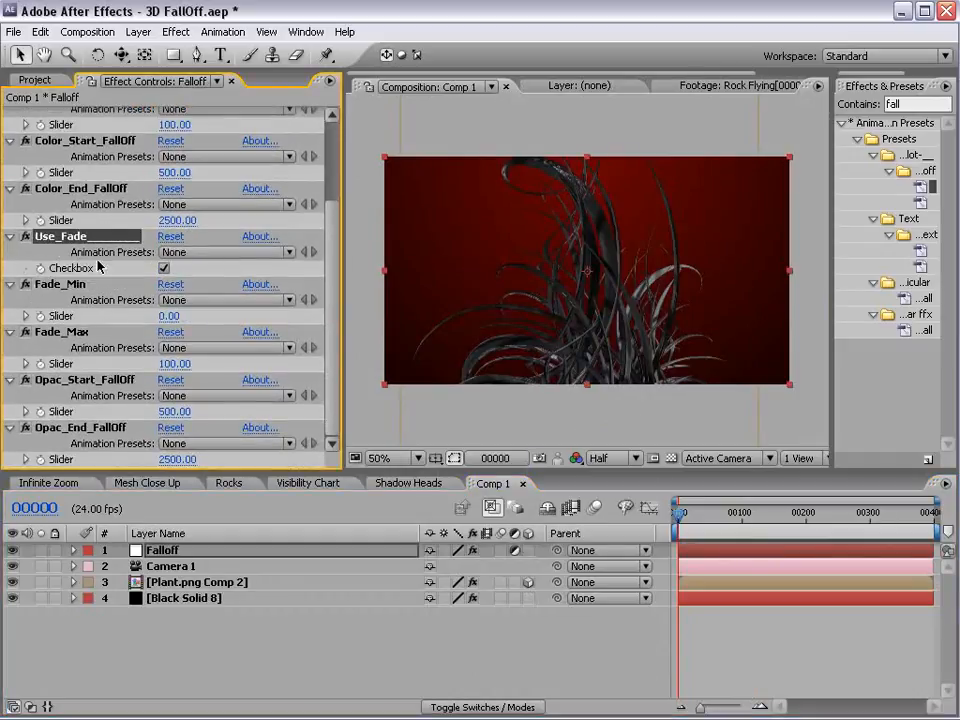
pyautogui.click(164, 269)
pyautogui.keyDown('shift'); pyautogui.click(82, 428); pyautogui.keyUp('shift')
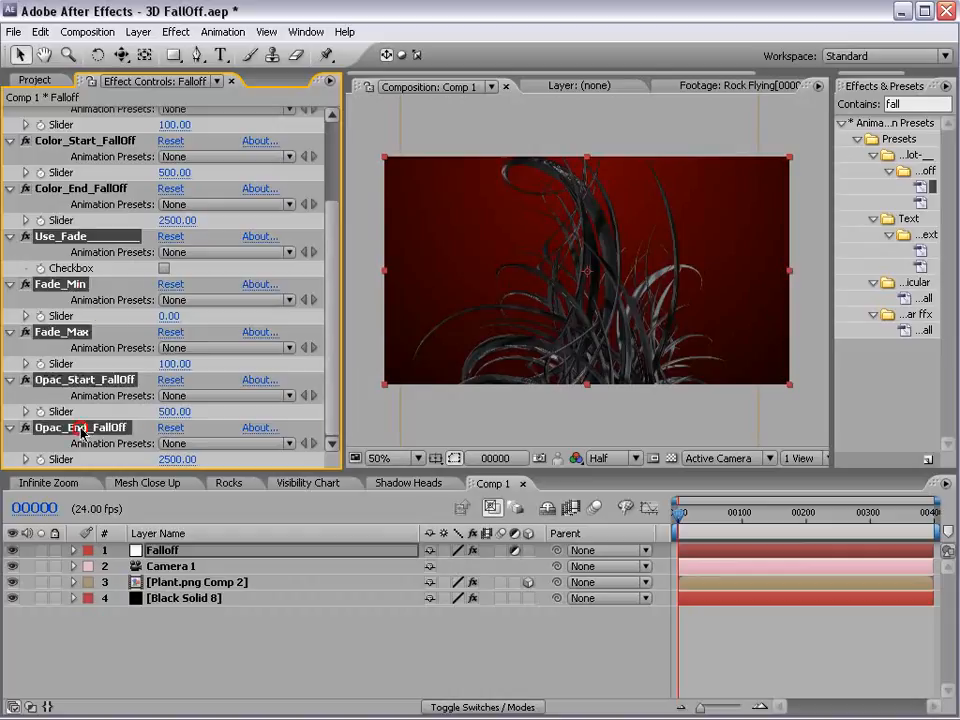
pyautogui.click(8, 238)
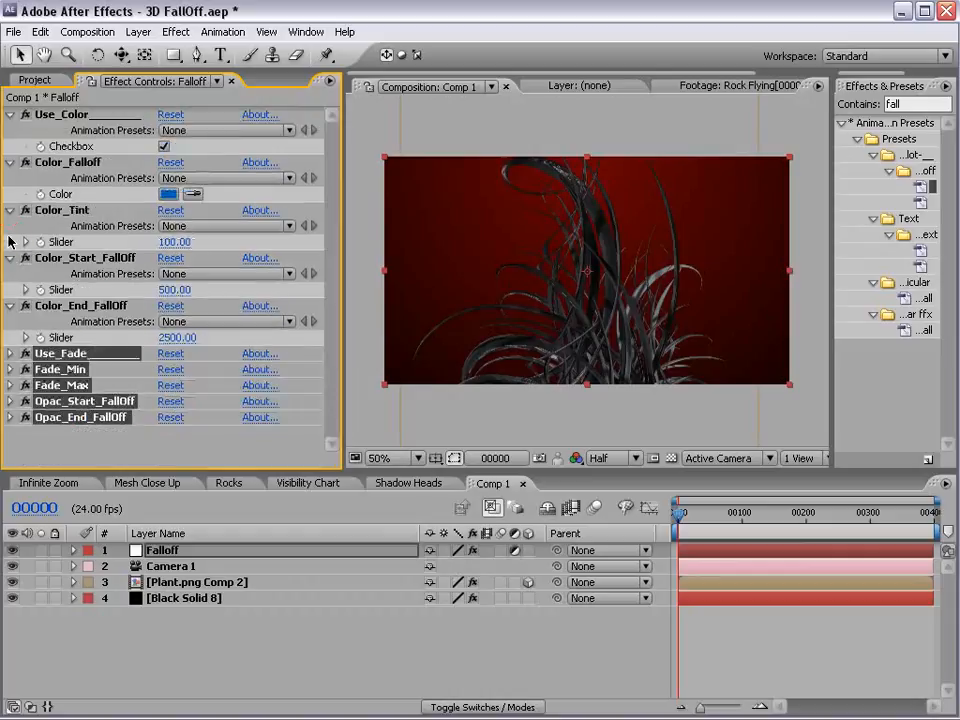
pyautogui.click(75, 432)
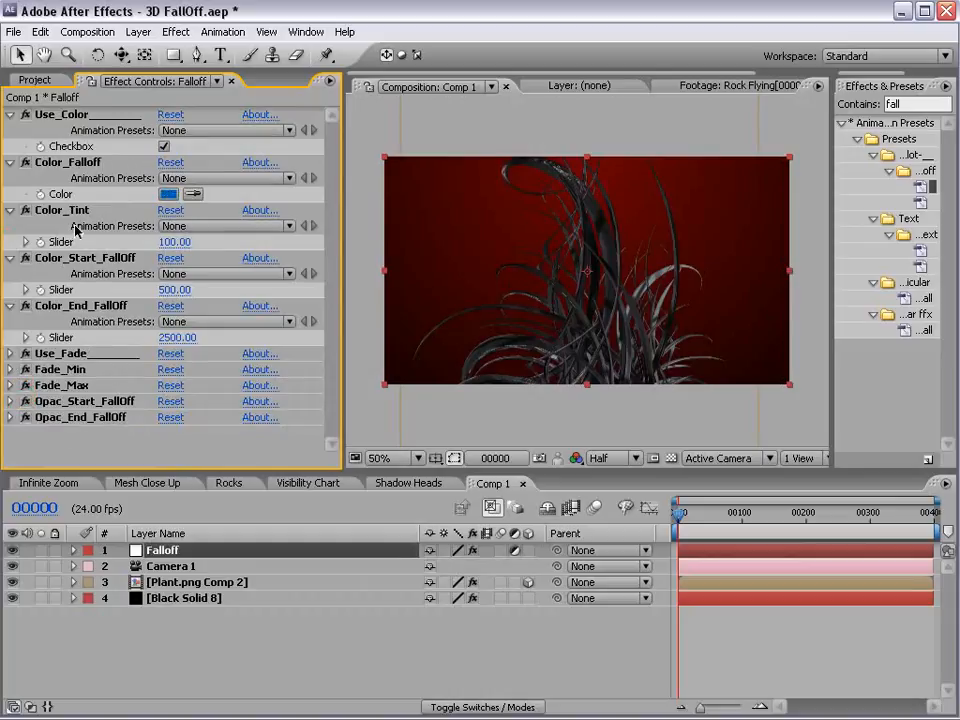
# Step: Change the Color_Falloff color on the Falloff layer to green
pyautogui.click(168, 194)
pyautogui.moveTo(500, 498); pyautogui.dragTo(503, 515)
pyautogui.click(660, 339)
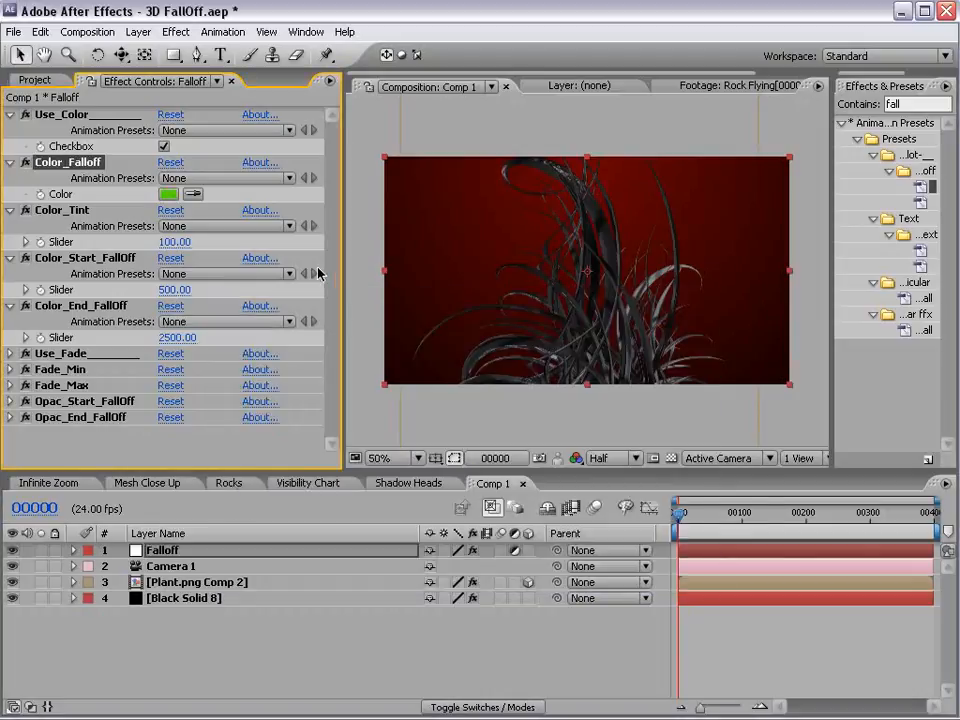
# Step: Push the 3D plant layer far back in depth from the camera and reposition it near the middle of the frame
pyautogui.click(183, 583)
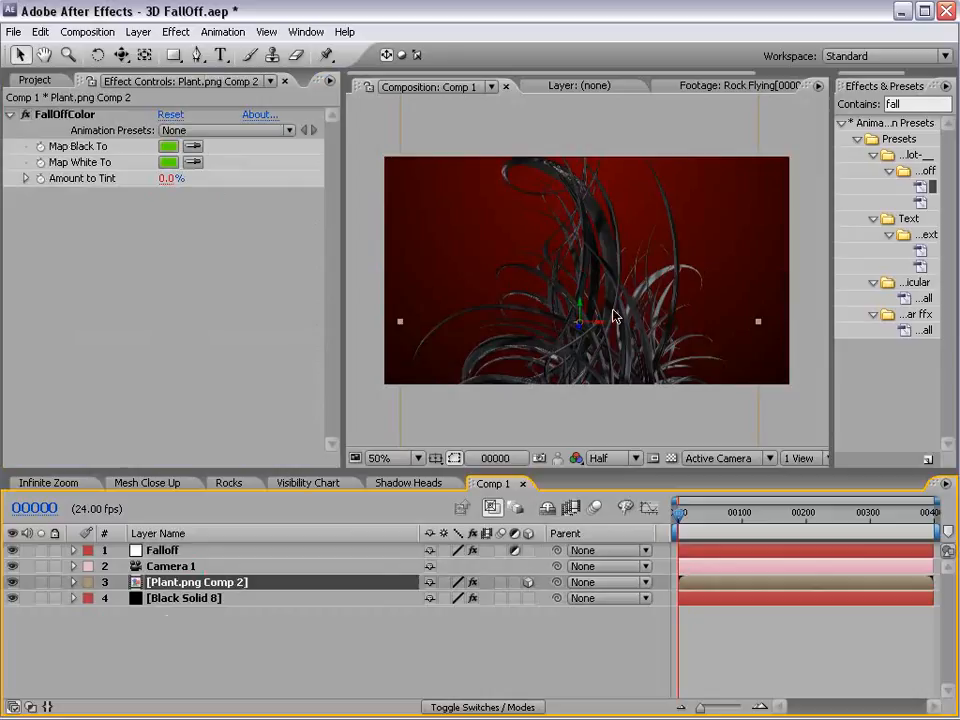
pyautogui.moveTo(585, 333); pyautogui.dragTo(588, 138)
pyautogui.moveTo(586, 279); pyautogui.dragTo(607, 246)
pyautogui.scroll(2, 597, 302)
pyautogui.scroll(-1, 578, 325)
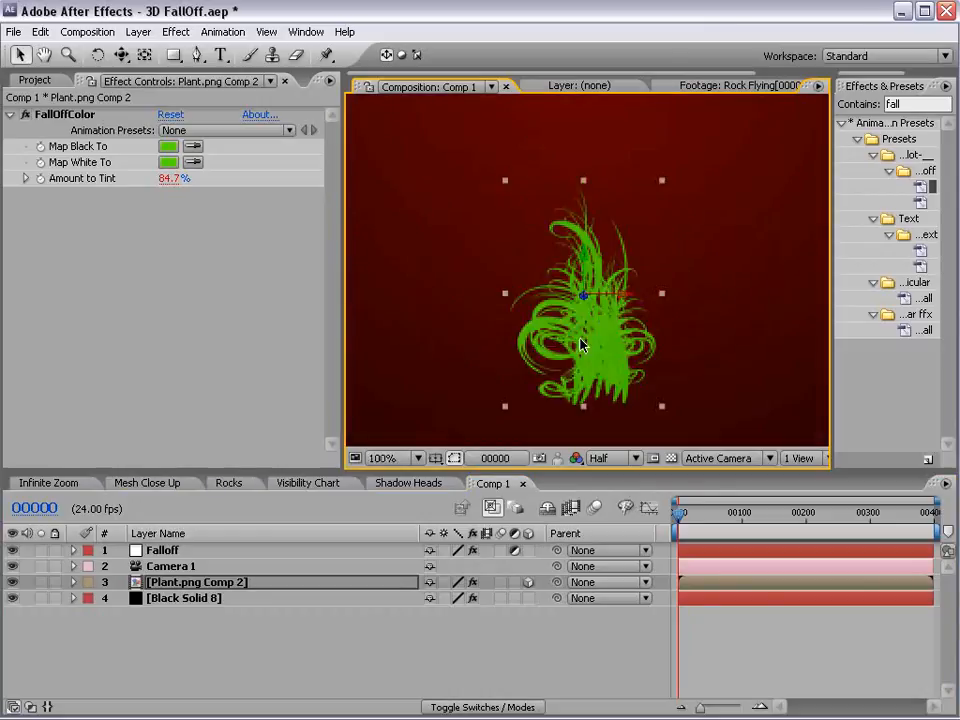
pyautogui.scroll(-1, 538, 390)
# Step: Set the Falloff layer's Color_Tint slider to 50
pyautogui.click(153, 551)
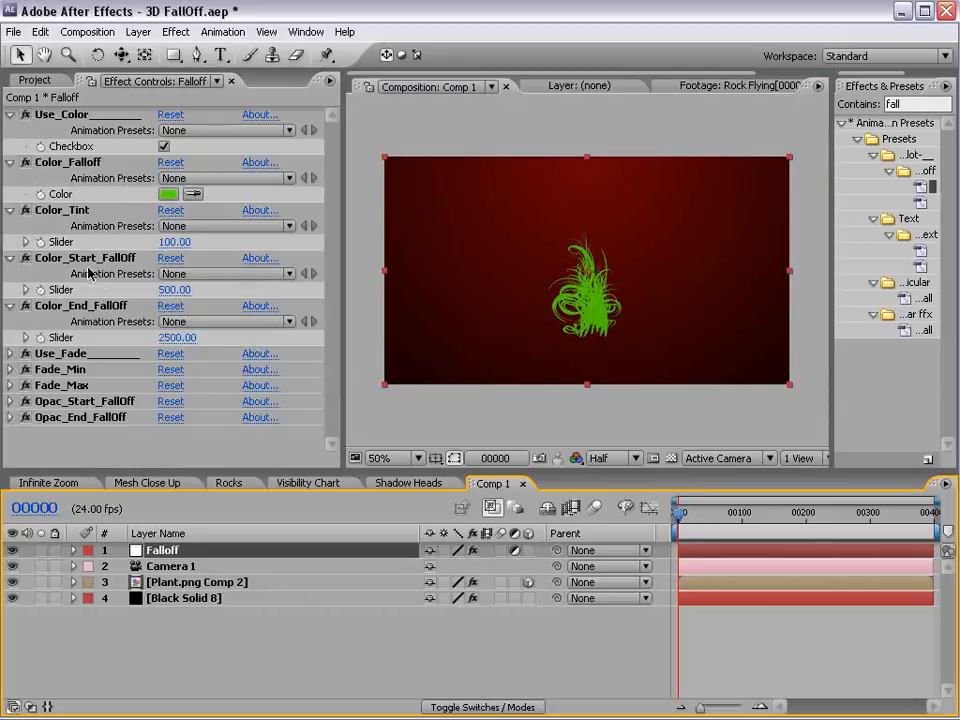
pyautogui.click(104, 213)
pyautogui.click(174, 242)
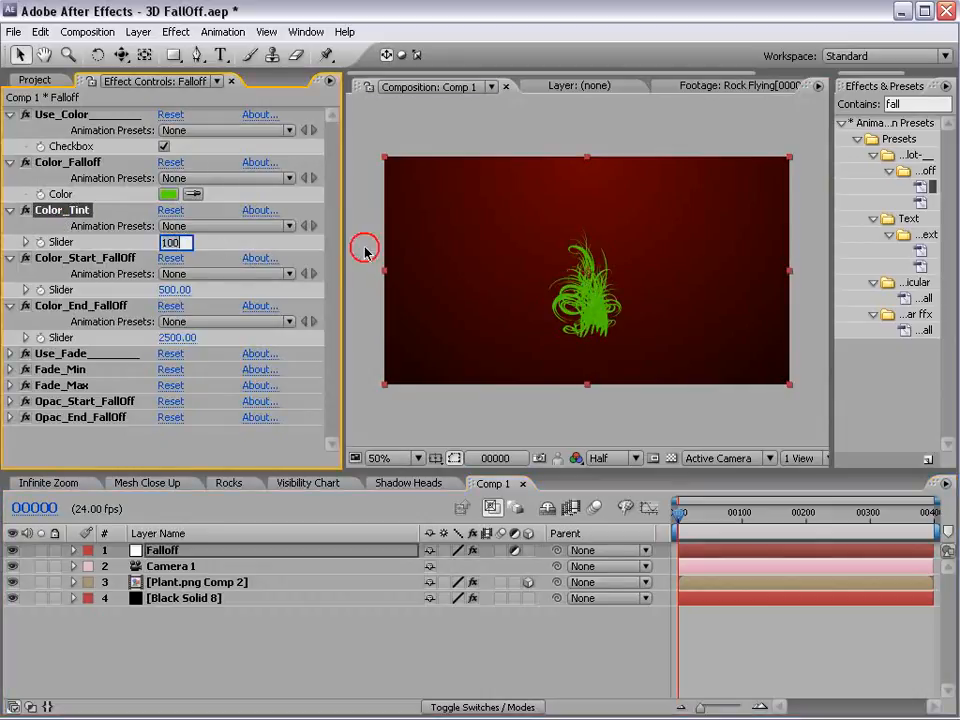
pyautogui.write('50')
pyautogui.press('Return')
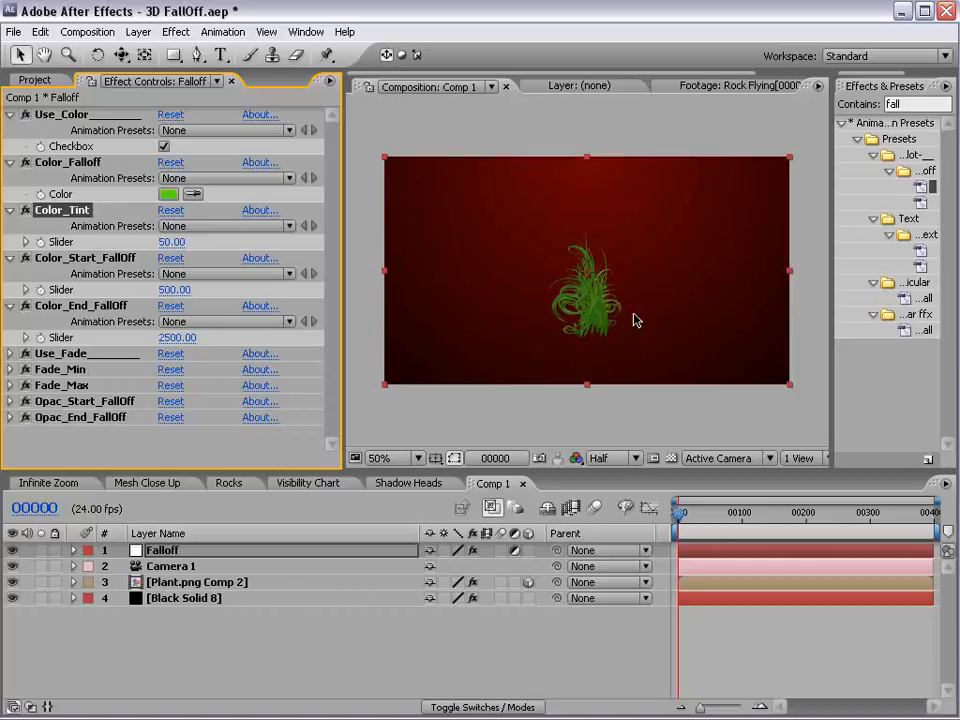
# Step: Push the plant layer farther back in depth and examine its green tint at a closer zoom
pyautogui.click(168, 580)
pyautogui.click(596, 266)
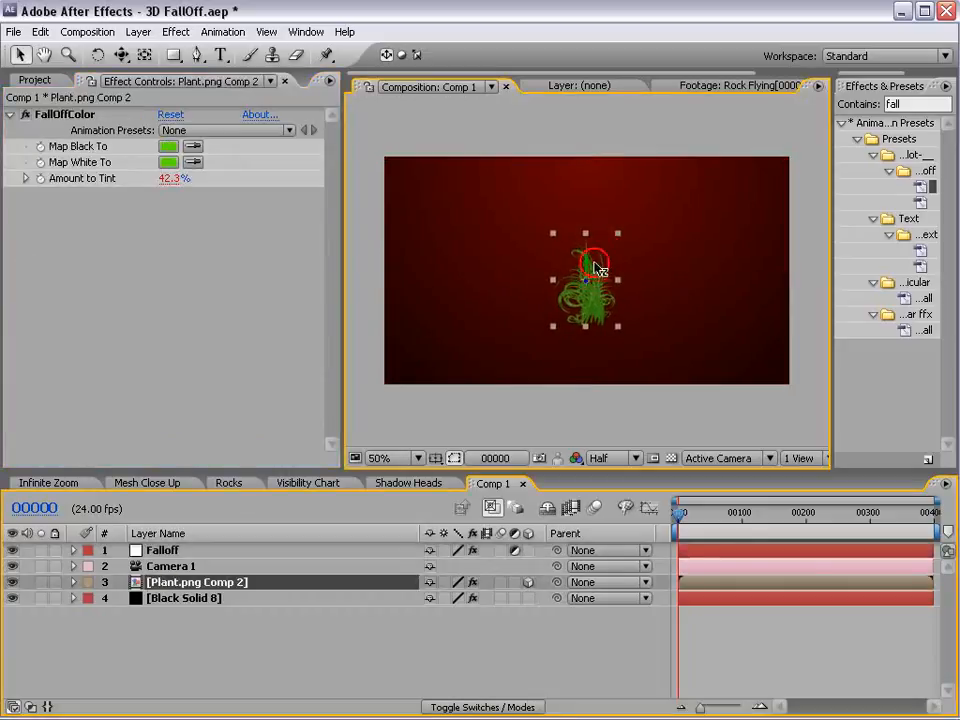
pyautogui.press('.')
pyautogui.press('.')
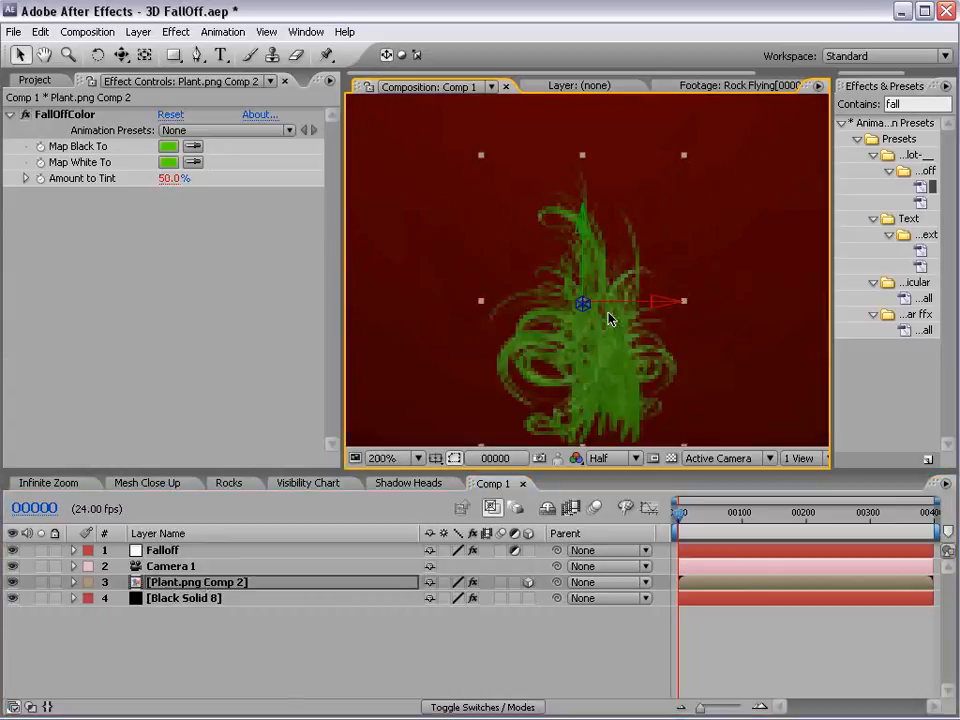
pyautogui.press(',')
pyautogui.press(',')
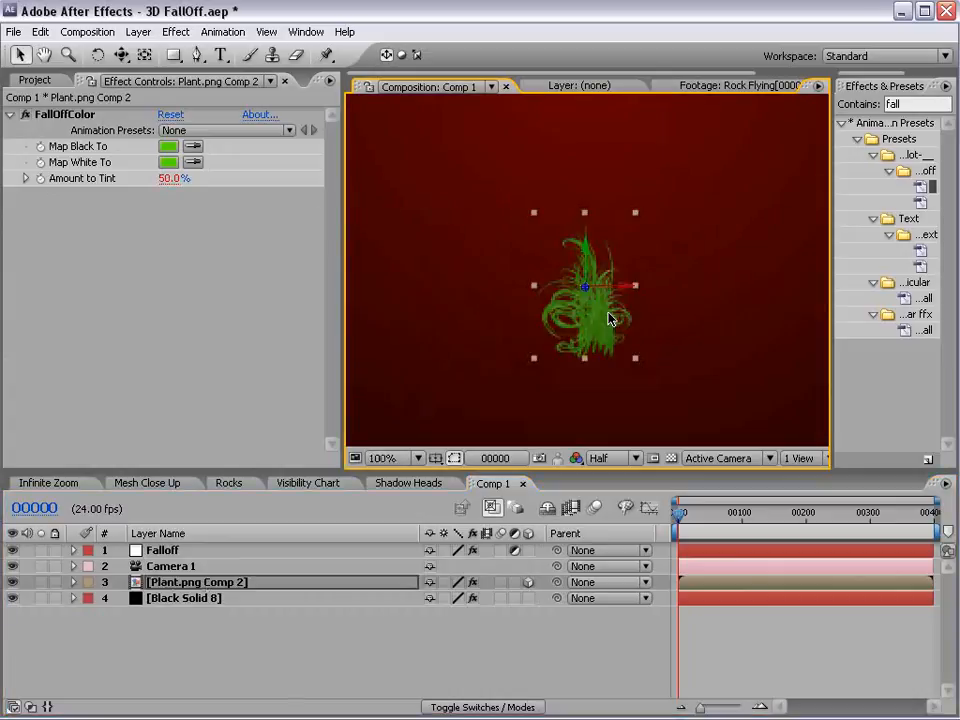
# Step: Set the Falloff layer's Color_Tint slider to 100 and sample the dark red background as the Color_Falloff color
pyautogui.click(175, 549)
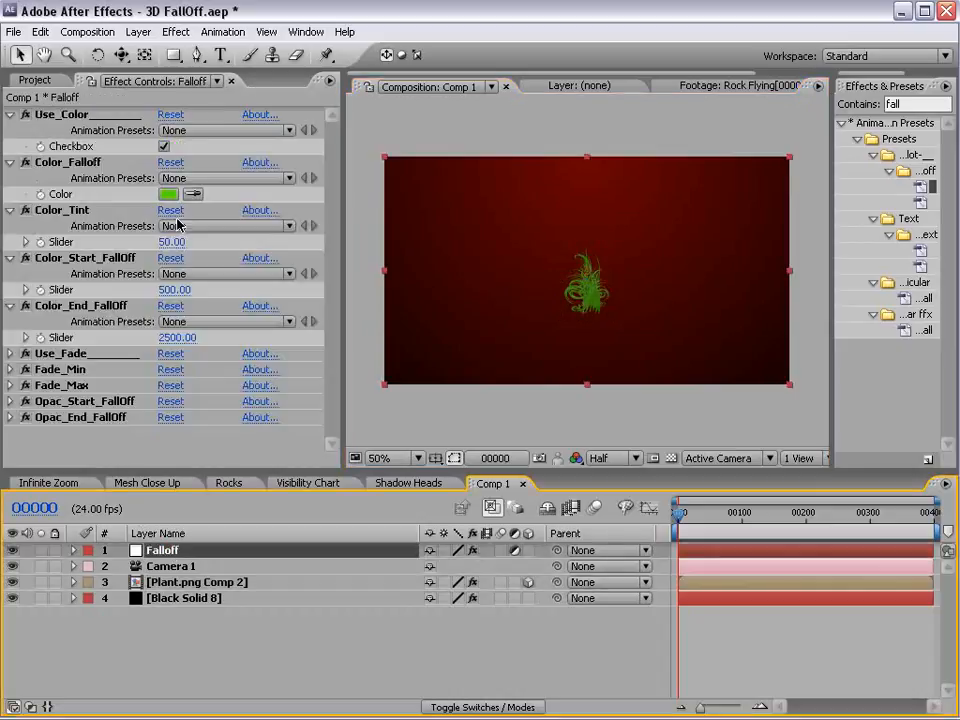
pyautogui.click(169, 241)
pyautogui.write('100')
pyautogui.press('Return')
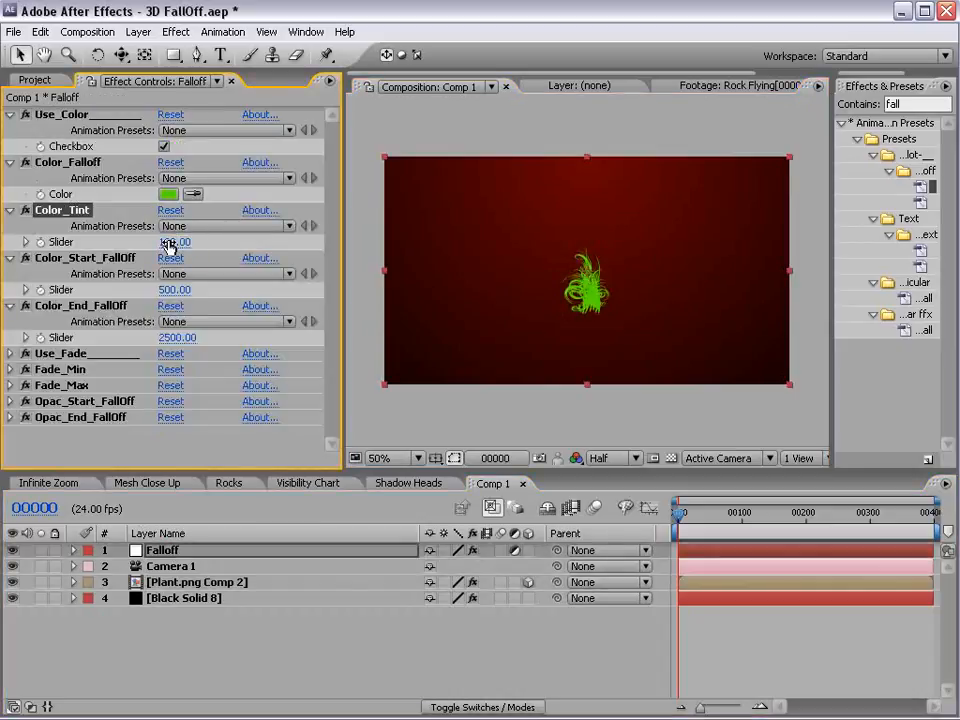
pyautogui.click(194, 196)
pyautogui.click(557, 274)
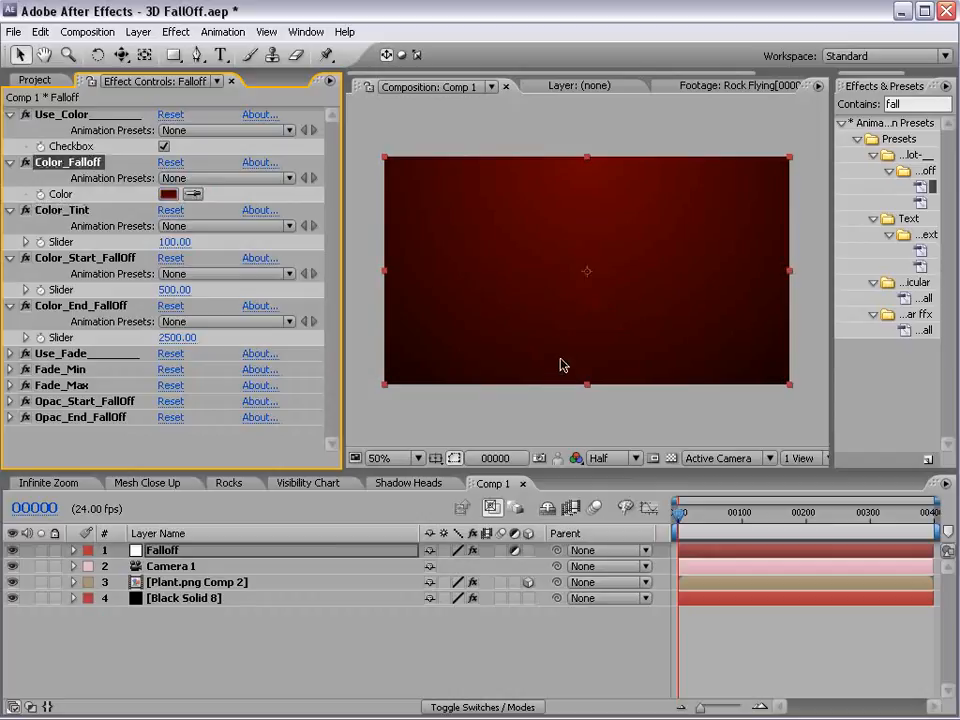
# Step: Set the Falloff layer's Color_Tint slider to 75
pyautogui.click(705, 622)
pyautogui.click(172, 242)
pyautogui.write('75')
pyautogui.press('Return')
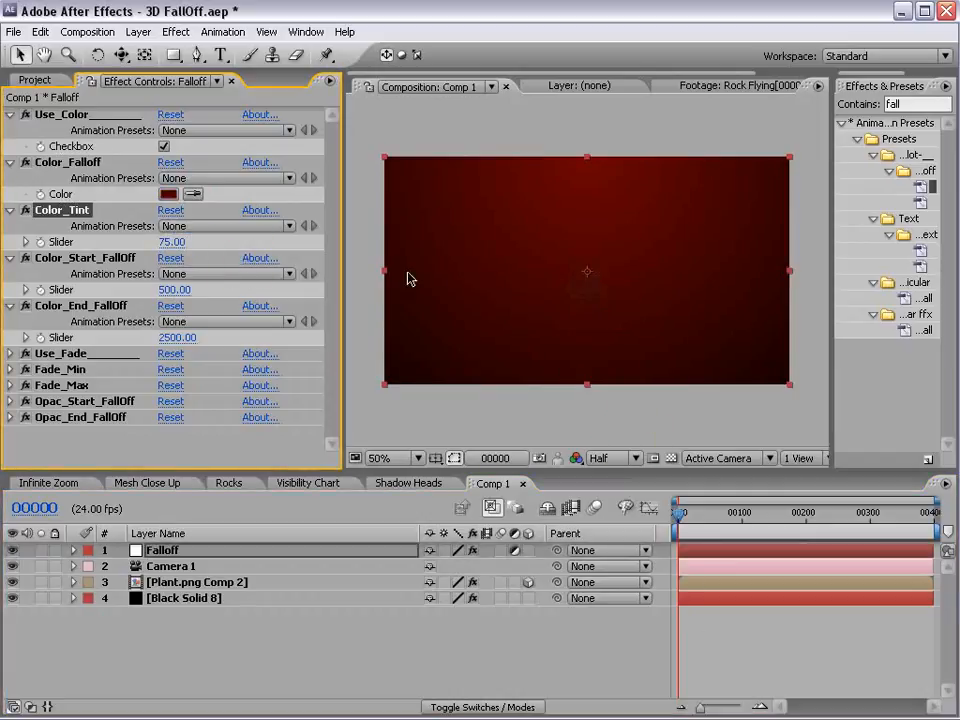
# Step: Bring the plant layer closer to the camera in depth so it fills more of the frame
pyautogui.click(737, 636)
pyautogui.click(546, 339)
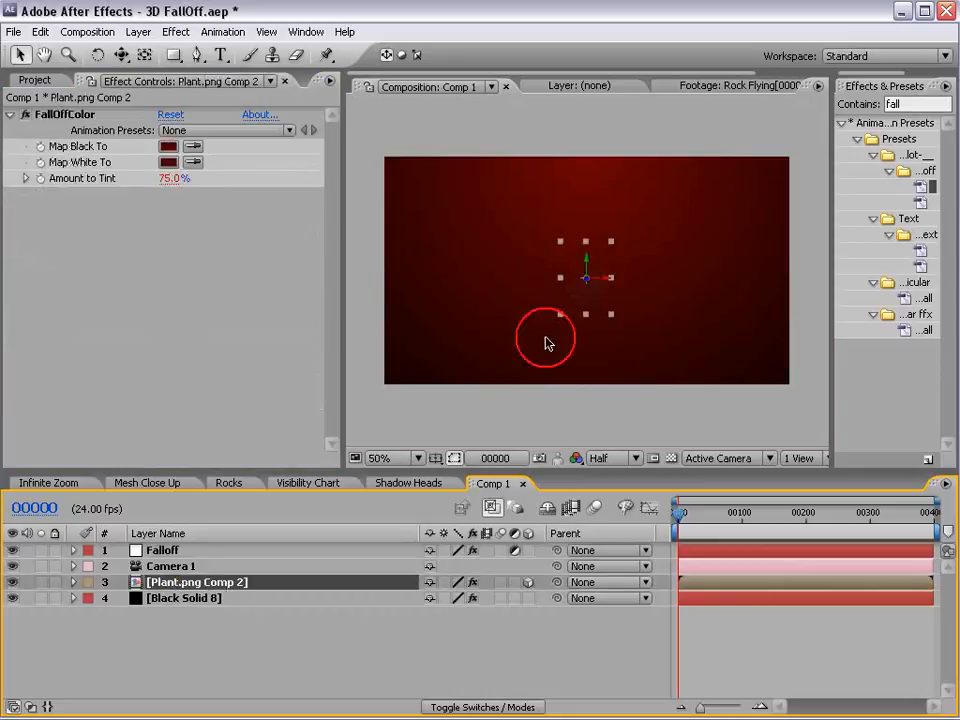
pyautogui.moveTo(590, 285); pyautogui.dragTo(589, 279)
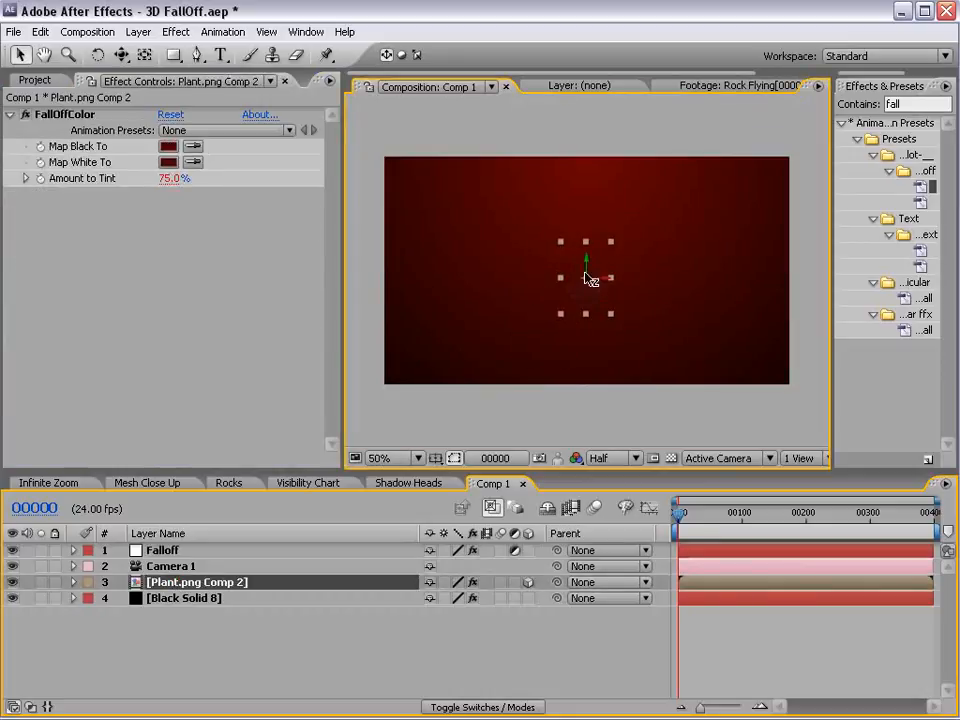
pyautogui.moveTo(135, 478); pyautogui.dragTo(210, 717)
pyautogui.moveTo(585, 285); pyautogui.dragTo(527, 581)
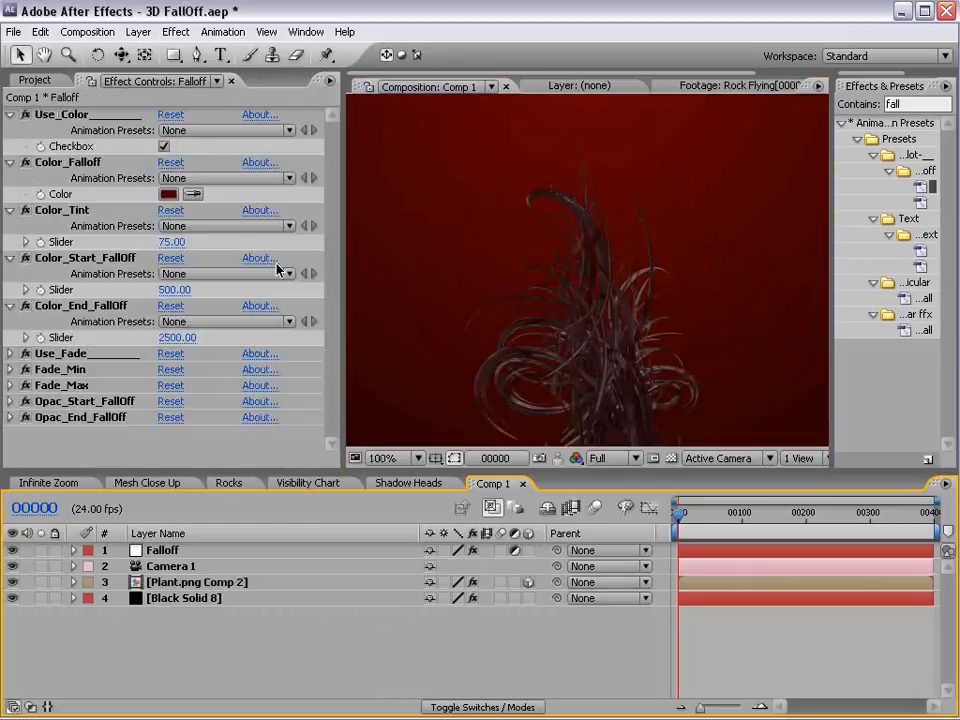
# Step: Set the Falloff layer's Color_Start_FallOff slider to 400 and its Color_End_FallOff slider to 600
pyautogui.click(88, 263)
pyautogui.click(84, 306)
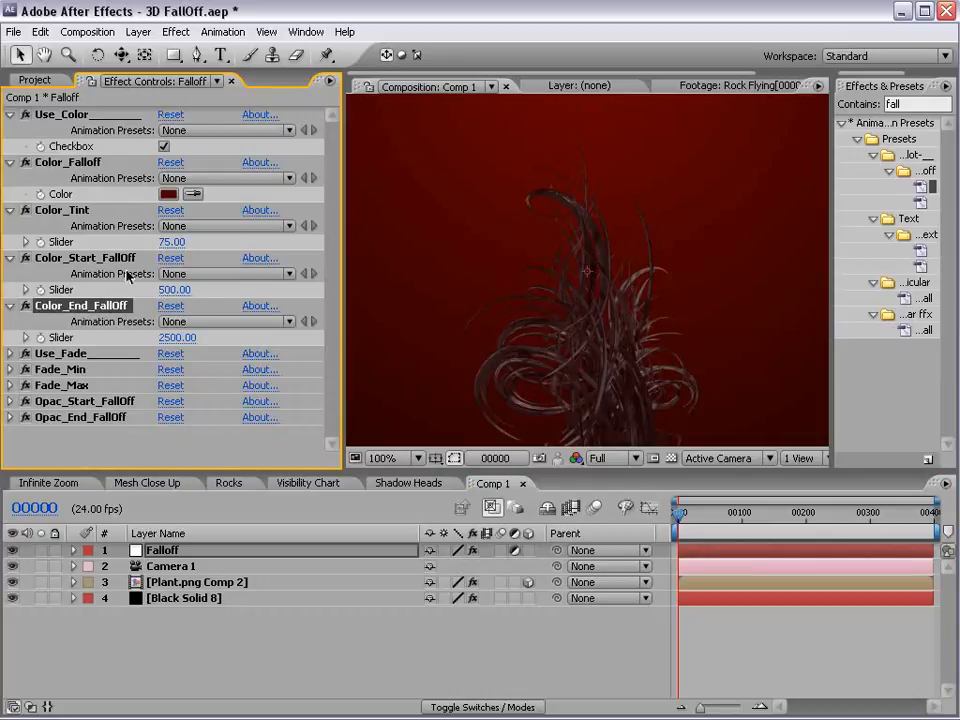
pyautogui.click(122, 582)
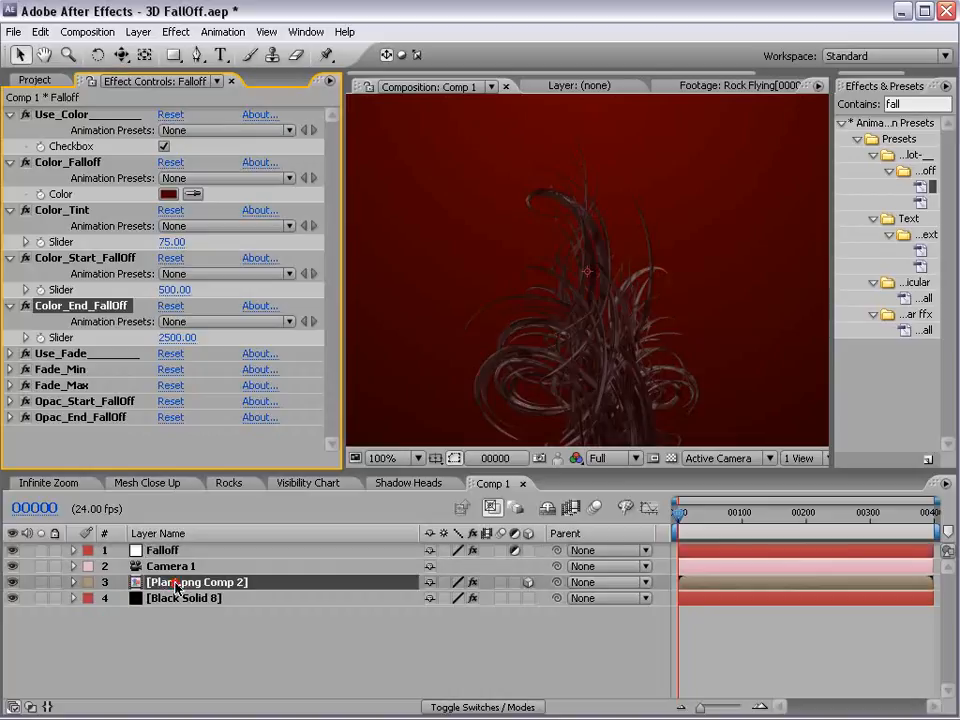
pyautogui.click(186, 550)
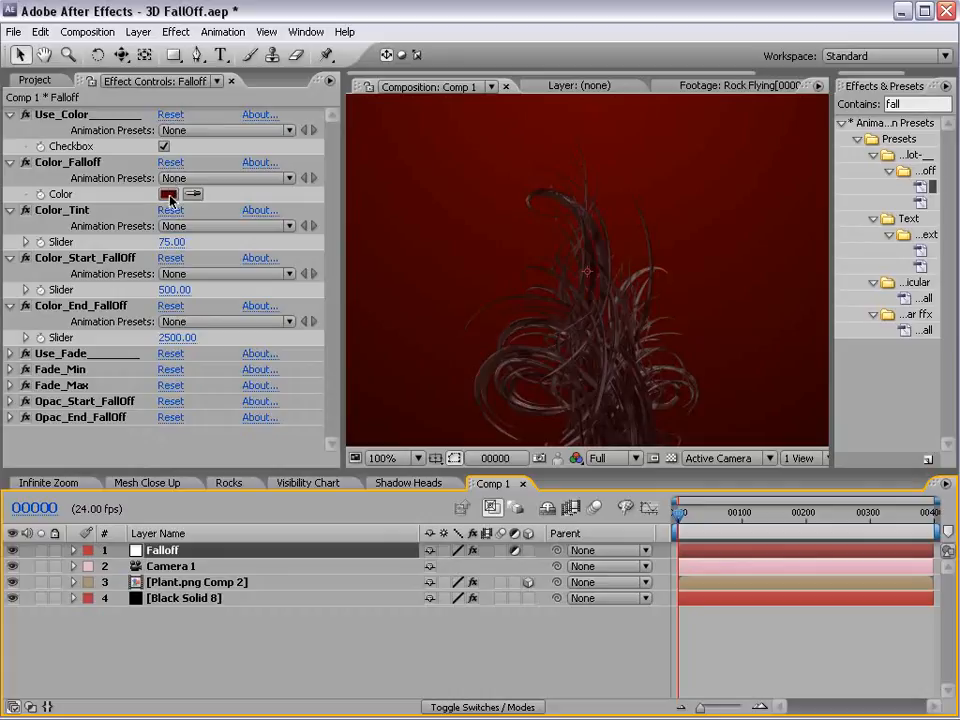
pyautogui.click(172, 290)
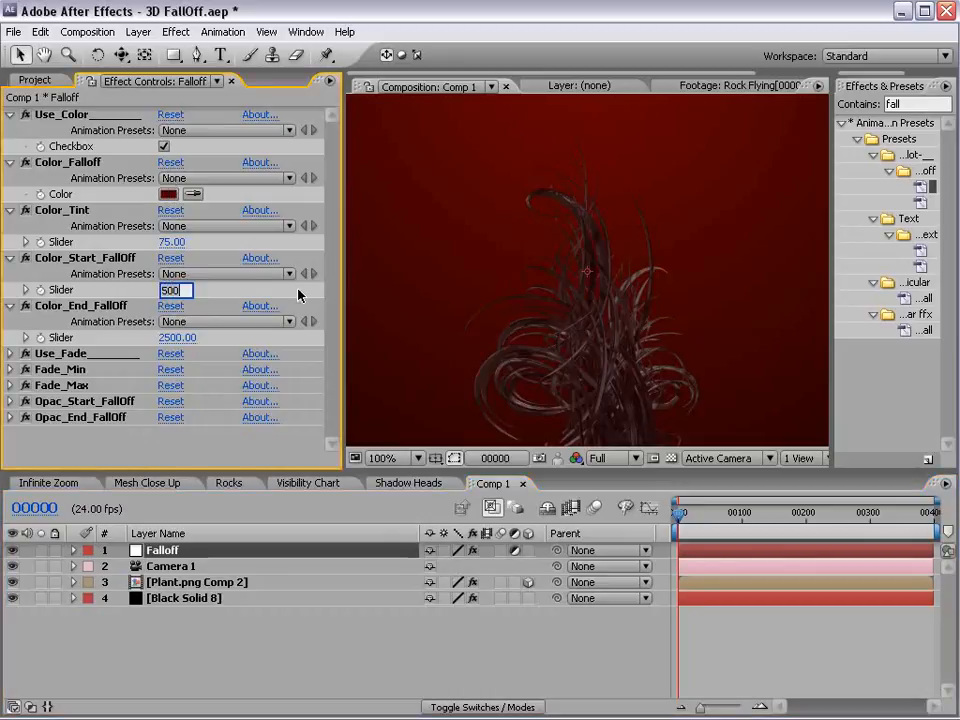
pyautogui.write('400')
pyautogui.press('Return')
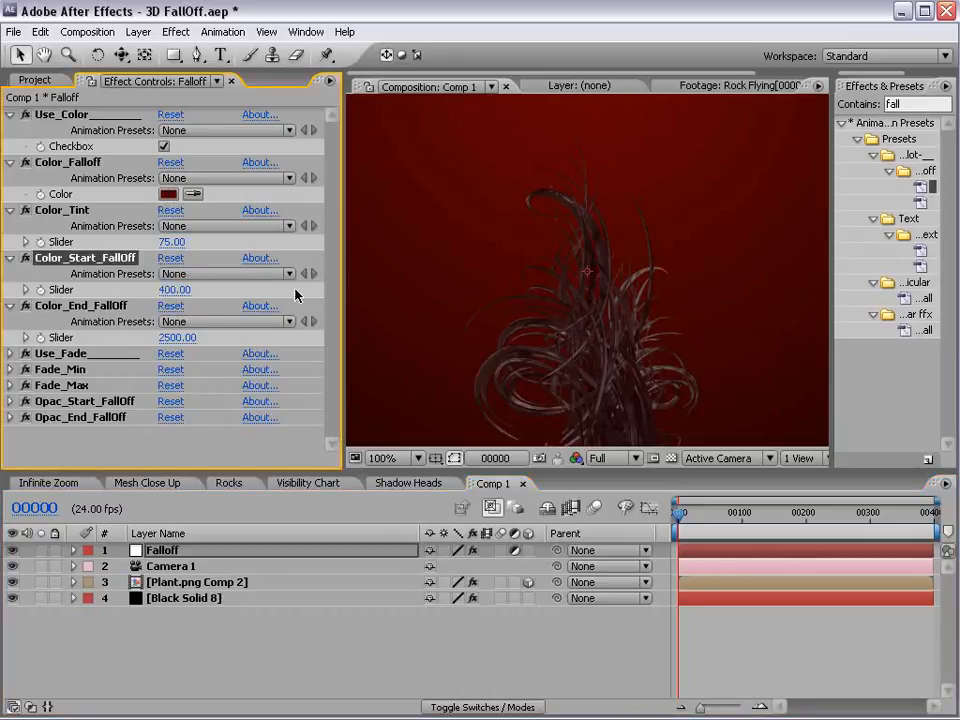
pyautogui.click(175, 337)
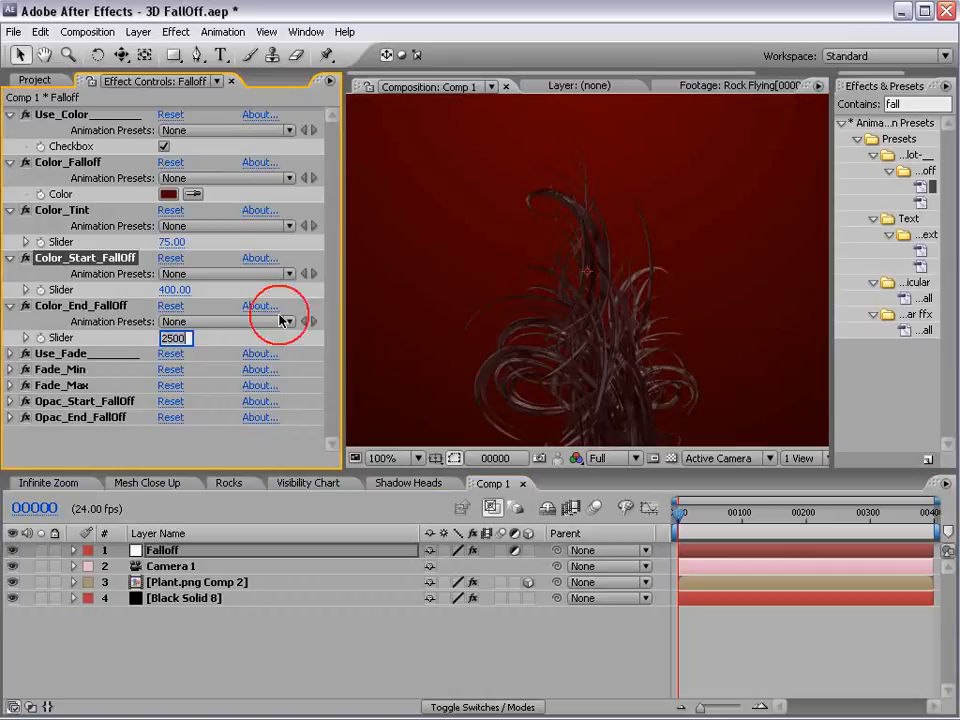
pyautogui.write('600')
pyautogui.press('Return')
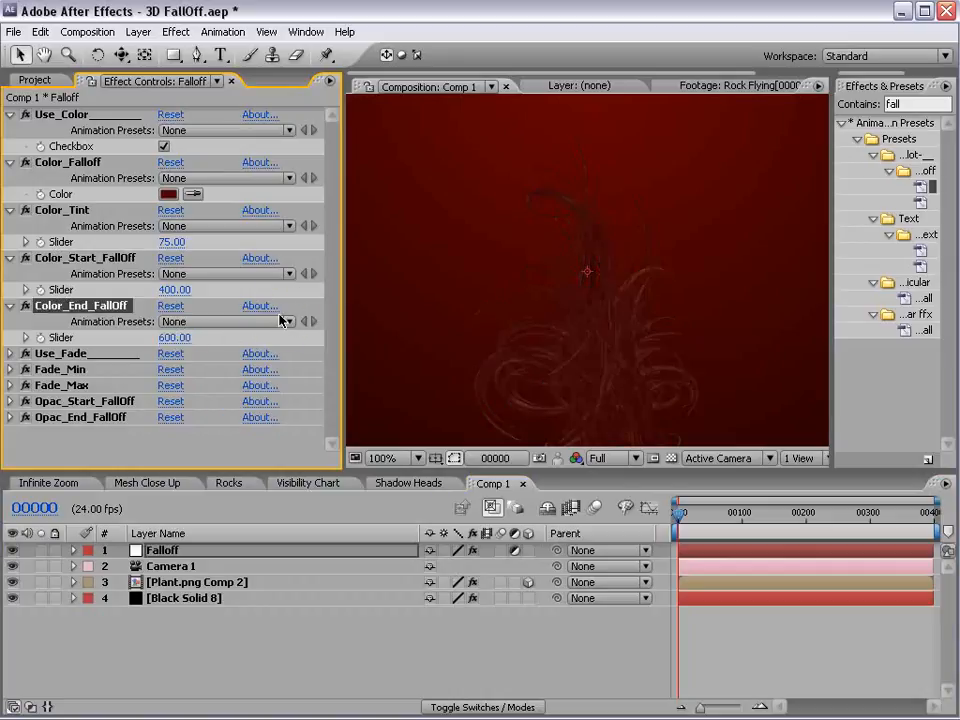
# Step: Move the plant layer close to the camera and partway back in depth to test the color falloff range
pyautogui.click(198, 583)
pyautogui.scroll(-1, 584, 318)
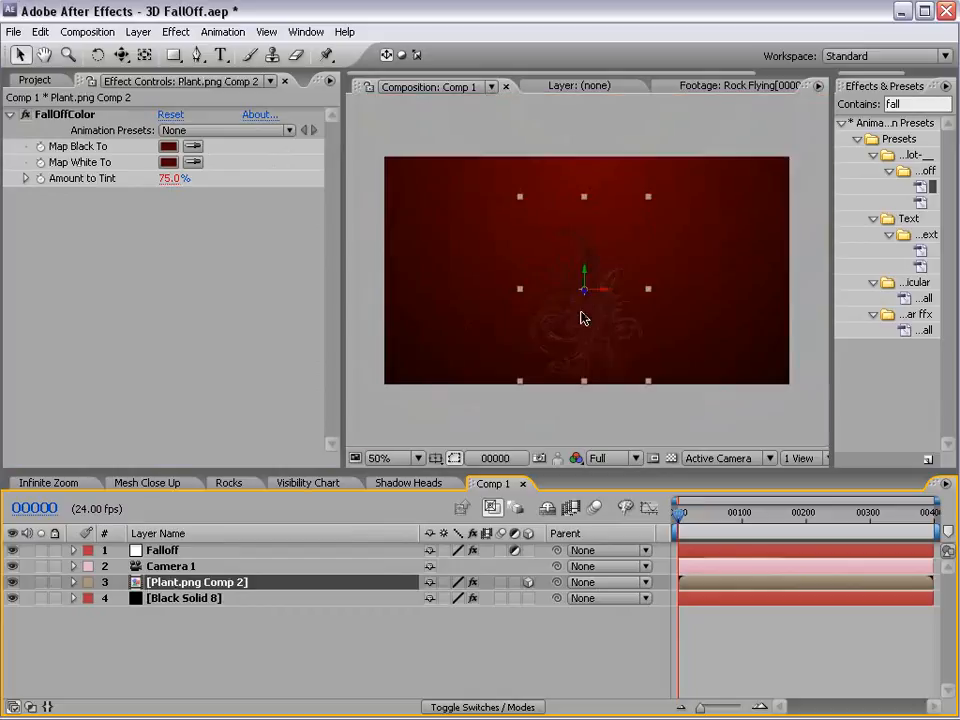
pyautogui.moveTo(574, 310); pyautogui.dragTo(360, 719)
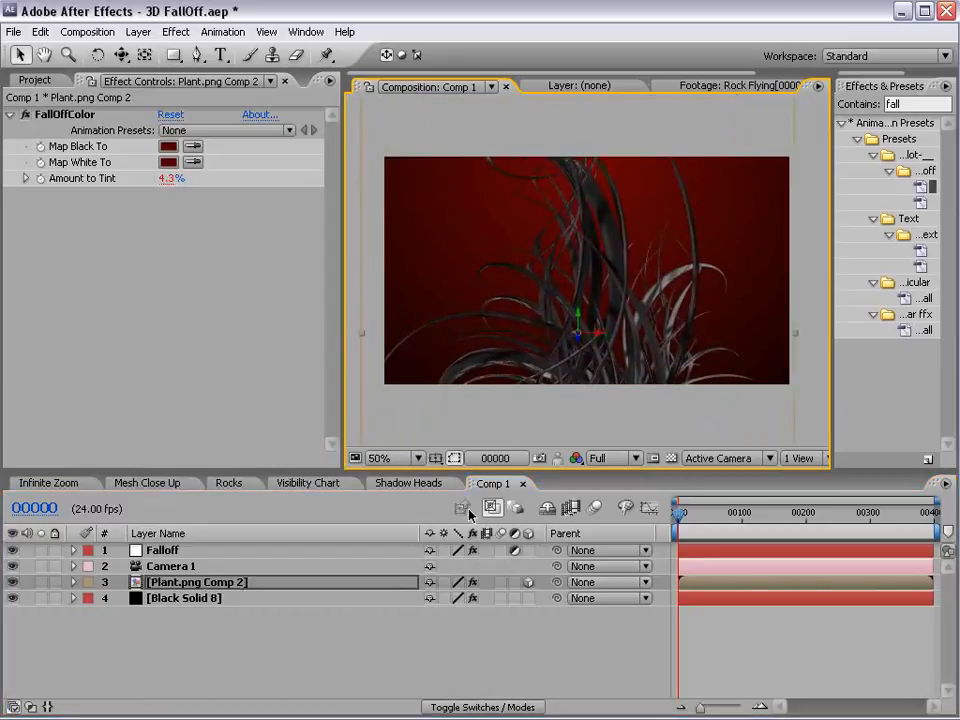
pyautogui.scroll(1, 649, 311)
pyautogui.moveTo(571, 409); pyautogui.dragTo(602, 169)
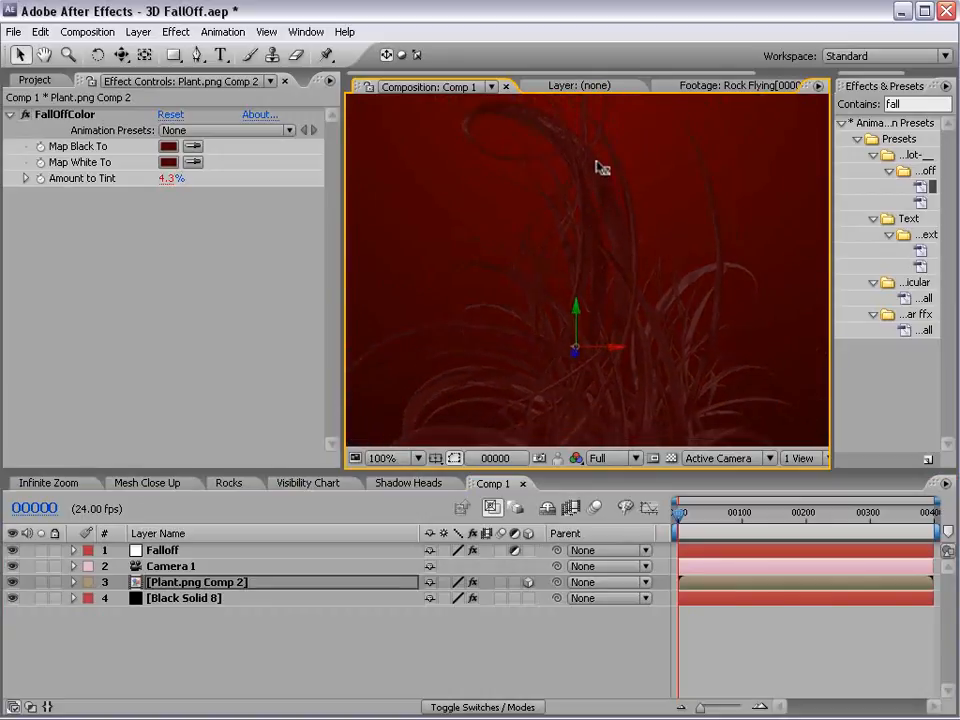
# Step: Raise the Falloff layer's Color_End_FallOff slider to 1551
pyautogui.click(162, 550)
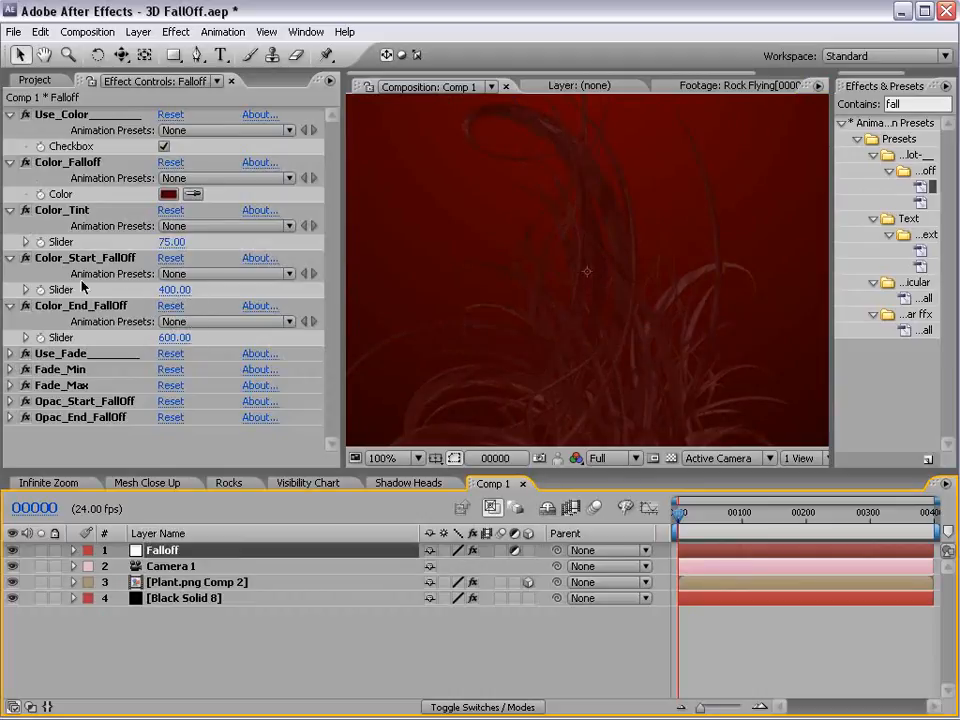
pyautogui.click(117, 311)
pyautogui.moveTo(164, 346); pyautogui.dragTo(921, 306)
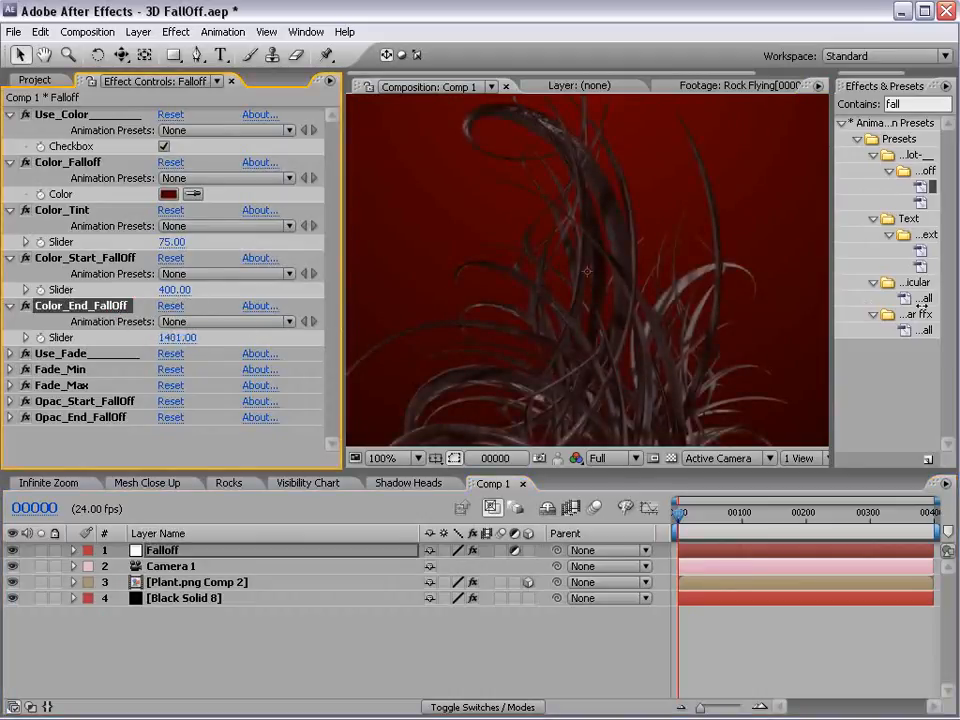
# Step: Push the plant layer moderately back from the camera to check the softer color falloff
pyautogui.click(181, 584)
pyautogui.scroll(-1, 575, 343)
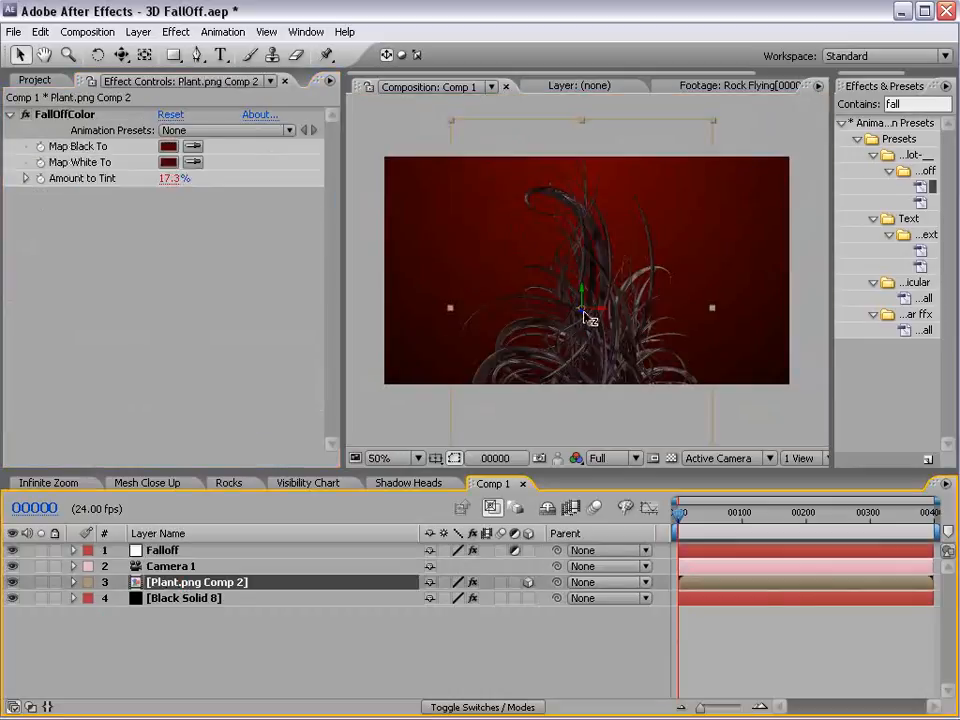
pyautogui.moveTo(583, 312); pyautogui.dragTo(622, 209)
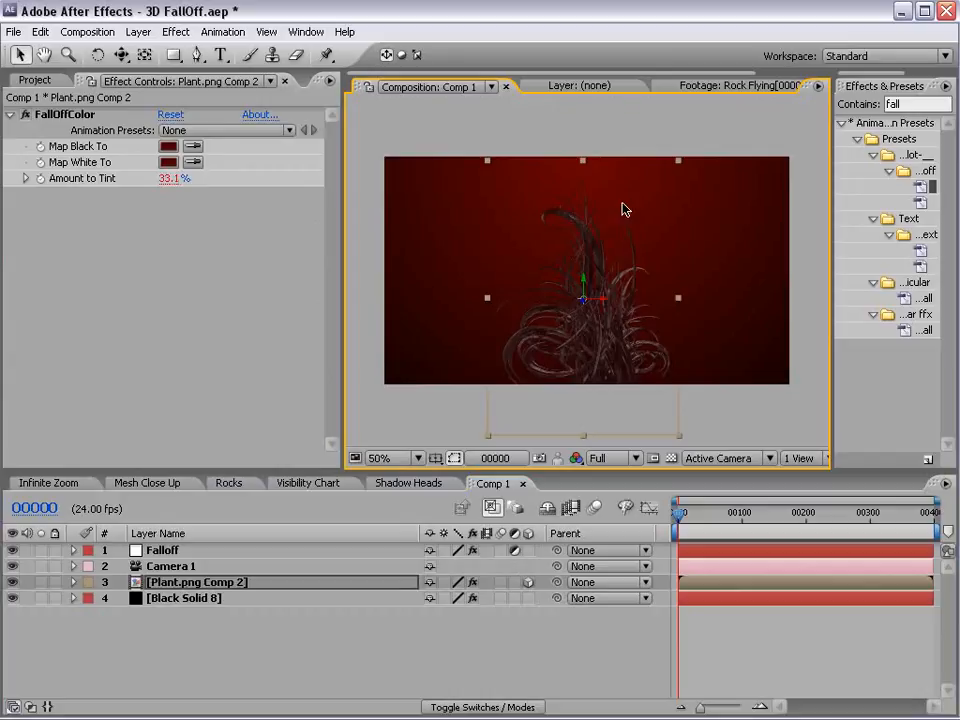
# Step: Turn off Use_Color on the Falloff layer and collapse the effects from Use_Color through Color_End_FallOff
pyautogui.click(176, 551)
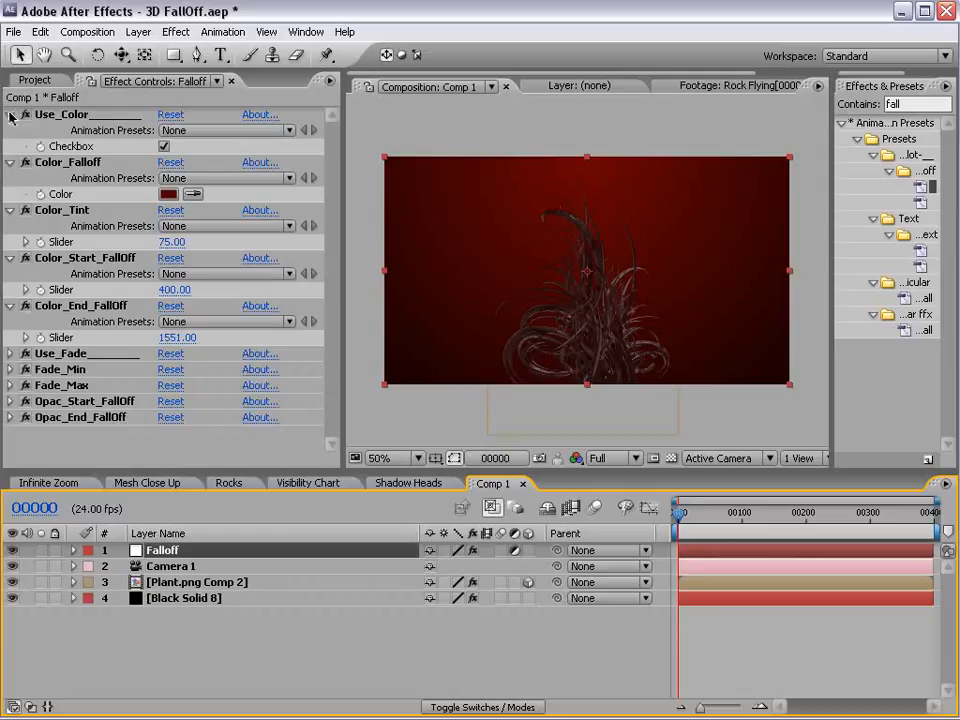
pyautogui.click(165, 148)
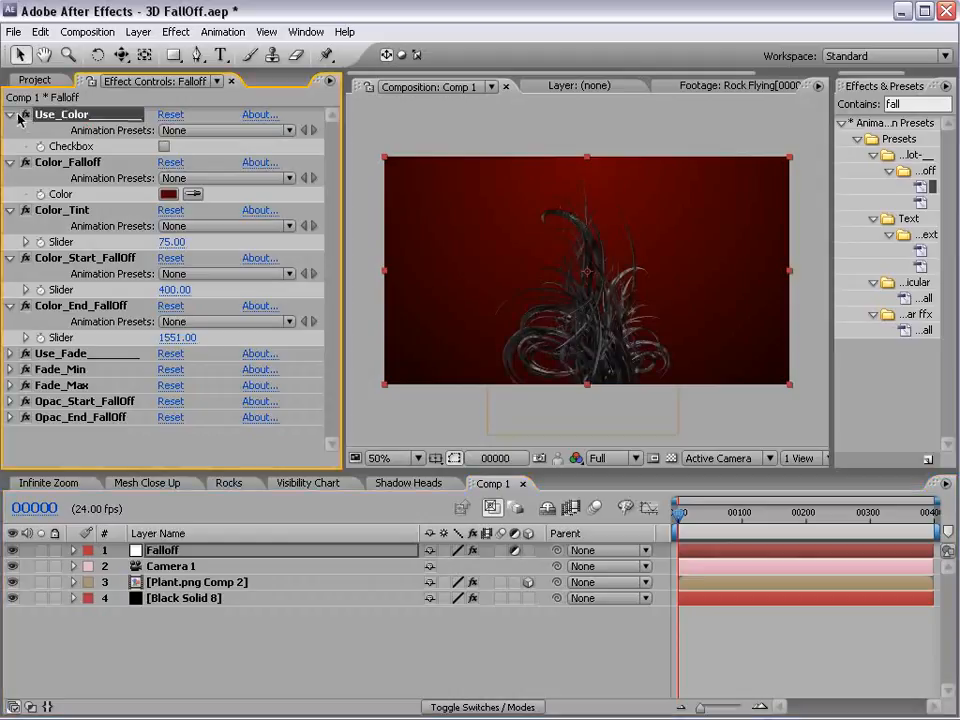
pyautogui.keyDown('shift'); pyautogui.click(90, 307); pyautogui.keyUp('shift')
pyautogui.click(10, 306)
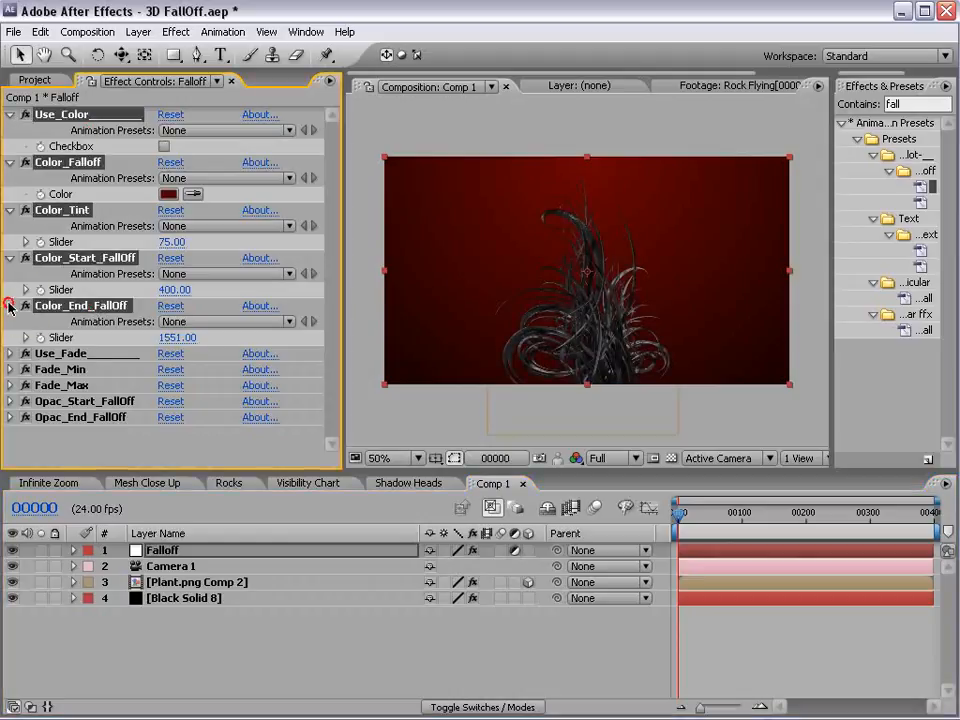
# Step: Expand the effects from Use_Fade through Opac_End_FallOff on the Falloff layer and turn on Use_Fade
pyautogui.click(72, 198)
pyautogui.keyDown('shift'); pyautogui.click(64, 257); pyautogui.keyUp('shift')
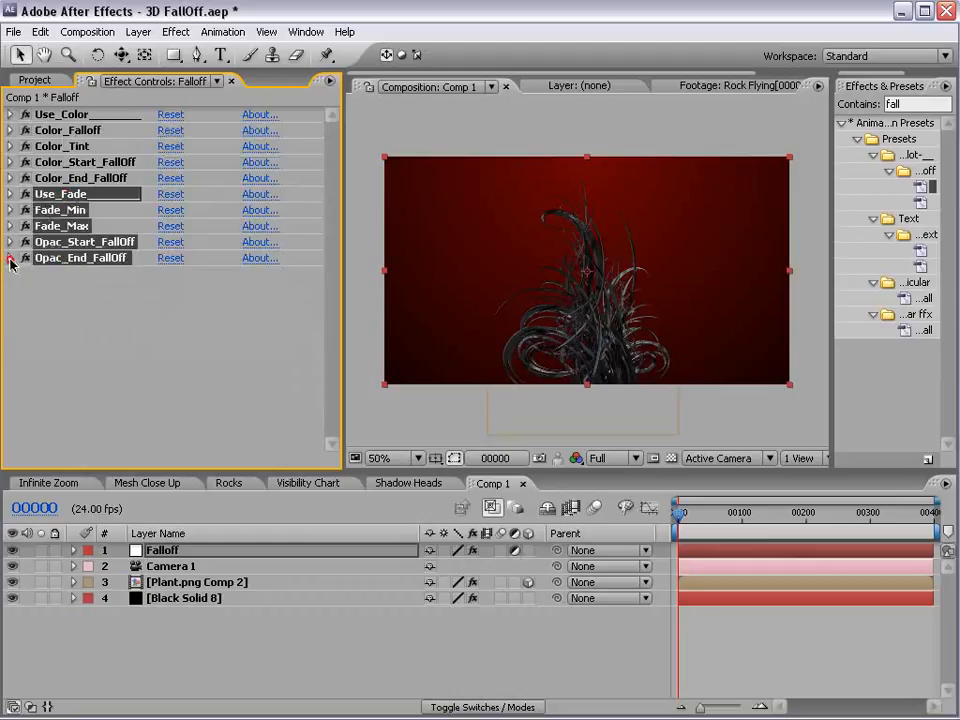
pyautogui.click(10, 258)
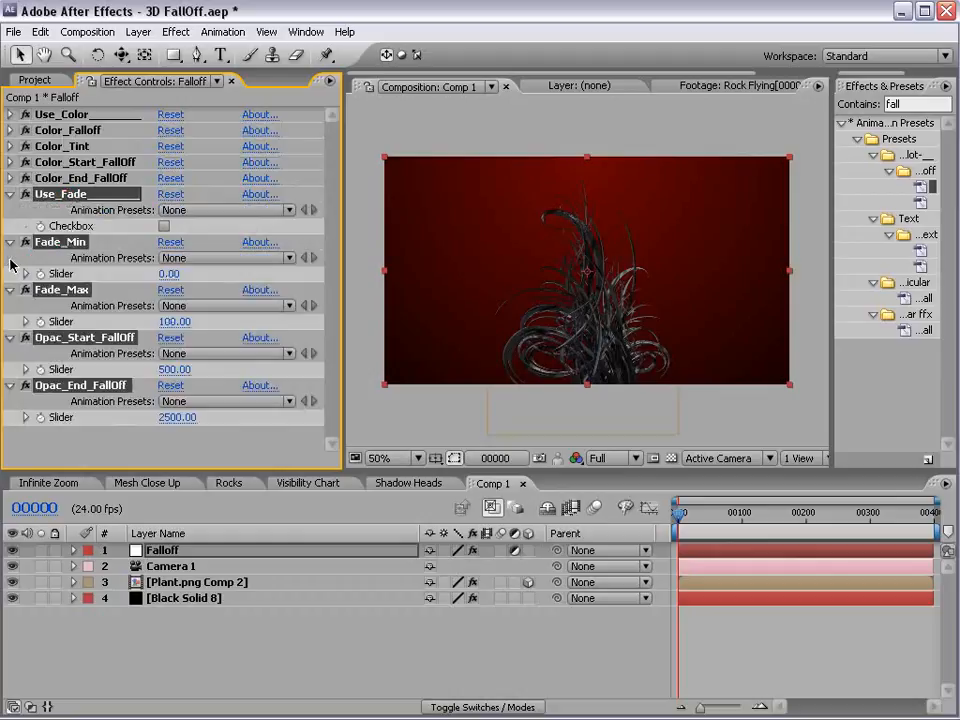
pyautogui.click(164, 226)
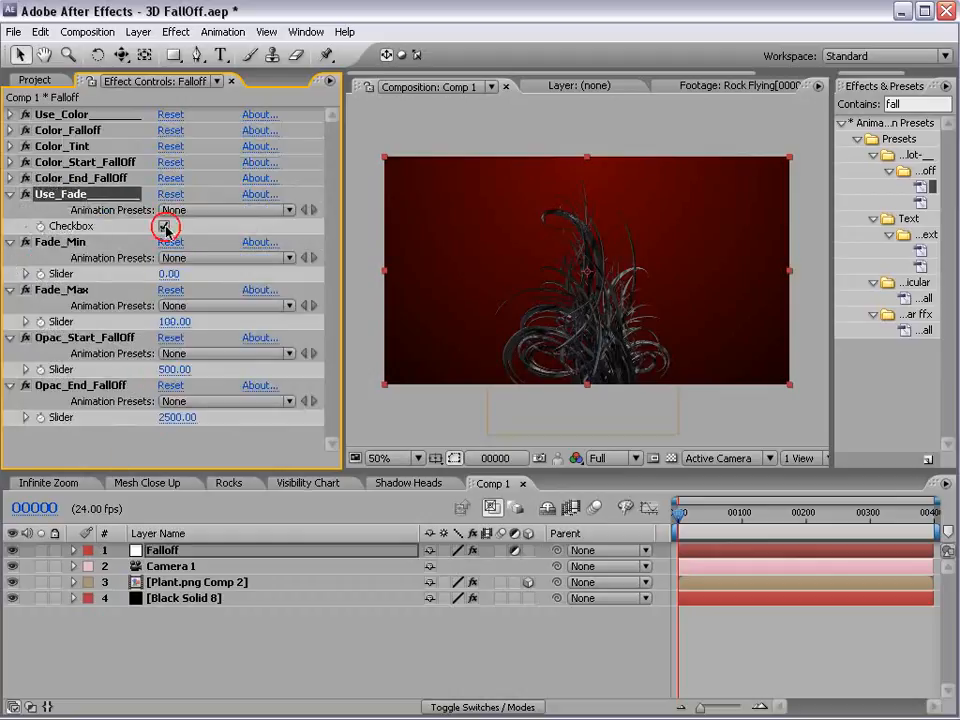
# Step: Push the plant layer farther back in depth to test the opacity fade
pyautogui.click(693, 587)
pyautogui.moveTo(590, 306); pyautogui.dragTo(556, 268)
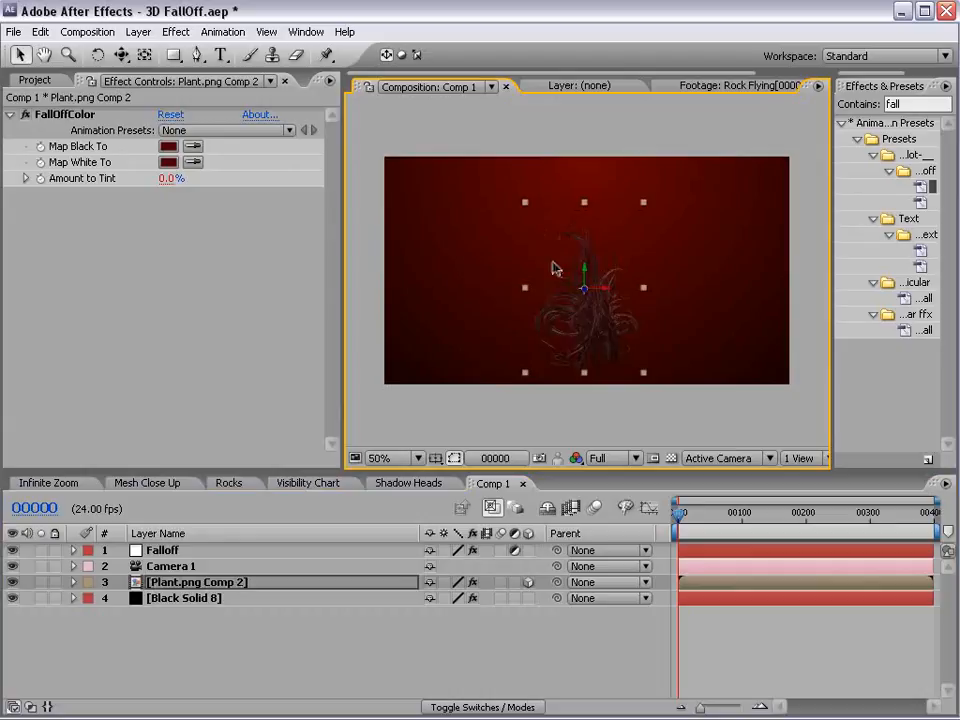
# Step: Duplicate the plant layer and offset the copy slightly closer to the camera and to the right
pyautogui.click(190, 582)
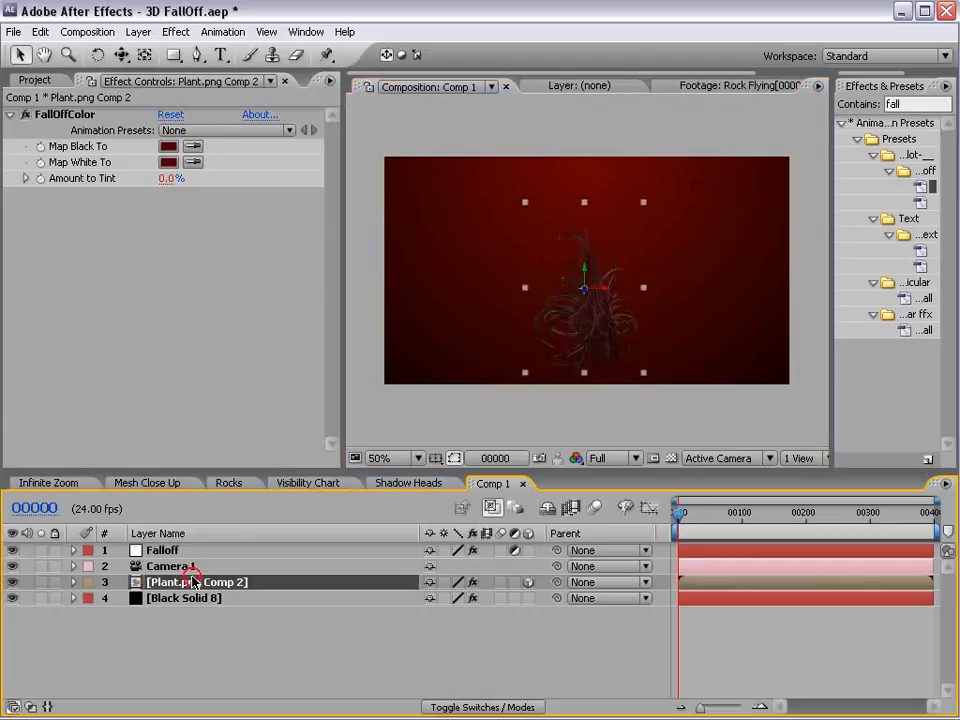
pyautogui.hotkey('ctrl', 'd')
pyautogui.moveTo(584, 292); pyautogui.dragTo(537, 377)
pyautogui.moveTo(587, 340)
pyautogui.mouseDown()
pyautogui.moveTo(625, 339)
pyautogui.moveTo(605, 342)
pyautogui.mouseUp()
pyautogui.press('.')
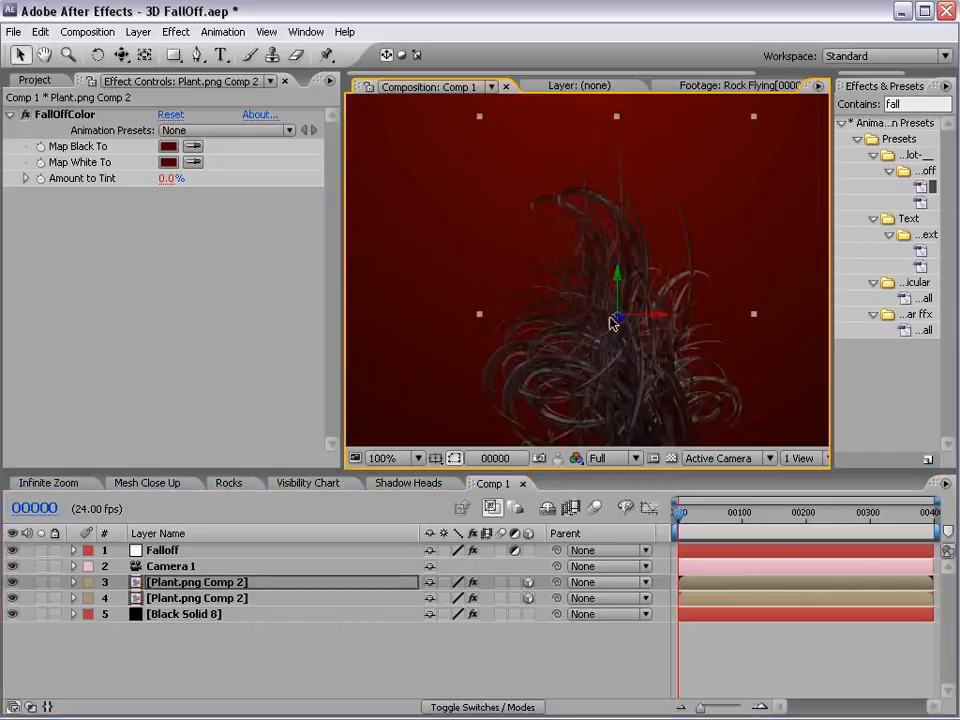
# Step: Track Camera 1 along its Z axis and zoom in to 400% on the two overlapping faded plants
pyautogui.click(170, 566)
pyautogui.press('c')
pyautogui.moveTo(566, 296); pyautogui.dragTo(549, 378)
pyautogui.press('.')
pyautogui.press('.')
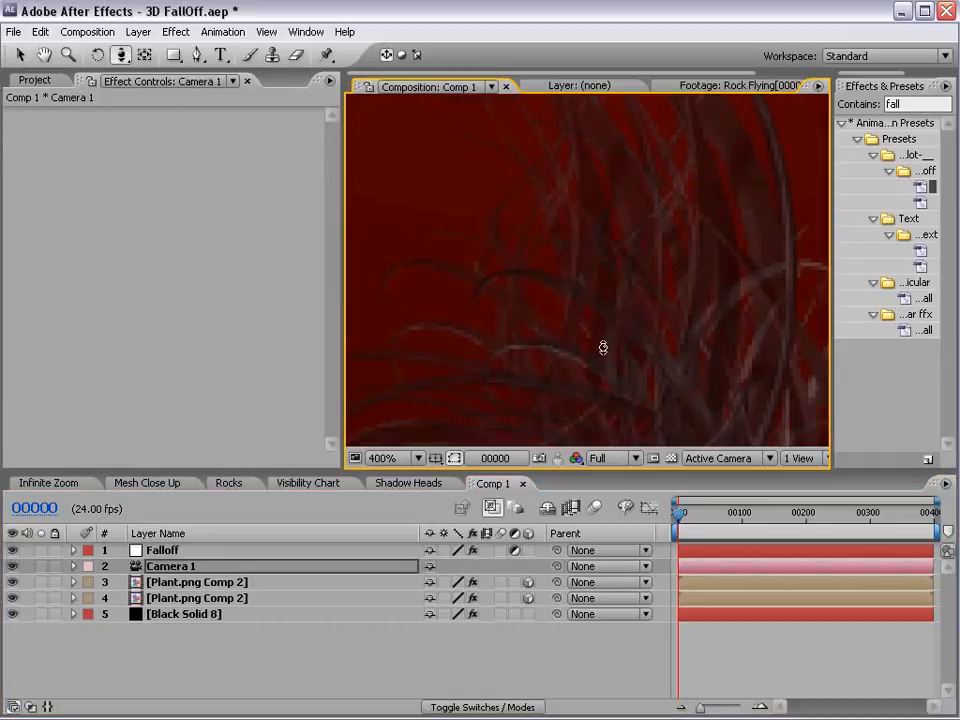
# Step: Switch the Falloff layer from opacity fade to color tint by turning on Use_Color and turning off Use_Fade
pyautogui.click(154, 550)
pyautogui.click(11, 114)
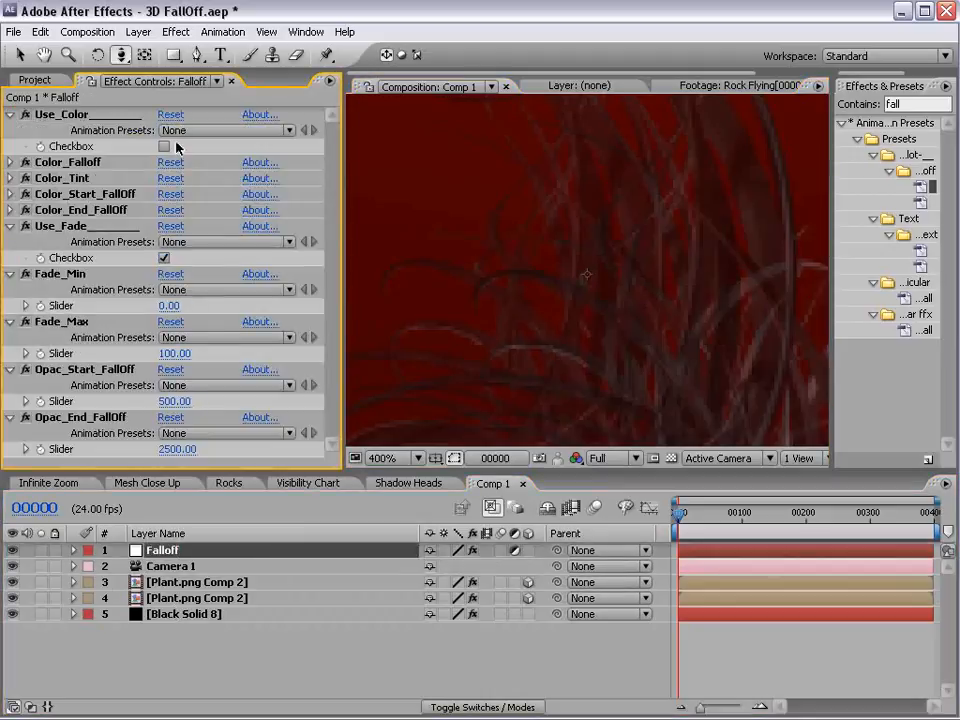
pyautogui.click(163, 146)
pyautogui.click(164, 258)
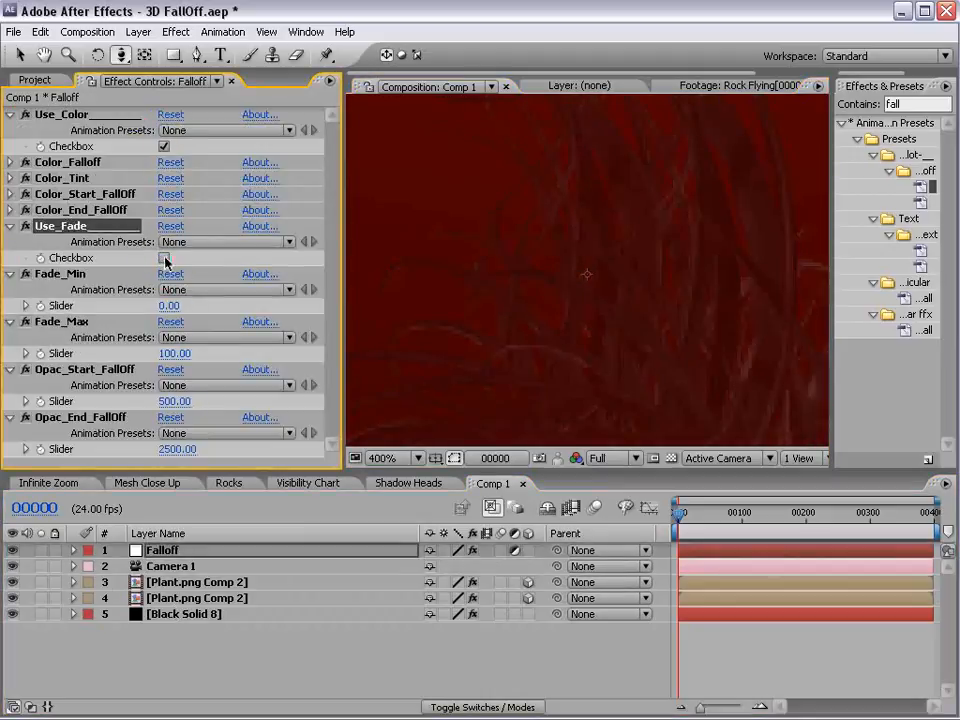
# Step: Examine the tinted plants against the transparency grid and with Black Solid 8 hidden, then restore the background
pyautogui.click(673, 460)
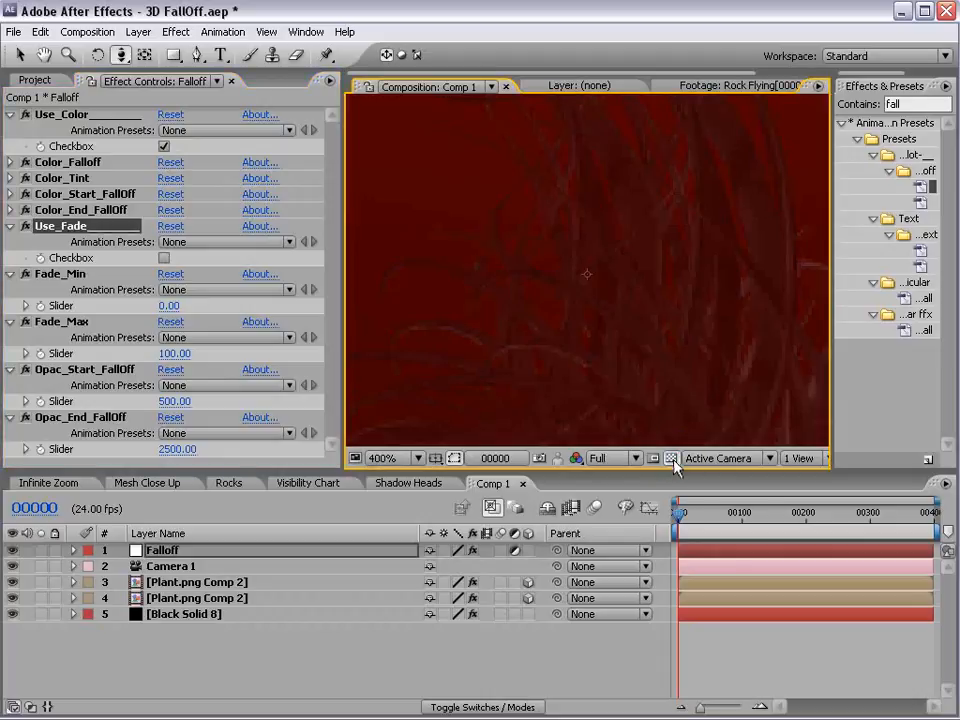
pyautogui.click(9, 614)
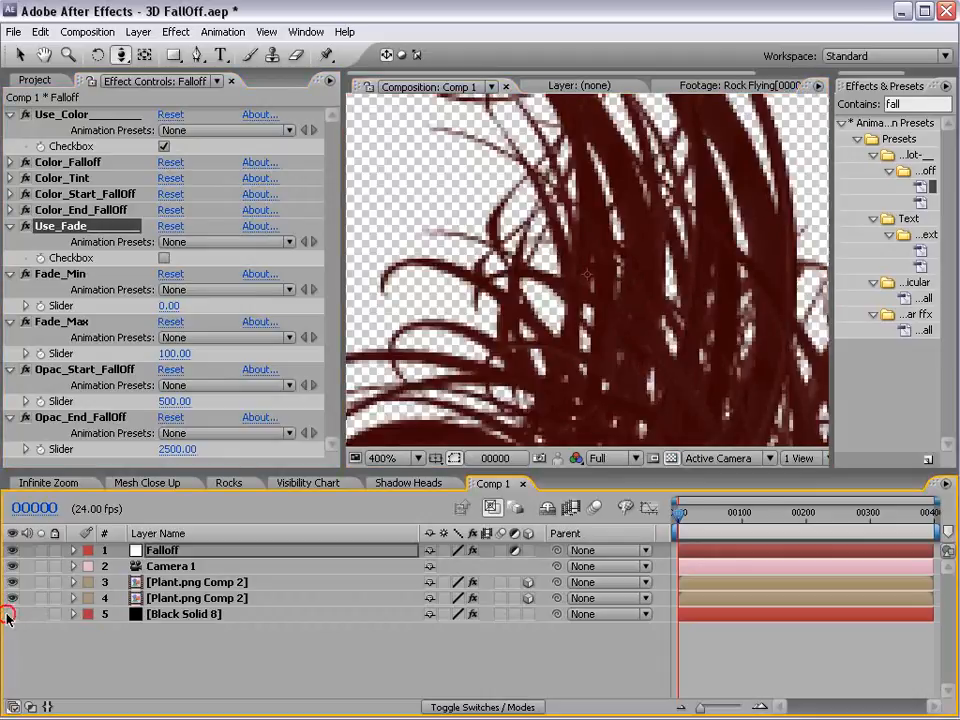
pyautogui.click(670, 460)
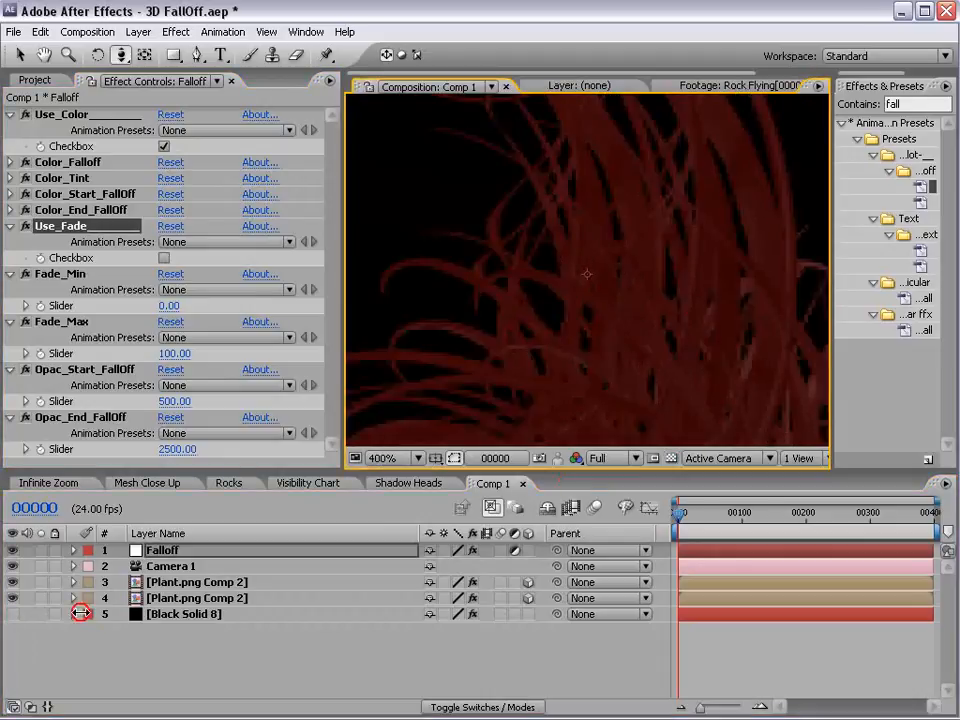
pyautogui.click(12, 614)
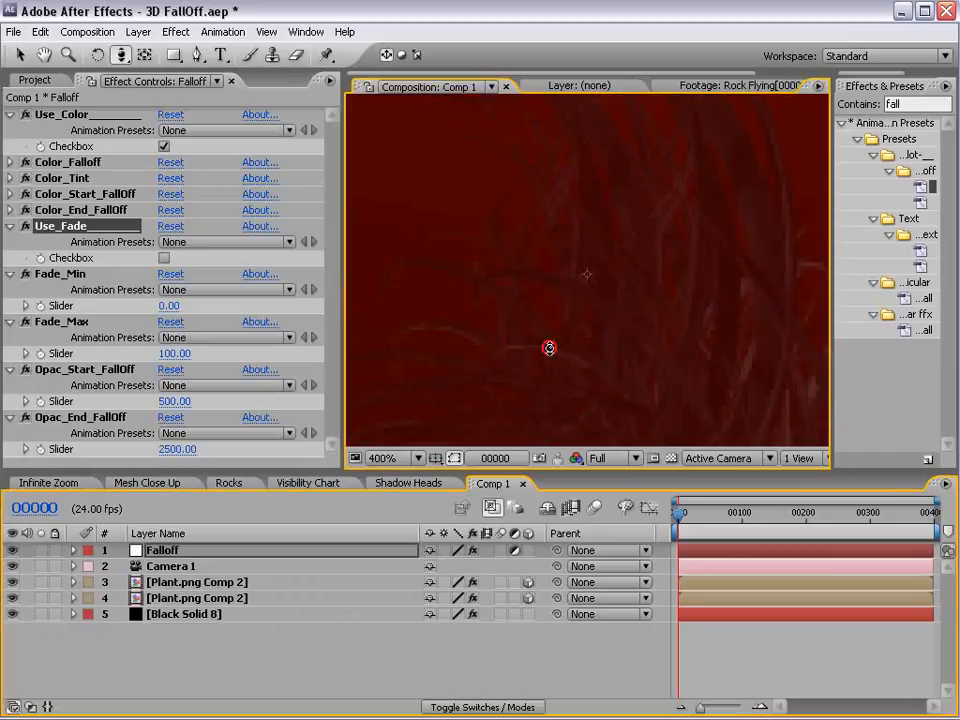
# Step: Turn off Use_Color on the Falloff layer, collapse the effect, and view both plants at 100%
pyautogui.scroll(-2, 598, 298)
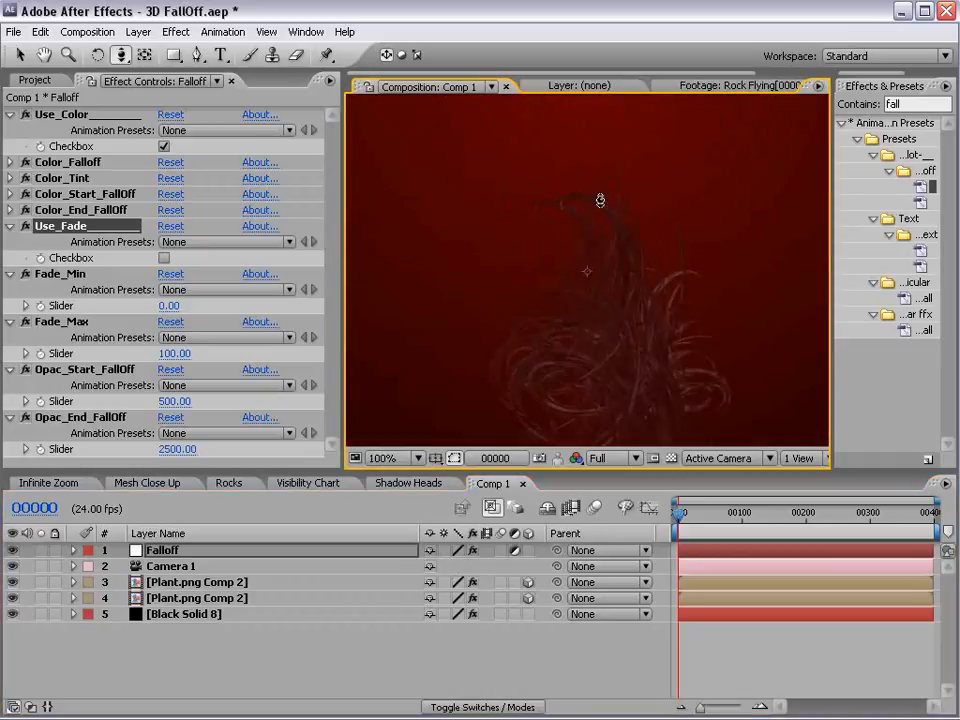
pyautogui.click(165, 147)
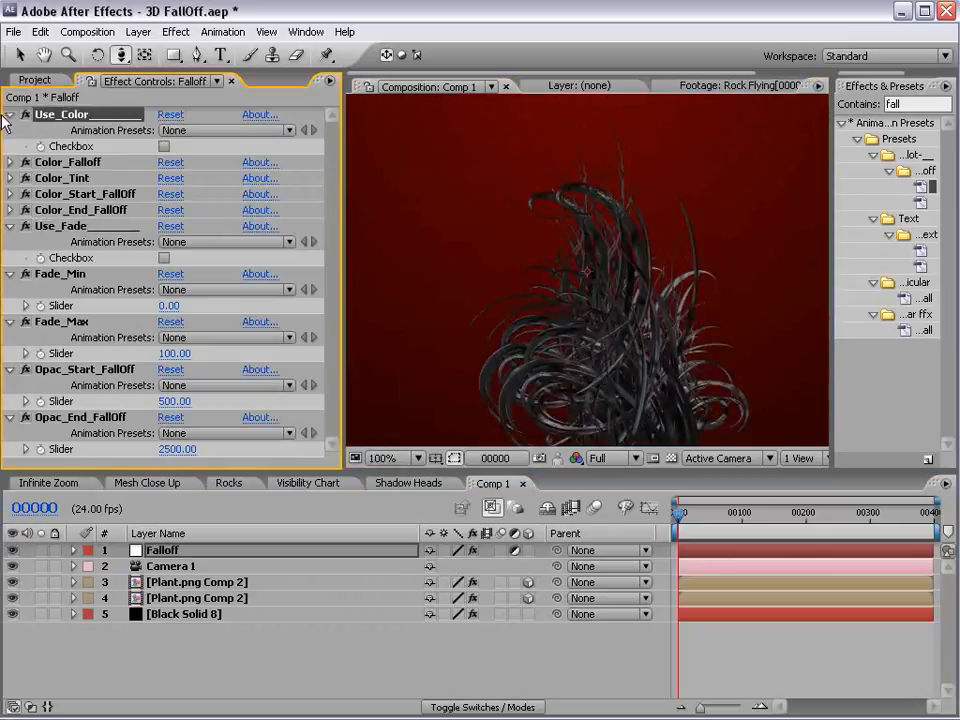
pyautogui.click(11, 114)
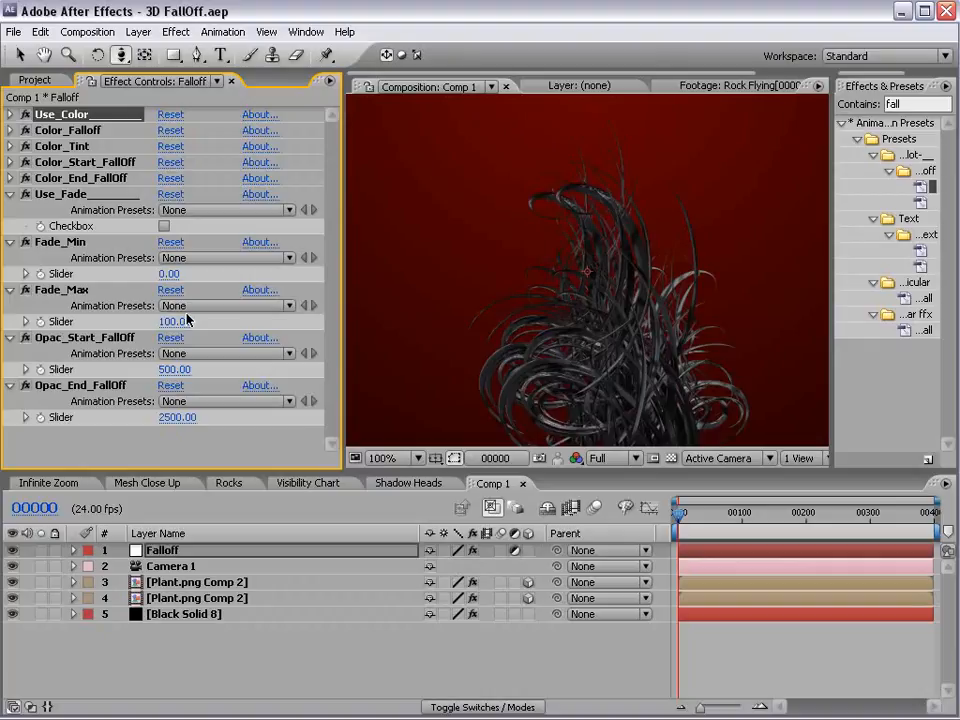
# Step: Track the camera away from the plants, turn on Use_Fade, and track partway back in
pyautogui.moveTo(578, 326); pyautogui.dragTo(536, 414)
pyautogui.click(164, 226)
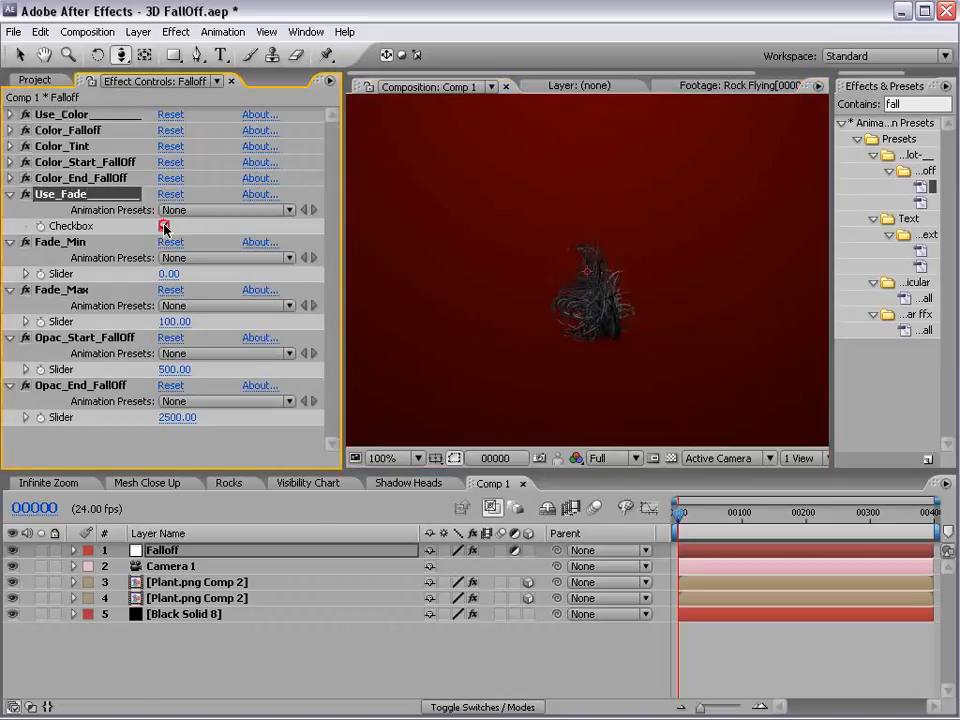
pyautogui.moveTo(617, 291); pyautogui.dragTo(621, 242)
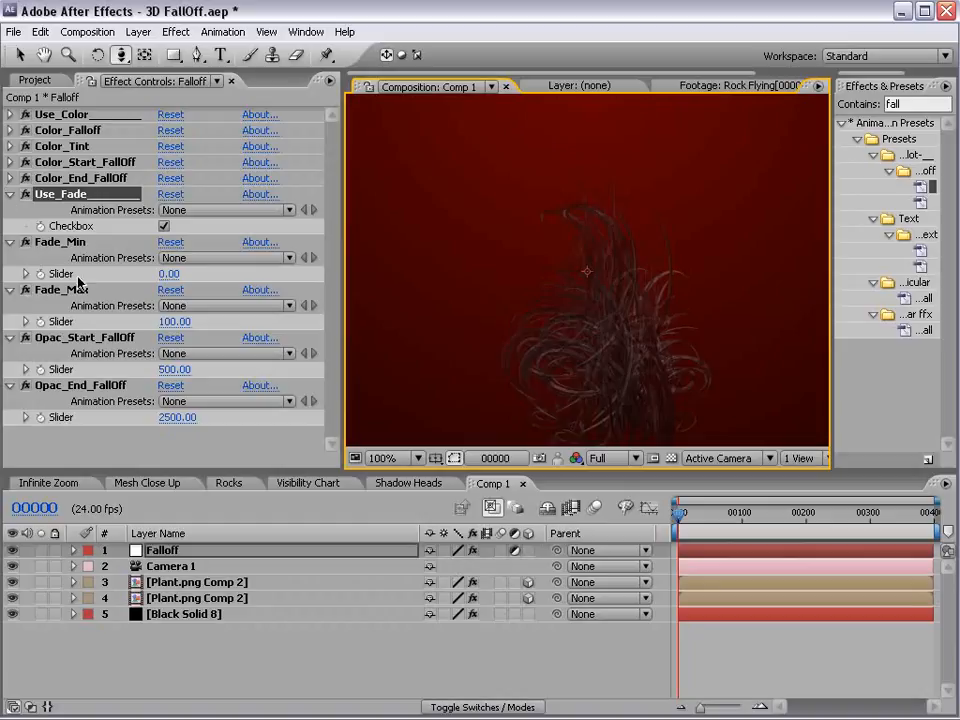
# Step: Reverse the opacity falloff by setting Fade_Min to 100 and Fade_Max to 0
pyautogui.click(172, 275)
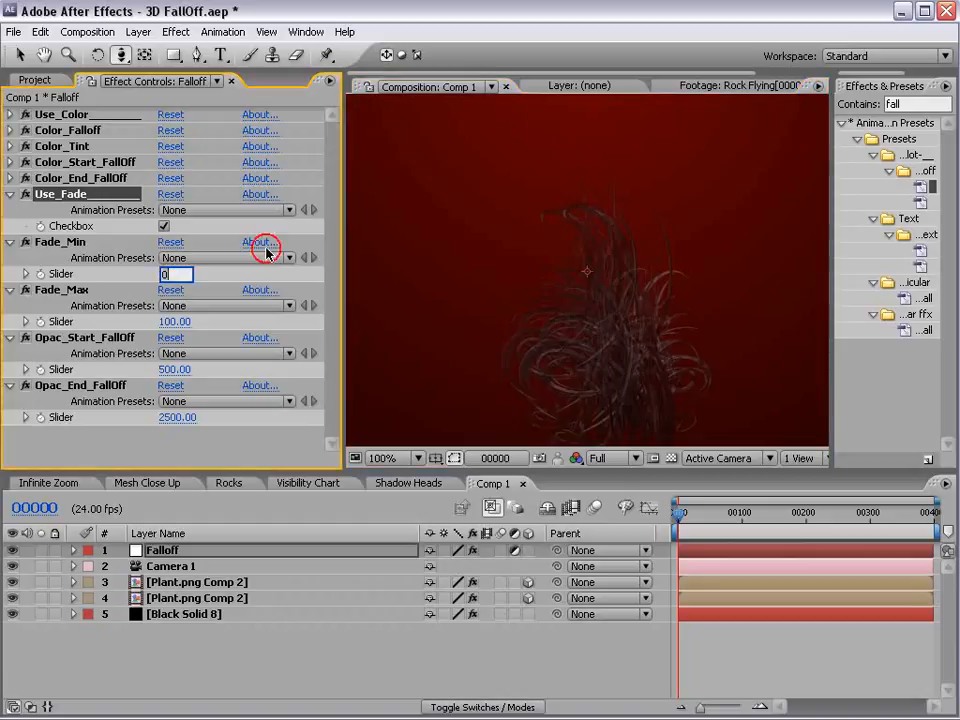
pyautogui.write('100')
pyautogui.press('Return')
pyautogui.click(177, 321)
pyautogui.write('0')
pyautogui.press('Return')
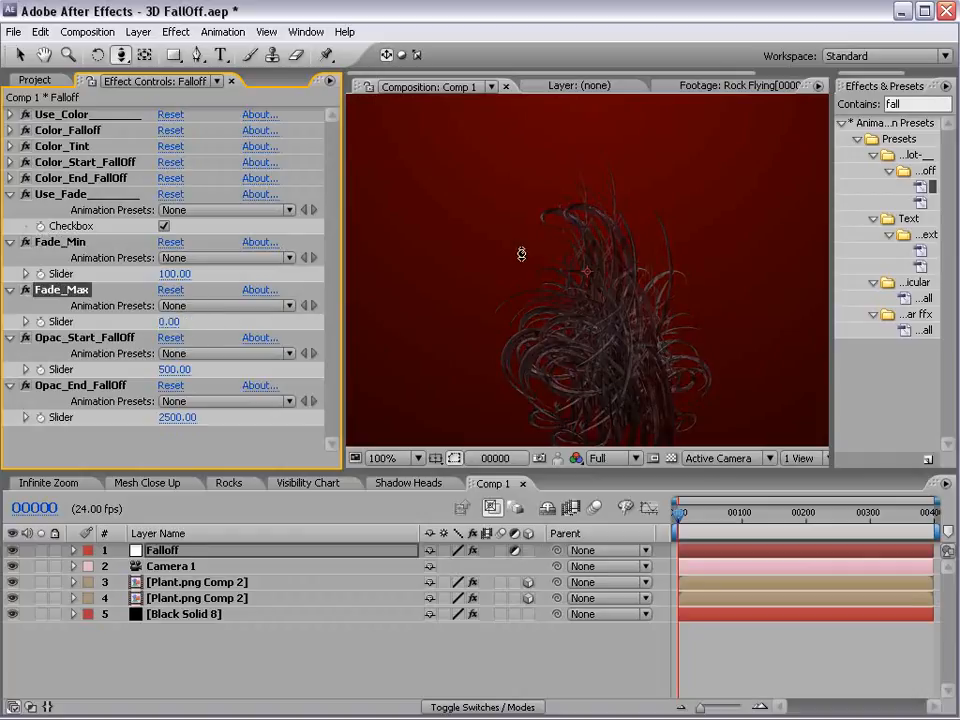
# Step: Track the camera away from and toward the plants to examine the reversed opacity fade
pyautogui.moveTo(508, 288); pyautogui.dragTo(571, 313)
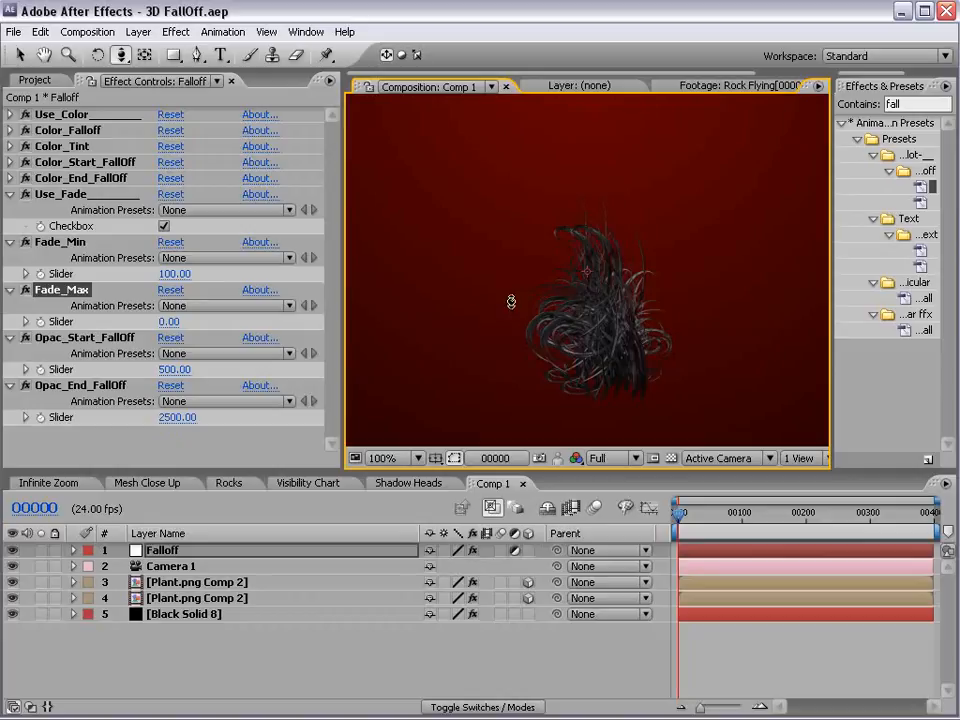
pyautogui.moveTo(628, 392); pyautogui.dragTo(633, 297)
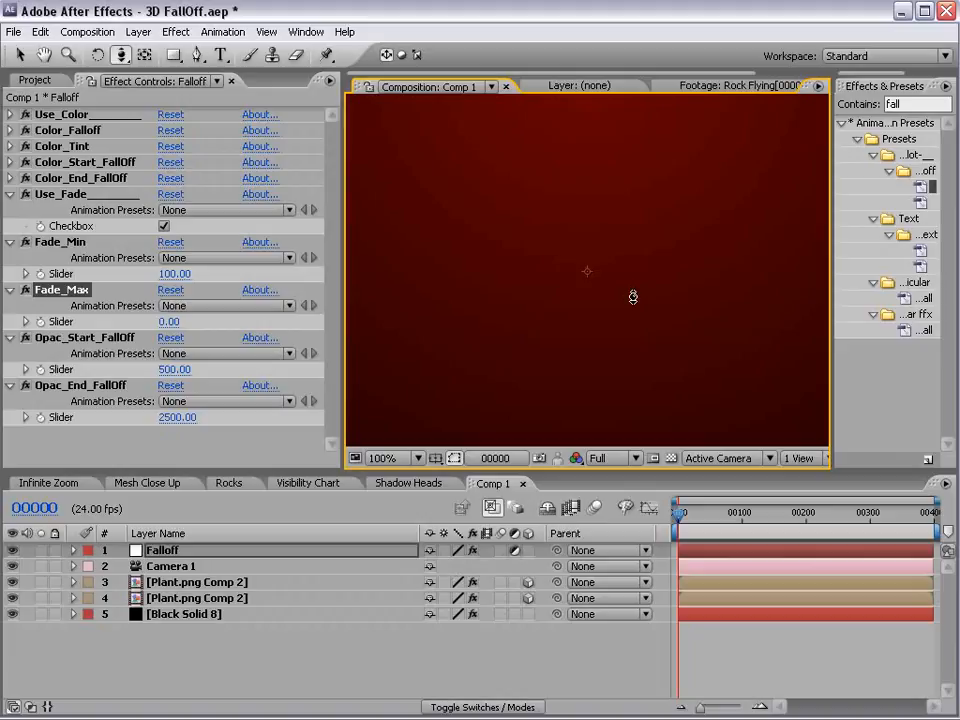
pyautogui.moveTo(561, 266); pyautogui.dragTo(570, 391)
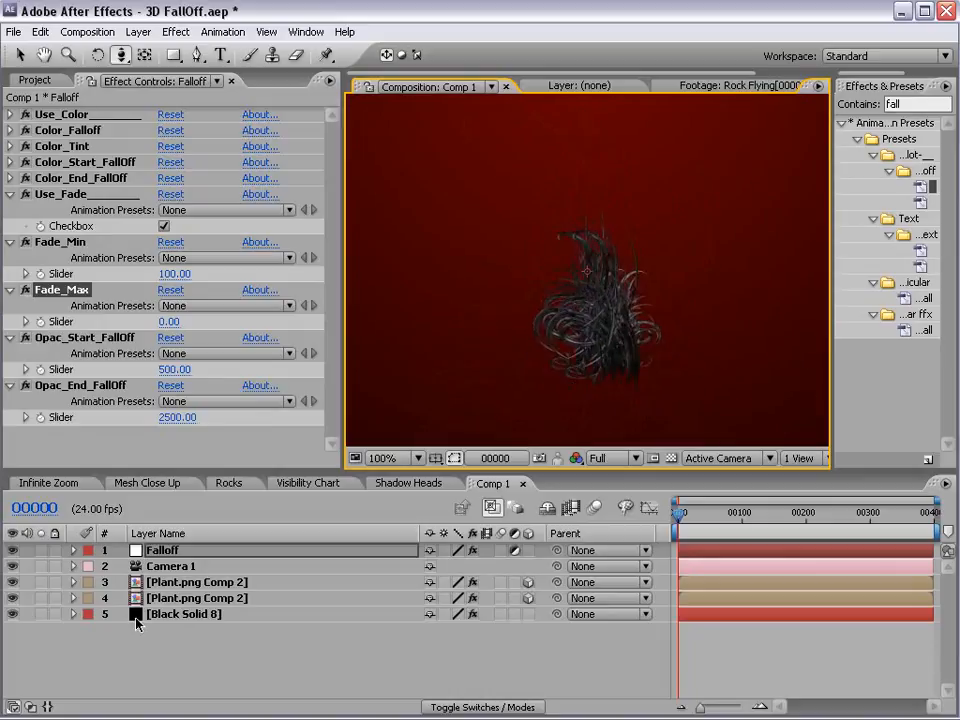
# Step: Move the upper plant layer closer to the camera in depth and hide both plant layers
pyautogui.click(180, 582)
pyautogui.press('v')
pyautogui.moveTo(601, 295); pyautogui.dragTo(848, 592)
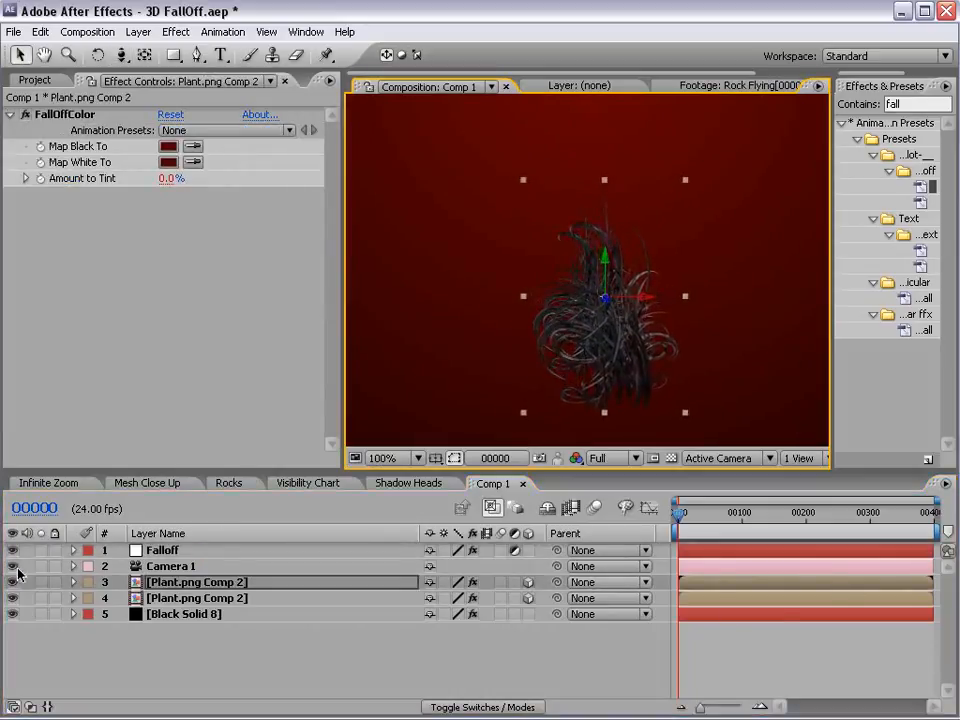
pyautogui.moveTo(12, 582); pyautogui.dragTo(12, 598)
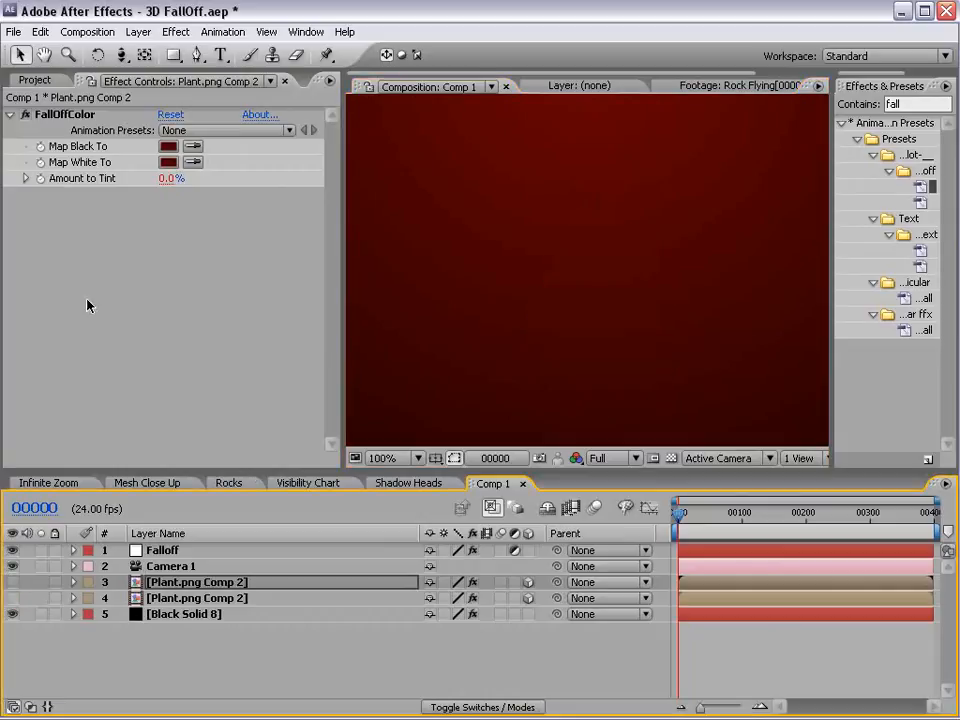
# Step: Create a text layer reading "VIDEO COPILOT" near the middle of the composition and select all its characters
pyautogui.click(221, 55)
pyautogui.click(523, 276)
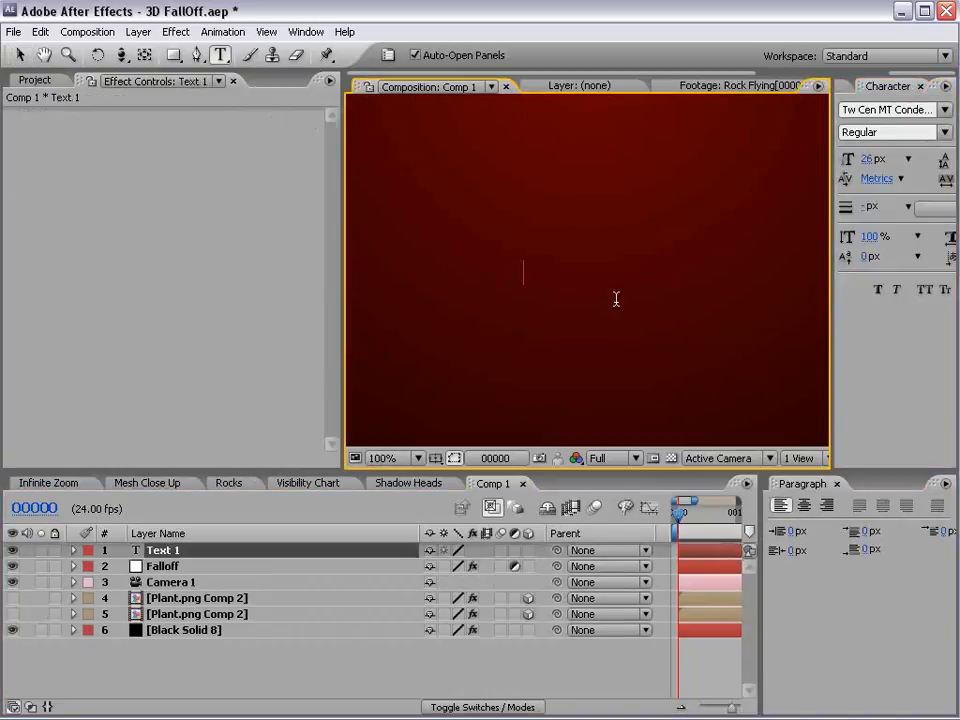
pyautogui.write('VIDEO CO')
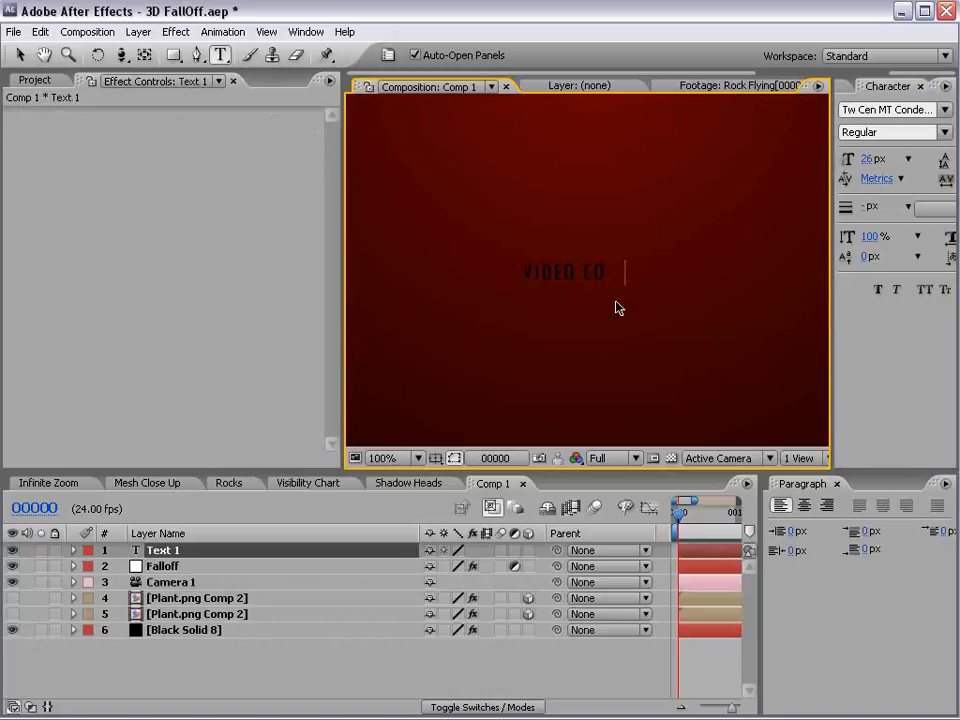
pyautogui.write('PILOT')
pyautogui.hotkey('ctrl', 'a')
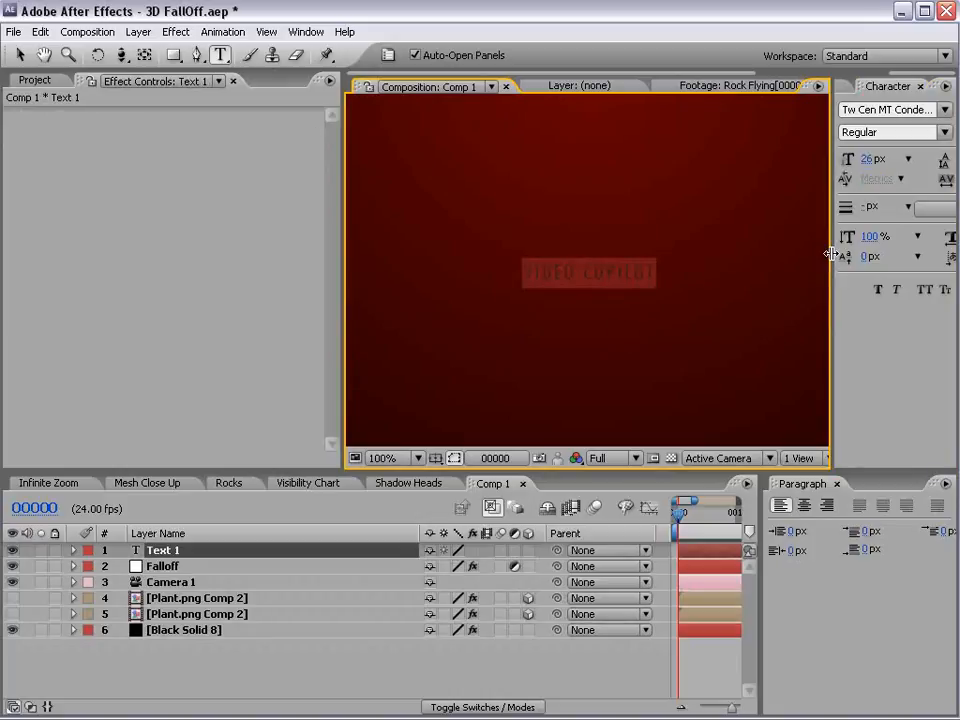
# Step: Set the text's fill color to white (FFFFFF)
pyautogui.moveTo(831, 254); pyautogui.dragTo(666, 270)
pyautogui.click(833, 112)
pyautogui.write('FFFFFF')
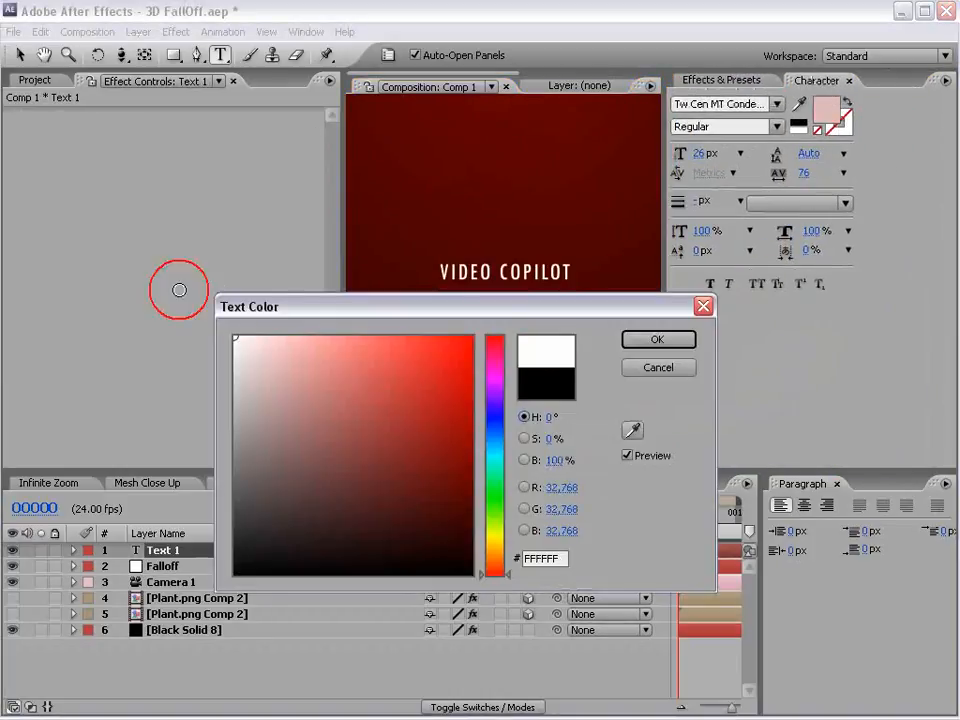
pyautogui.click(669, 339)
pyautogui.click(19, 55)
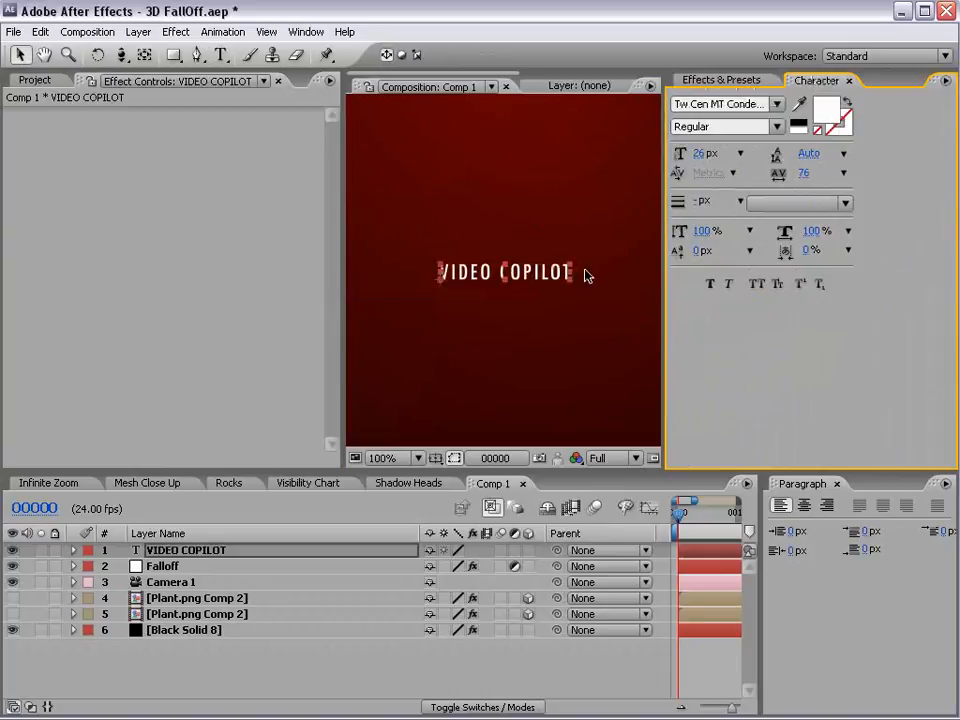
# Step: Scale up the VIDEO COPILOT text and view the whole composition at 50%
pyautogui.moveTo(575, 271); pyautogui.dragTo(634, 236)
pyautogui.scroll(-2, 517, 268)
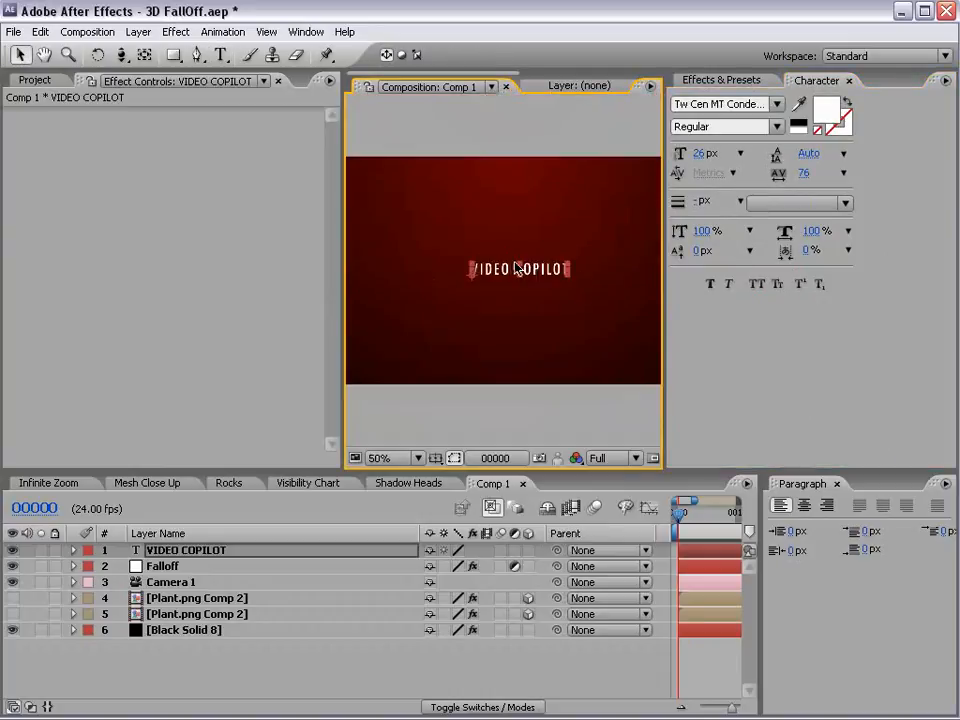
pyautogui.moveTo(664, 296); pyautogui.dragTo(851, 295)
pyautogui.moveTo(660, 263)
pyautogui.mouseDown()
pyautogui.moveTo(718, 244)
pyautogui.moveTo(662, 273)
pyautogui.mouseUp()
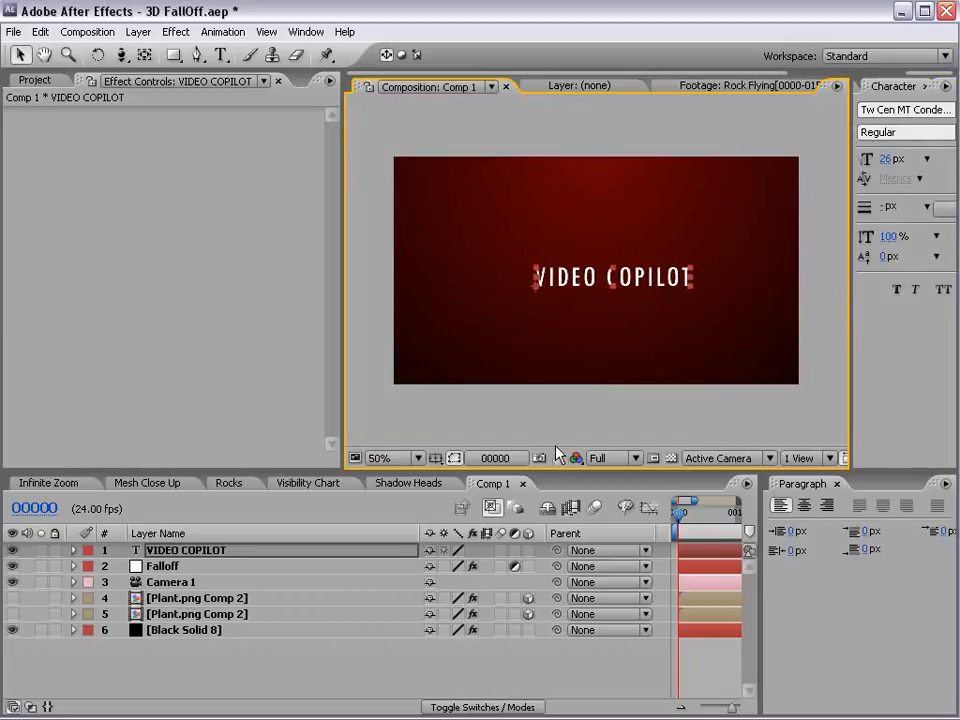
# Step: Make the VIDEO COPILOT layer 3D and apply the 3DFalloff_Apply_to_3D_Layers preset, found by searching "falloff"
pyautogui.click(528, 550)
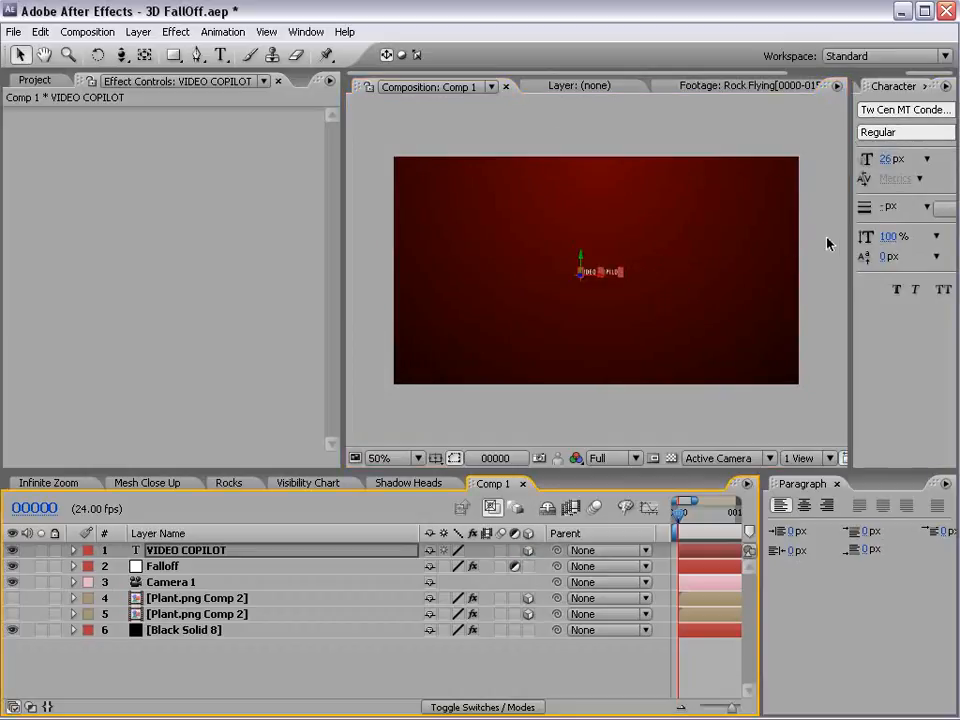
pyautogui.moveTo(850, 241); pyautogui.dragTo(763, 250)
pyautogui.hotkey('ctrl', '5')
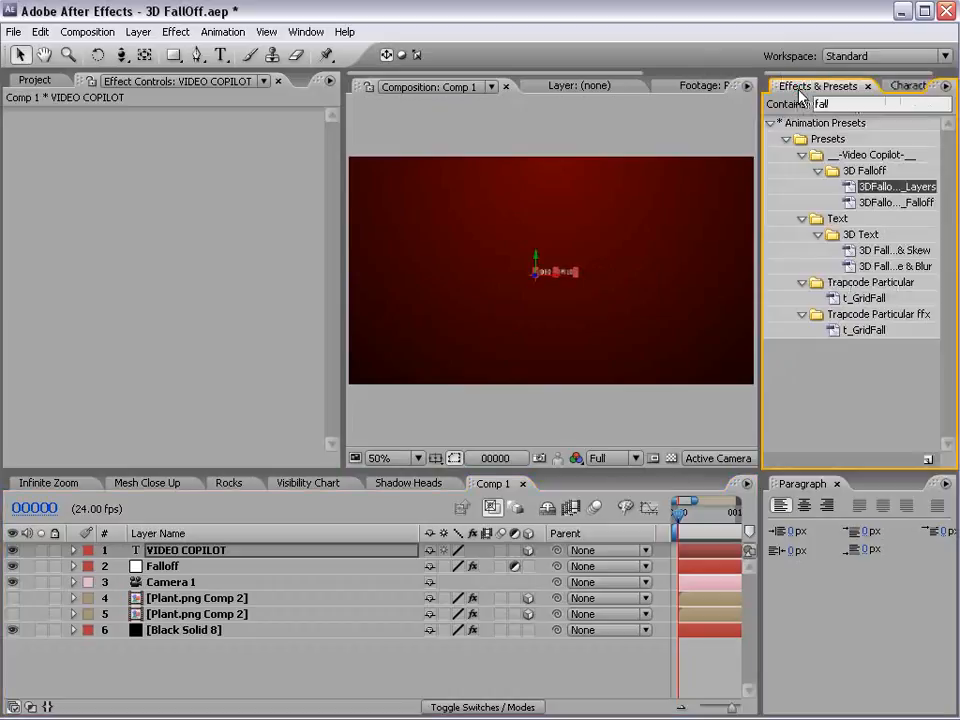
pyautogui.click(842, 103)
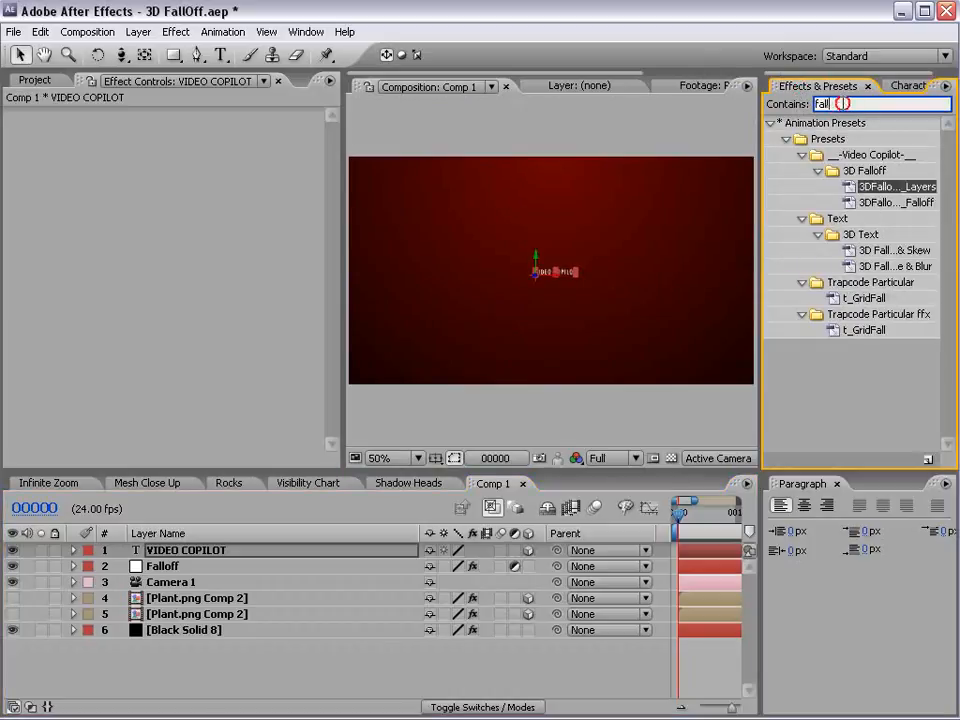
pyautogui.write('off')
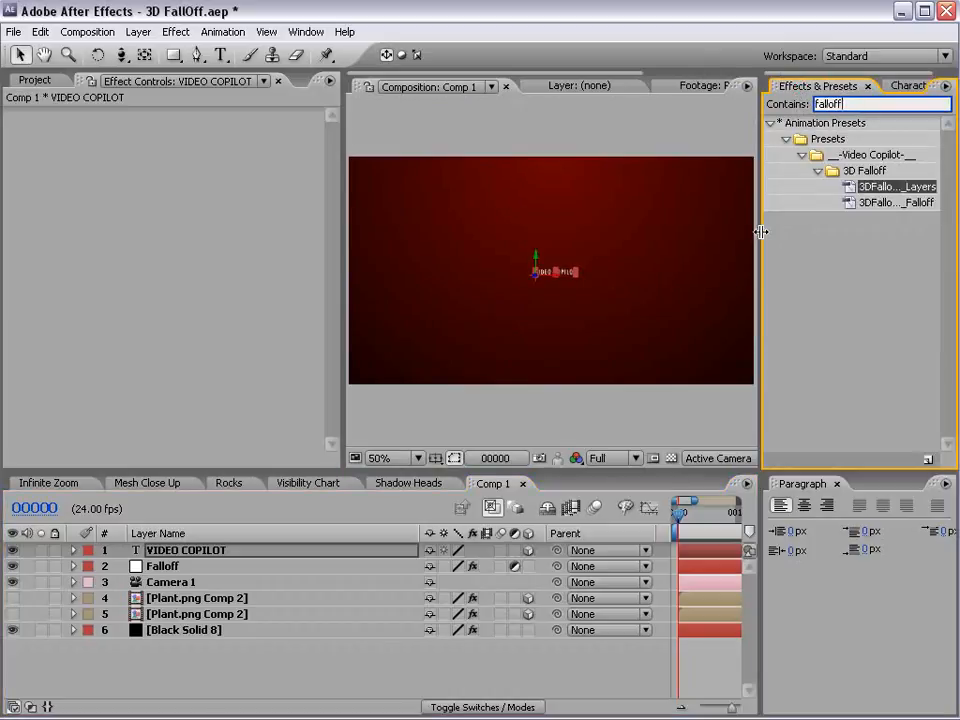
pyautogui.moveTo(761, 232); pyautogui.dragTo(686, 238)
pyautogui.moveTo(845, 187); pyautogui.dragTo(200, 560)
pyautogui.moveTo(687, 296); pyautogui.dragTo(819, 289)
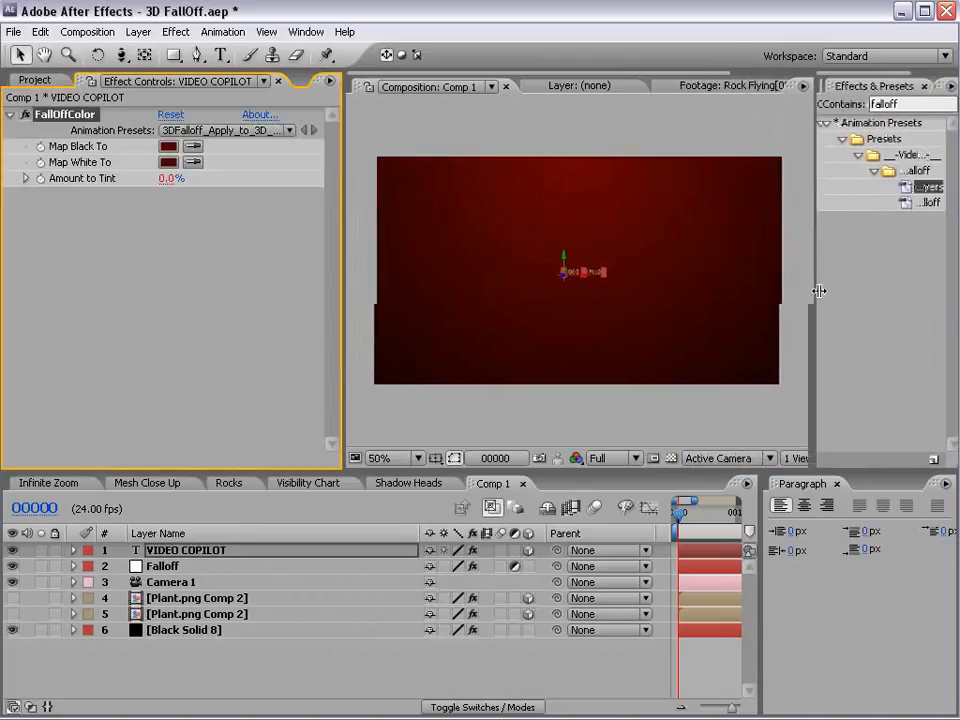
# Step: Bring the VIDEO COPILOT text closer in depth and track the camera to test its falloff
pyautogui.click(643, 245)
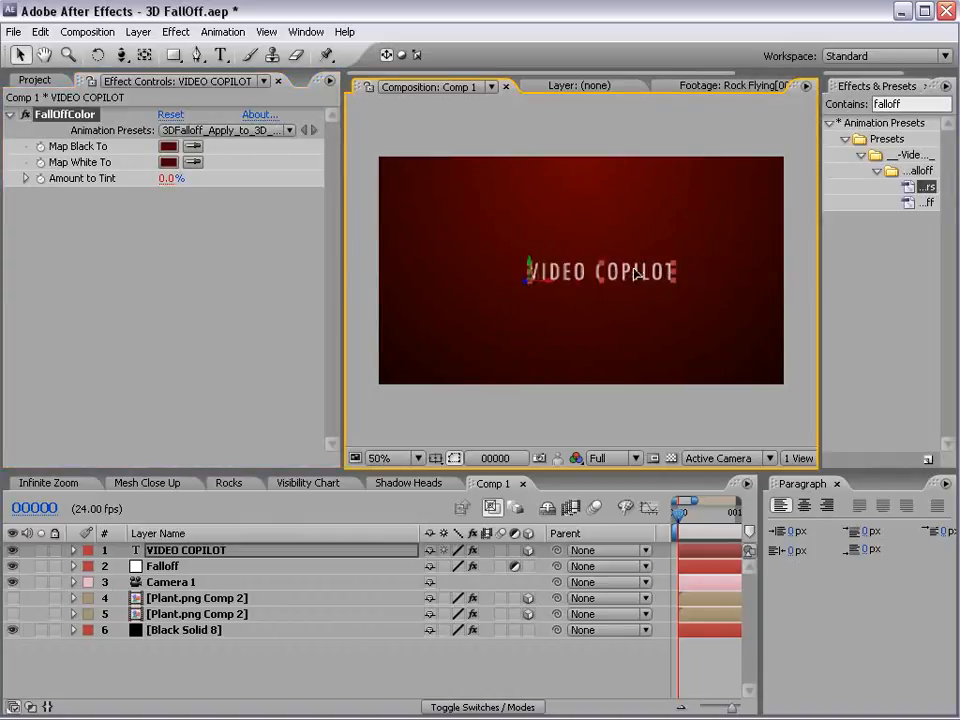
pyautogui.press('c')
pyautogui.moveTo(604, 328); pyautogui.dragTo(579, 344)
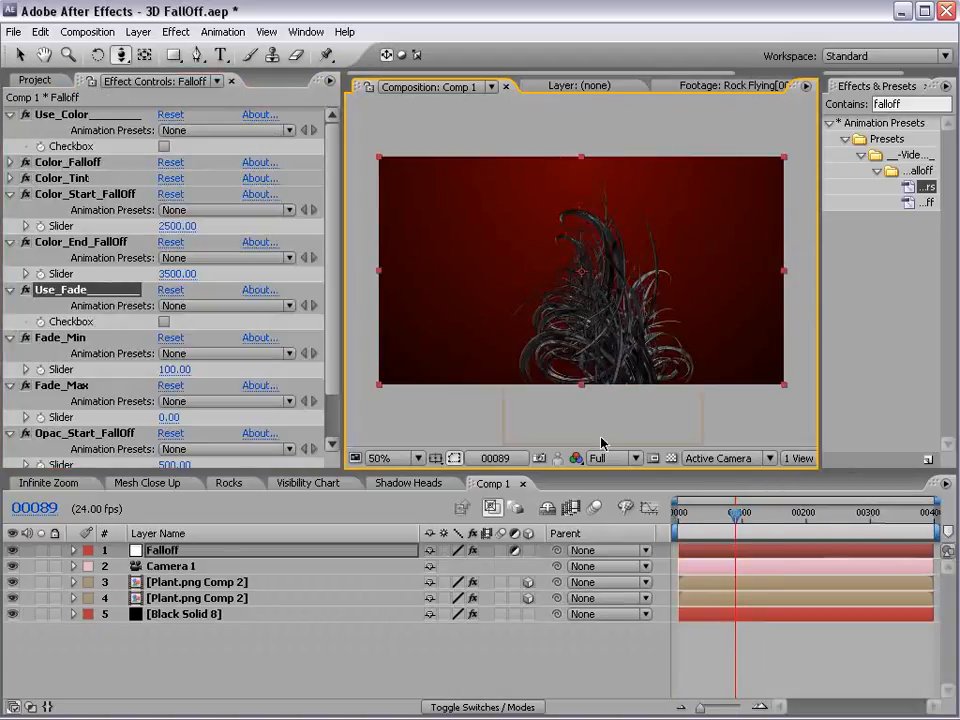
# Step: Delete the upper of the two plant layers and select the Falloff layer
pyautogui.click(273, 604)
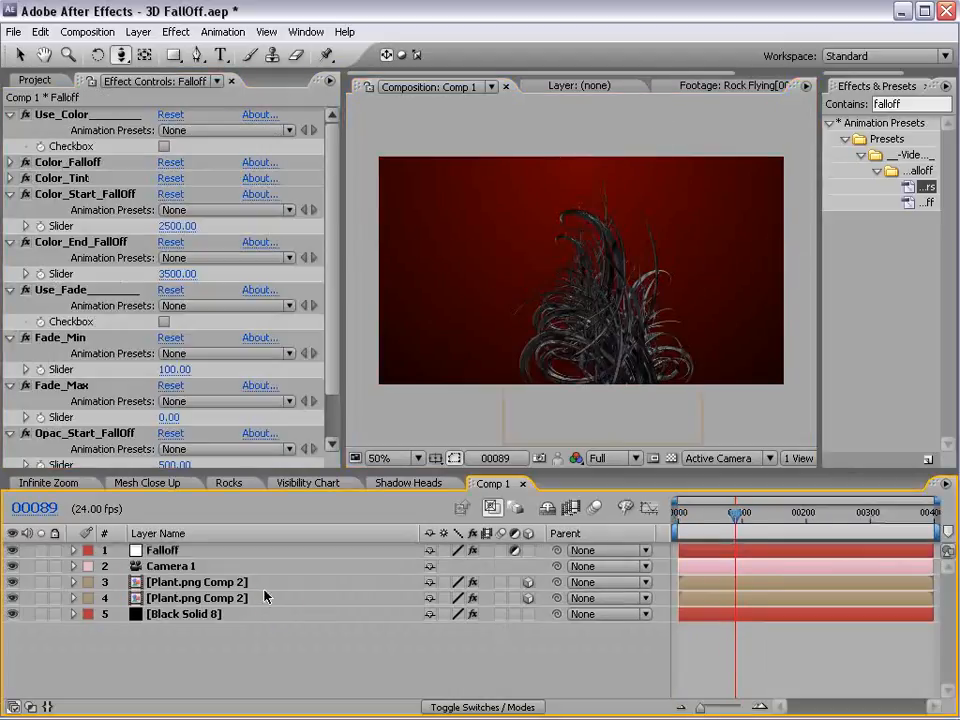
pyautogui.click(265, 582)
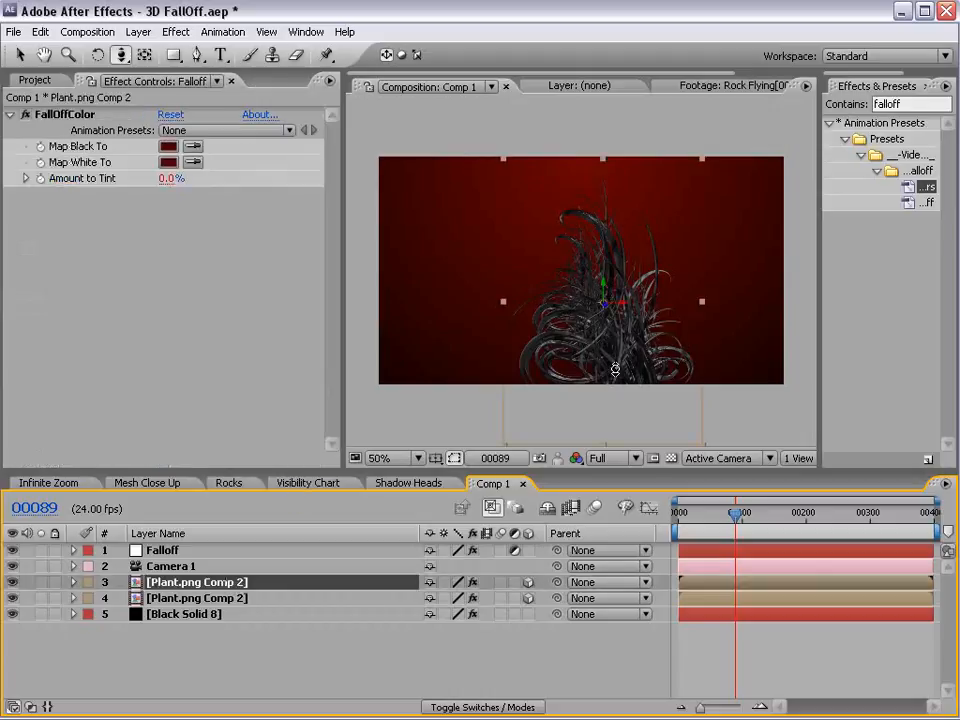
pyautogui.press('Delete')
pyautogui.press('v')
pyautogui.click(557, 355)
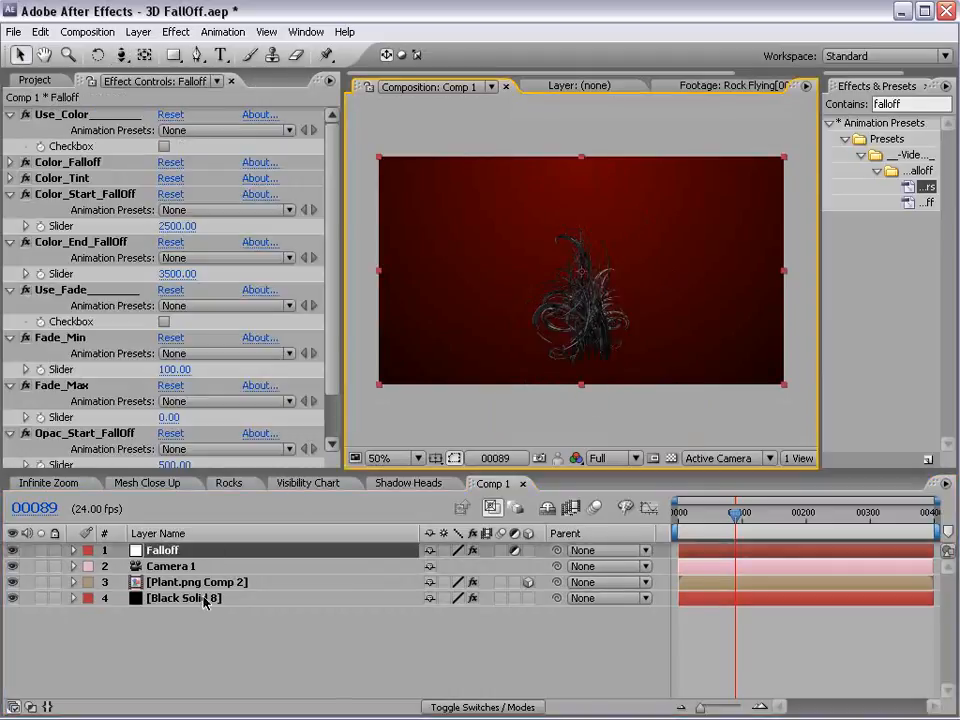
# Step: Move the Falloff layer to the bottom of the layer stack and turn off its visibility
pyautogui.click(574, 326)
pyautogui.click(568, 332)
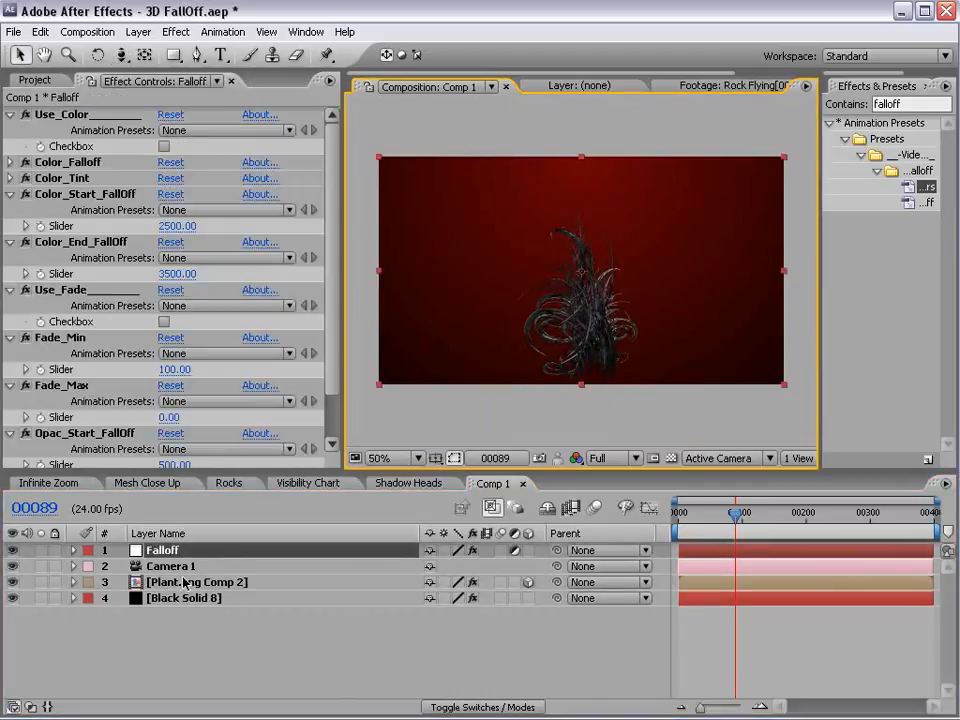
pyautogui.moveTo(158, 553); pyautogui.dragTo(12, 602)
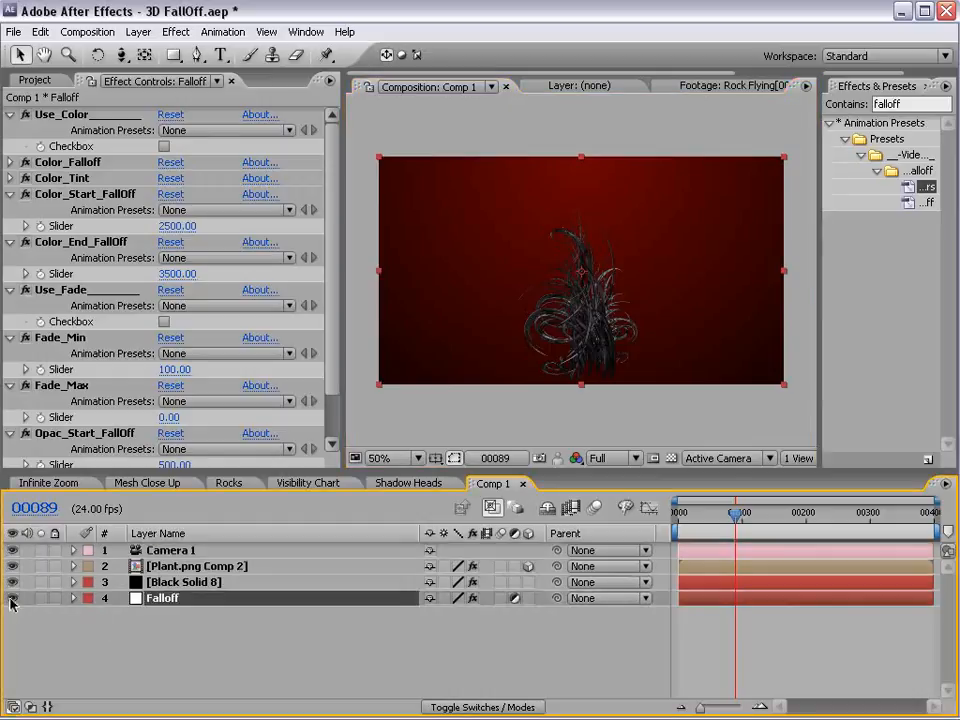
pyautogui.click(12, 598)
pyautogui.click(268, 628)
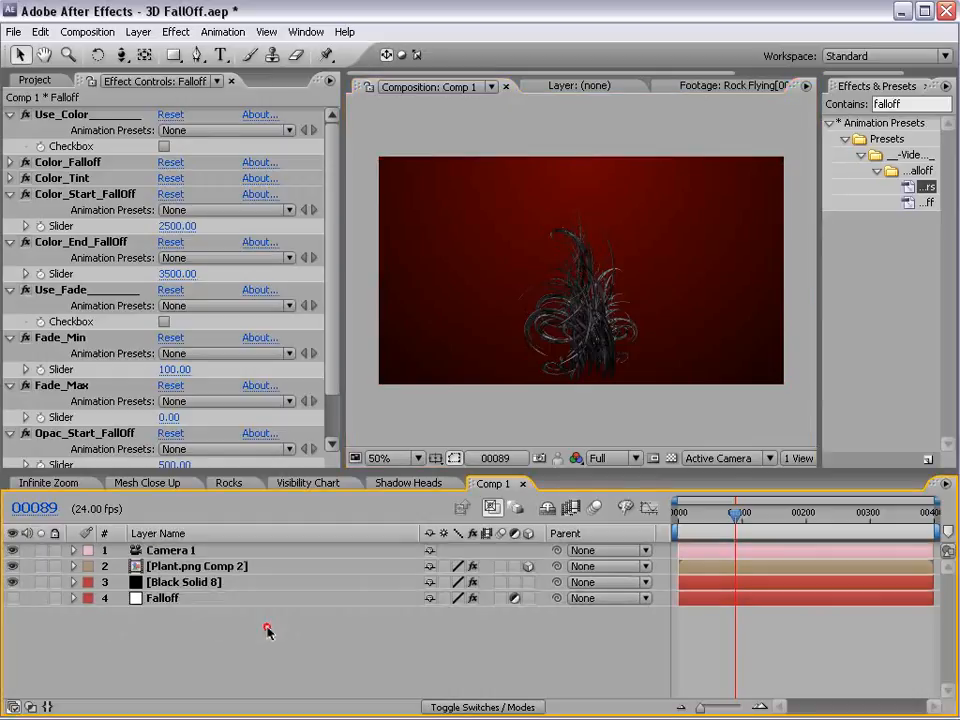
# Step: Lower the plant in the frame, duplicate its layer, and reposition and rotate the copy into the lower left corner
pyautogui.click(177, 567)
pyautogui.moveTo(649, 287); pyautogui.dragTo(568, 354)
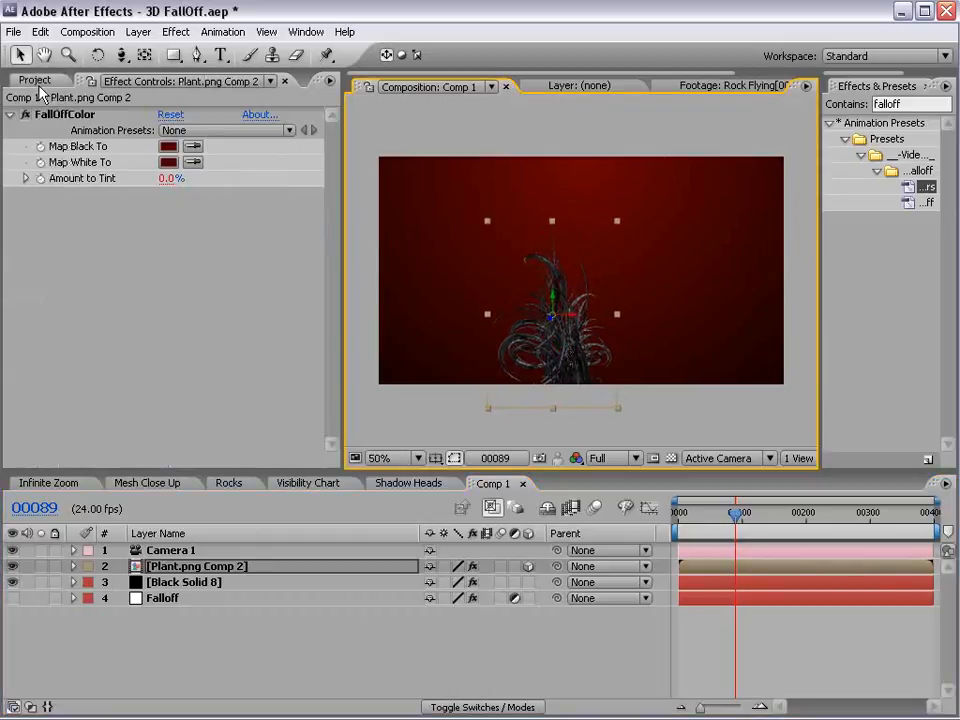
pyautogui.click(40, 31)
pyautogui.click(86, 206)
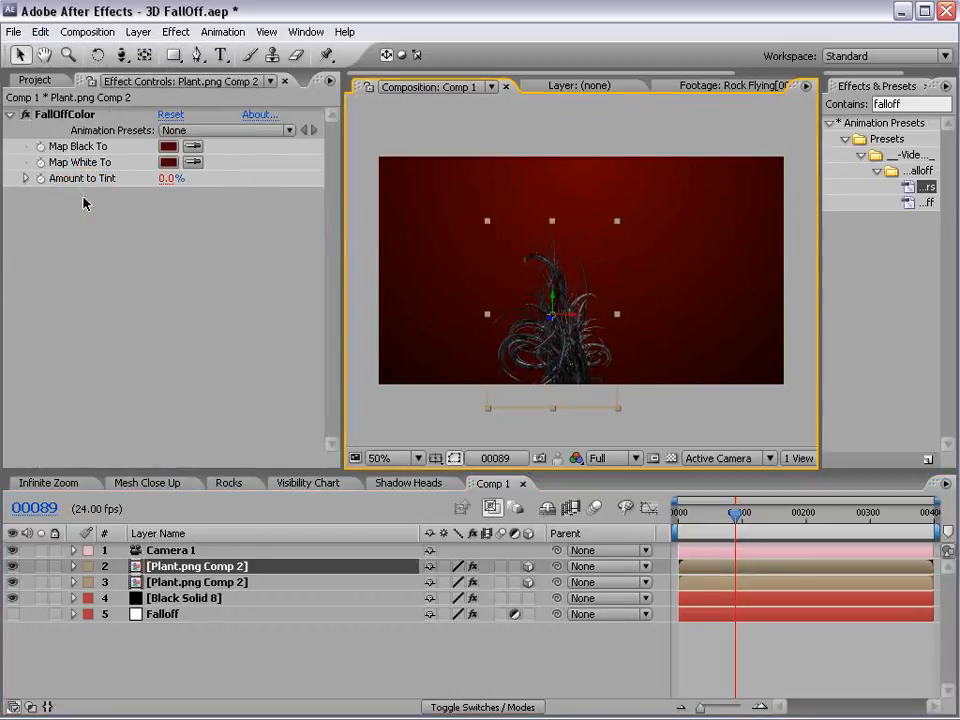
pyautogui.moveTo(581, 362); pyautogui.dragTo(714, 312)
pyautogui.press('w')
pyautogui.press('v')
pyautogui.moveTo(648, 361); pyautogui.dragTo(389, 377)
# Step: Tilt the centre plant onto its side and place it farther back in depth, slightly right of the left plant
pyautogui.click(555, 352)
pyautogui.press('w')
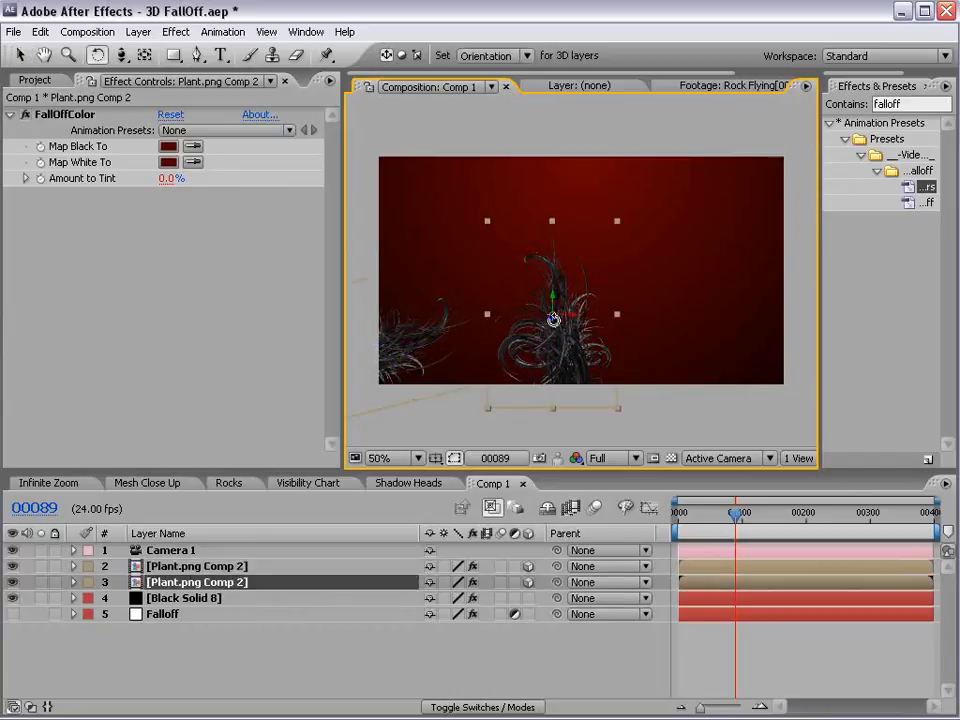
pyautogui.moveTo(550, 321); pyautogui.dragTo(555, 273)
pyautogui.press('v')
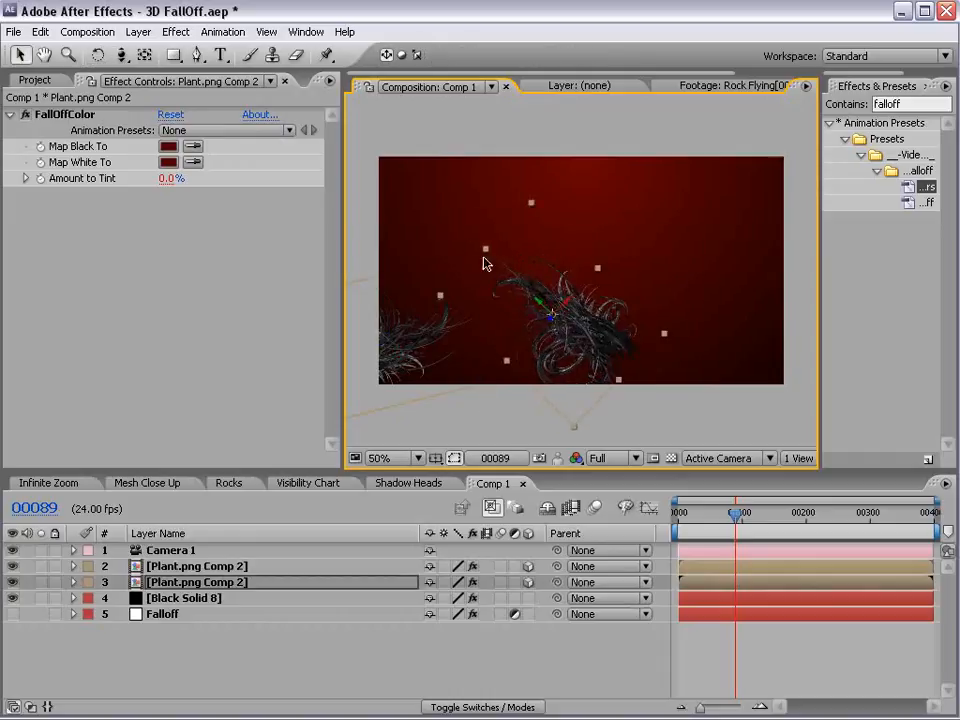
pyautogui.moveTo(552, 323); pyautogui.dragTo(448, 354)
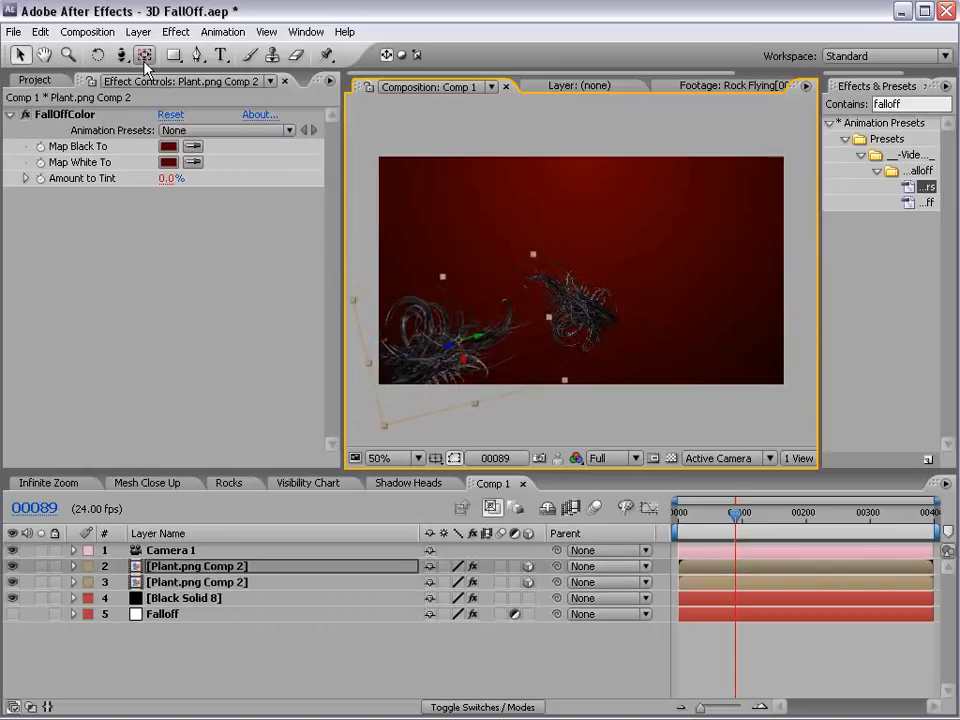
pyautogui.press('w')
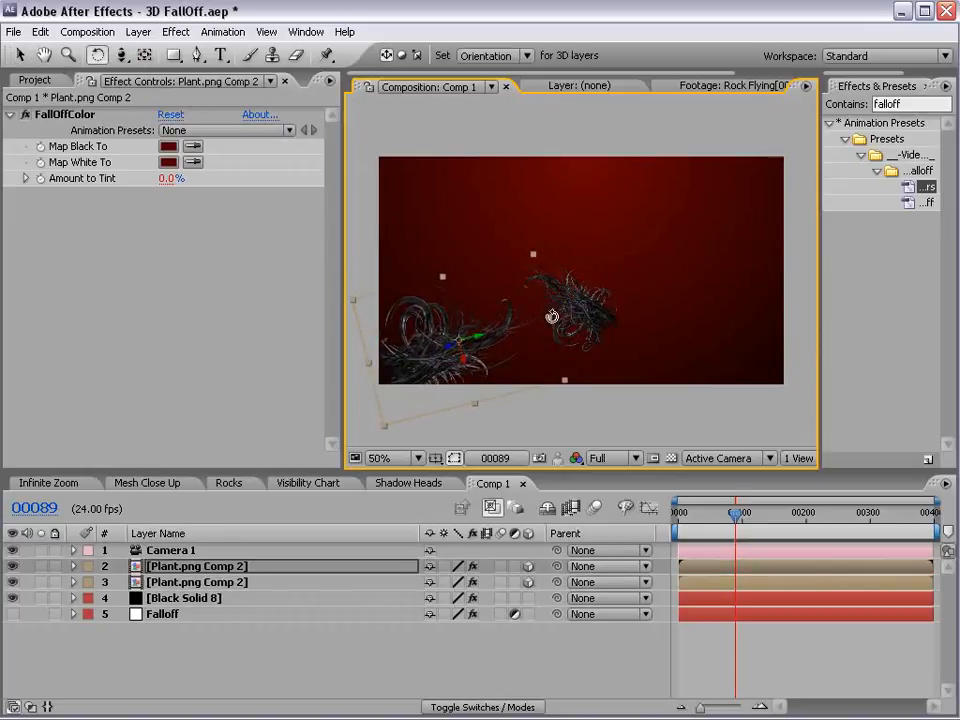
pyautogui.click(579, 297)
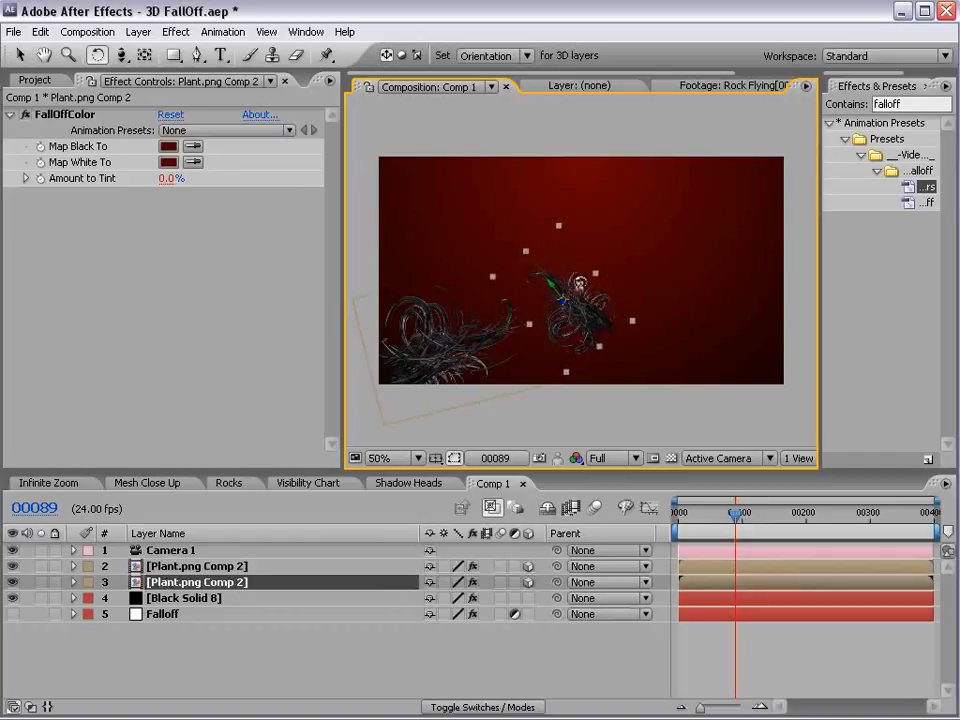
pyautogui.moveTo(577, 277); pyautogui.dragTo(614, 326)
pyautogui.press('v')
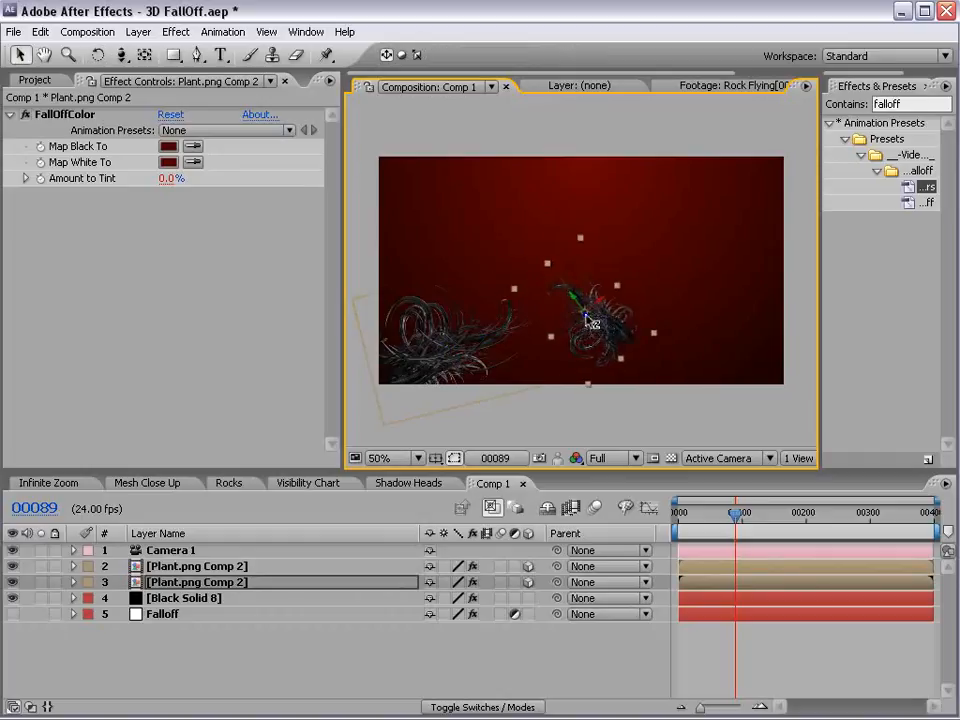
# Step: Duplicate the centre plant, move and rotate the copy at the right of the frame, and create another rotated centre copy
pyautogui.hotkey('ctrl', 'd')
pyautogui.moveTo(594, 339); pyautogui.dragTo(874, 425)
pyautogui.press('w')
pyautogui.moveTo(716, 299); pyautogui.dragTo(657, 358)
pyautogui.moveTo(708, 305); pyautogui.dragTo(570, 284)
pyautogui.press('v')
pyautogui.hotkey('ctrl', 'd')
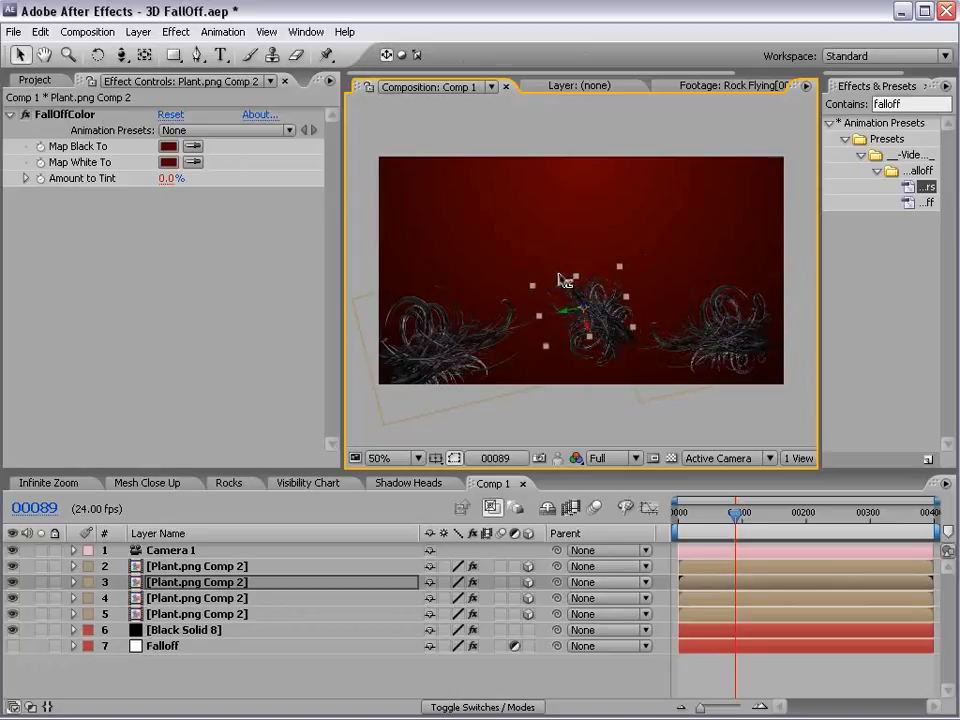
# Step: Duplicate the plant two more times and spread the copies across the centre and right of the ground area
pyautogui.hotkey('ctrl', 'd')
pyautogui.moveTo(602, 326); pyautogui.dragTo(754, 364)
pyautogui.hotkey('ctrl', 'd')
pyautogui.click(588, 322)
pyautogui.moveTo(588, 322); pyautogui.dragTo(676, 333)
pyautogui.press('w')
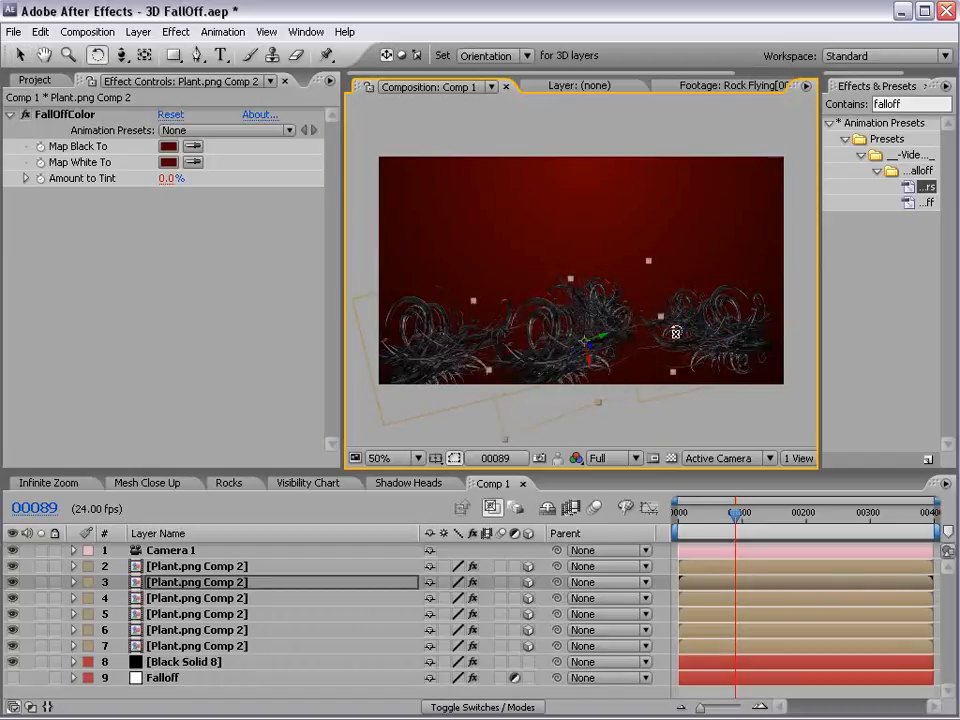
# Step: Add two more plant copies, varying their rotation and filling the gap between the left and centre plants
pyautogui.hotkey('ctrl', 'd')
pyautogui.press('v')
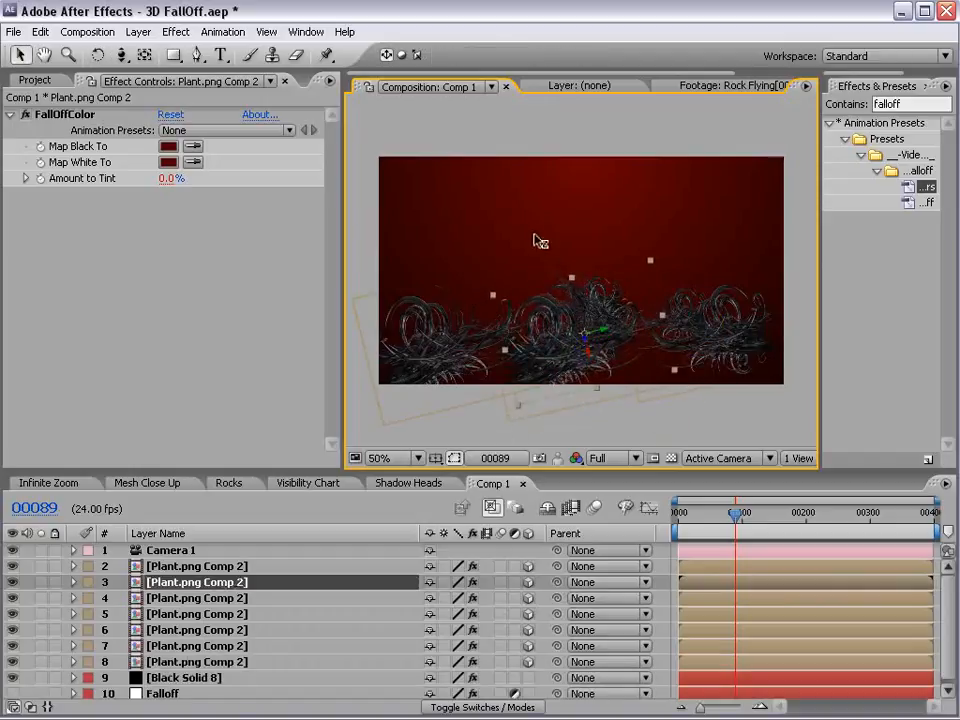
pyautogui.press('w')
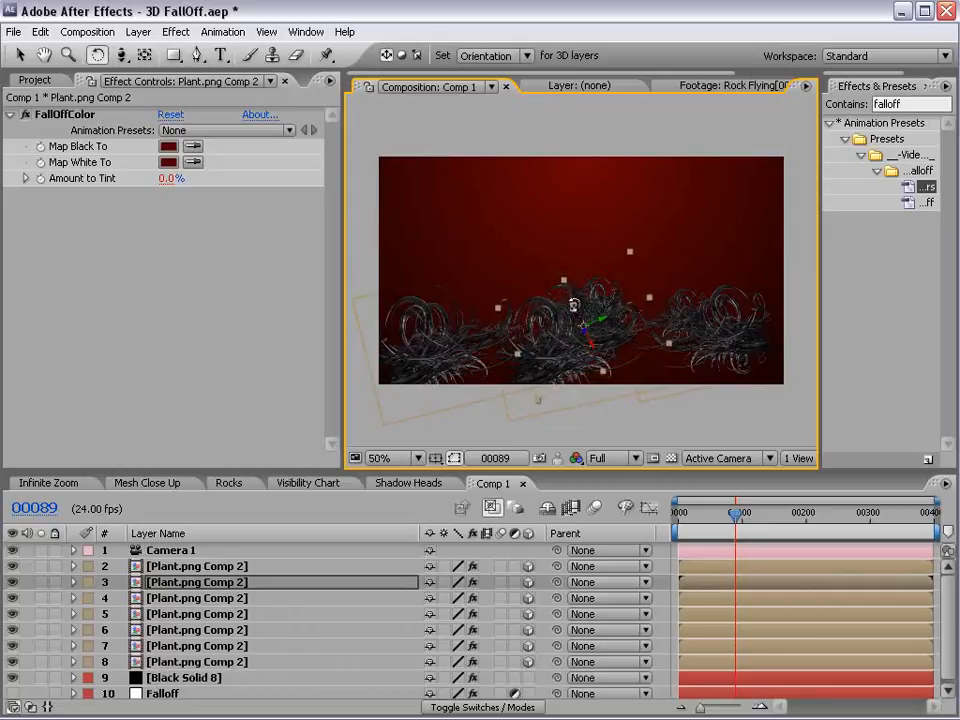
pyautogui.press('v')
pyautogui.moveTo(600, 322); pyautogui.dragTo(503, 307)
pyautogui.hotkey('ctrl', 'd')
# Step: Enlarge the timeline area, select all eight plant layers and duplicate them together
pyautogui.moveTo(322, 468); pyautogui.dragTo(300, 391)
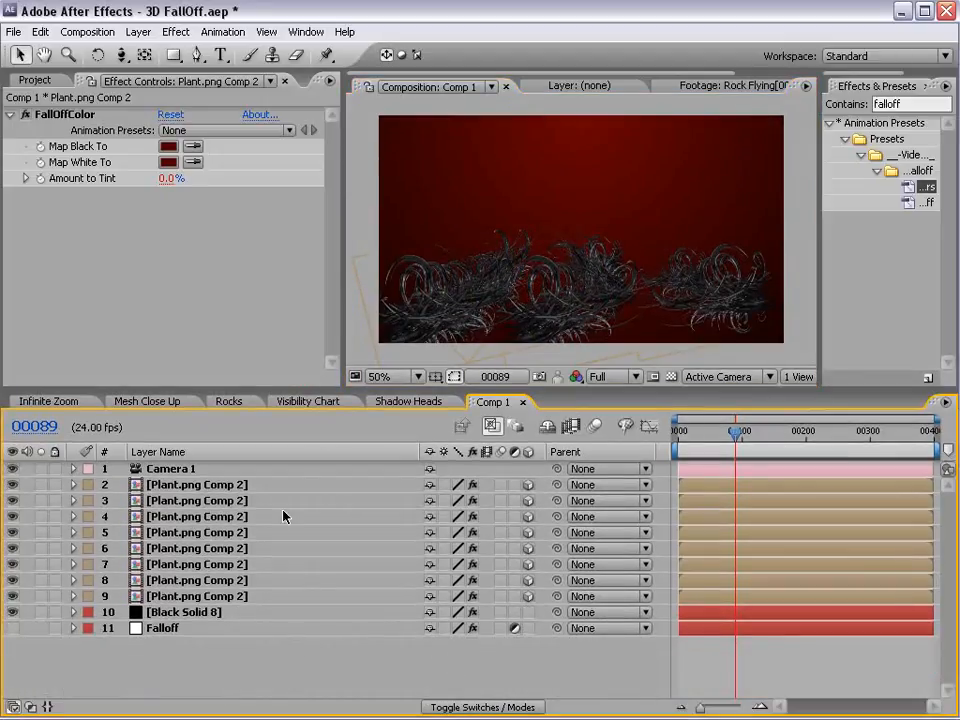
pyautogui.click(225, 485)
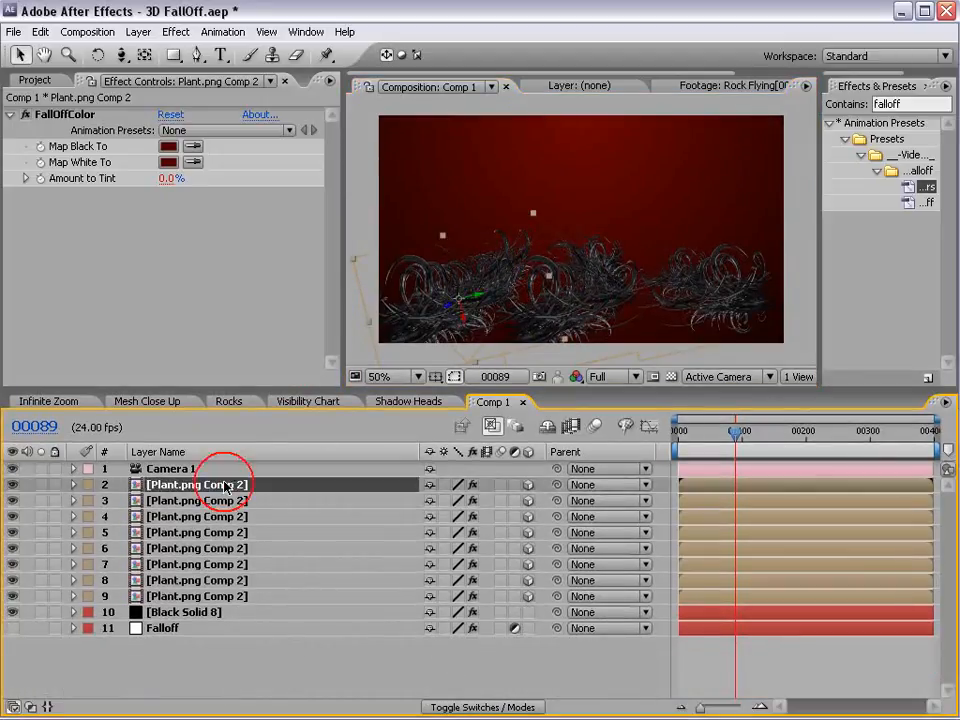
pyautogui.keyDown('shift'); pyautogui.click(228, 596); pyautogui.keyUp('shift')
pyautogui.click(40, 31)
pyautogui.click(110, 196)
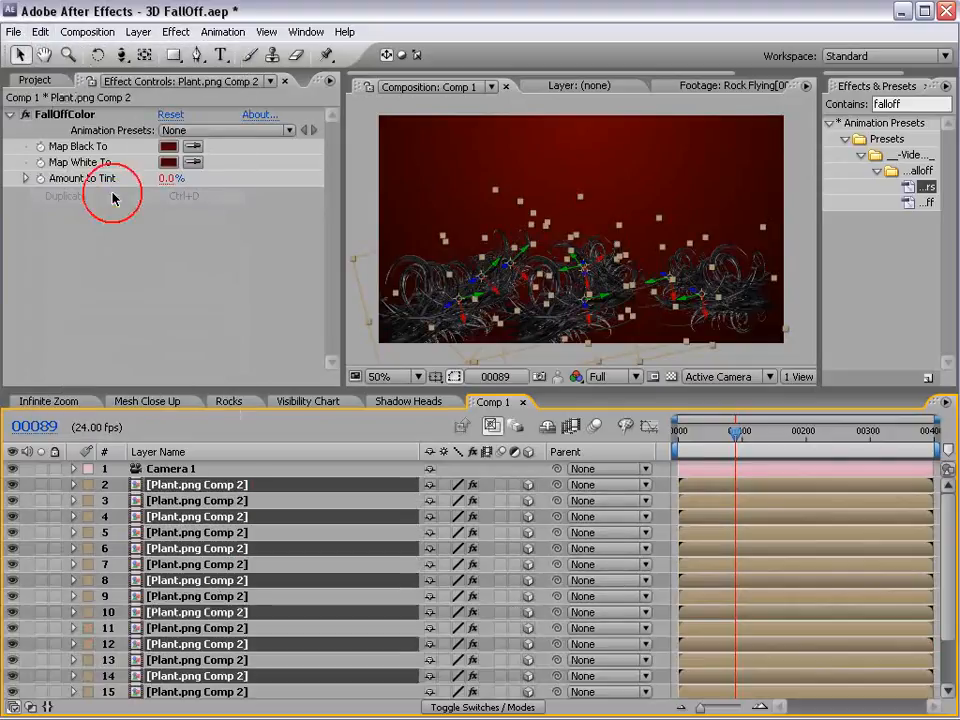
# Step: Switch to World Axis Mode and push the duplicated plants farther back in depth together
pyautogui.click(401, 56)
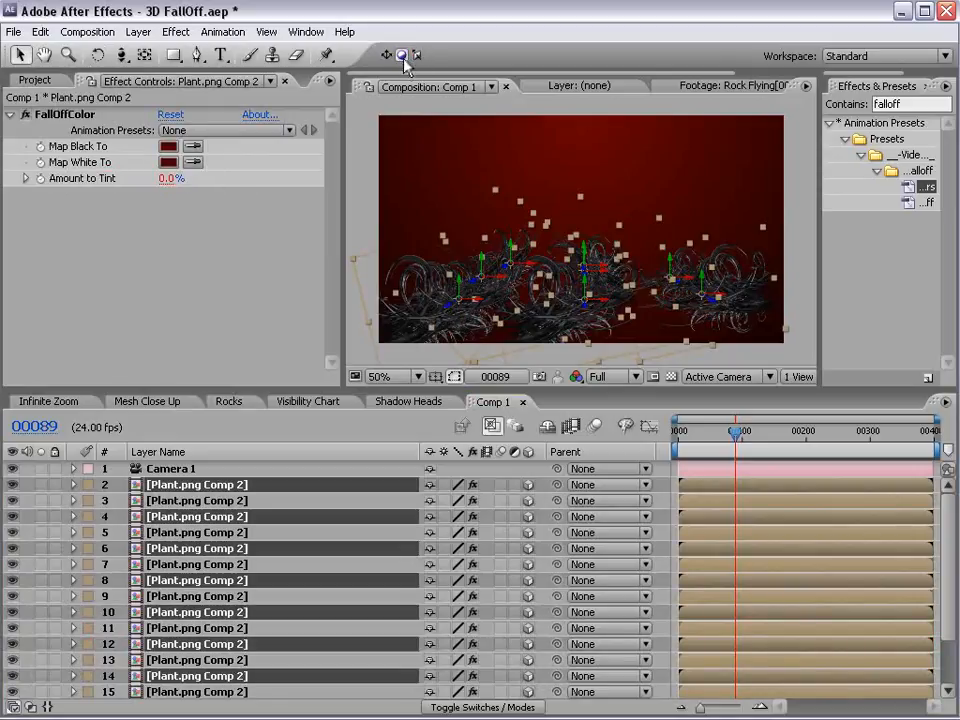
pyautogui.click(386, 57)
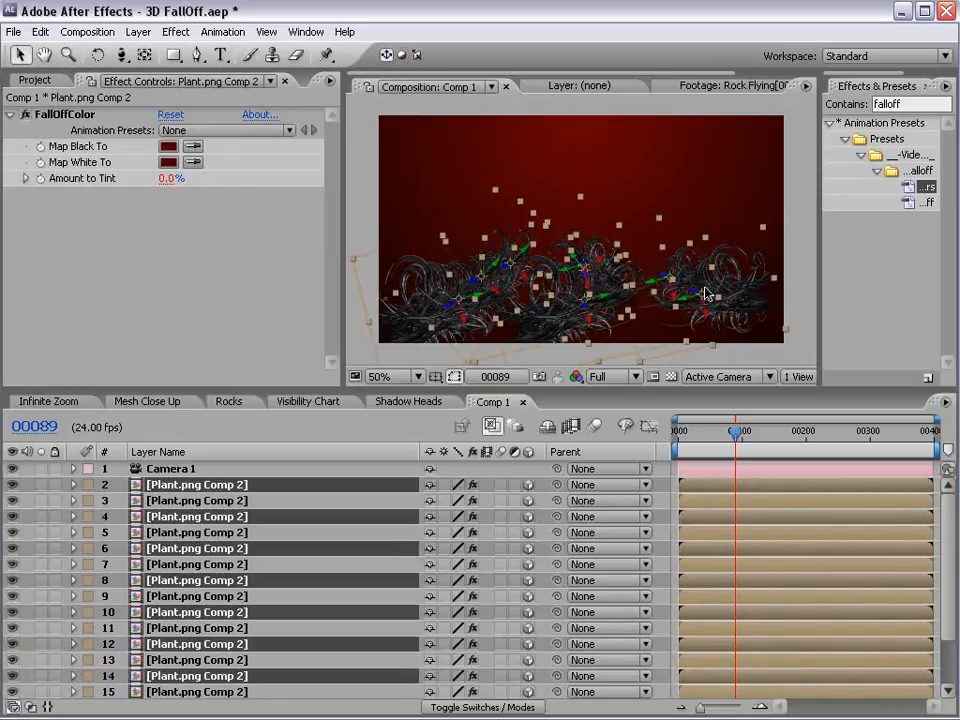
pyautogui.scroll(1, 582, 278)
pyautogui.press('space')
pyautogui.moveTo(438, 302); pyautogui.dragTo(479, 206)
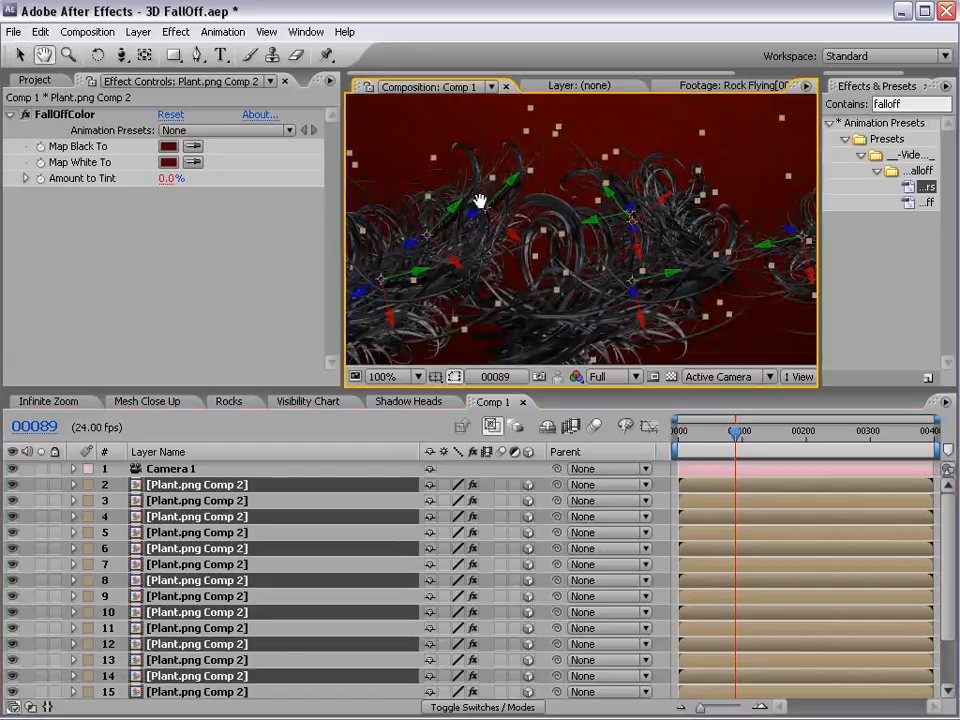
pyautogui.click(402, 57)
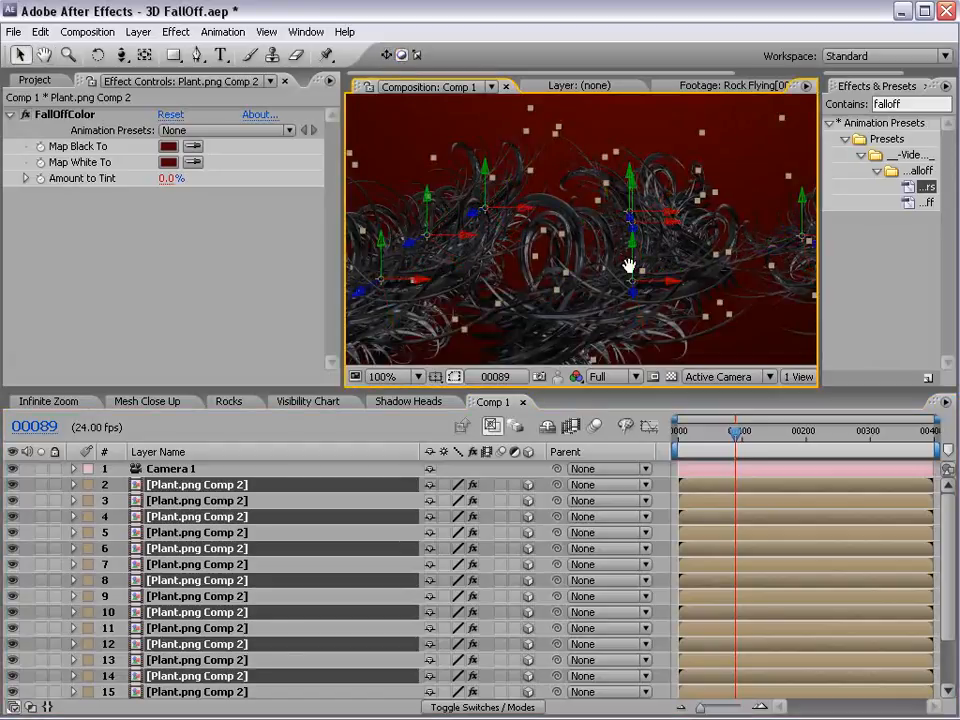
pyautogui.press('space')
pyautogui.moveTo(578, 291); pyautogui.dragTo(589, 270)
pyautogui.scroll(-1, 589, 270)
pyautogui.moveTo(608, 218); pyautogui.dragTo(590, 253)
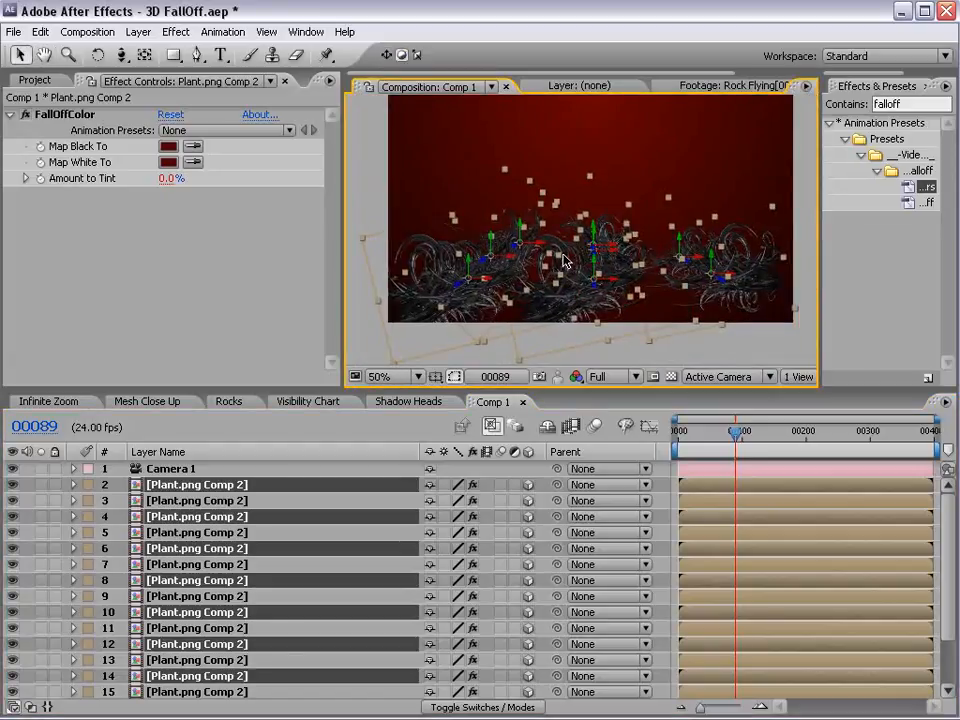
pyautogui.moveTo(524, 226); pyautogui.dragTo(549, 153)
pyautogui.press('F2')
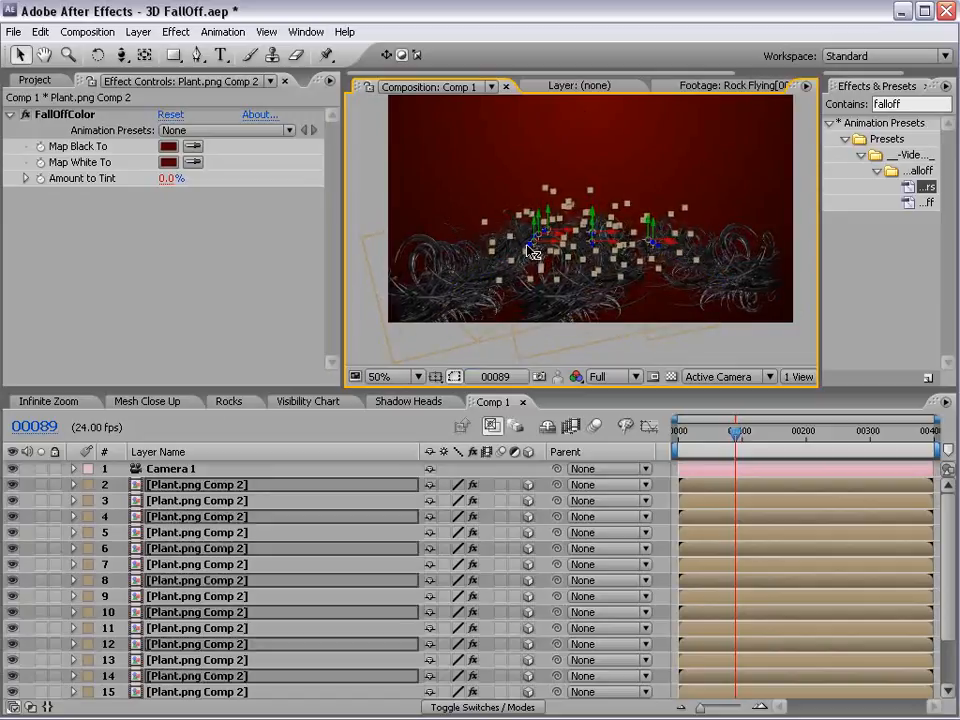
# Step: Duplicate the distant set of plants, bring the new copies closer to the camera and rotate them as a group
pyautogui.hotkey('ctrl', 'd')
pyautogui.moveTo(525, 247); pyautogui.dragTo(472, 343)
pyautogui.moveTo(522, 285); pyautogui.dragTo(560, 295)
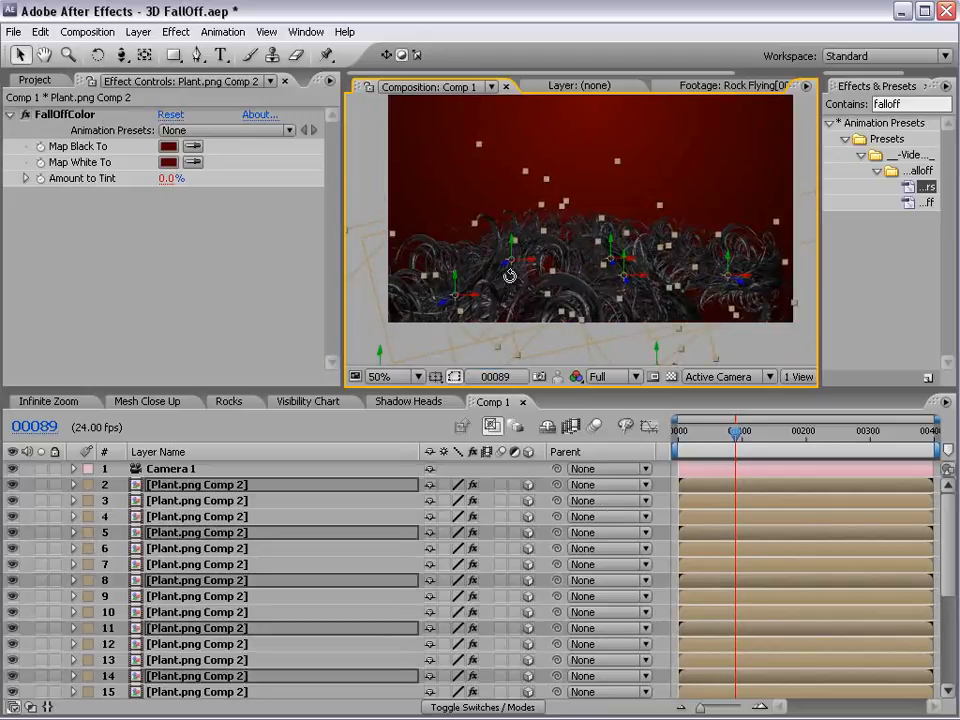
pyautogui.press('w')
pyautogui.moveTo(507, 263); pyautogui.dragTo(517, 266)
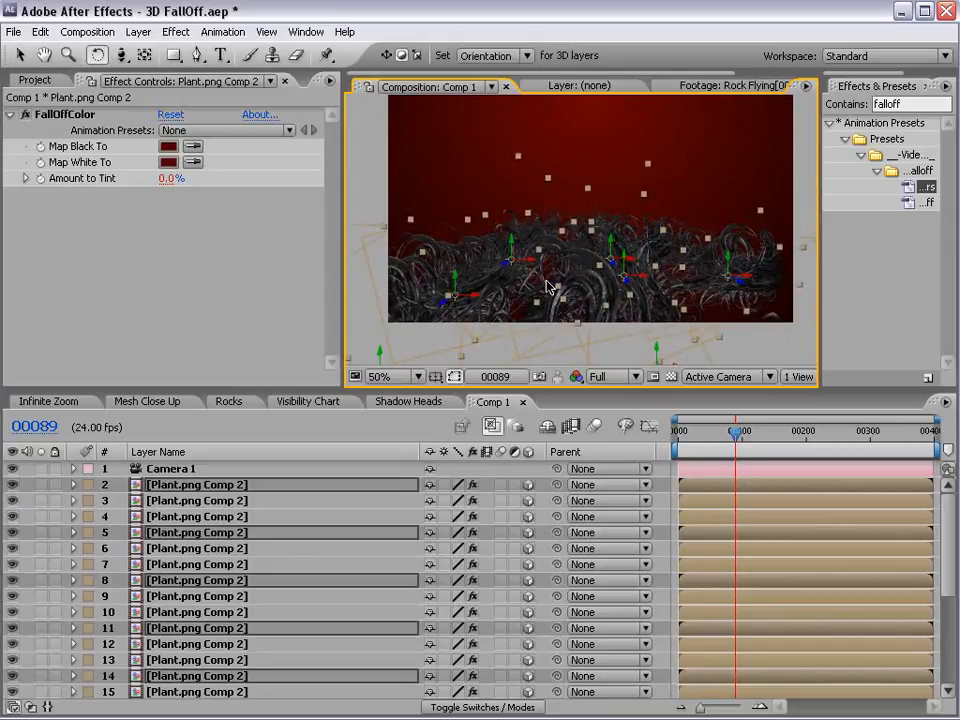
# Step: Set the scale of the newest plant copies to 120% on all axes and collapse their scale properties
pyautogui.press('v')
pyautogui.press('s')
pyautogui.moveTo(286, 386); pyautogui.dragTo(286, 233)
pyautogui.moveTo(491, 344); pyautogui.dragTo(511, 344)
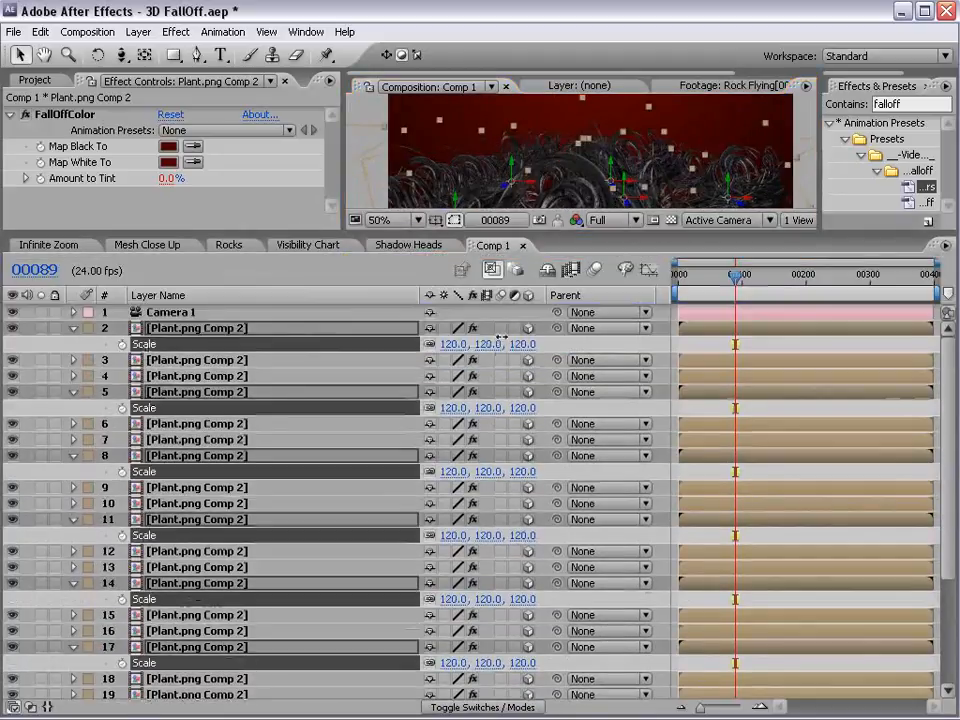
pyautogui.click(490, 246)
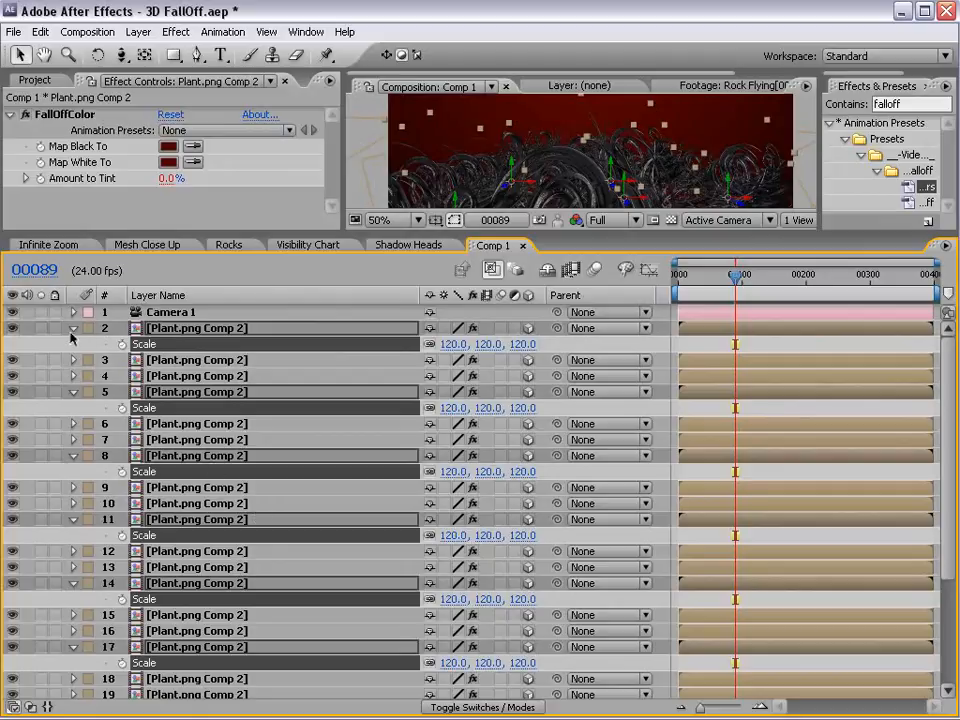
pyautogui.click(72, 330)
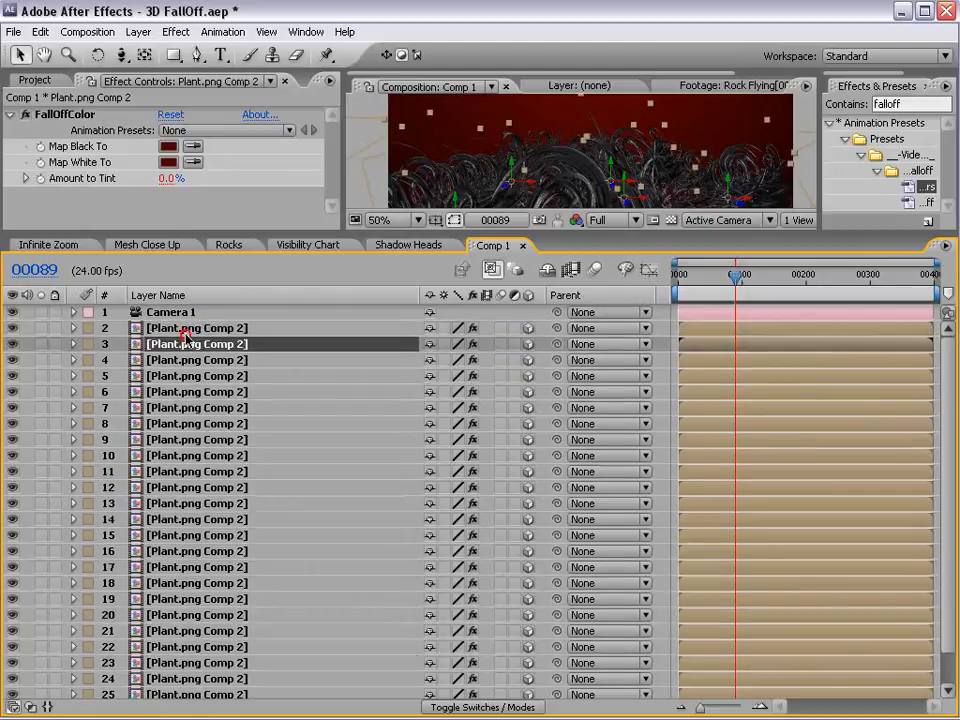
# Step: Mark all the plant layers as shy and hide shy layers from the timeline
pyautogui.click(190, 330)
pyautogui.scroll(-1, 950, 368)
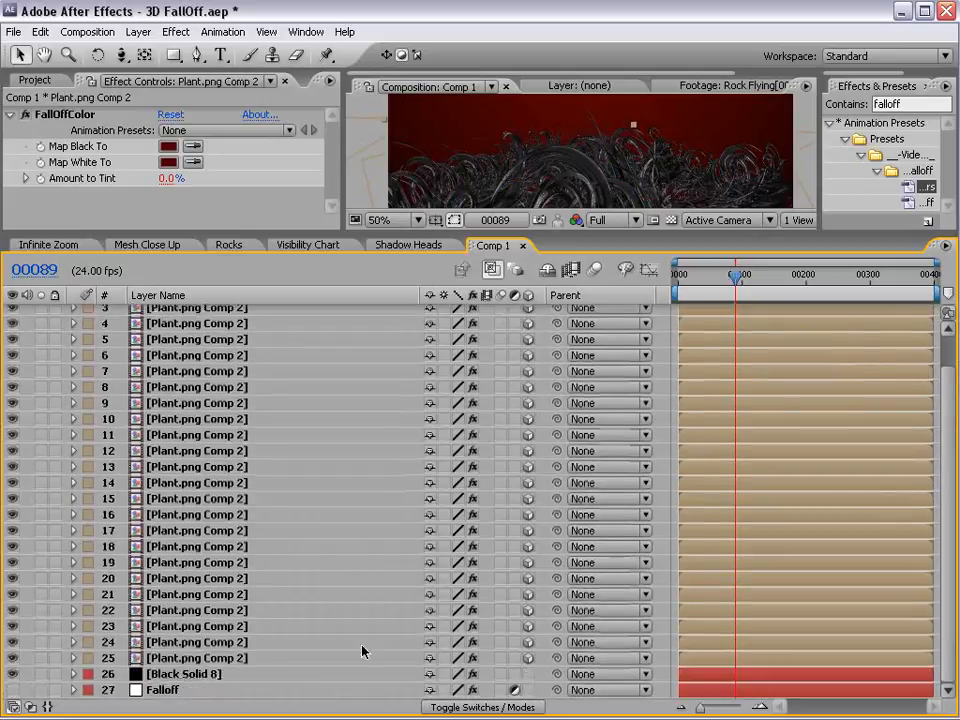
pyautogui.keyDown('shift'); pyautogui.click(175, 663); pyautogui.keyUp('shift')
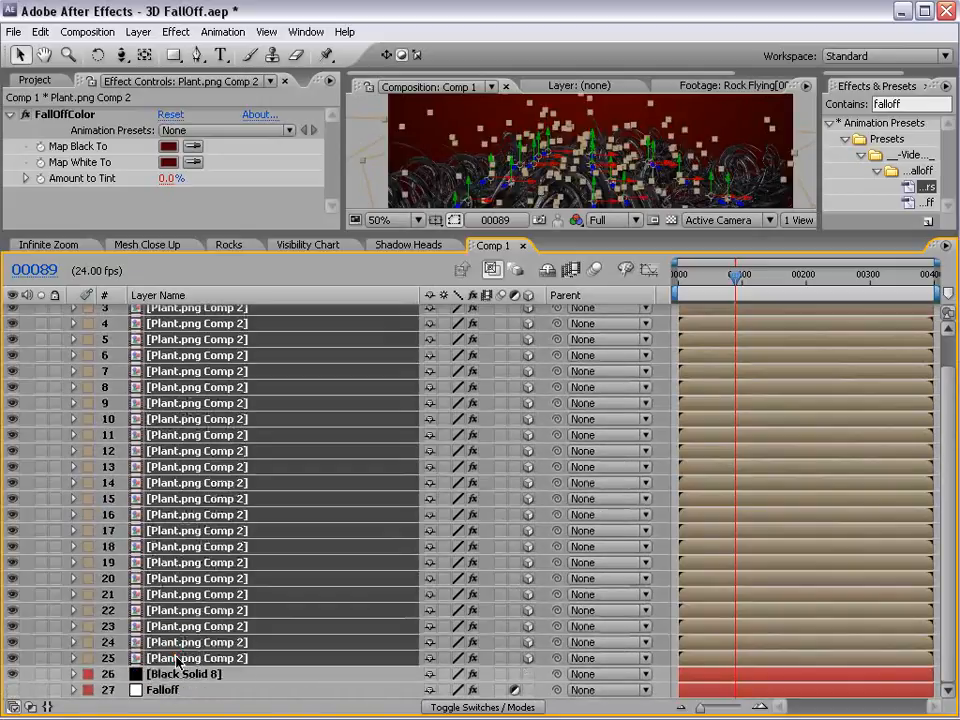
pyautogui.click(430, 312)
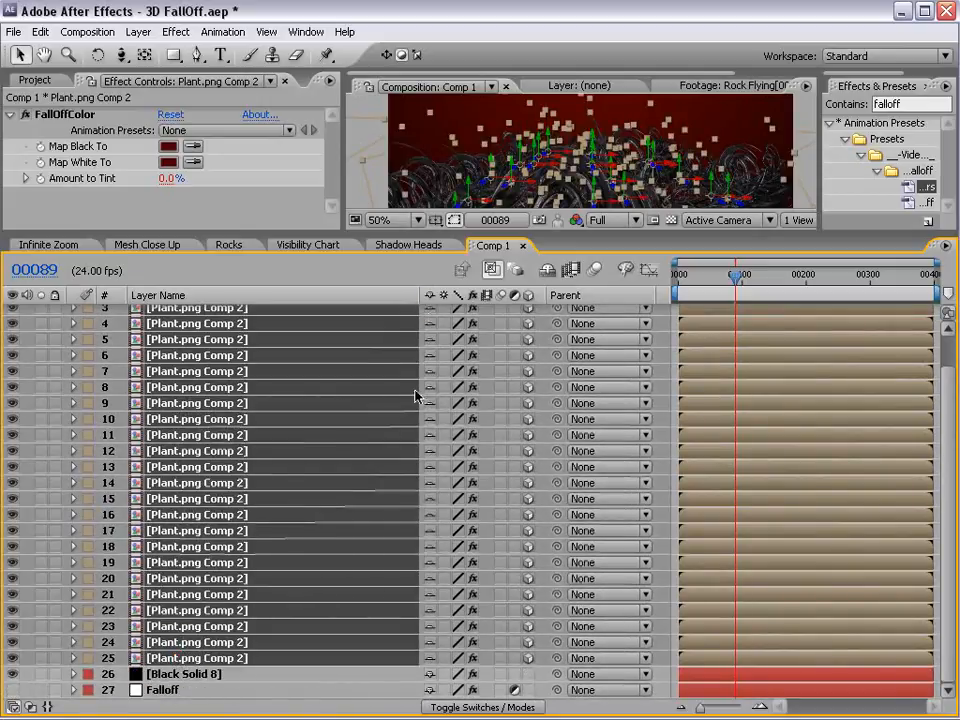
pyautogui.click(547, 272)
pyautogui.moveTo(549, 234); pyautogui.dragTo(508, 407)
pyautogui.click(182, 549)
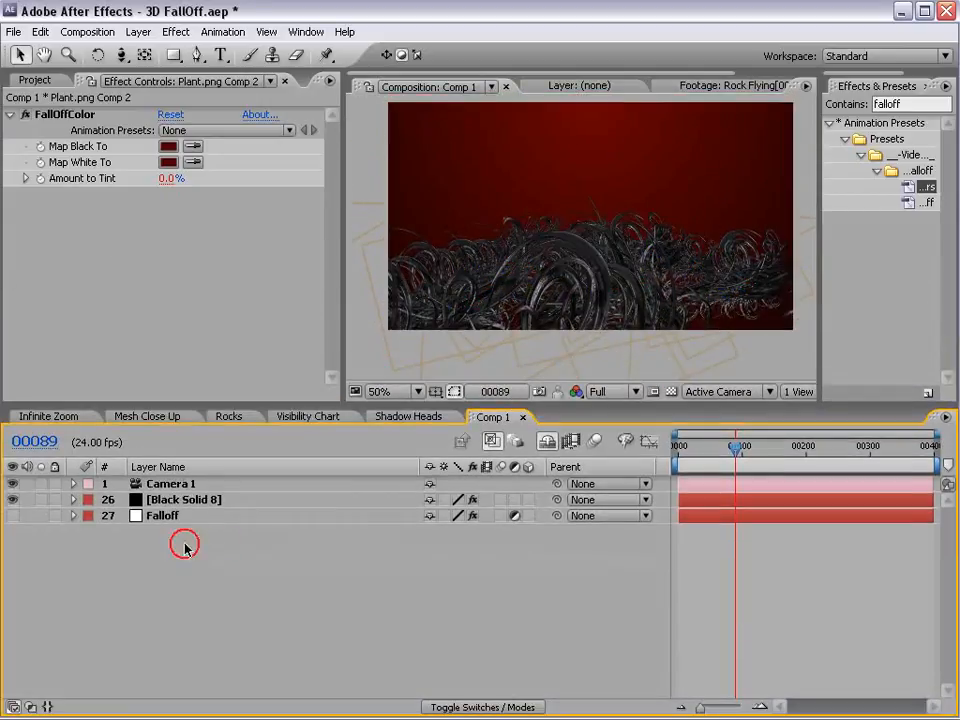
# Step: Remove the shy setting from the top plant layer so it stays listed while the other plants are hidden
pyautogui.click(545, 441)
pyautogui.click(293, 499)
pyautogui.click(547, 441)
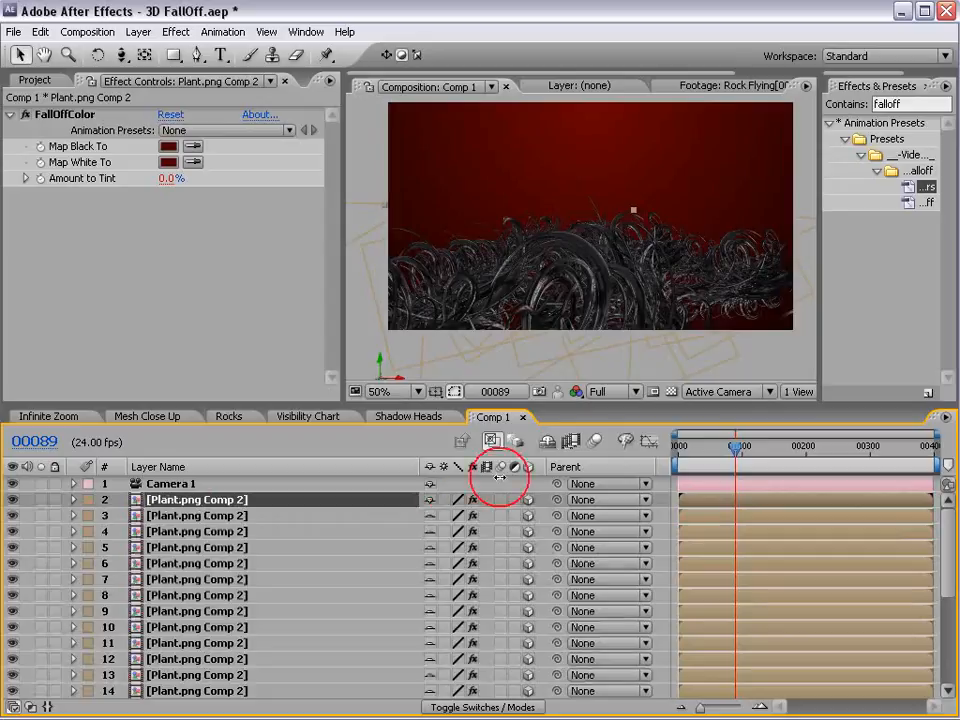
pyautogui.click(170, 504)
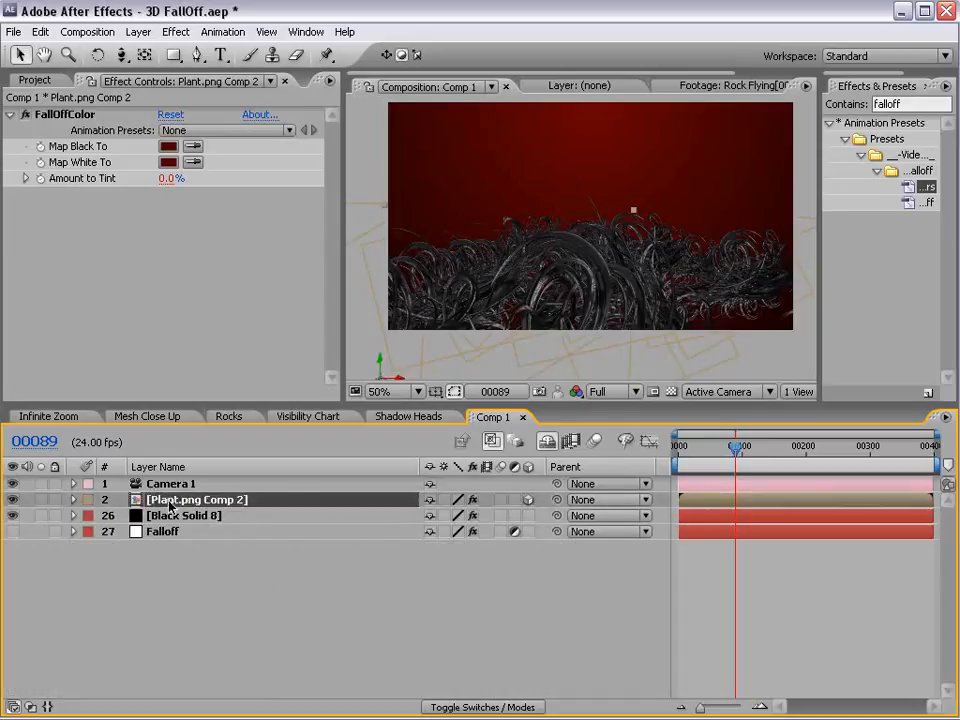
# Step: Orbit the camera slightly around the plant scene
pyautogui.click(471, 605)
pyautogui.press('c')
pyautogui.moveTo(572, 280); pyautogui.dragTo(686, 293)
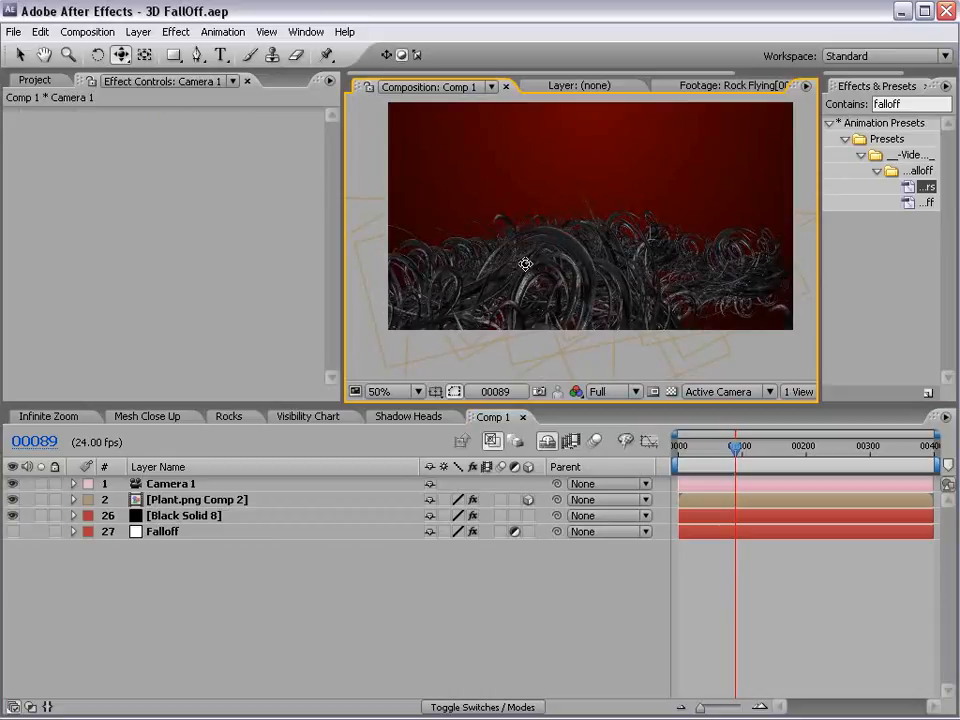
# Step: Examine the Infinite Zoom composition by scrubbing to frame 70, and return to Comp 1
pyautogui.click(46, 416)
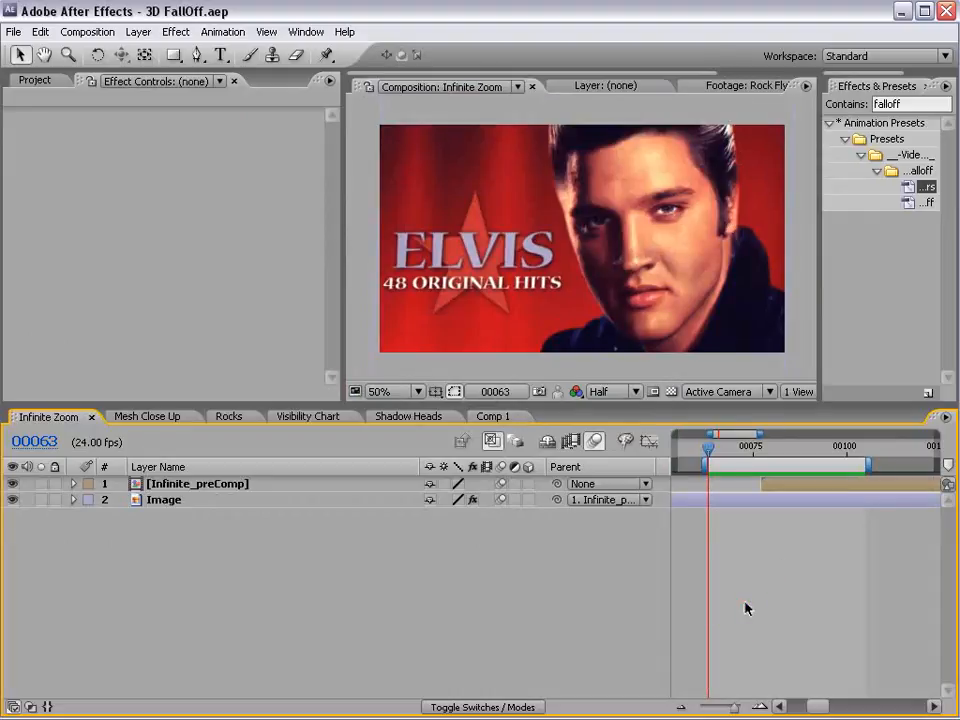
pyautogui.press('space')
pyautogui.moveTo(708, 446); pyautogui.dragTo(734, 446)
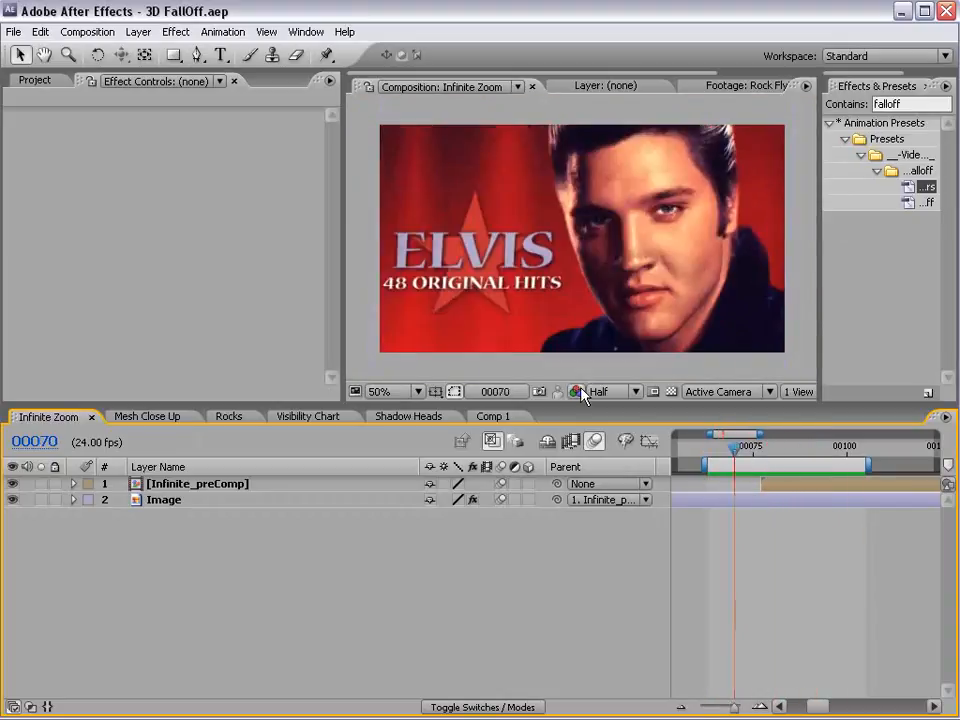
pyautogui.click(492, 417)
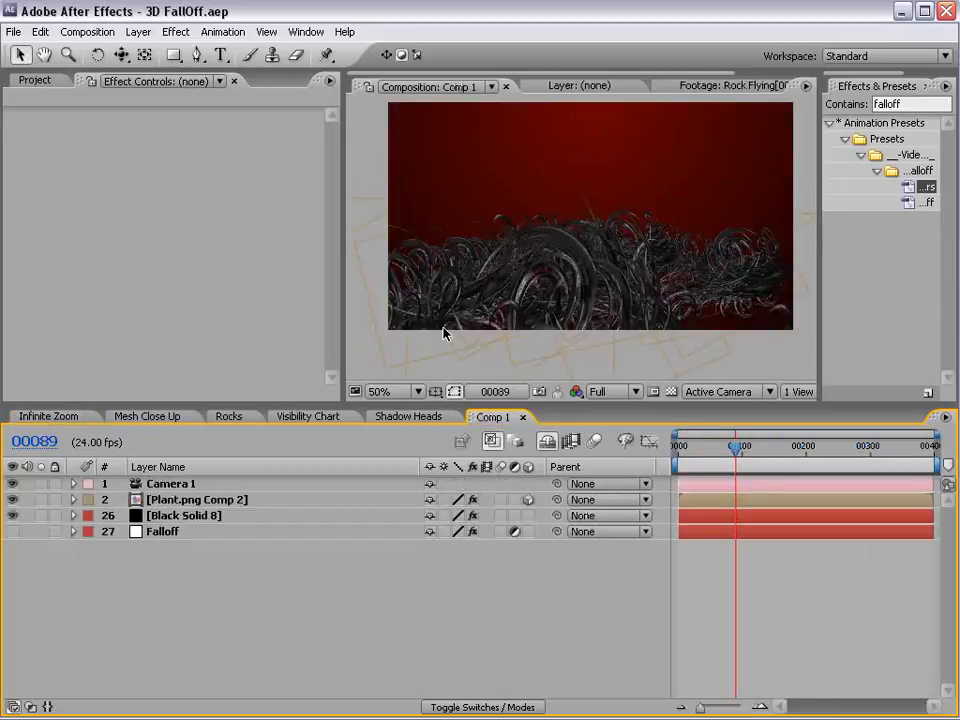
# Step: Duplicate the foreground plant layer, move the copy to the right side of the scene and rotate it
pyautogui.click(606, 281)
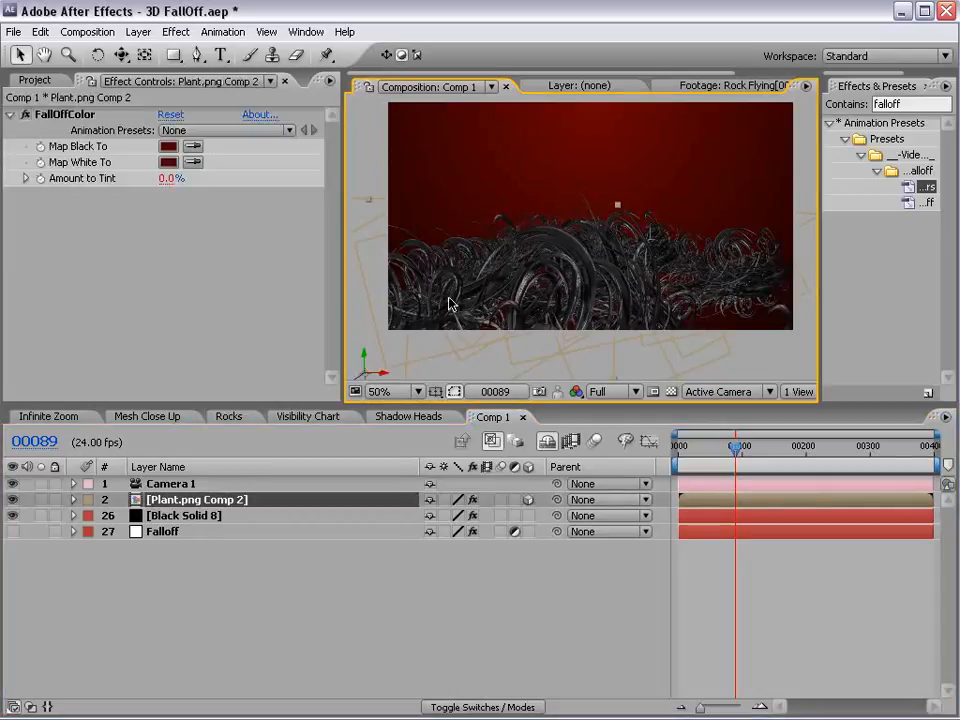
pyautogui.hotkey('ctrl', 'd')
pyautogui.moveTo(420, 320); pyautogui.dragTo(672, 316)
pyautogui.press('space')
pyautogui.press('w')
pyautogui.moveTo(754, 333); pyautogui.dragTo(843, 315)
pyautogui.press('v')
pyautogui.moveTo(673, 287); pyautogui.dragTo(613, 317)
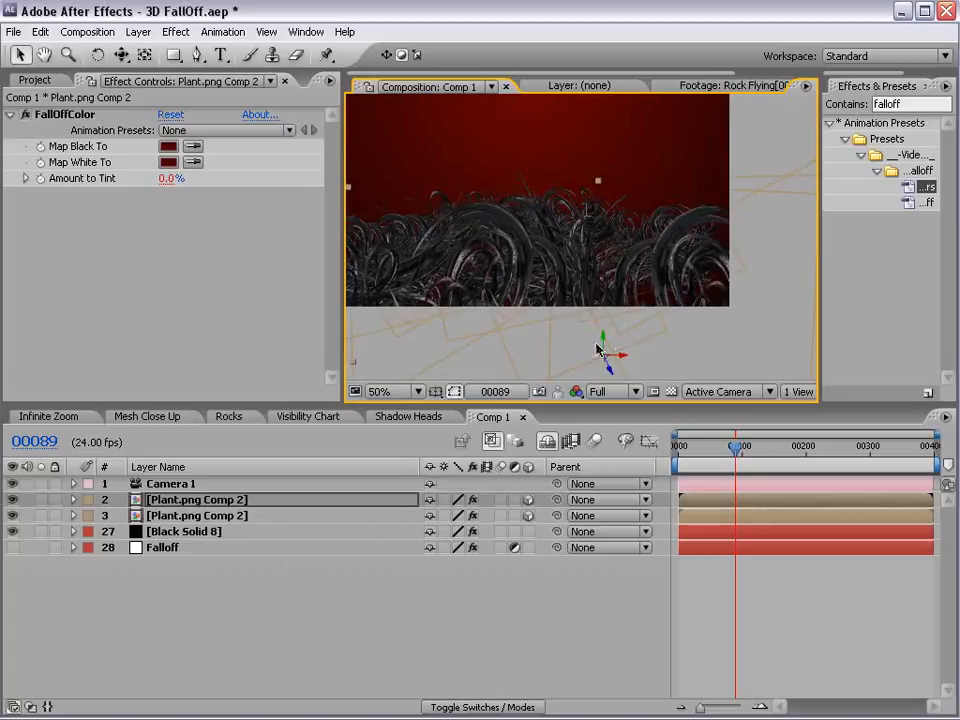
pyautogui.press('space')
pyautogui.moveTo(474, 249); pyautogui.dragTo(583, 281)
pyautogui.press('space')
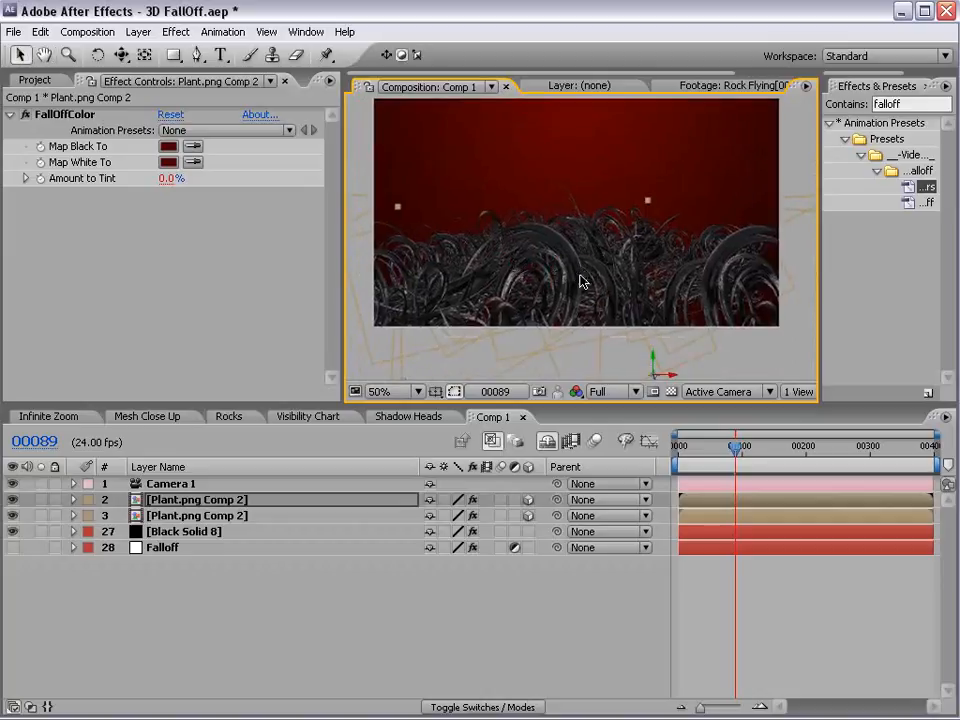
# Step: Enable the Use_Color checkbox on the Falloff layer and look closely at the distant plants
pyautogui.click(163, 547)
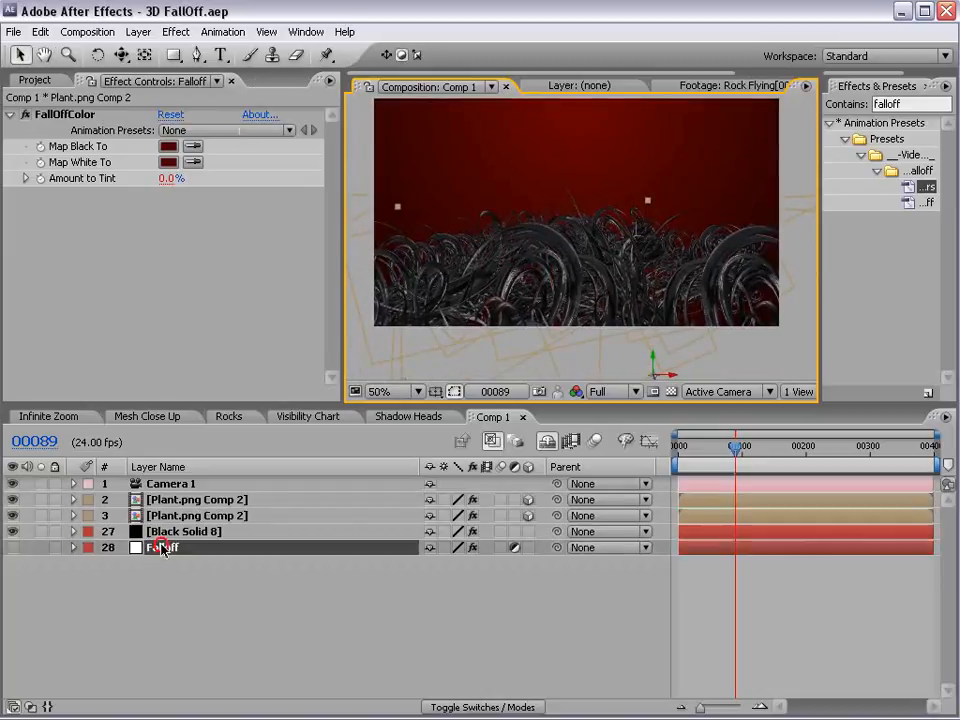
pyautogui.moveTo(289, 402); pyautogui.dragTo(306, 572)
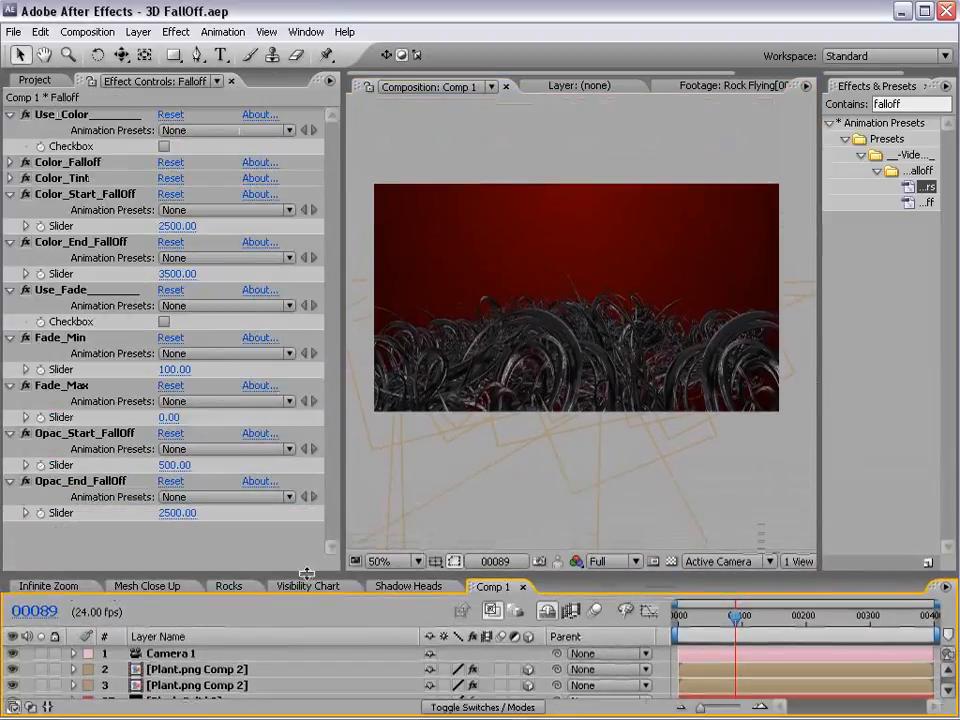
pyautogui.click(164, 147)
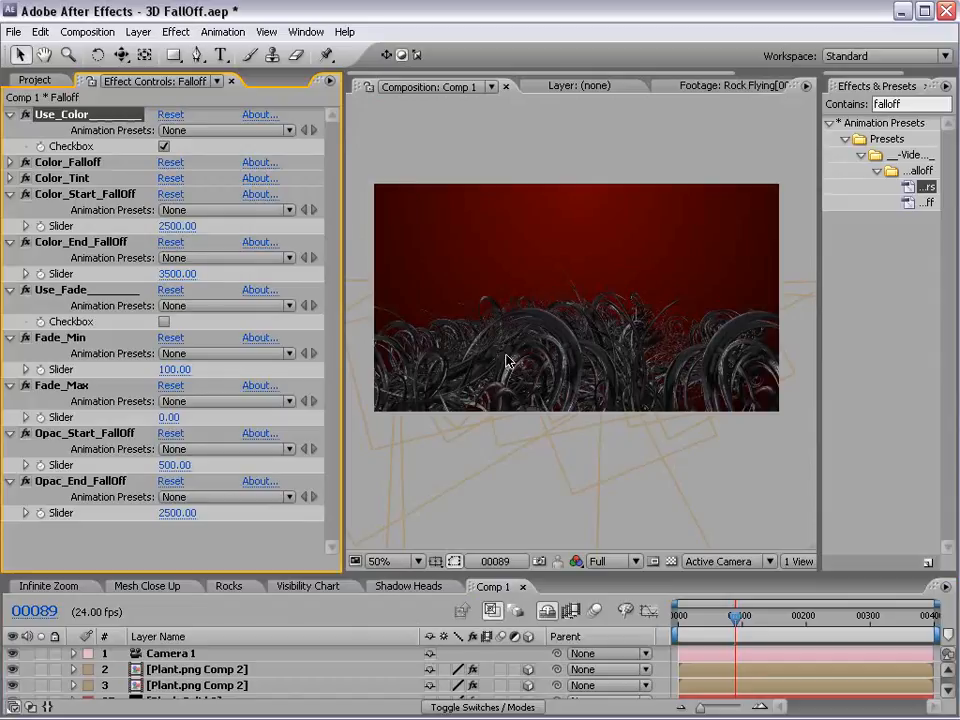
pyautogui.scroll(1, 507, 361)
pyautogui.press('space')
pyautogui.moveTo(713, 375); pyautogui.dragTo(588, 357)
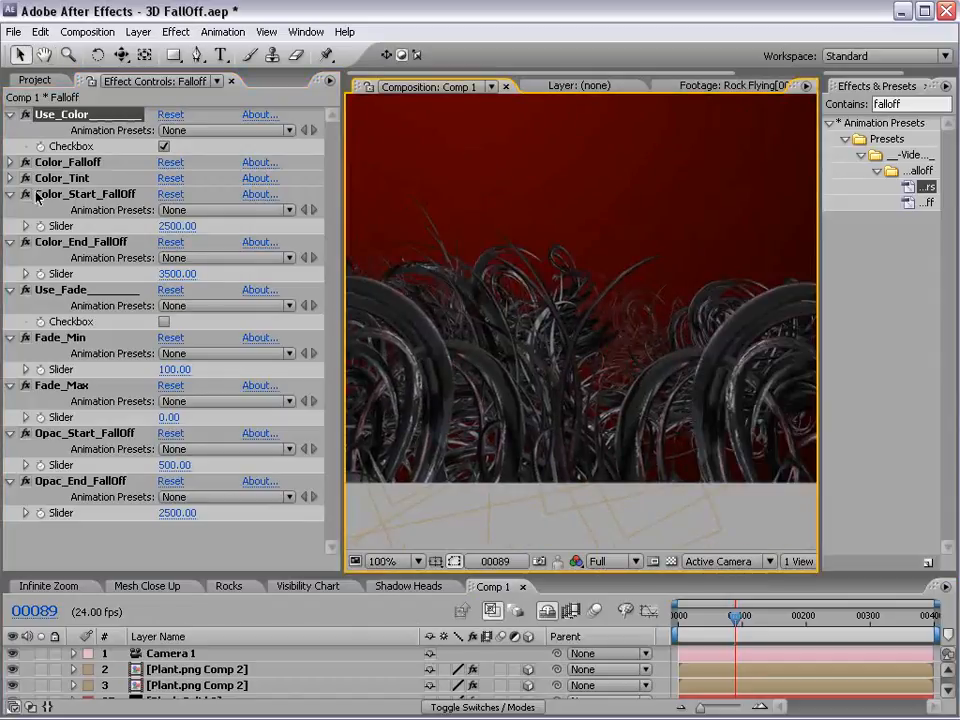
# Step: Set the Falloff layer's Color_Falloff to bright green, 35DF08
pyautogui.click(10, 163)
pyautogui.click(167, 194)
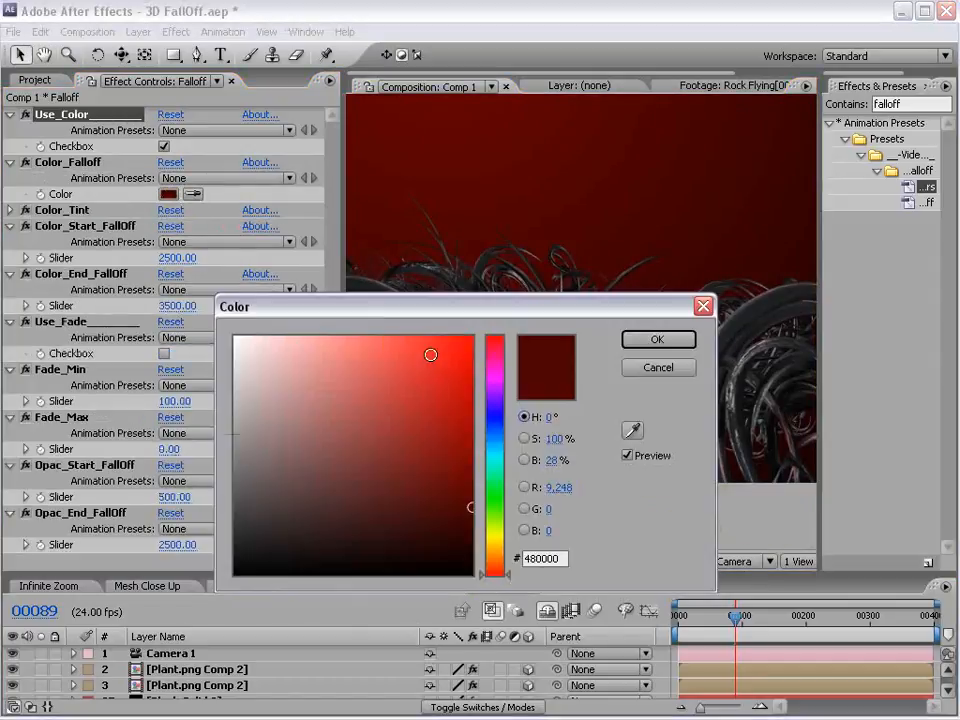
pyautogui.moveTo(485, 541); pyautogui.dragTo(485, 505)
pyautogui.click(424, 375)
pyautogui.click(463, 366)
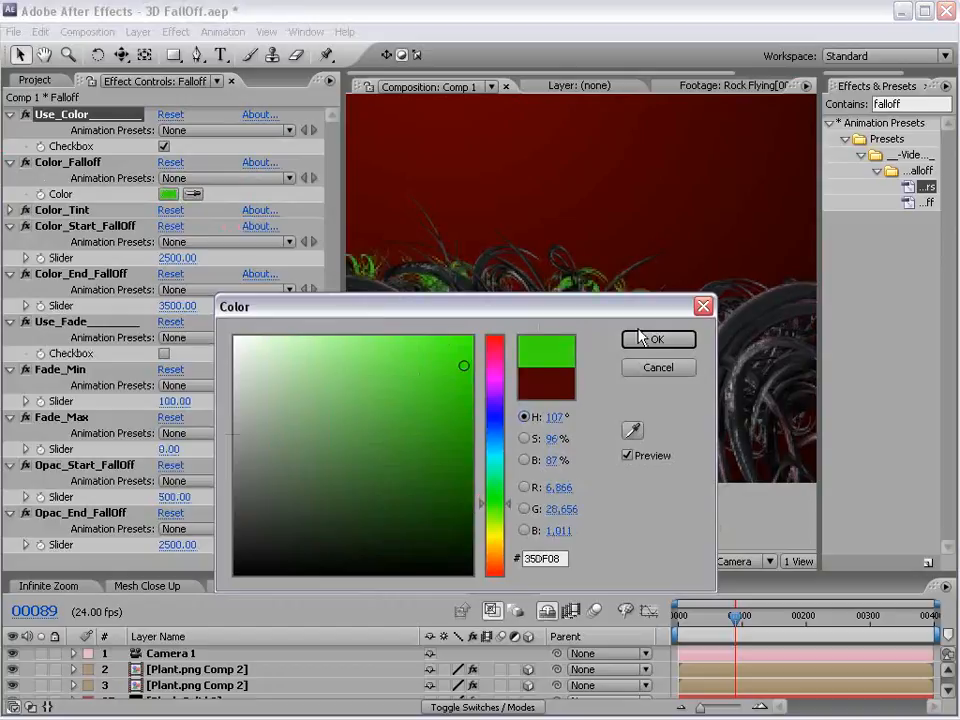
pyautogui.click(657, 341)
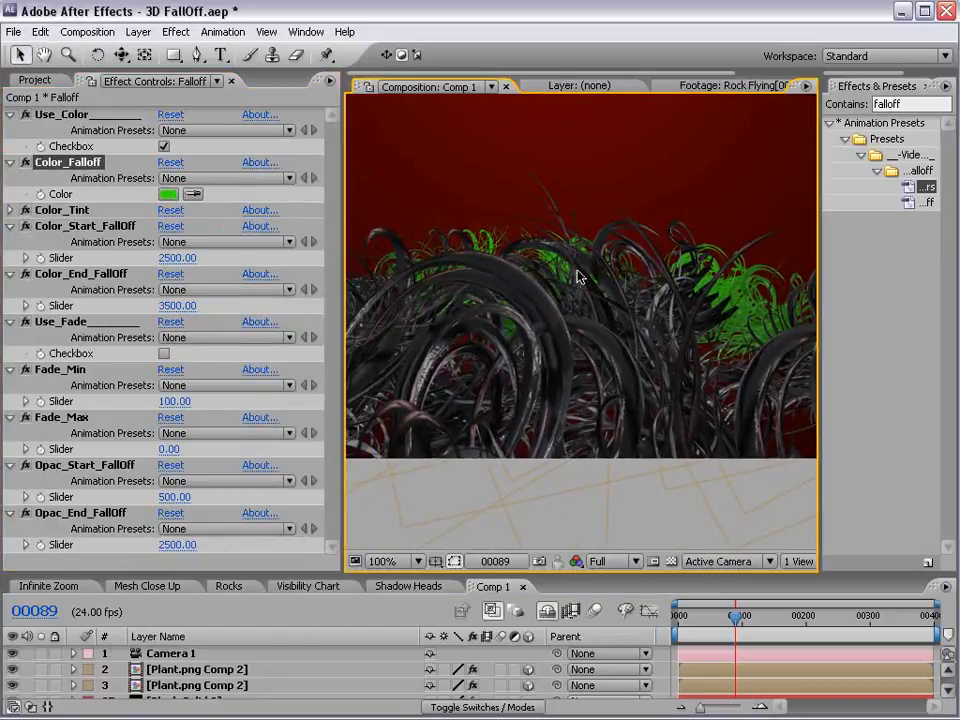
# Step: Set the Falloff layer's Color_Tint amount to 90
pyautogui.click(9, 210)
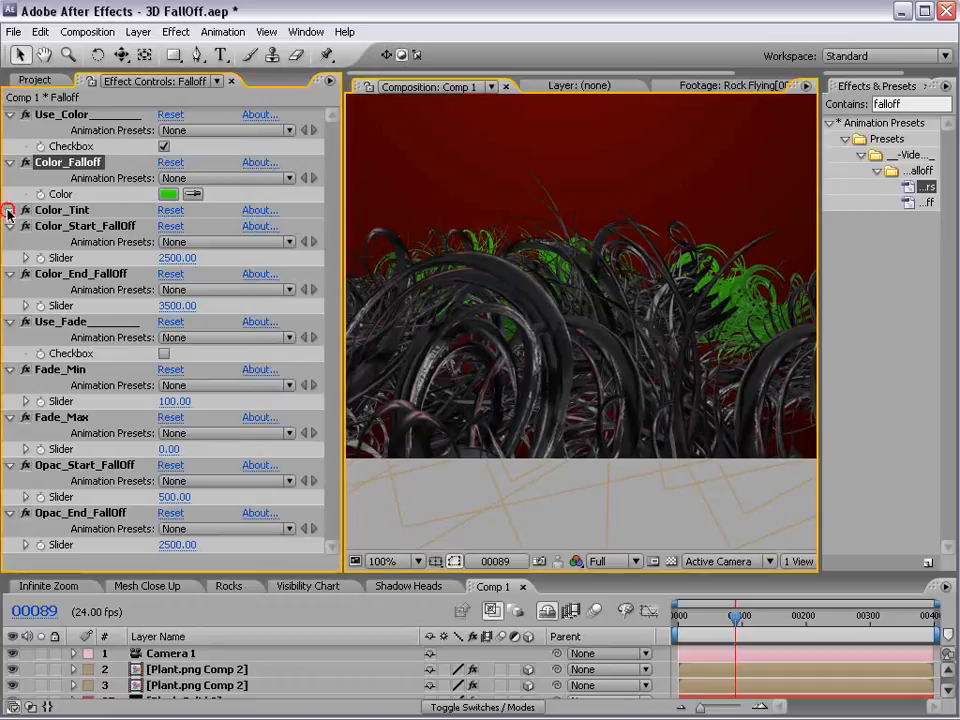
pyautogui.click(200, 241)
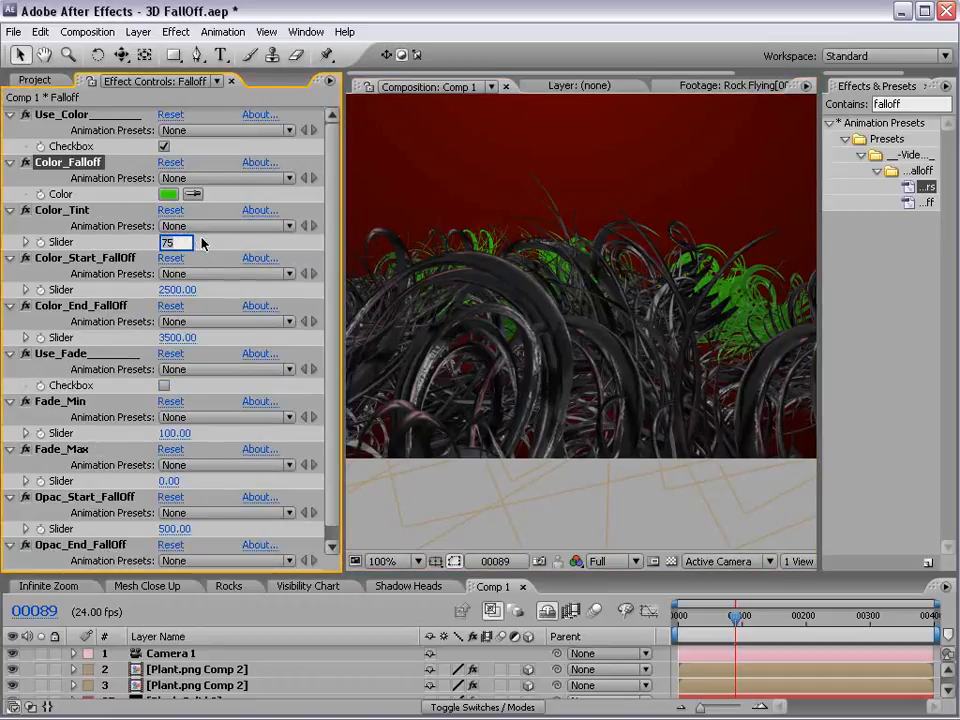
pyautogui.press('Return')
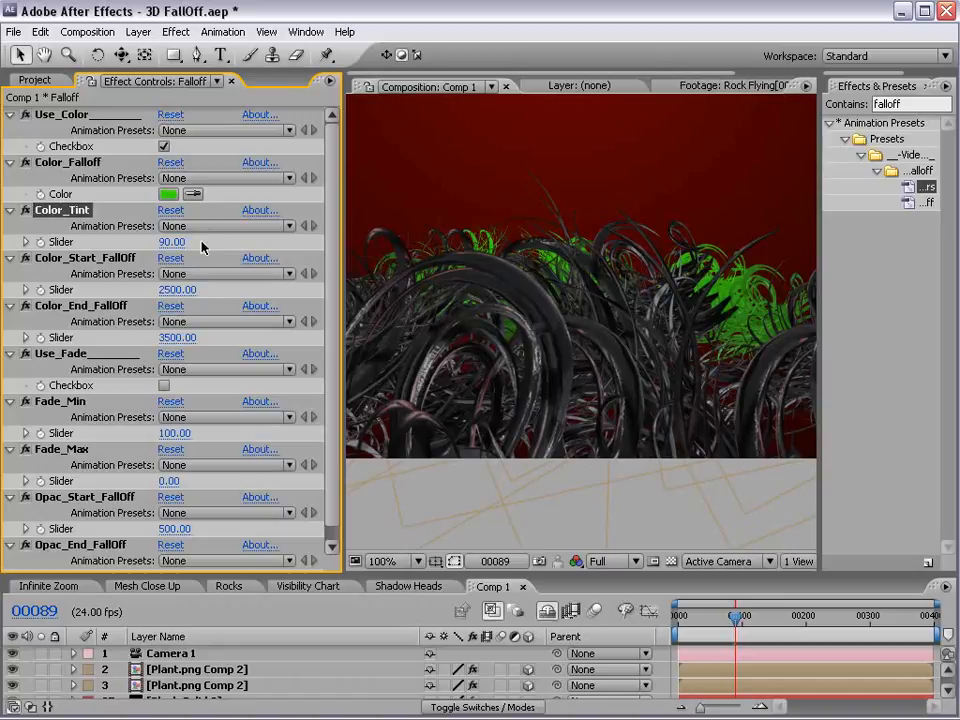
# Step: Set Color_Start_FallOff to 500 and Color_End_FallOff to 2500
pyautogui.click(176, 289)
pyautogui.write('500')
pyautogui.press('Return')
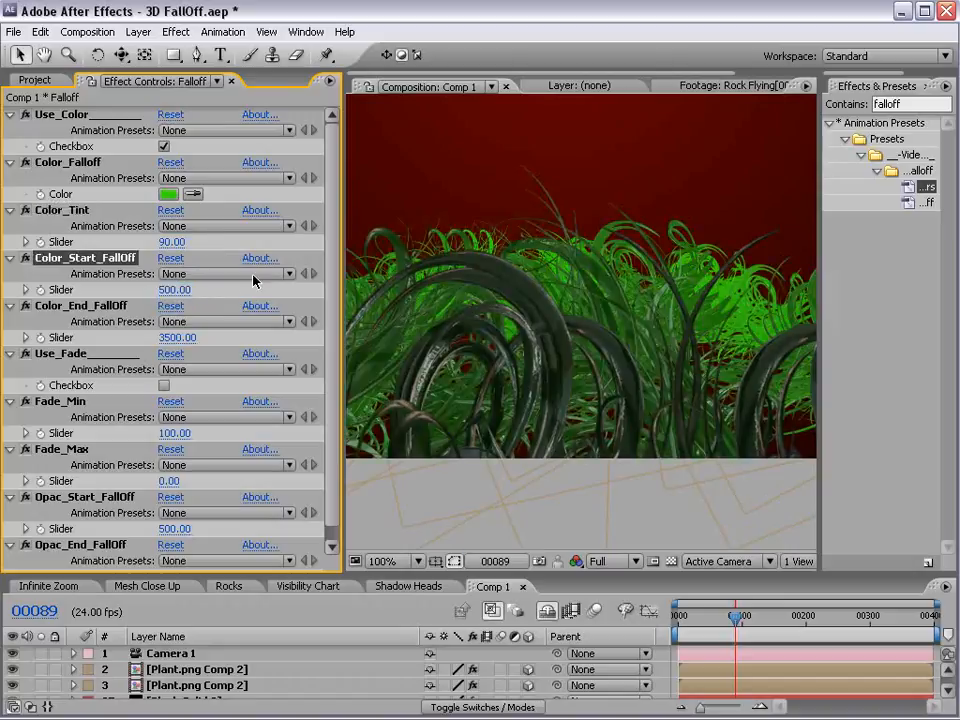
pyautogui.click(176, 337)
pyautogui.write('2500')
pyautogui.press('Return')
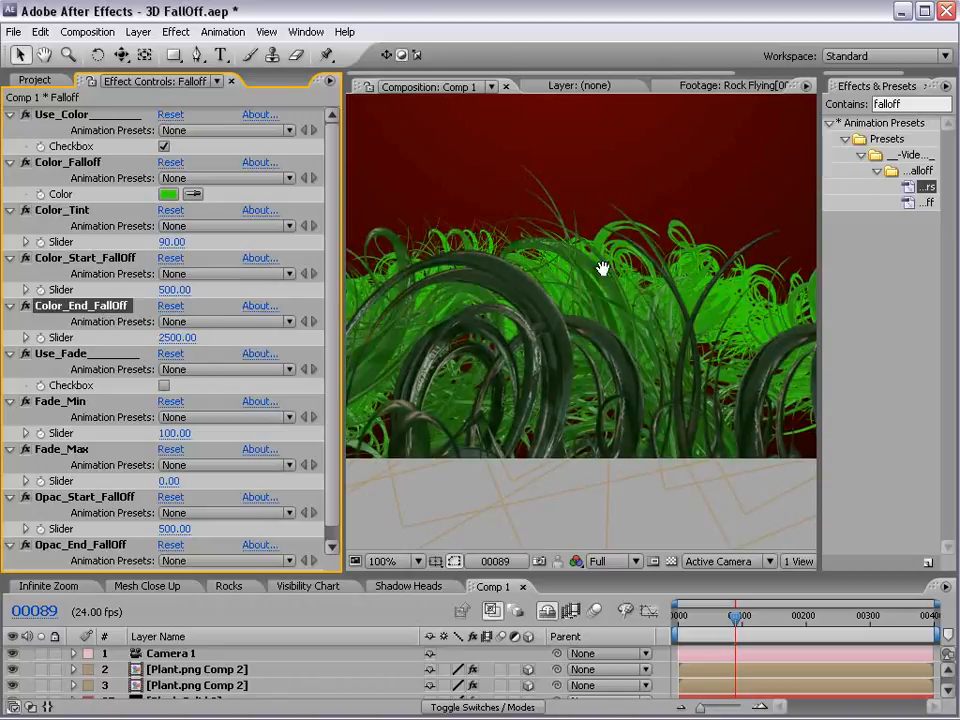
# Step: Orbit and dolly the camera through the plants to check how the green tint changes with distance
pyautogui.scroll(-2, 572, 350)
pyautogui.moveTo(572, 350); pyautogui.dragTo(606, 334)
pyautogui.press('c')
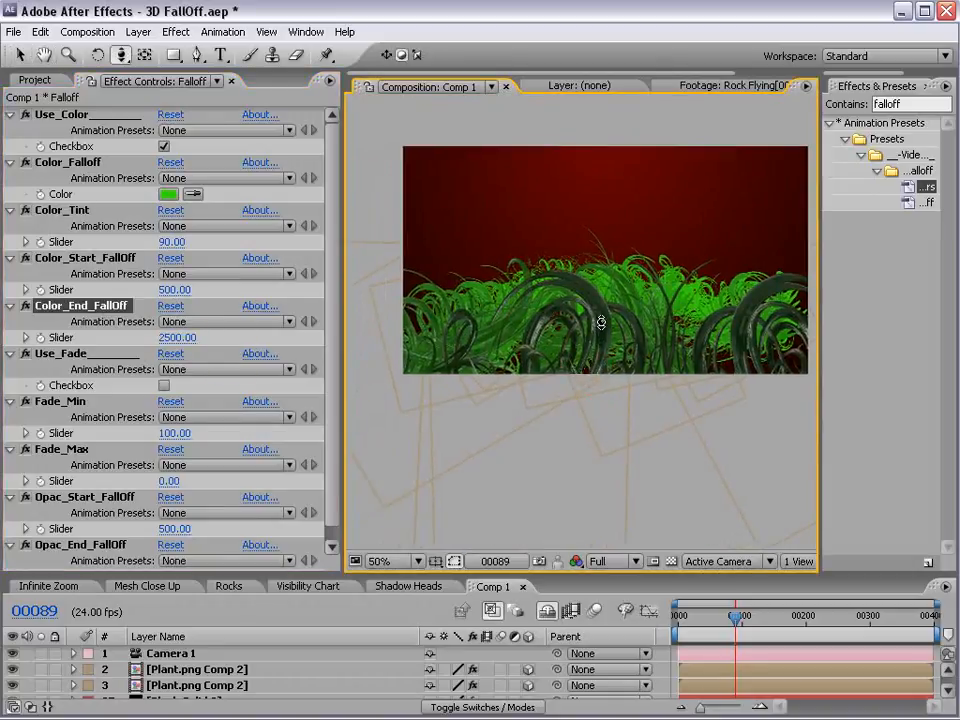
pyautogui.moveTo(120, 55); pyautogui.dragTo(181, 98)
pyautogui.moveTo(595, 277); pyautogui.dragTo(507, 320)
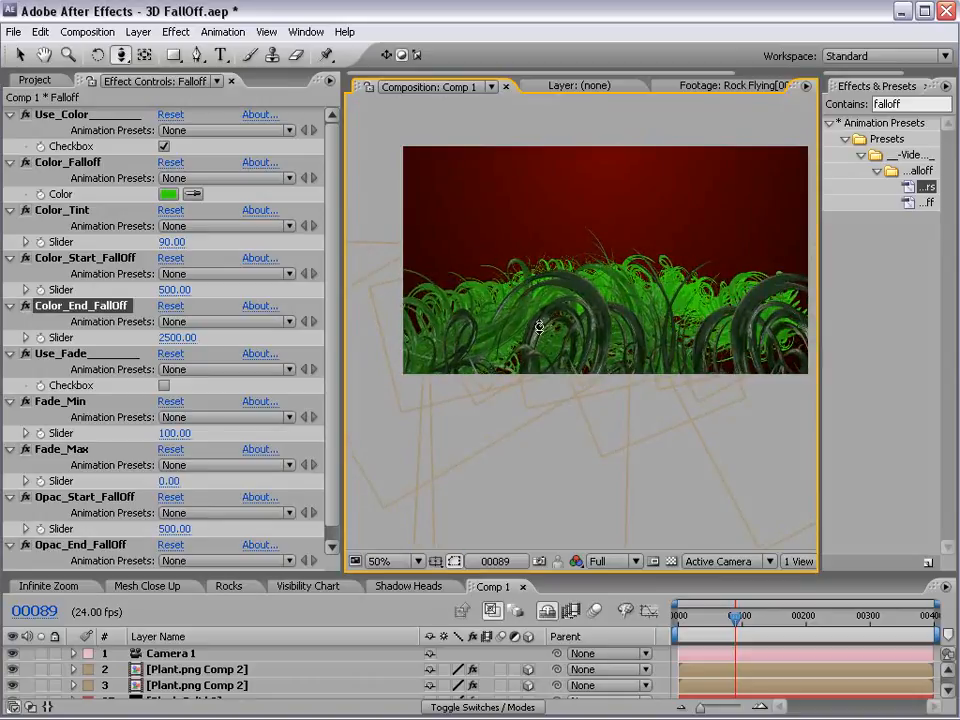
pyautogui.moveTo(121, 54); pyautogui.dragTo(165, 62)
pyautogui.moveTo(603, 310); pyautogui.dragTo(527, 294)
pyautogui.press('v')
pyautogui.press('c')
pyautogui.press('c')
pyautogui.press('c')
pyautogui.moveTo(602, 268); pyautogui.dragTo(634, 457)
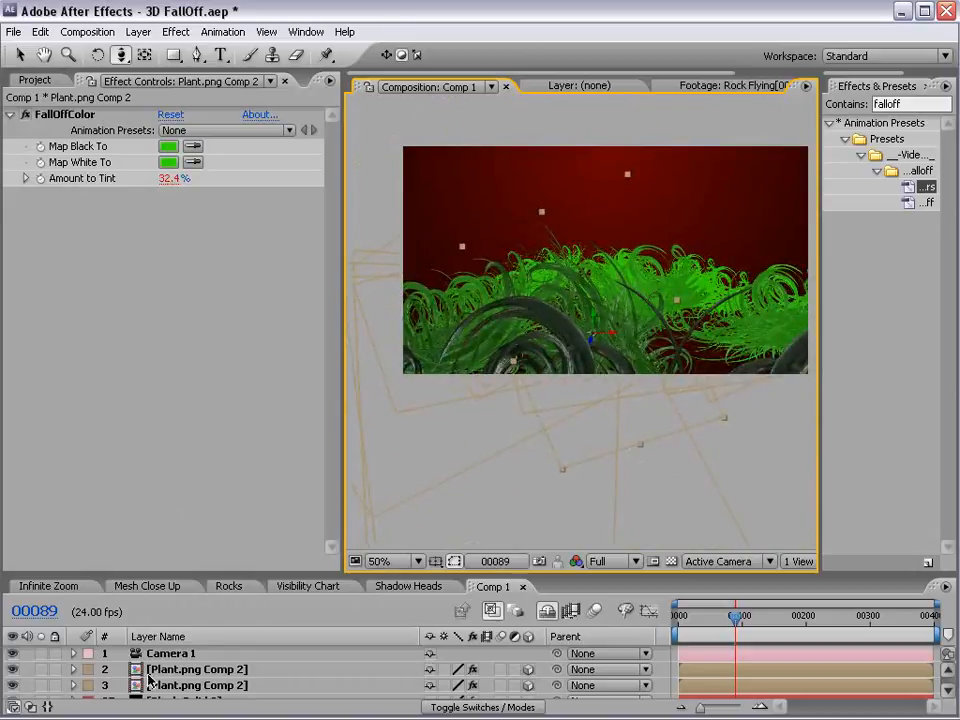
# Step: Raise the Falloff layer's Color_Start_FallOff to 1179 and move the camera to check the nearby plants
pyautogui.moveTo(222, 572); pyautogui.dragTo(225, 465)
pyautogui.click(180, 602)
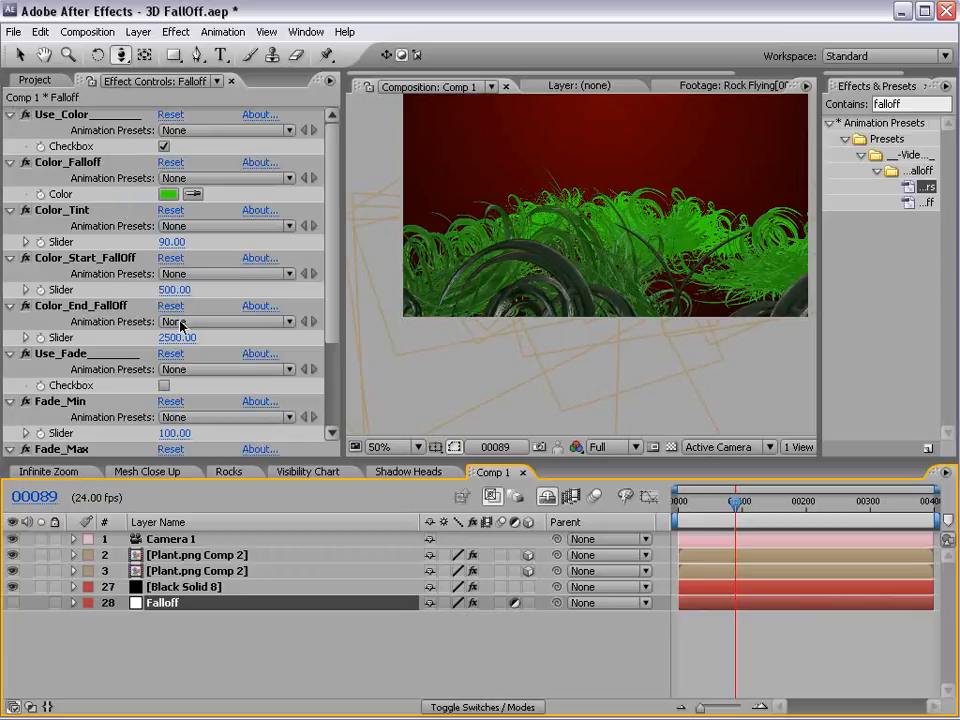
pyautogui.moveTo(166, 292); pyautogui.dragTo(307, 280)
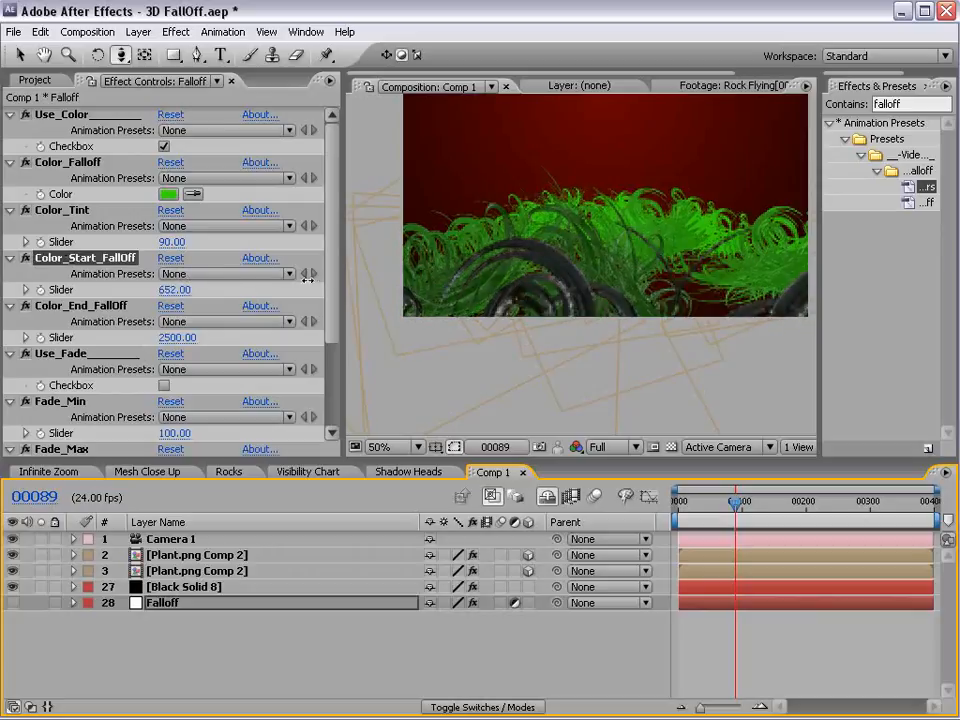
pyautogui.moveTo(422, 275); pyautogui.dragTo(561, 268)
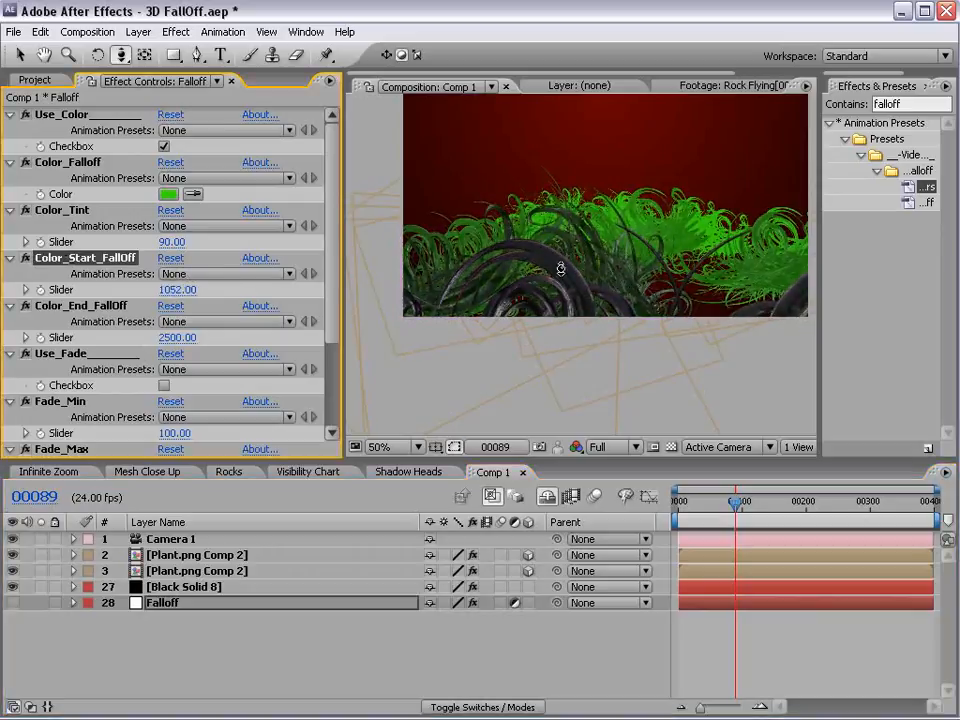
pyautogui.moveTo(186, 289); pyautogui.dragTo(297, 285)
pyautogui.moveTo(633, 285); pyautogui.dragTo(585, 228)
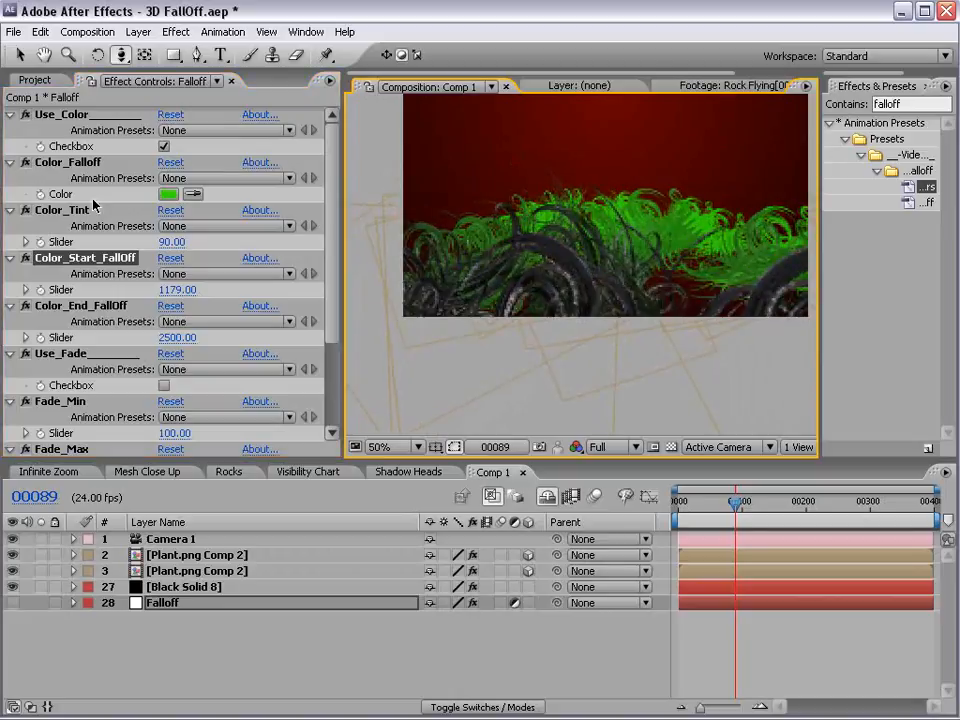
# Step: Sample the background's dark red as Color_Falloff and adjust it to a brighter burnt orange
pyautogui.click(193, 194)
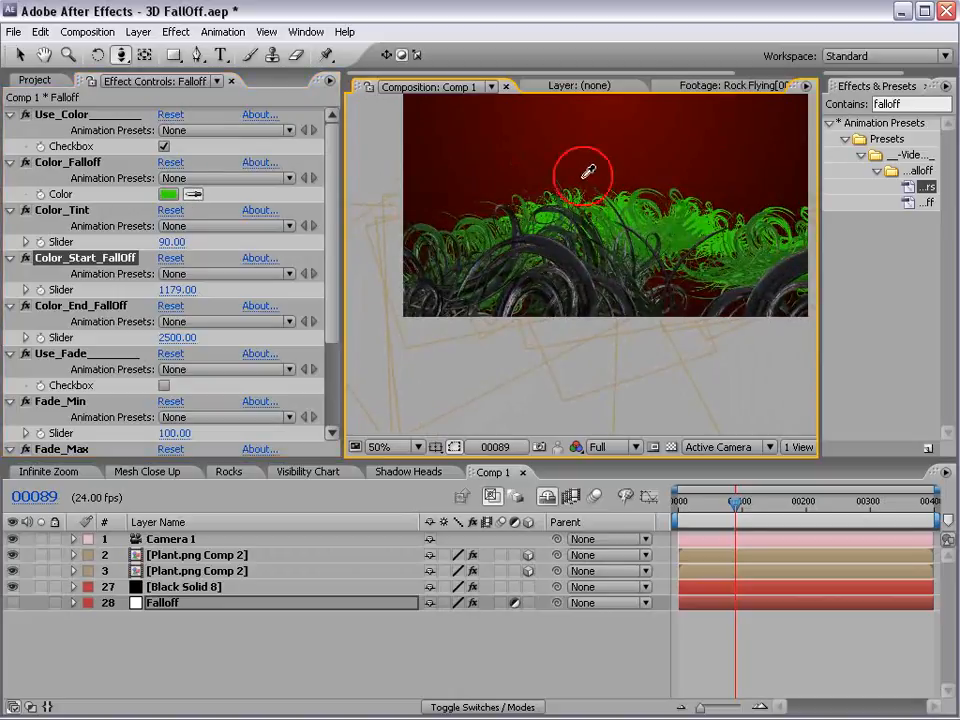
pyautogui.click(735, 195)
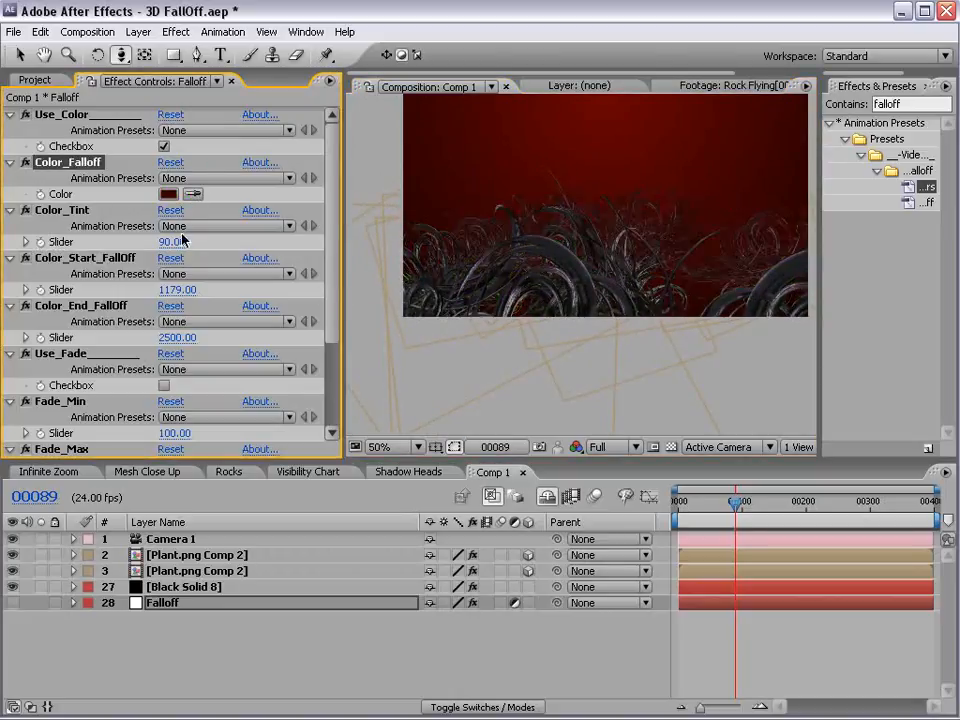
pyautogui.click(168, 194)
pyautogui.moveTo(520, 570); pyautogui.dragTo(497, 560)
pyautogui.moveTo(471, 520); pyautogui.dragTo(478, 478)
pyautogui.moveTo(497, 540); pyautogui.dragTo(497, 566)
pyautogui.moveTo(469, 484)
pyautogui.mouseDown()
pyautogui.moveTo(465, 466)
pyautogui.moveTo(426, 459)
pyautogui.moveTo(438, 460)
pyautogui.mouseUp()
pyautogui.click(660, 339)
# Step: Move the camera to a new view of the orange-tinted plants and set the preview resolution to Half
pyautogui.press('h')
pyautogui.moveTo(658, 234); pyautogui.dragTo(628, 271)
pyautogui.scroll(1, 583, 304)
pyautogui.scroll(-1, 596, 262)
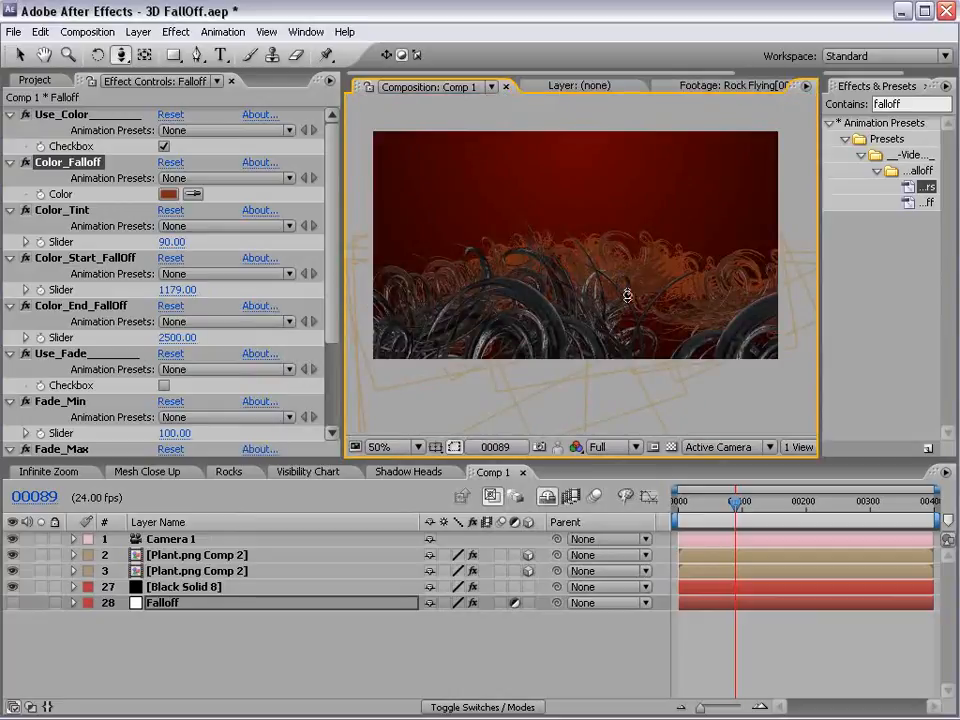
pyautogui.moveTo(585, 327); pyautogui.dragTo(552, 277)
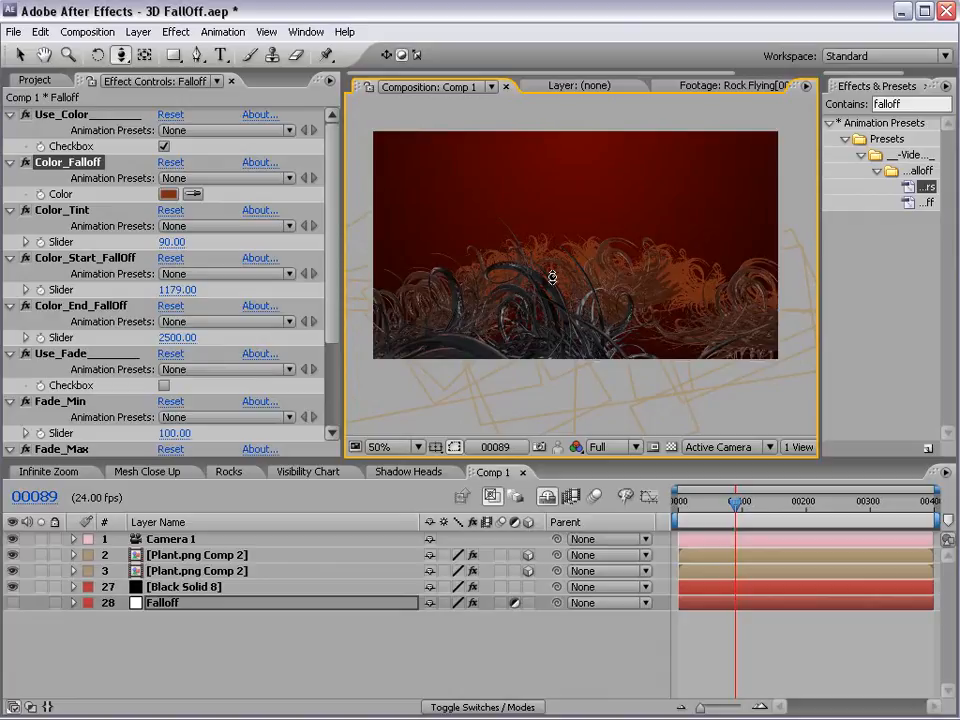
pyautogui.click(607, 447)
pyautogui.click(617, 476)
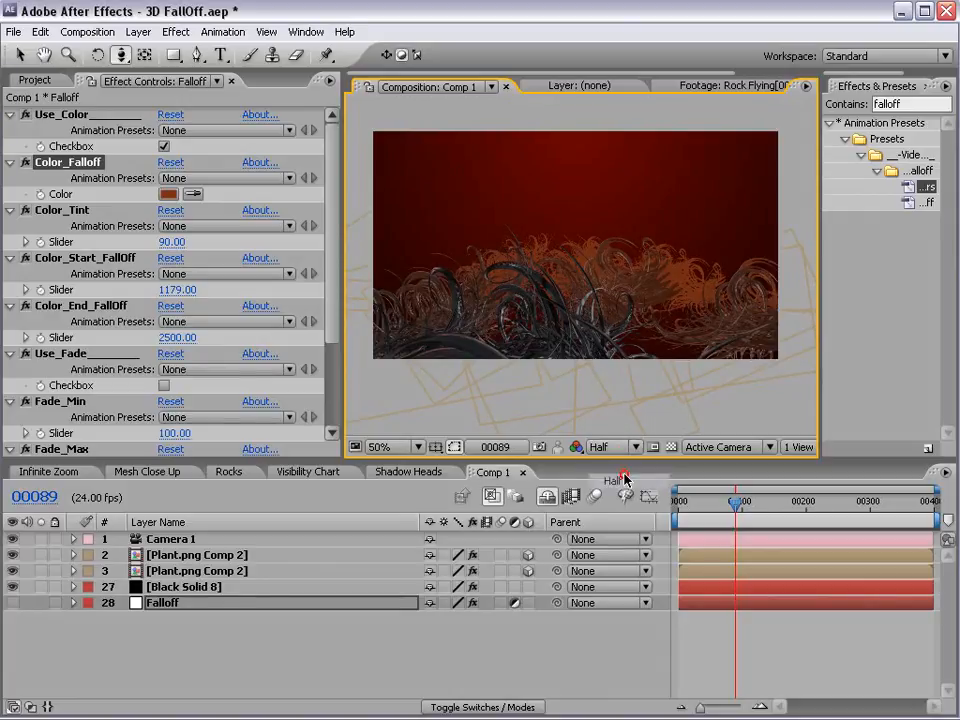
# Step: Turn on Depth of Field in the Camera Options of Camera 1
pyautogui.click(705, 673)
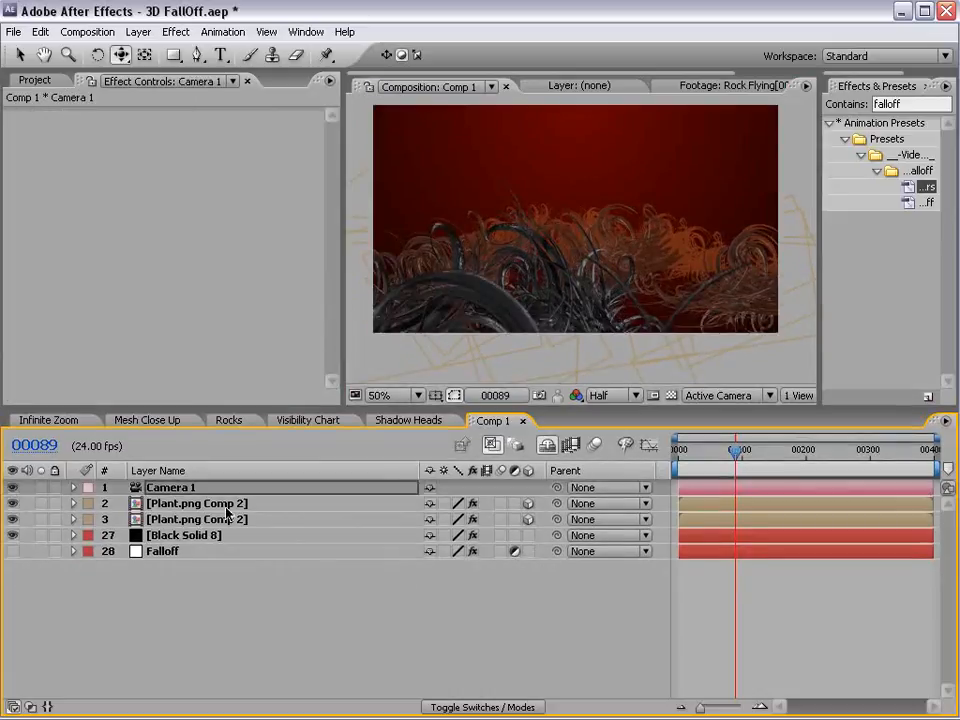
pyautogui.click(174, 488)
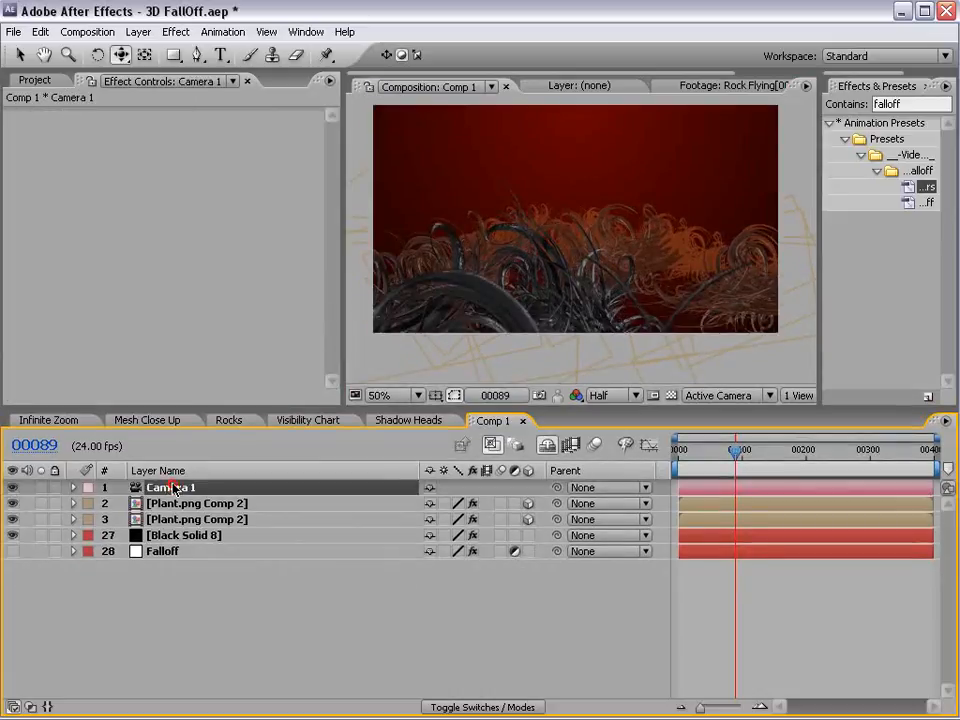
pyautogui.click(73, 488)
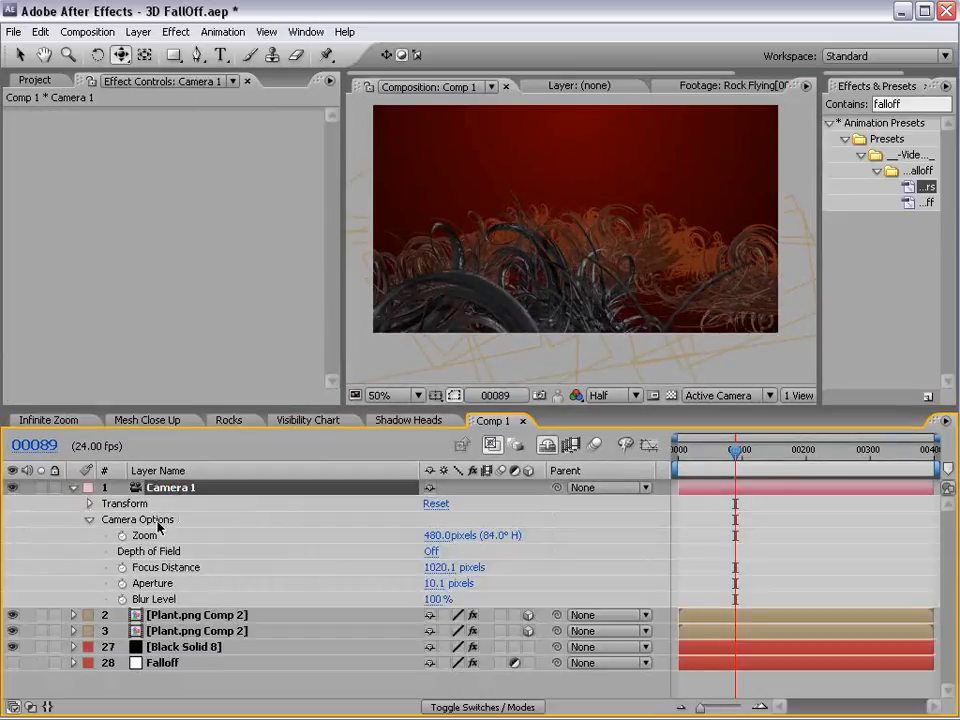
pyautogui.click(429, 553)
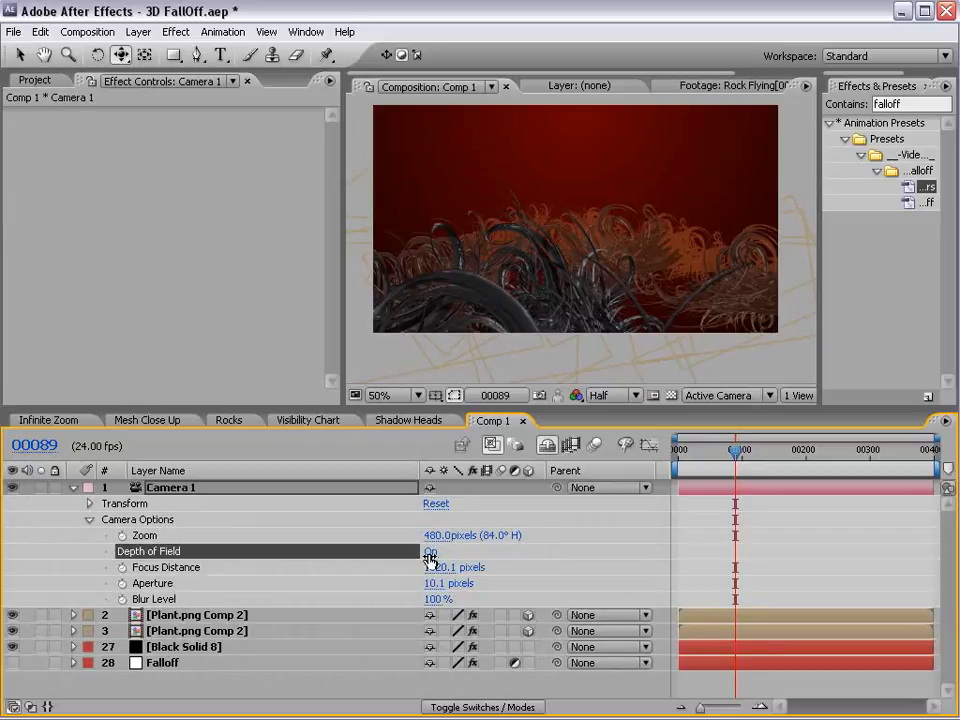
# Step: Set Camera 1's Aperture to 113 pixels and Blur Level to 489%, and reposition the camera to see the depth blur
pyautogui.click(428, 584)
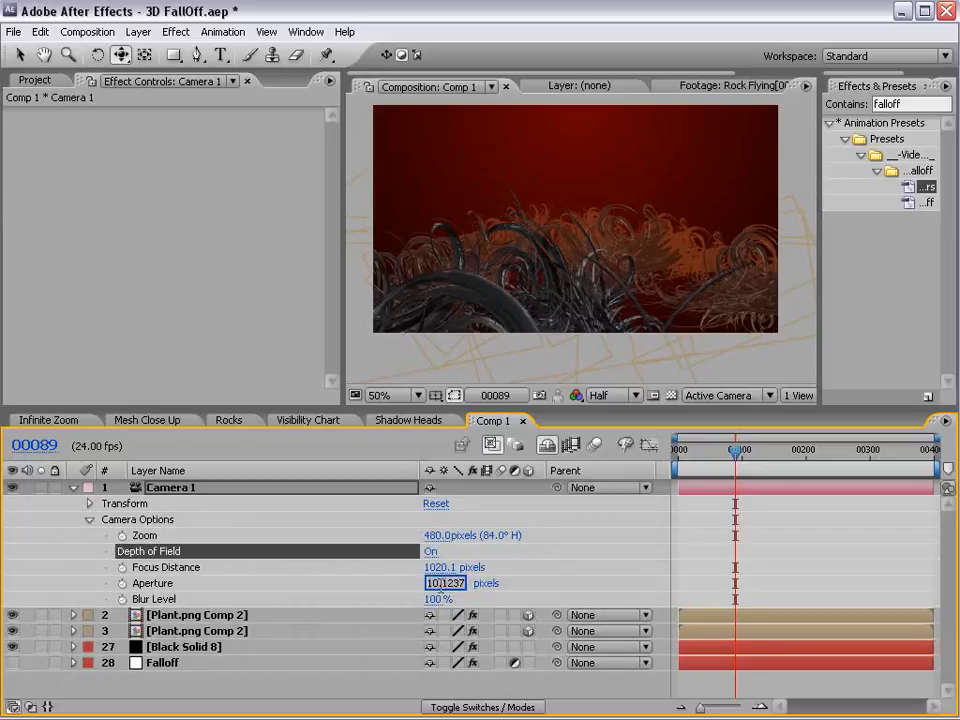
pyautogui.write('60')
pyautogui.press('Return')
pyautogui.moveTo(432, 606); pyautogui.dragTo(467, 585)
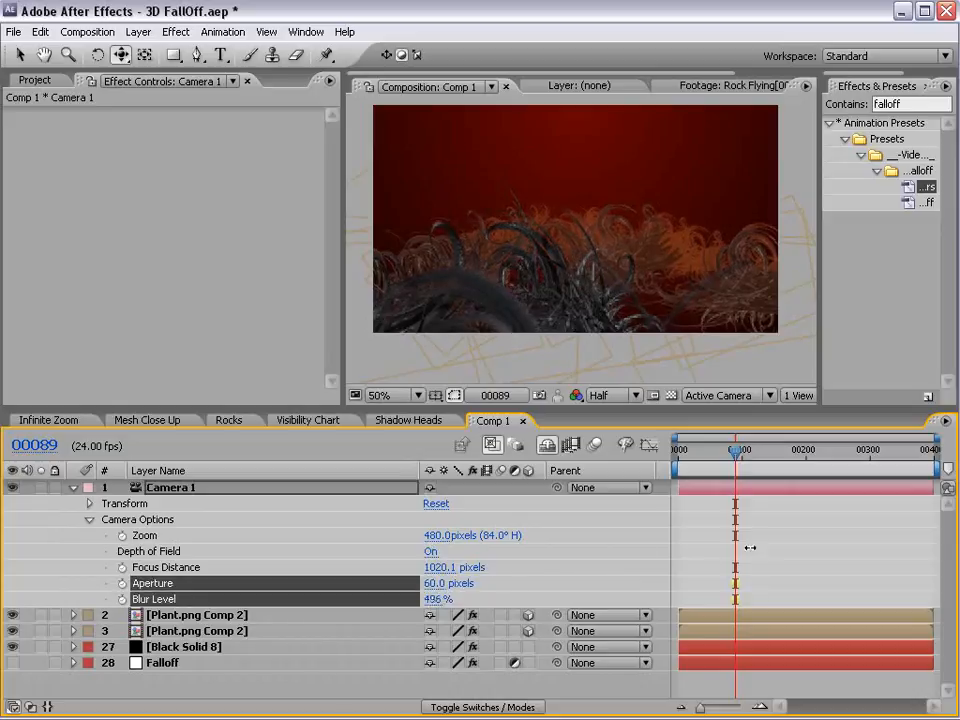
pyautogui.moveTo(762, 540); pyautogui.dragTo(732, 535)
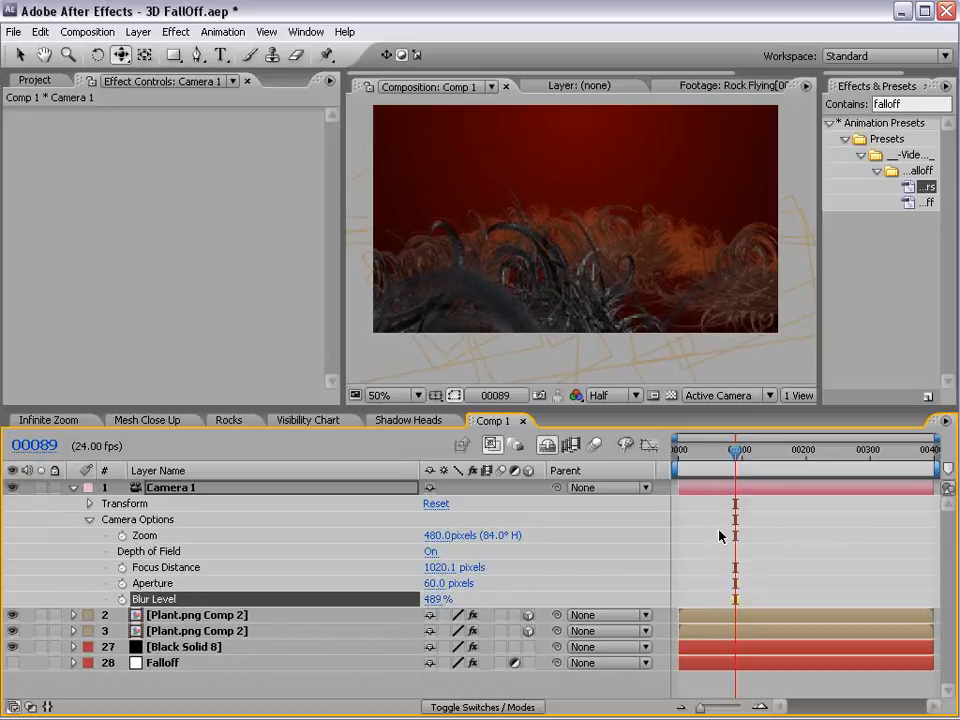
pyautogui.moveTo(437, 584); pyautogui.dragTo(471, 557)
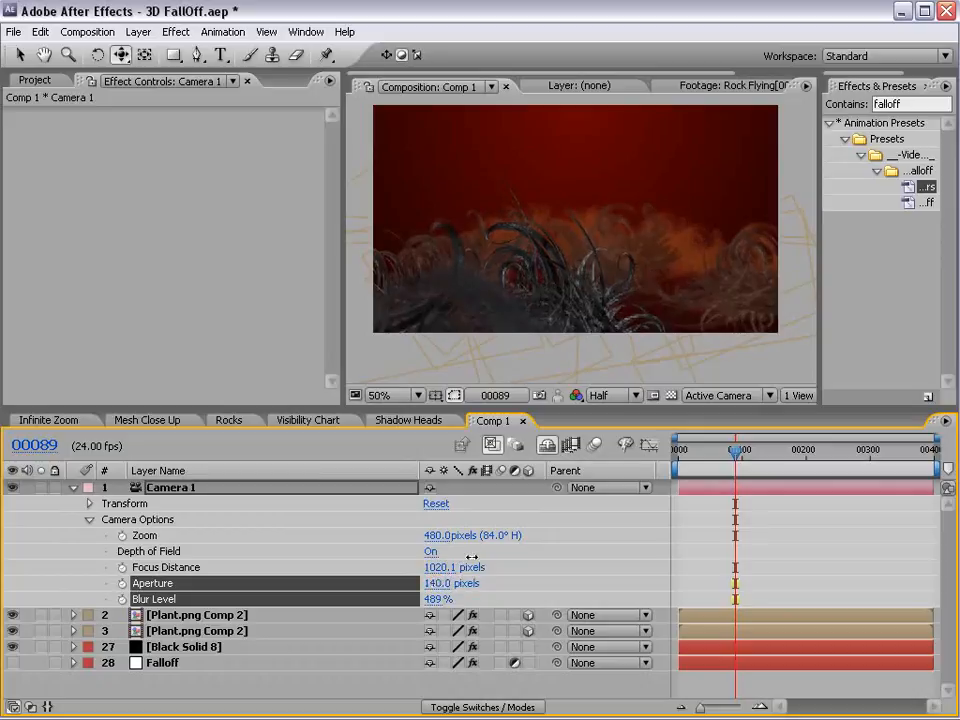
pyautogui.moveTo(573, 257)
pyautogui.mouseDown()
pyautogui.moveTo(561, 287)
pyautogui.moveTo(555, 270)
pyautogui.moveTo(583, 268)
pyautogui.moveTo(606, 246)
pyautogui.moveTo(603, 262)
pyautogui.moveTo(579, 268)
pyautogui.moveTo(589, 264)
pyautogui.moveTo(600, 294)
pyautogui.moveTo(575, 207)
pyautogui.moveTo(559, 236)
pyautogui.moveTo(606, 231)
pyautogui.moveTo(568, 272)
pyautogui.mouseUp()
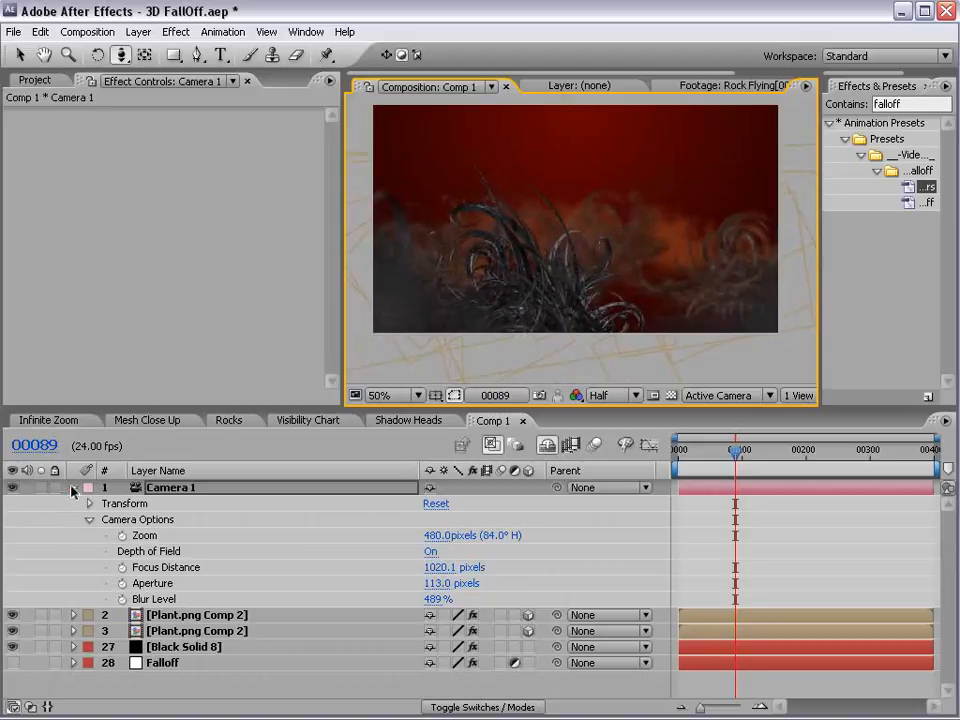
pyautogui.click(73, 488)
# Step: Add a comp-sized black solid and apply the CC Particle World effect to it
pyautogui.click(138, 32)
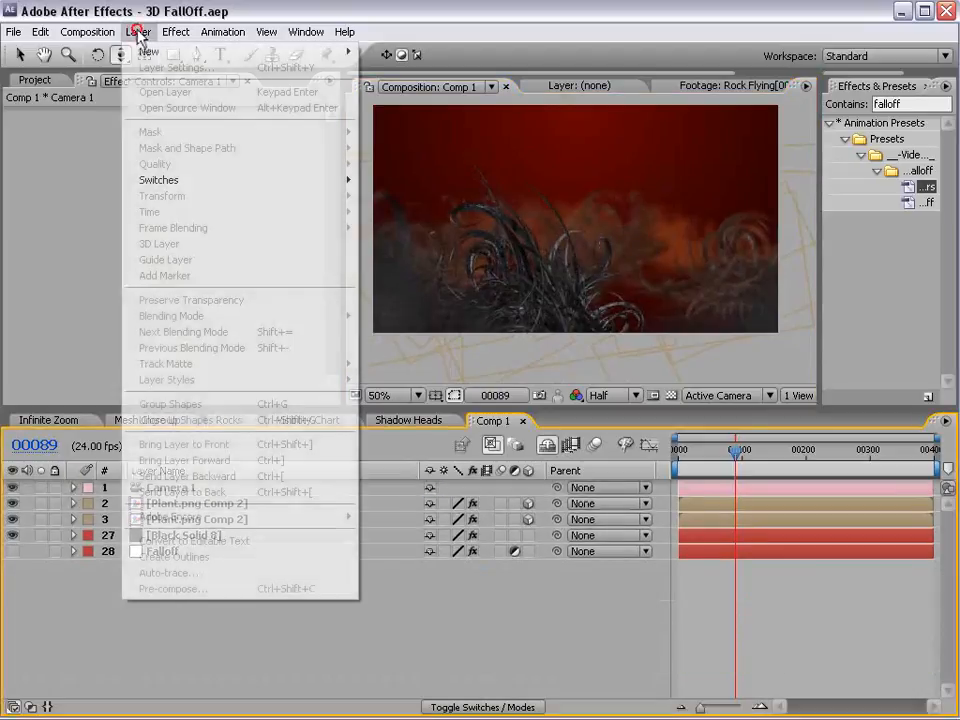
pyautogui.moveTo(140, 51)
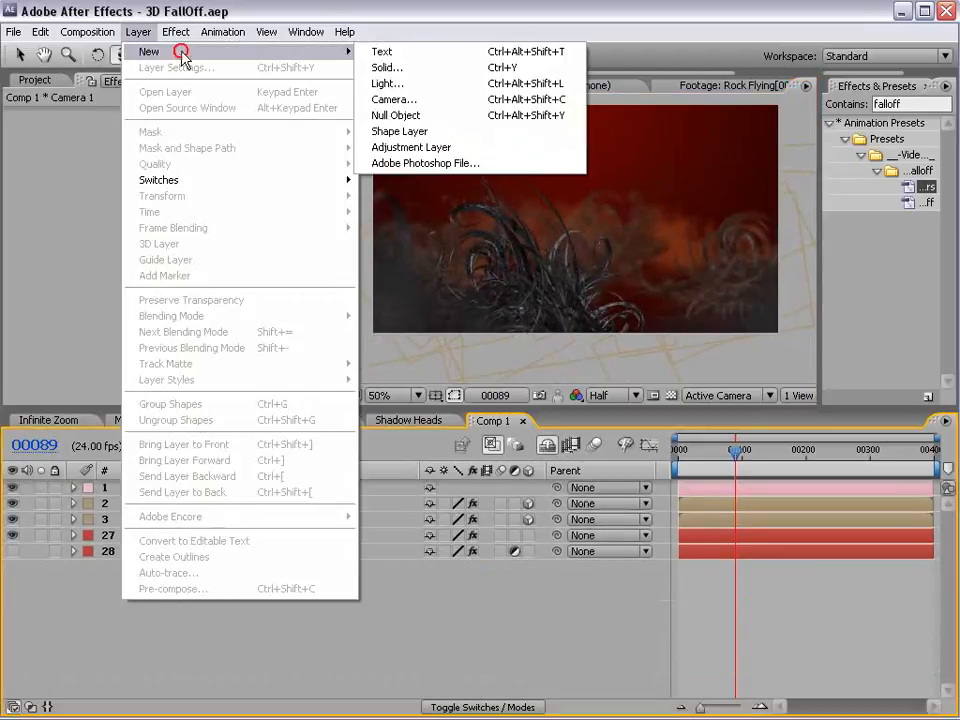
pyautogui.click(399, 71)
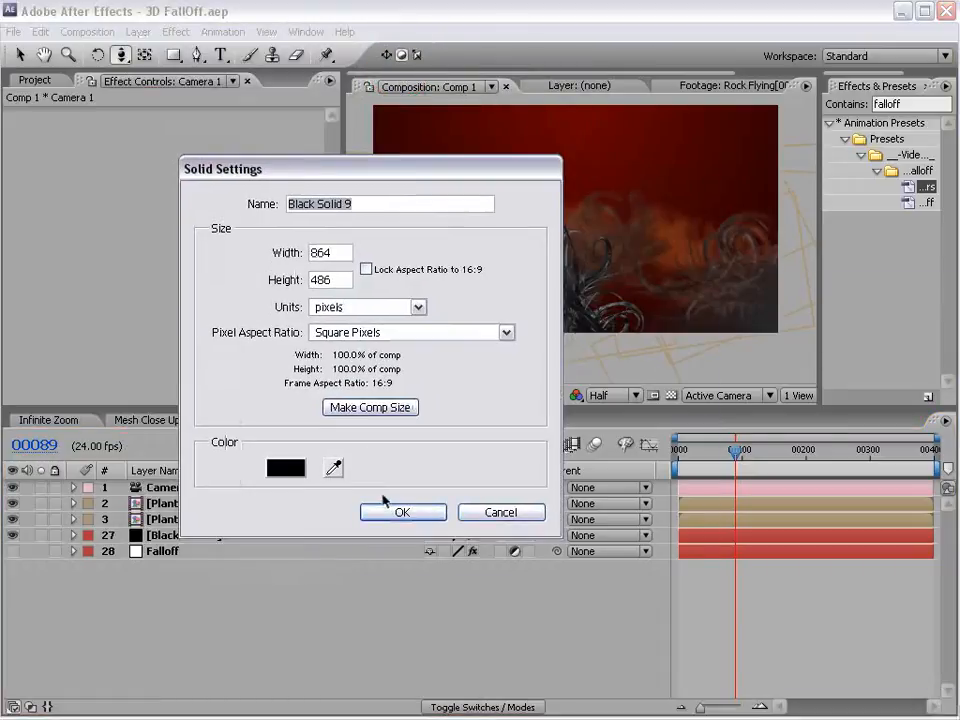
pyautogui.click(398, 511)
pyautogui.click(176, 32)
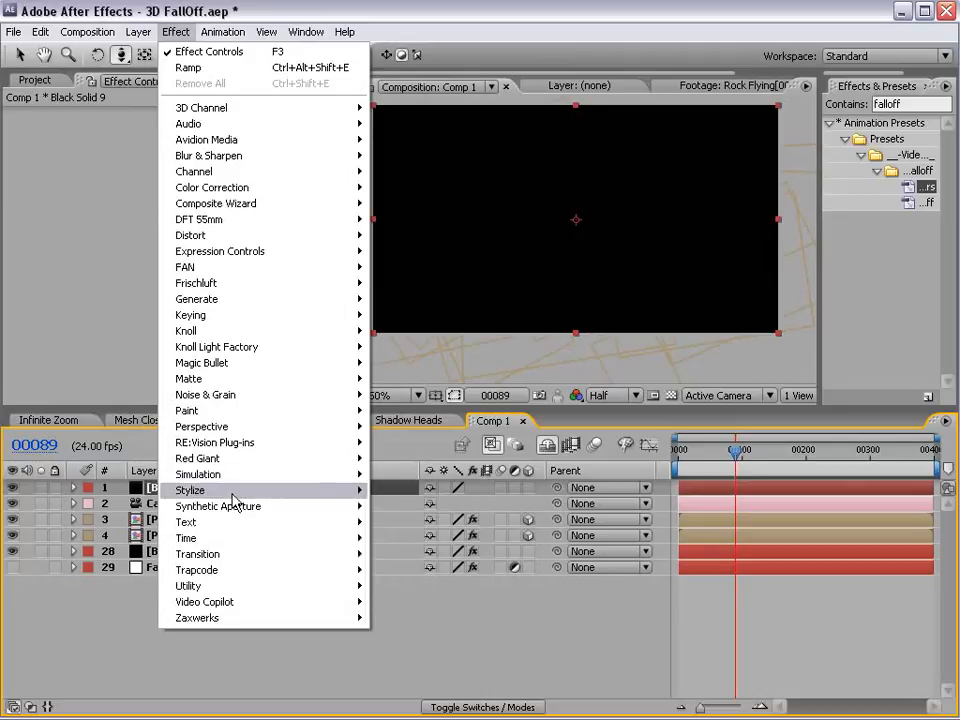
pyautogui.moveTo(240, 474)
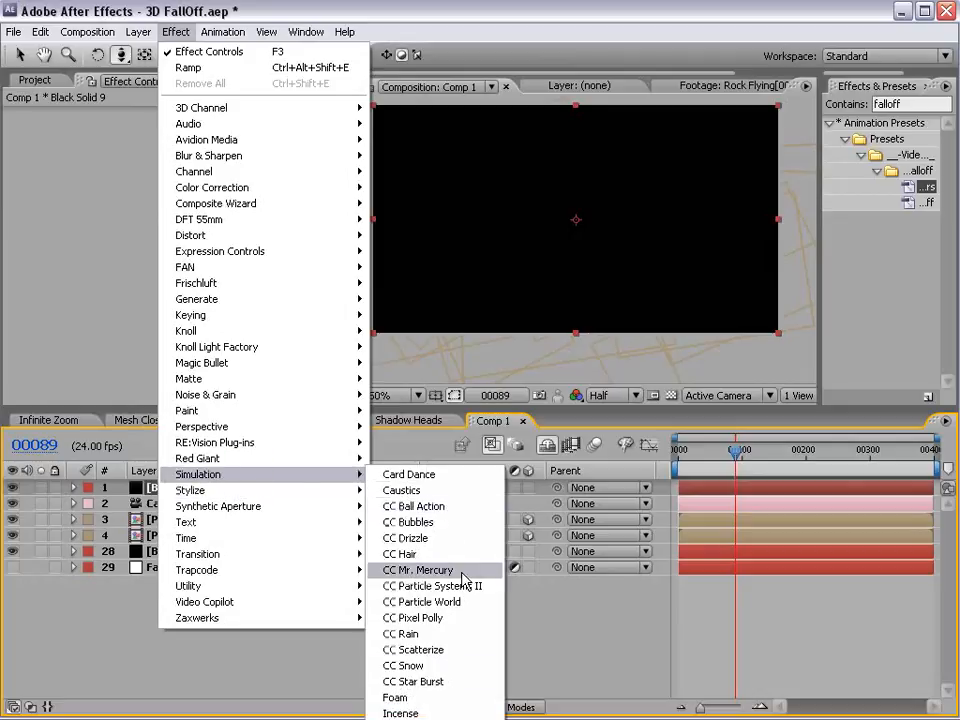
pyautogui.click(467, 602)
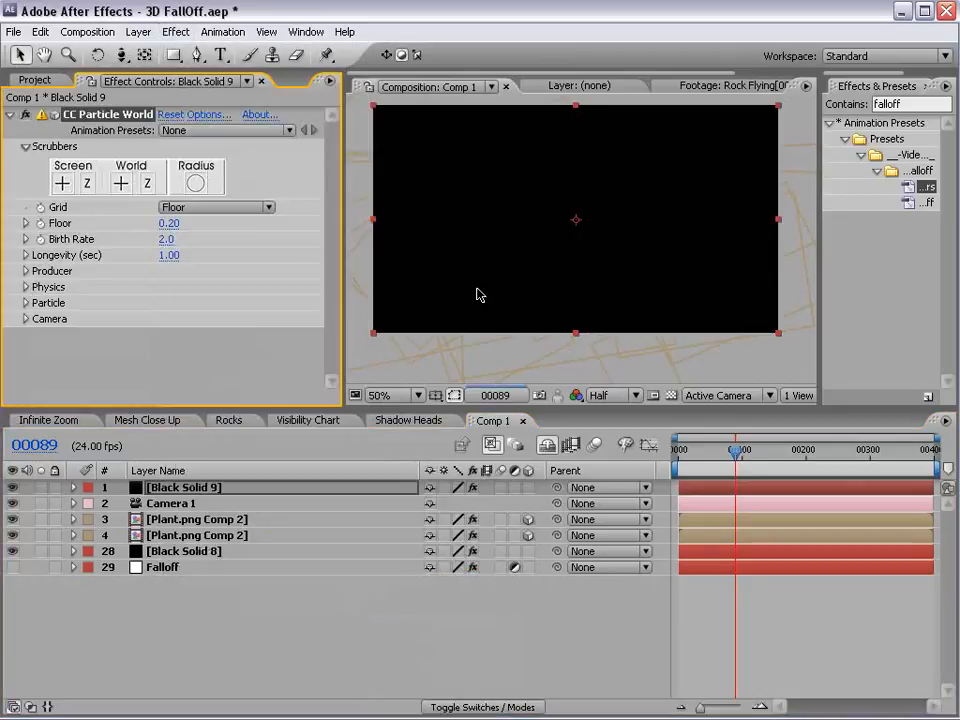
# Step: Turn off the CC Particle World grid and expand its Producer and Physics settings in an enlarged panel
pyautogui.click(190, 204)
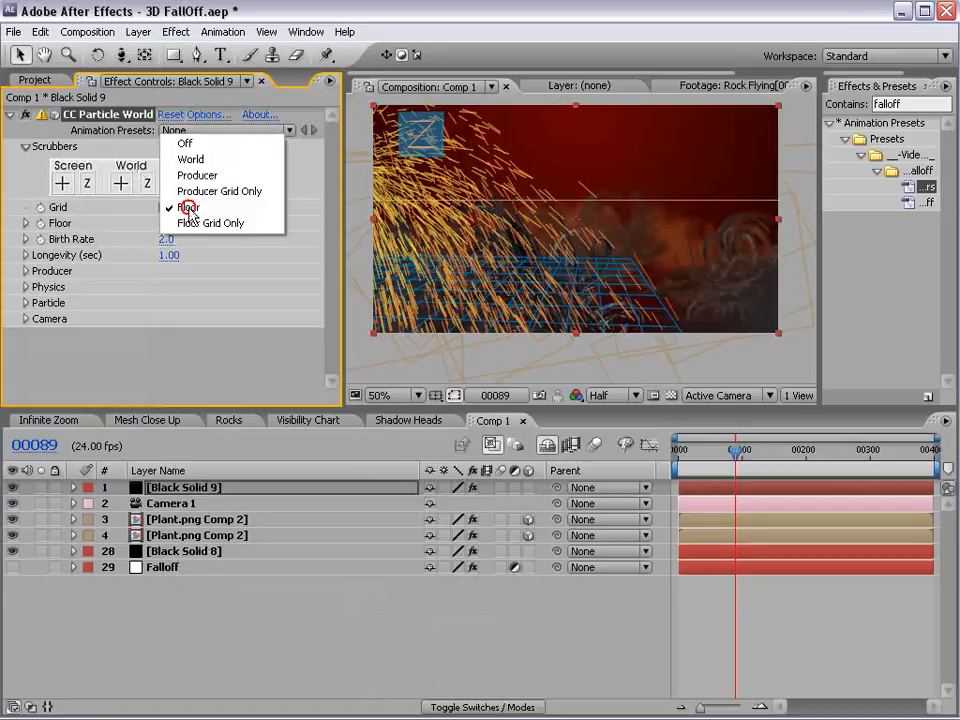
pyautogui.click(207, 142)
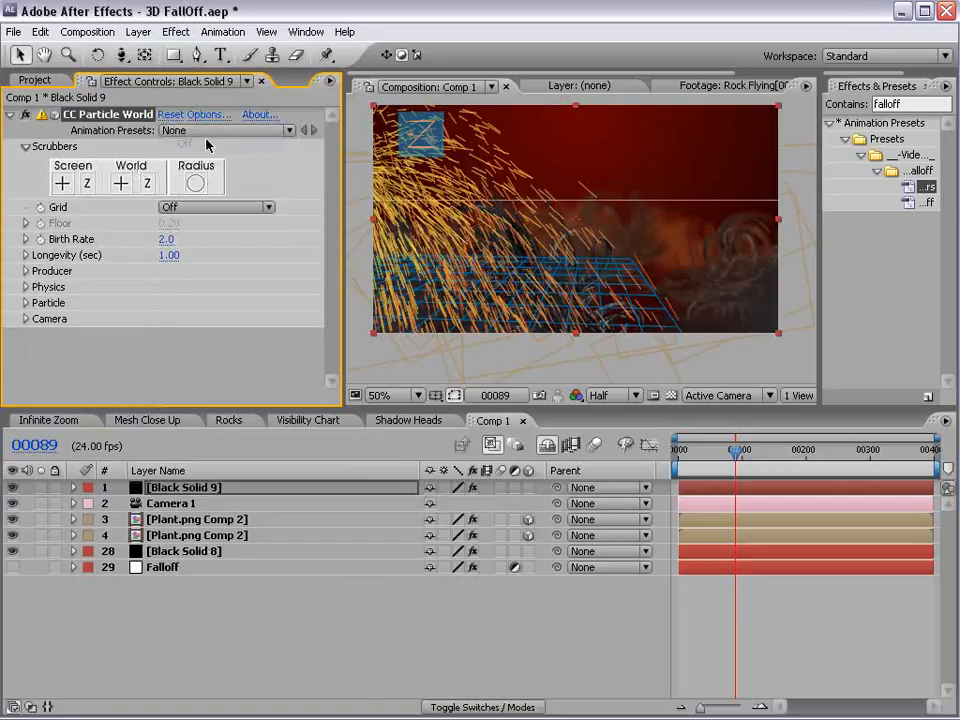
pyautogui.click(26, 271)
pyautogui.click(26, 382)
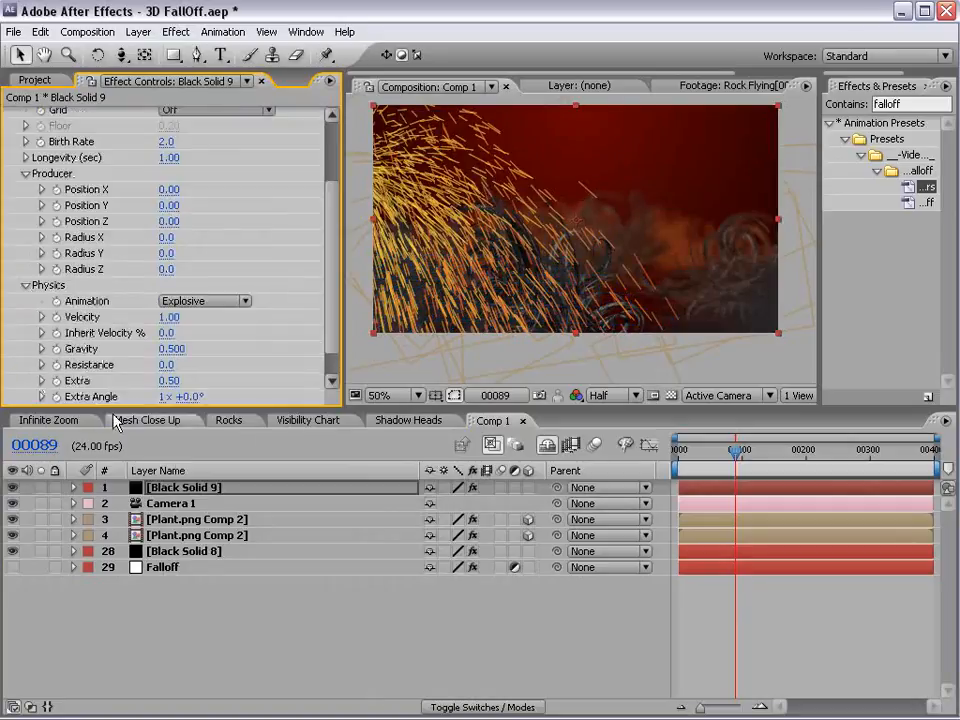
pyautogui.moveTo(135, 409); pyautogui.dragTo(668, 562)
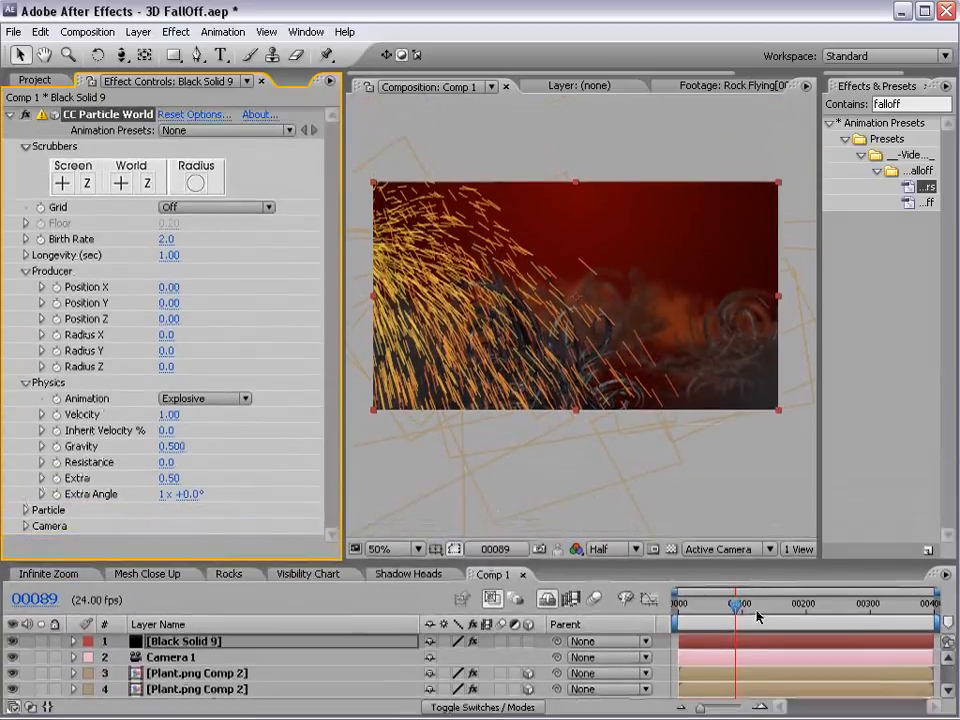
# Step: Solo the particle solid at frame 133 and set its Physics Velocity to 0.05 and Gravity to 0
pyautogui.click(760, 610)
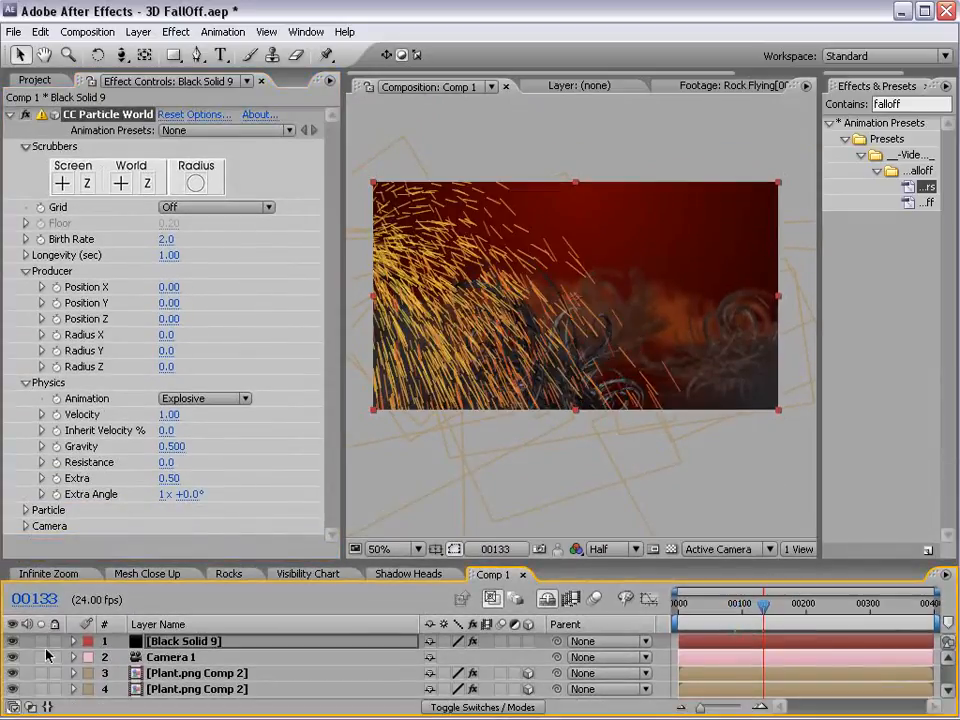
pyautogui.click(40, 641)
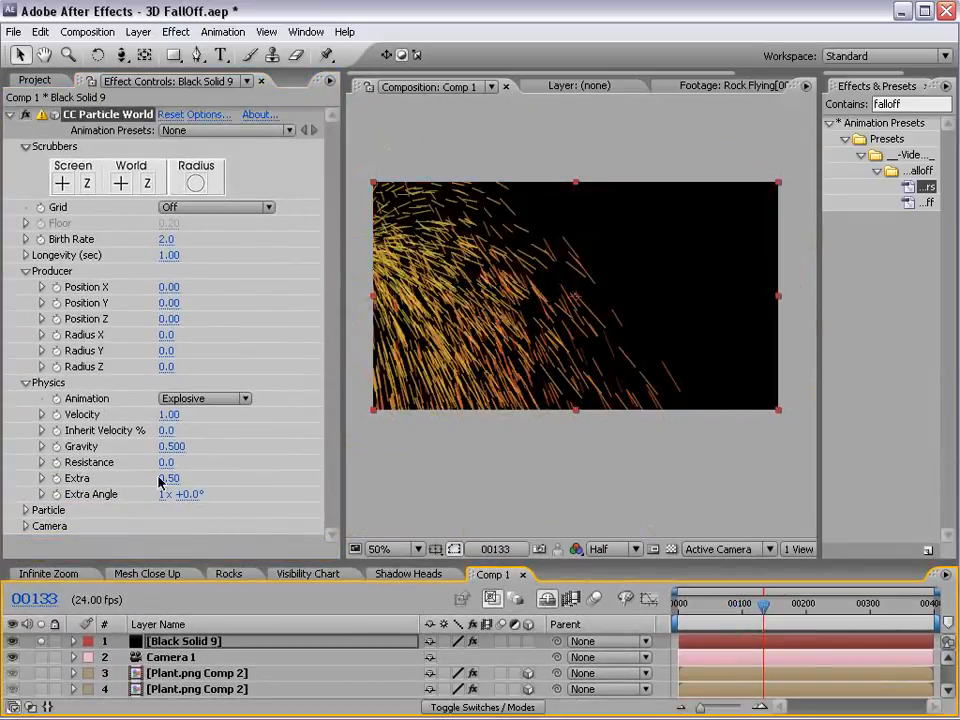
pyautogui.click(168, 414)
pyautogui.write('0')
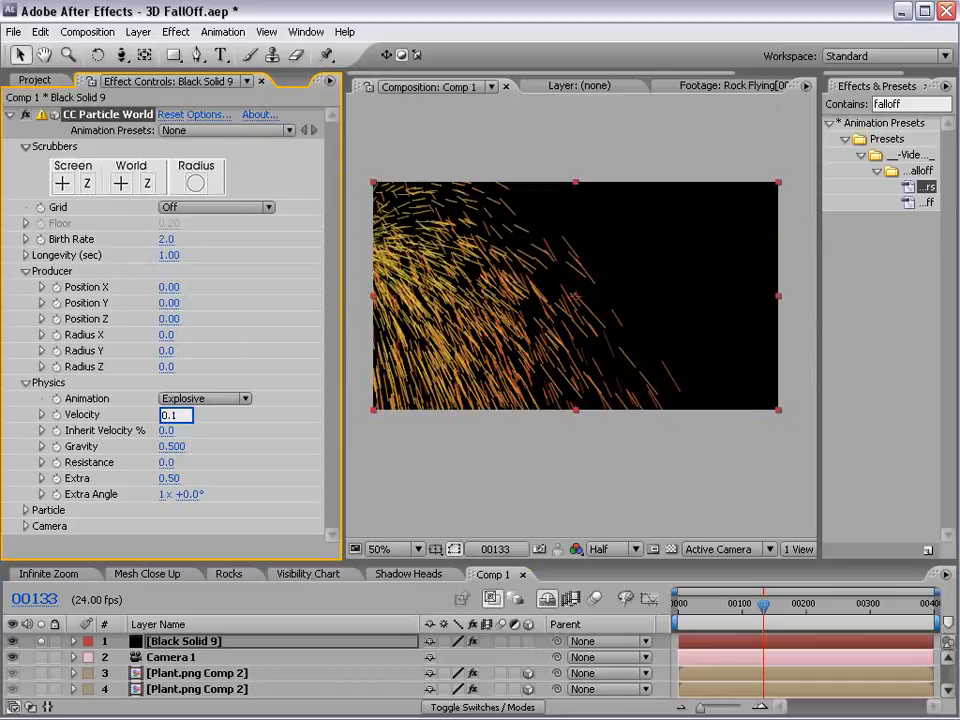
pyautogui.press('Return')
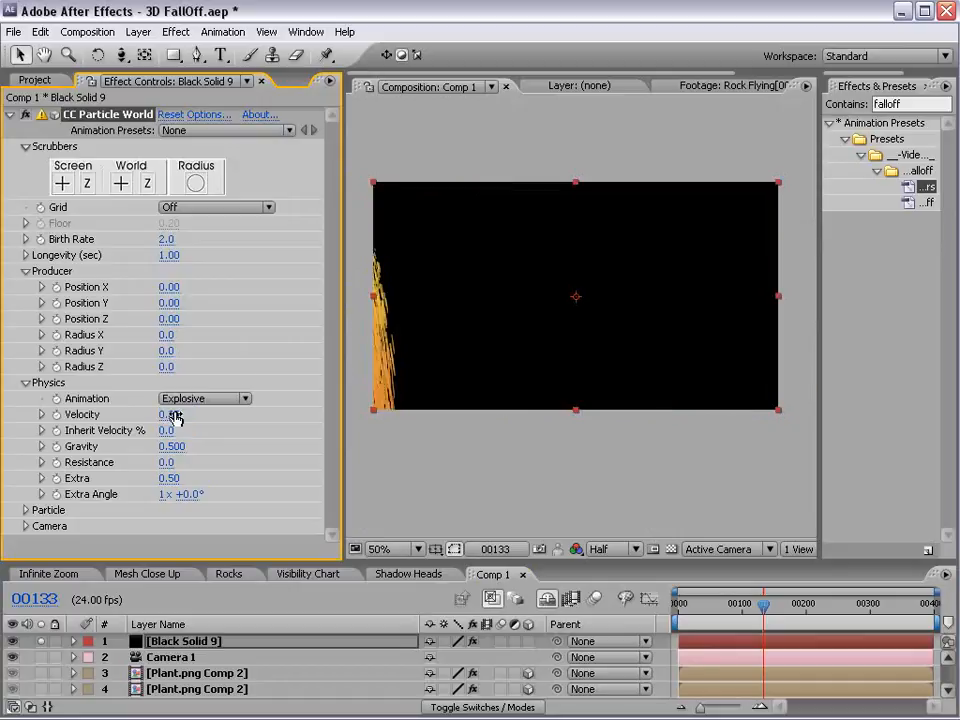
pyautogui.click(172, 446)
pyautogui.write('0.5')
pyautogui.press('BackSpace')
pyautogui.press('BackSpace')
pyautogui.press('BackSpace')
pyautogui.write('0')
pyautogui.press('Return')
# Step: Move the camera to face the particles and set the Producer radius to 0.6 in X, 0.2 in Y and 1.8 in Z
pyautogui.press('c')
pyautogui.moveTo(454, 294); pyautogui.dragTo(476, 335)
pyautogui.moveTo(170, 334); pyautogui.dragTo(206, 315)
pyautogui.moveTo(160, 355); pyautogui.dragTo(297, 334)
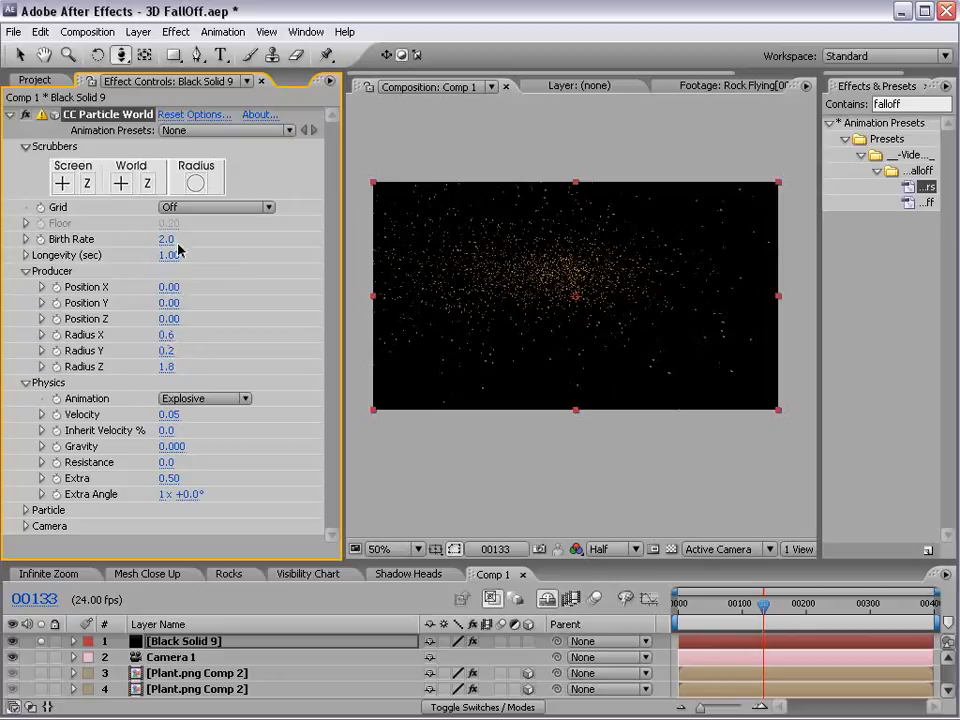
# Step: Set the particle Birth Rate to 0.5 and the Particle Type to Faded Sphere
pyautogui.click(165, 238)
pyautogui.write('0.5')
pyautogui.press('Return')
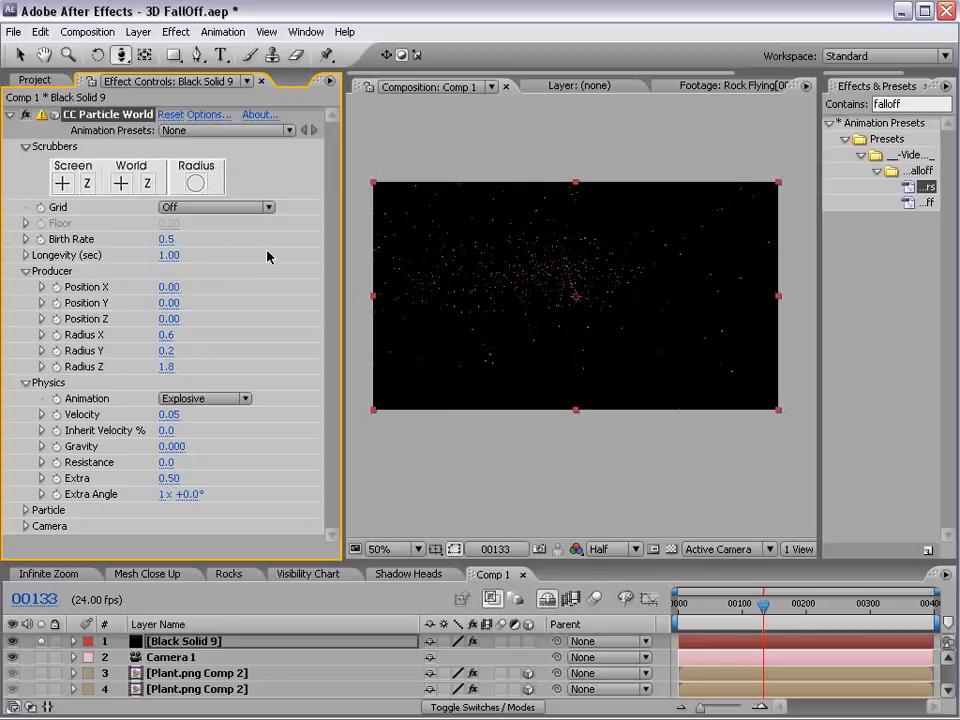
pyautogui.click(28, 510)
pyautogui.click(215, 359)
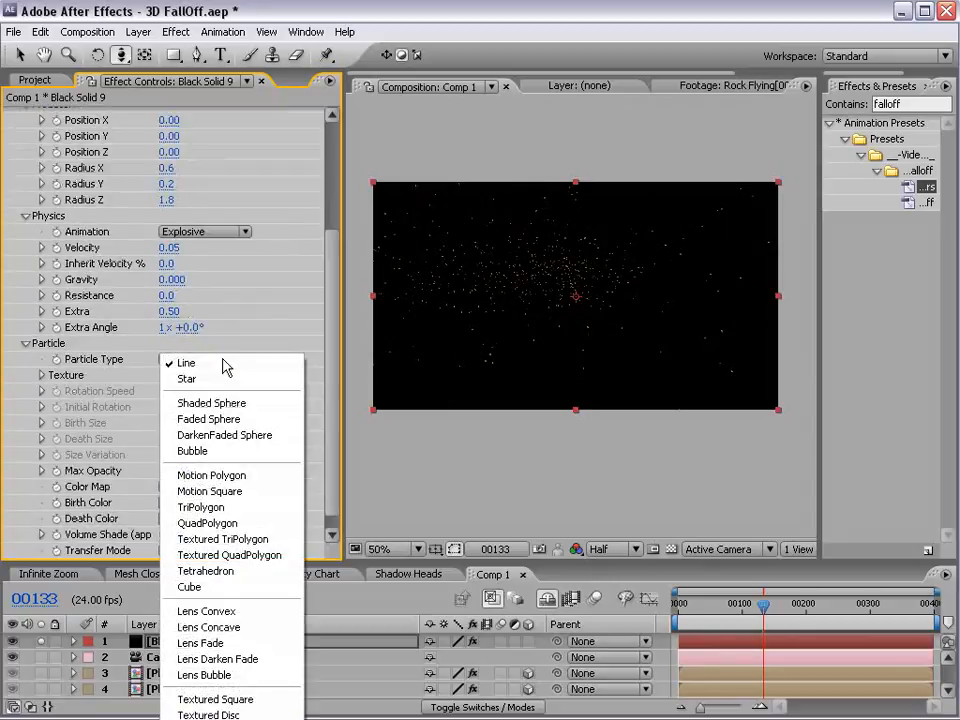
pyautogui.click(248, 421)
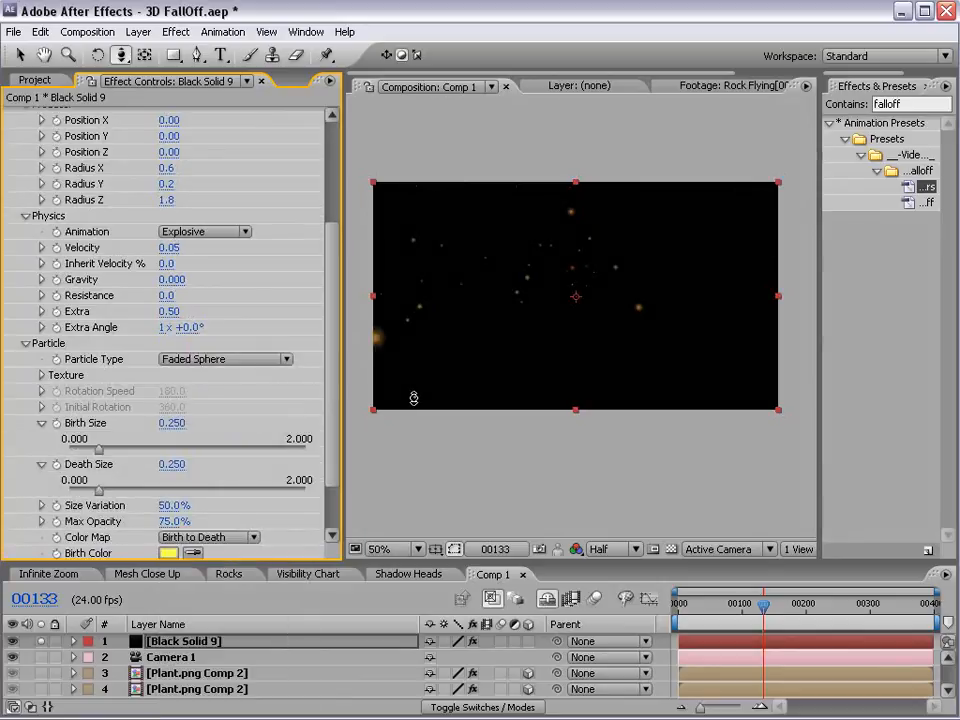
# Step: Move to frame 152 and set the particle Longevity to 4 seconds
pyautogui.moveTo(763, 604)
pyautogui.mouseDown()
pyautogui.moveTo(734, 604)
pyautogui.moveTo(751, 620)
pyautogui.moveTo(776, 615)
pyautogui.mouseUp()
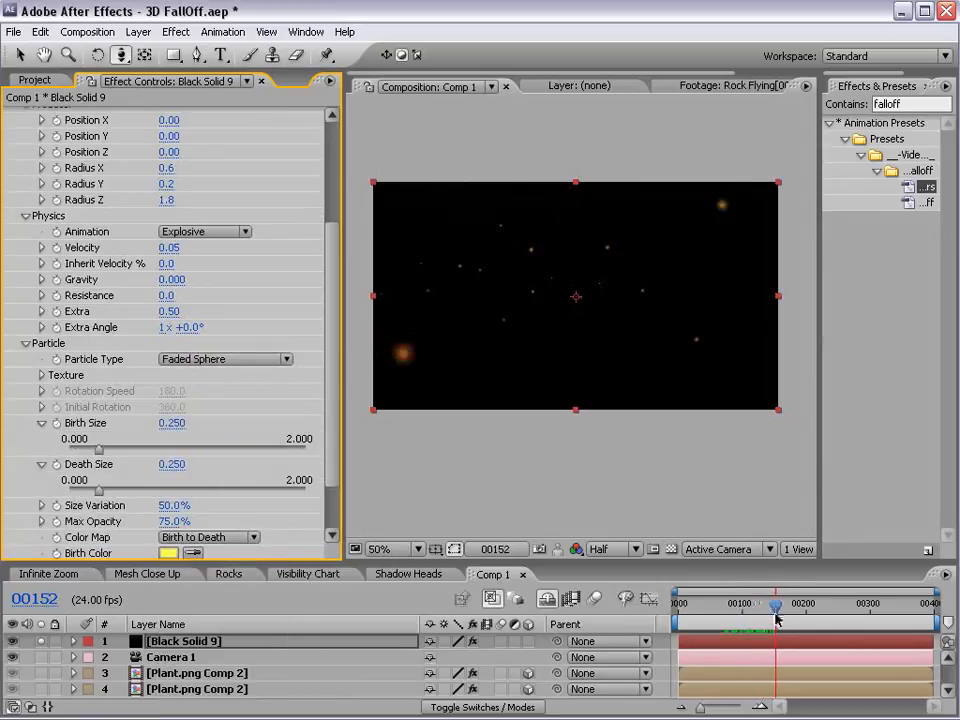
pyautogui.scroll(5, 319, 272)
pyautogui.click(170, 255)
pyautogui.write('4')
pyautogui.press('Return')
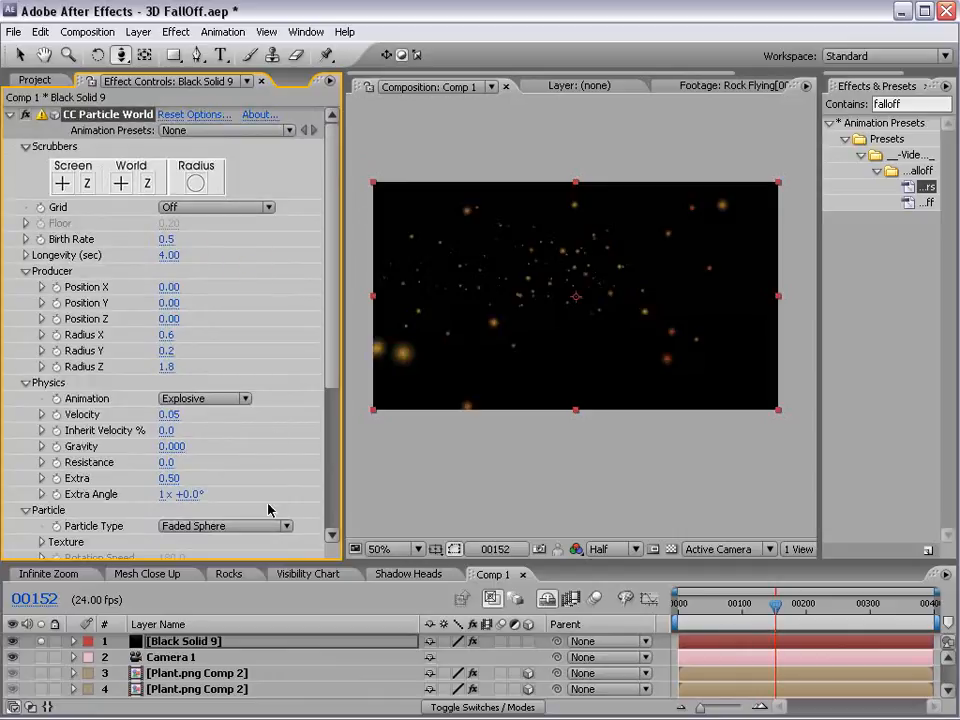
# Step: Enlarge the timeline, unsolo the particle solid and view the full scene at frame 141
pyautogui.moveTo(450, 563); pyautogui.dragTo(450, 466)
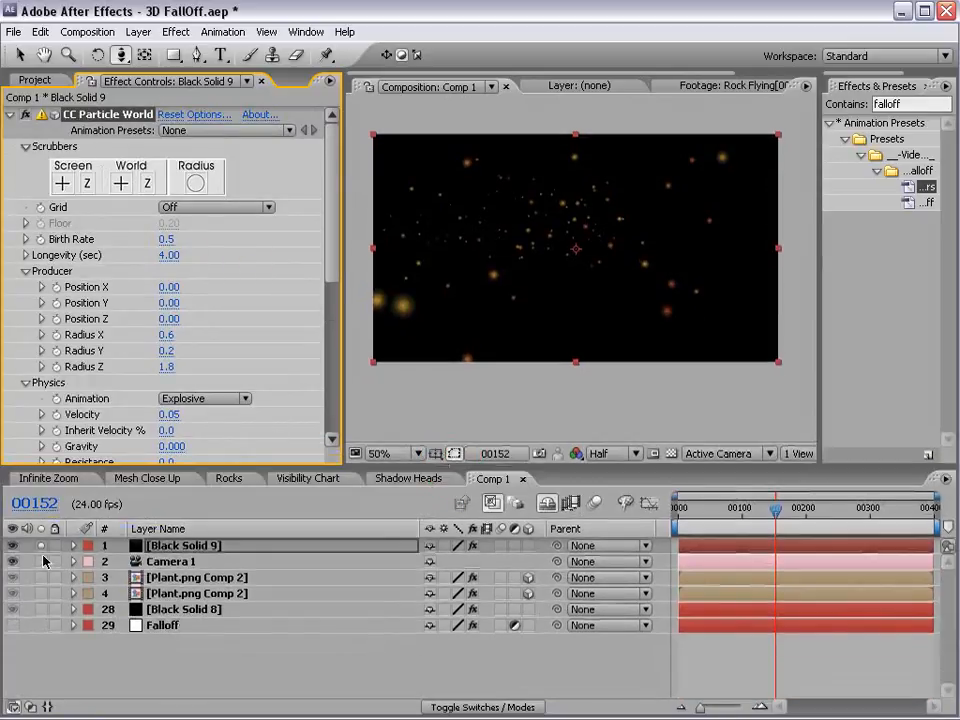
pyautogui.click(41, 545)
pyautogui.moveTo(775, 512)
pyautogui.mouseDown()
pyautogui.moveTo(720, 521)
pyautogui.moveTo(769, 522)
pyautogui.mouseUp()
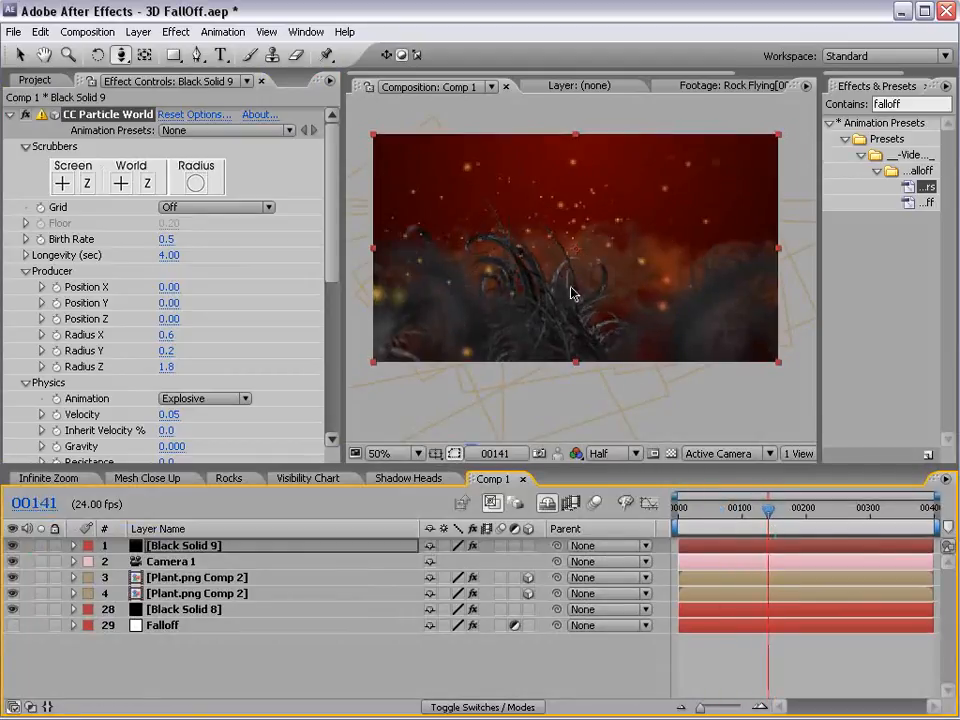
# Step: Add keyframes for Camera 1's Point of Interest and Position and shift them to frame 0
pyautogui.click(156, 563)
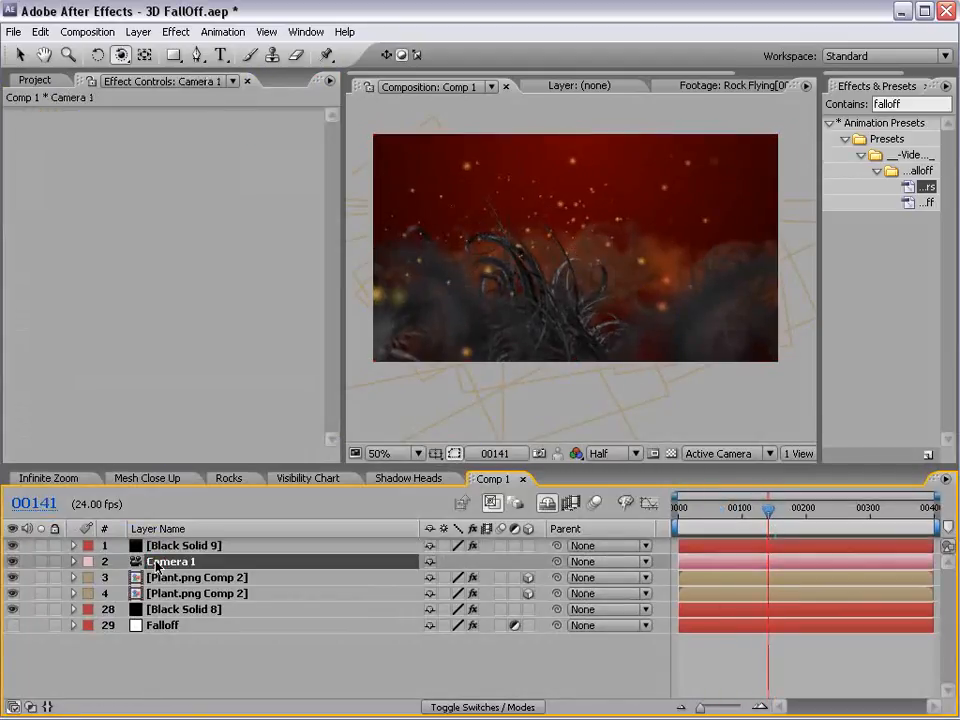
pyautogui.press('p')
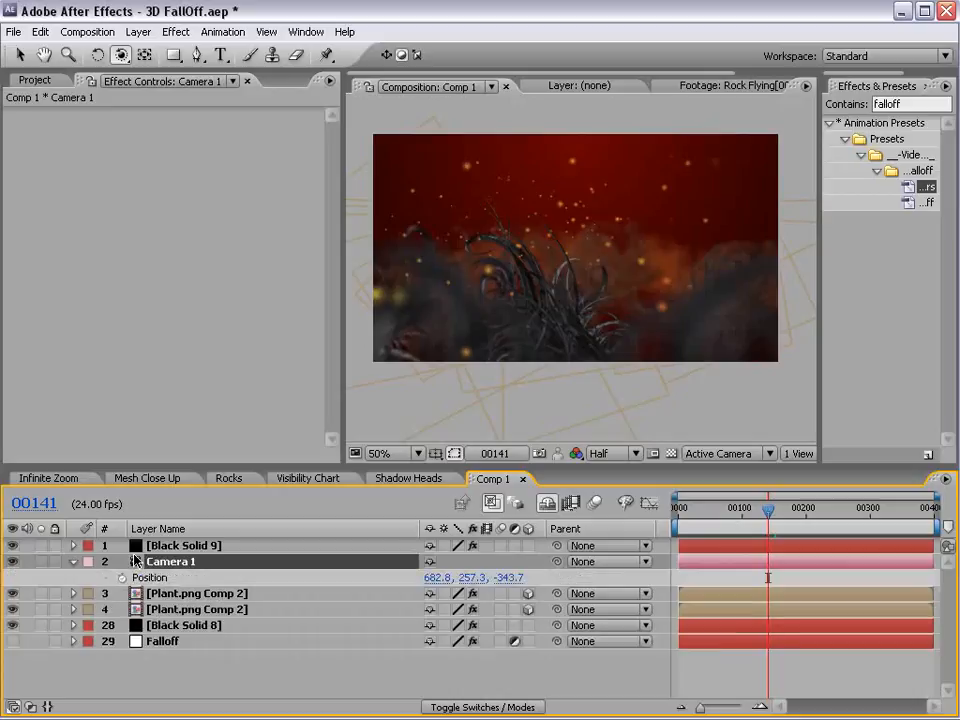
pyautogui.hotkey('shift', 'a')
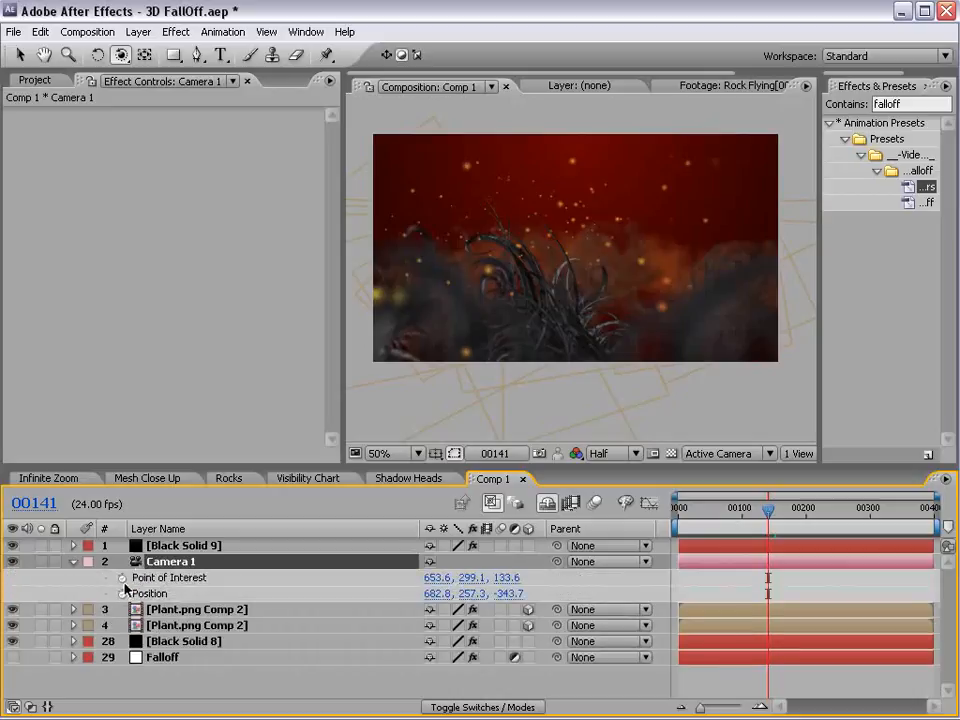
pyautogui.moveTo(122, 579); pyautogui.dragTo(121, 591)
pyautogui.moveTo(768, 585); pyautogui.dragTo(678, 585)
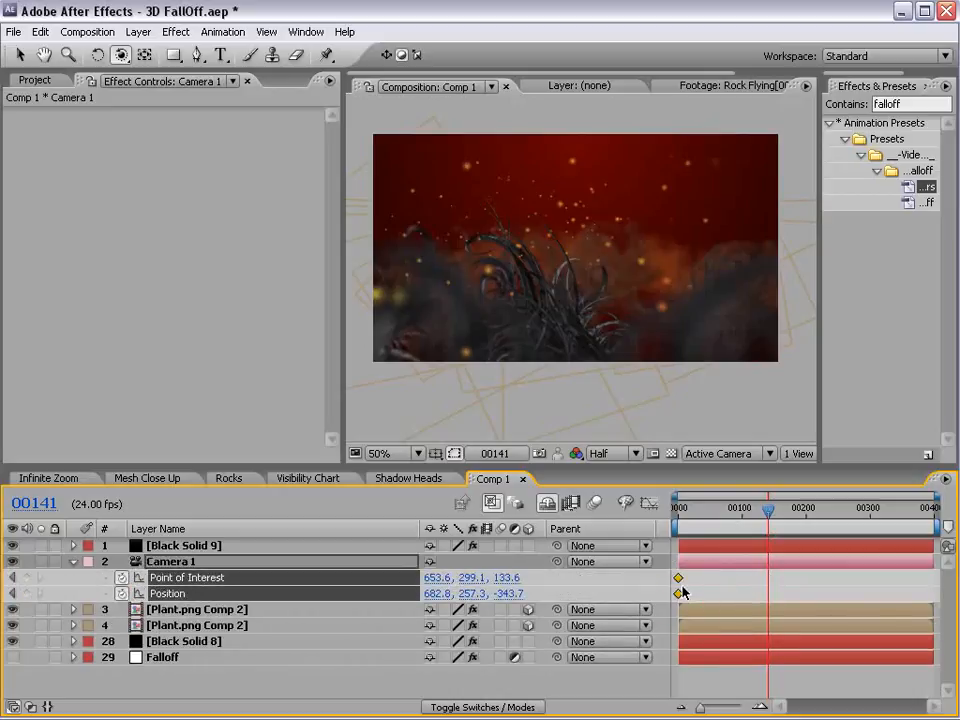
# Step: At frame 86, push the camera forward through the plants to keyframe the end of the move
pyautogui.moveTo(698, 510); pyautogui.dragTo(736, 522)
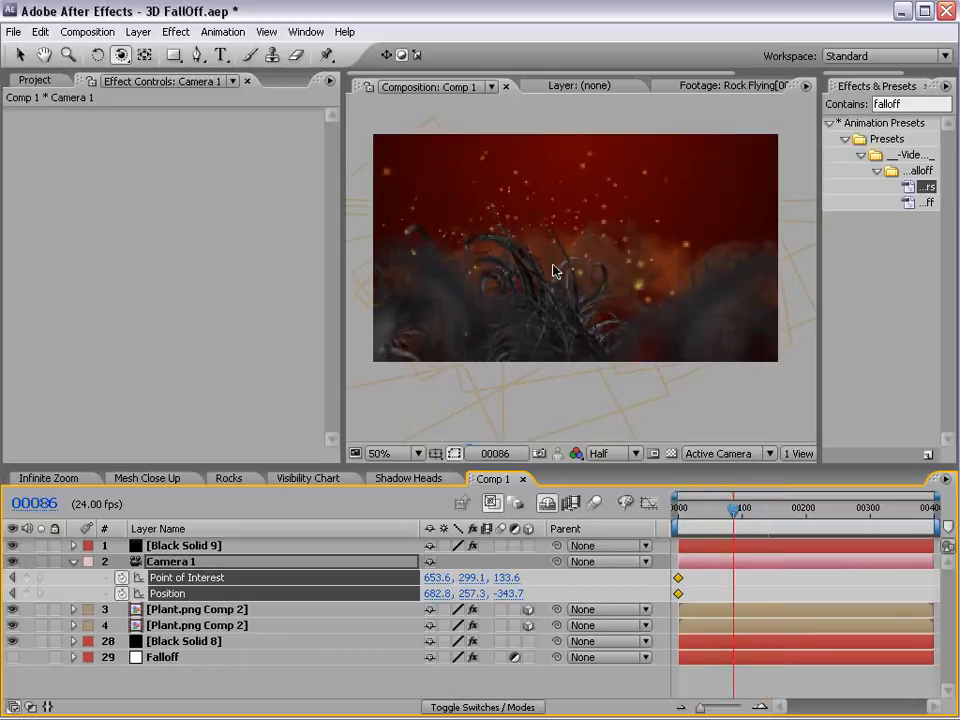
pyautogui.click(124, 57)
pyautogui.click(215, 96)
pyautogui.moveTo(525, 257); pyautogui.dragTo(592, 145)
# Step: Pull the camera back at frame 0 for the start of the move and play a preview of the animation
pyautogui.moveTo(734, 512); pyautogui.dragTo(670, 513)
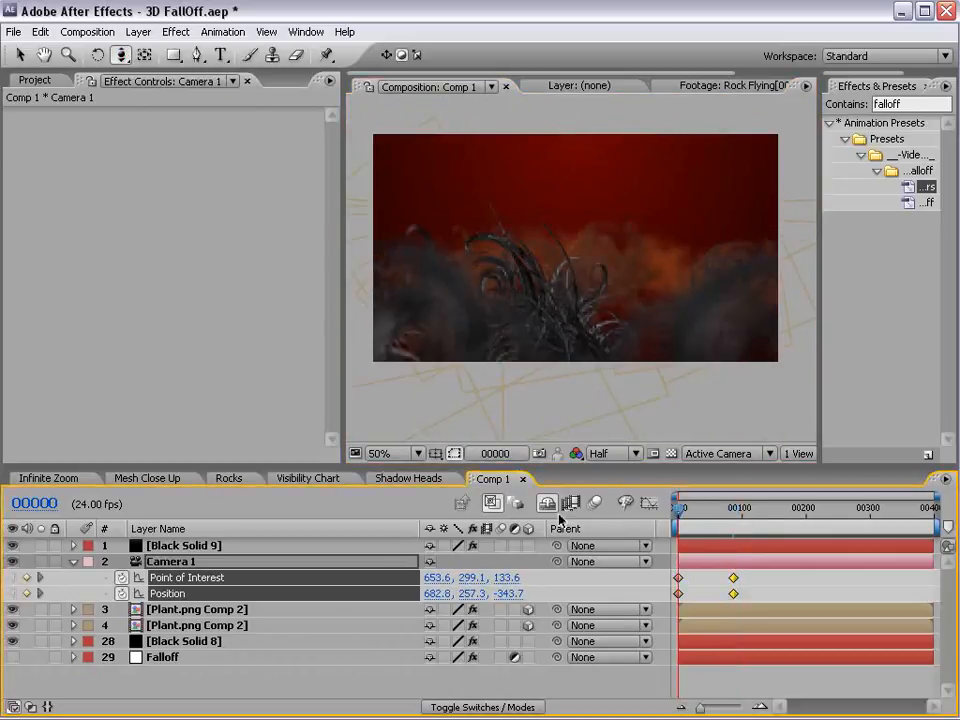
pyautogui.moveTo(562, 272); pyautogui.dragTo(620, 485)
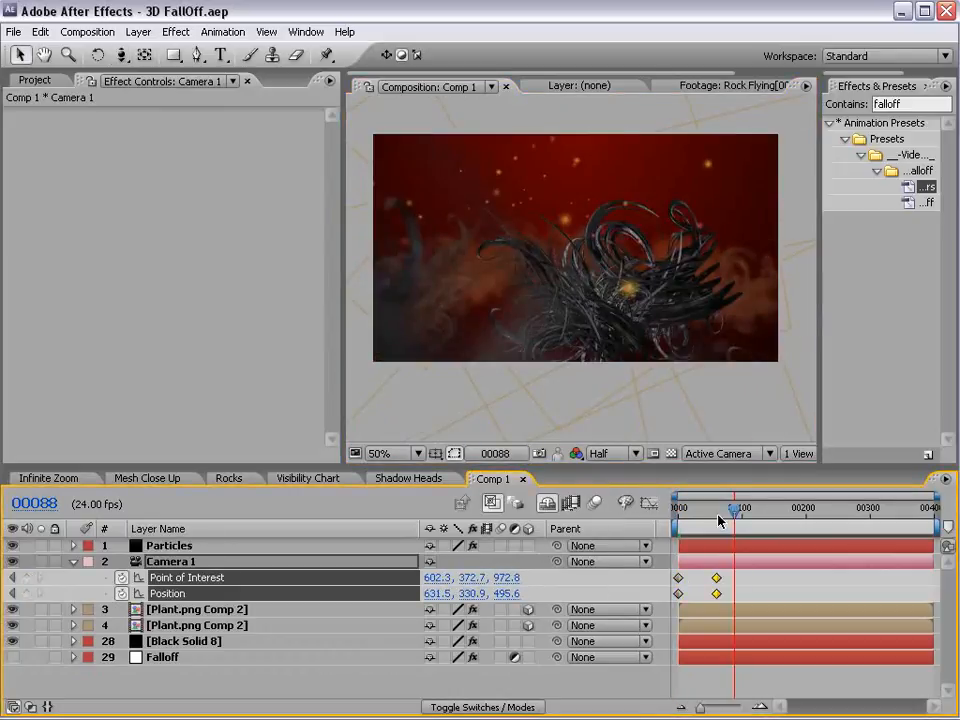
pyautogui.press('KP_0')
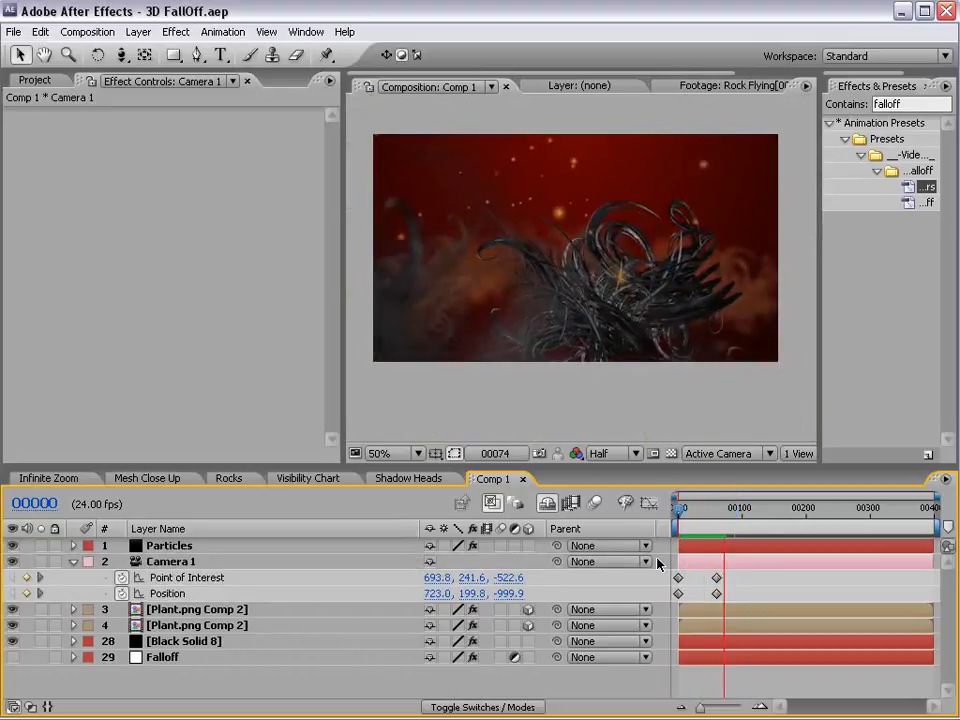
# Step: Stop the preview, apply Easy Ease to all of Camera 1's Point of Interest and Position keyframes, and check the motion
pyautogui.press('space')
pyautogui.moveTo(724, 580); pyautogui.dragTo(672, 598)
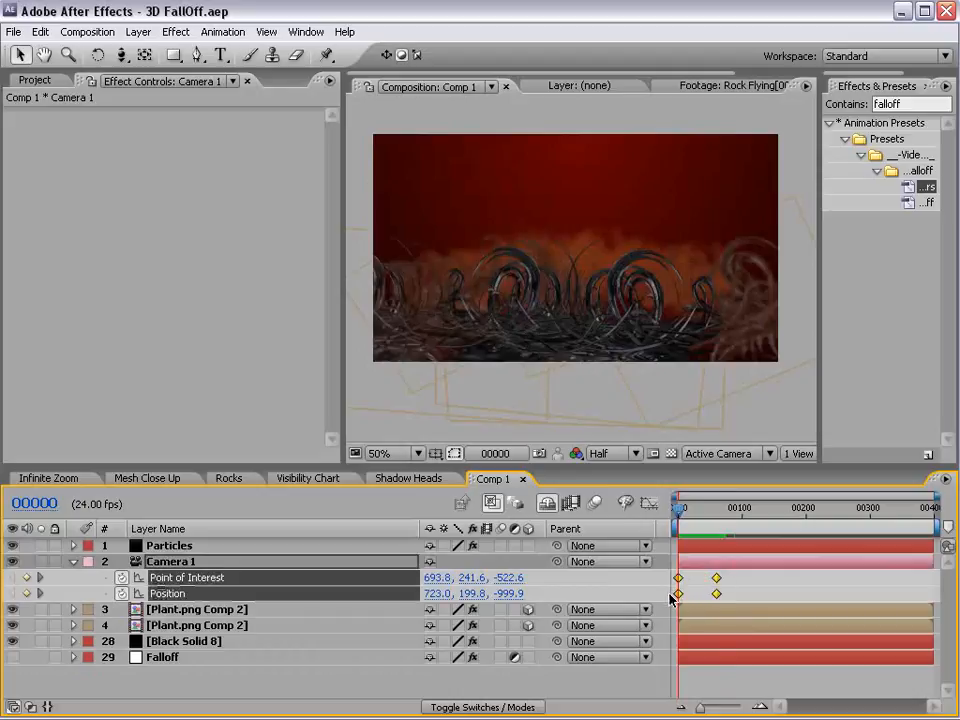
pyautogui.press('F9')
pyautogui.moveTo(729, 525); pyautogui.dragTo(670, 537)
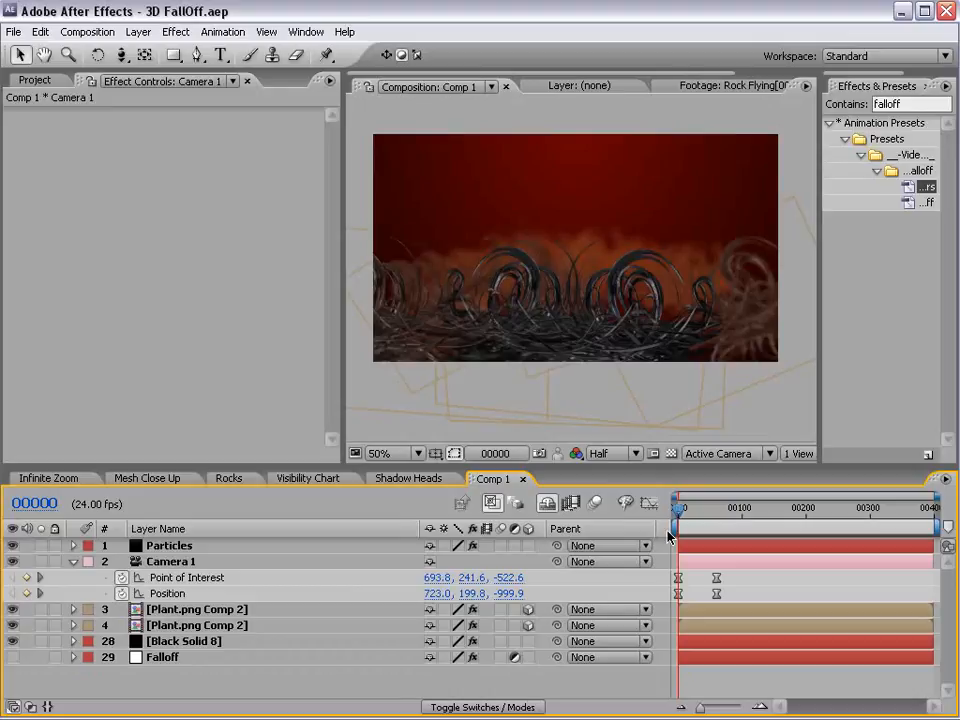
# Step: Open the Shadow Heads composition and scrub back through its animation as a reference
pyautogui.click(401, 479)
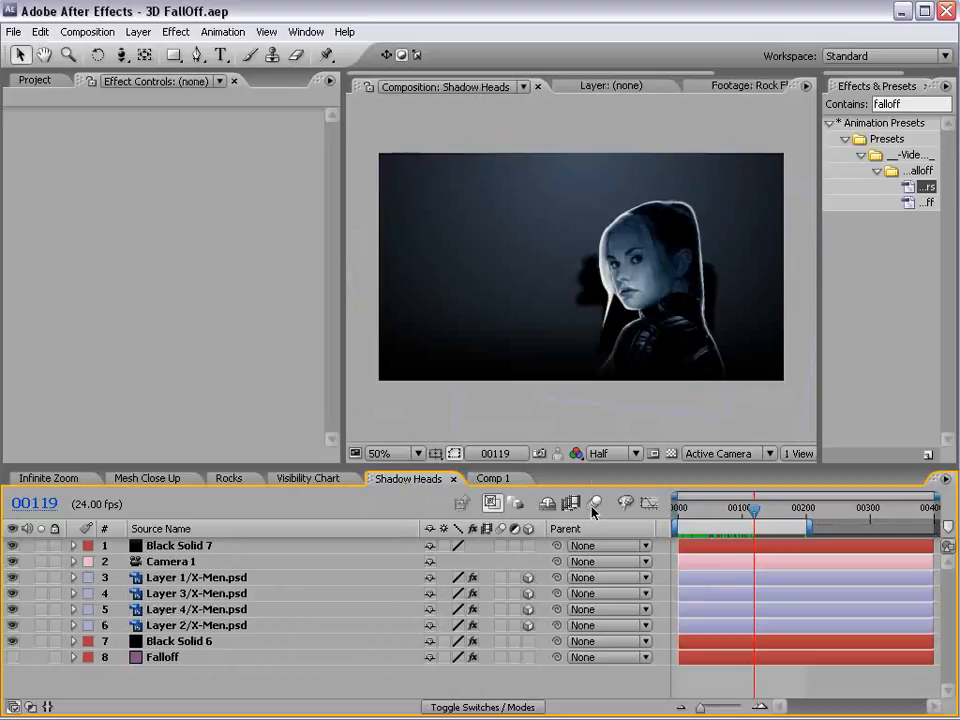
pyautogui.moveTo(754, 509); pyautogui.dragTo(722, 508)
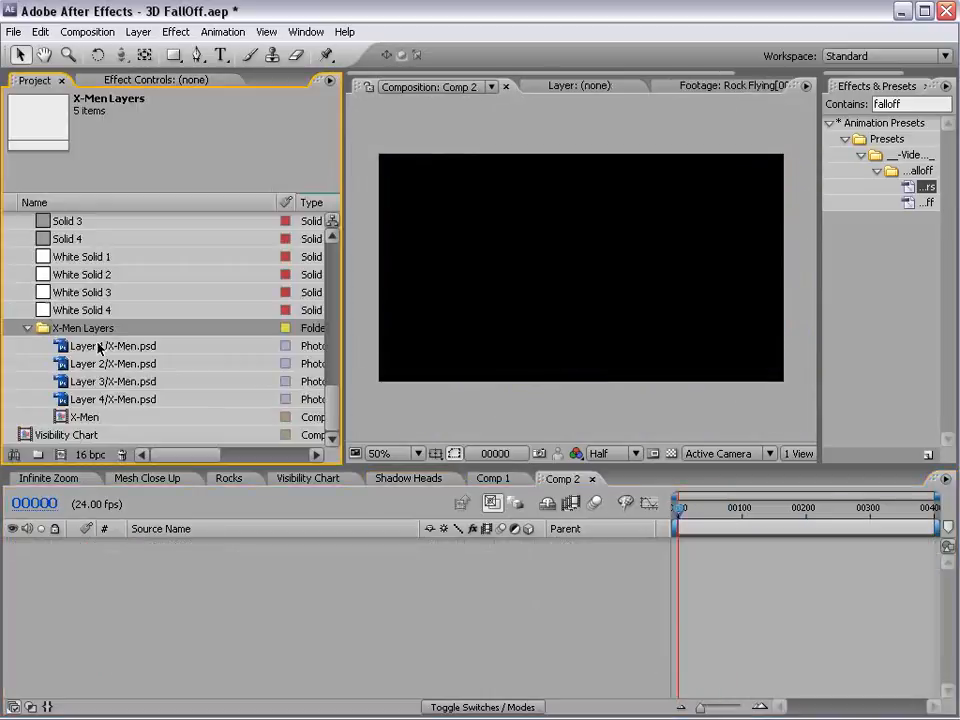
# Step: Place the four X-Men.psd layers in the empty Comp 2 at about 500, 483 and make them 3D layers
pyautogui.click(100, 348)
pyautogui.keyDown('shift'); pyautogui.click(94, 400); pyautogui.keyUp('shift')
pyautogui.moveTo(111, 345); pyautogui.dragTo(679, 548)
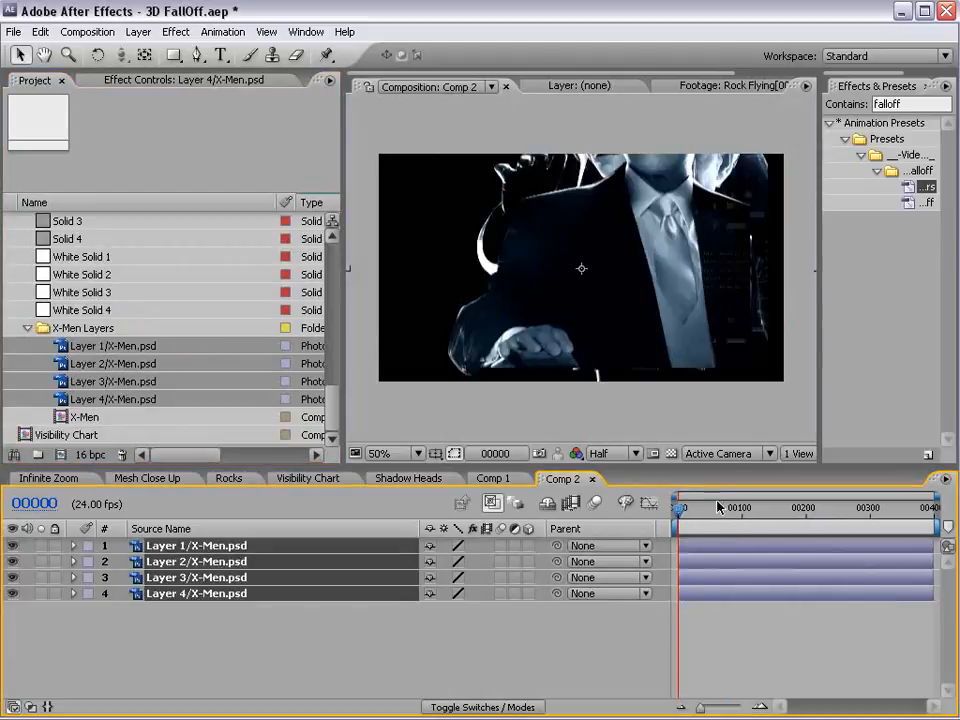
pyautogui.moveTo(569, 212); pyautogui.dragTo(602, 325)
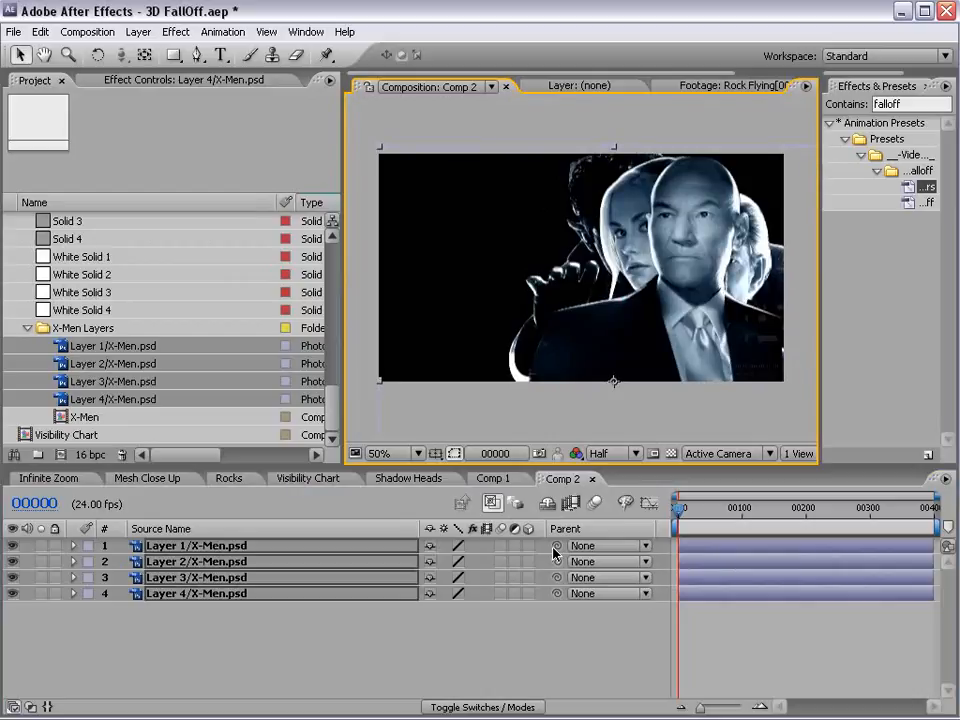
pyautogui.click(354, 647)
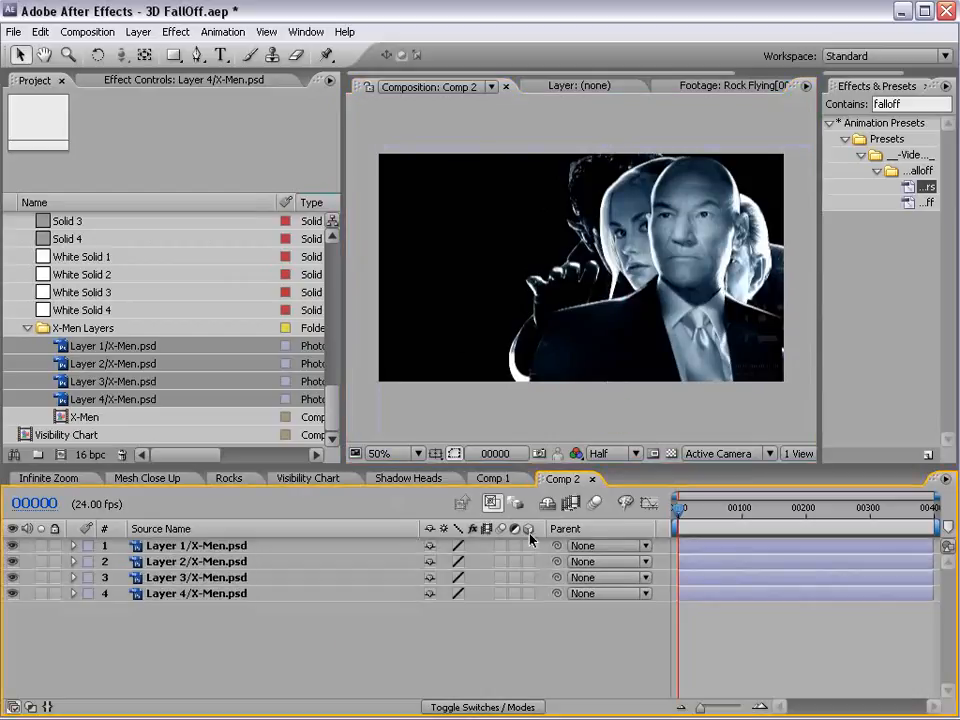
pyautogui.moveTo(529, 548); pyautogui.dragTo(531, 624)
# Step: Create a black 864 by 486 solid for the background
pyautogui.click(135, 32)
pyautogui.moveTo(388, 52)
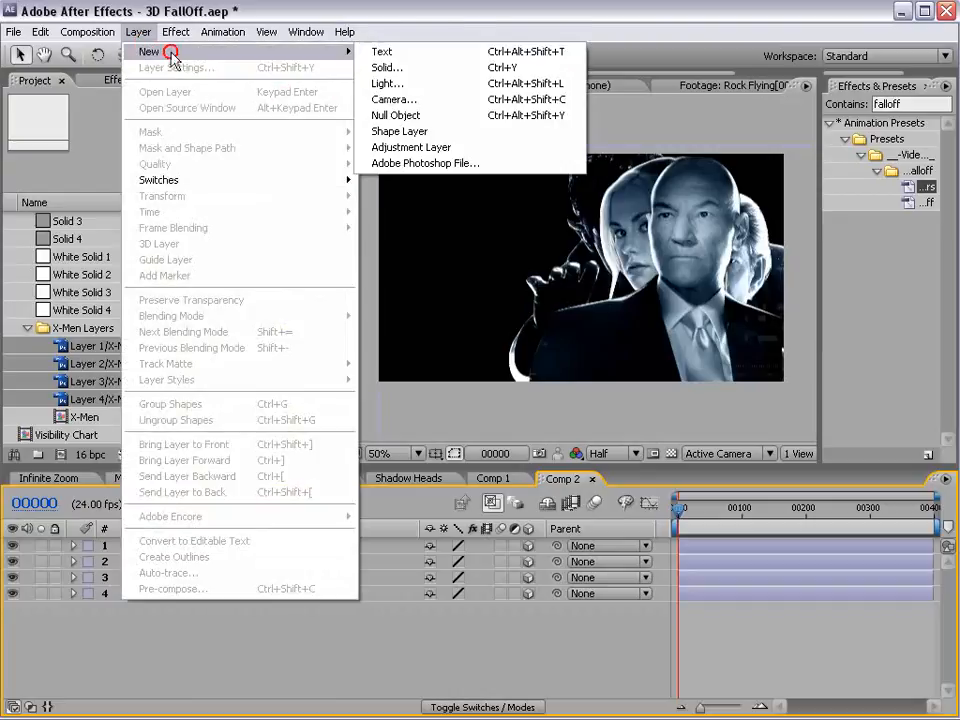
pyautogui.click(429, 67)
pyautogui.click(350, 469)
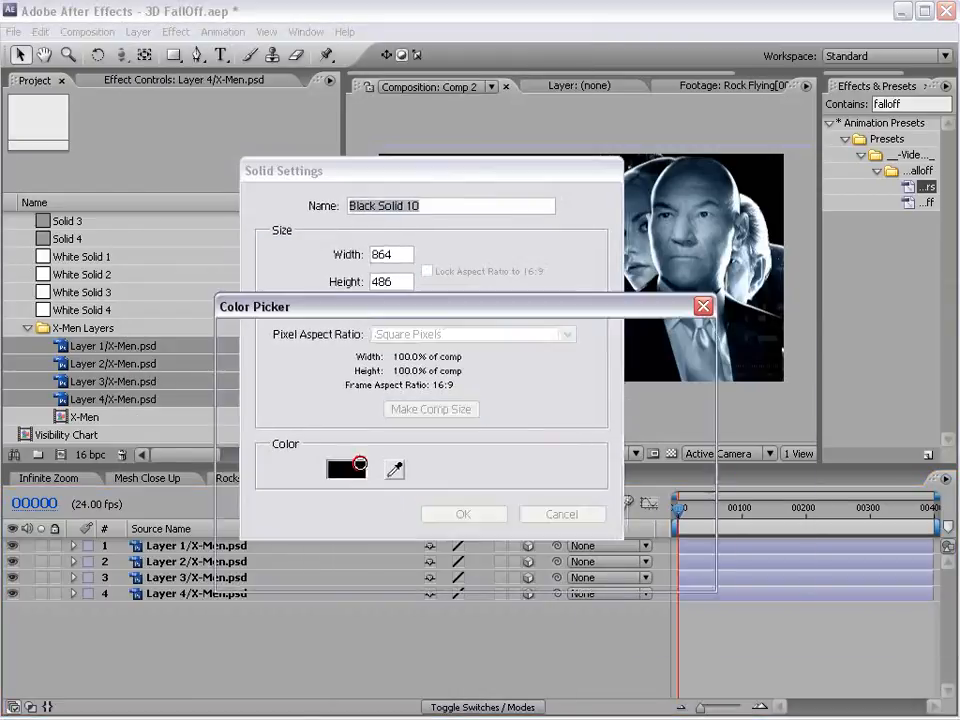
pyautogui.click(657, 340)
pyautogui.click(463, 513)
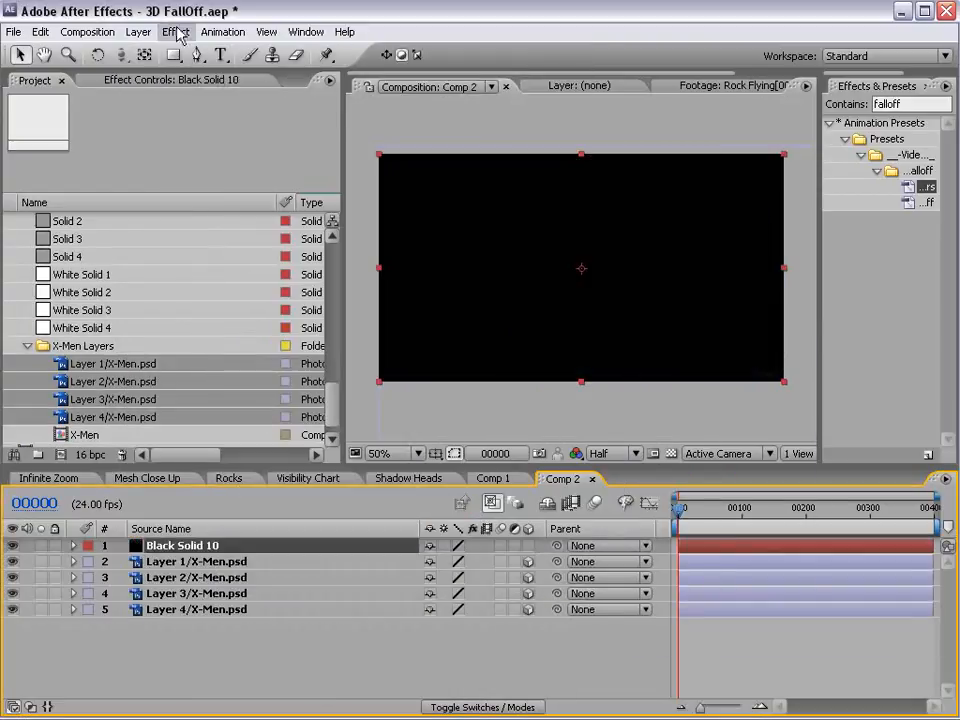
# Step: Apply the Ramp effect to the new solid and set its shape to Radial Ramp
pyautogui.click(178, 32)
pyautogui.moveTo(246, 300)
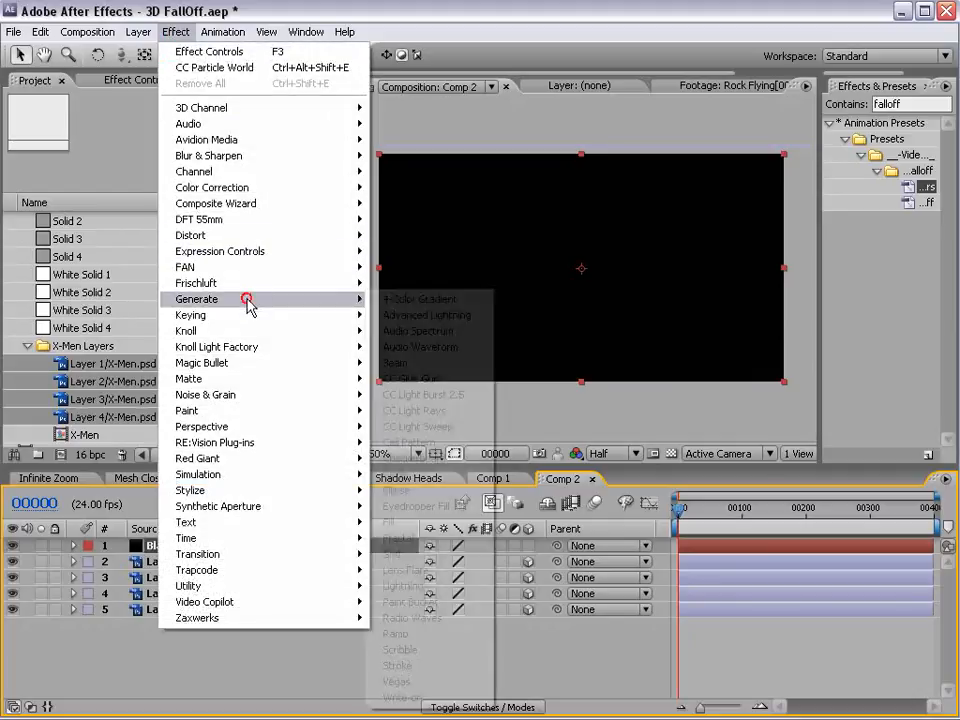
pyautogui.click(417, 634)
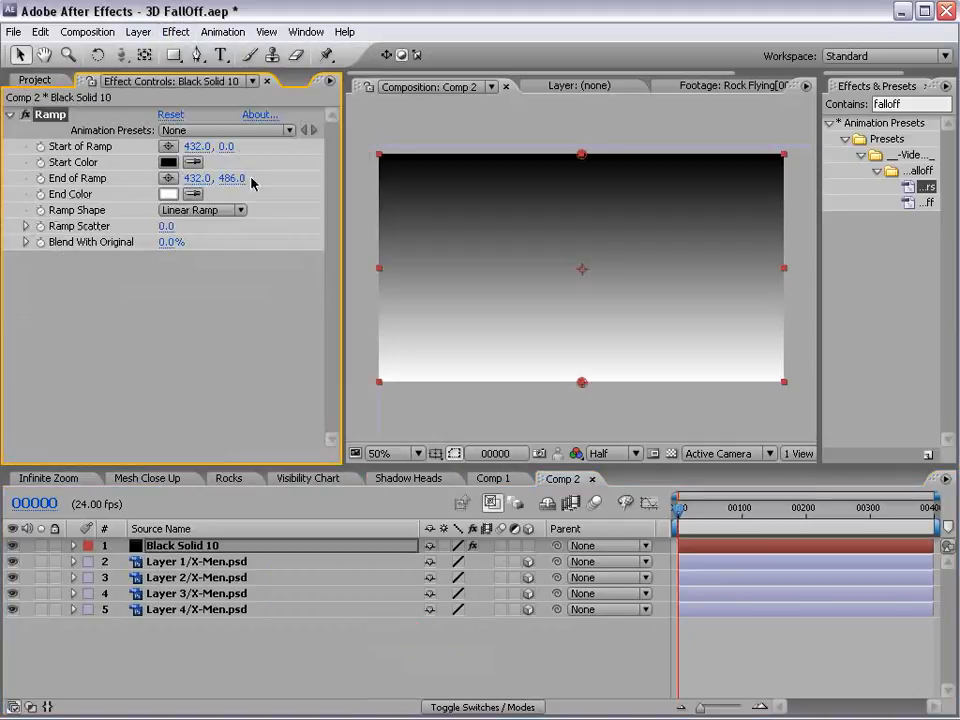
pyautogui.click(205, 210)
pyautogui.click(205, 230)
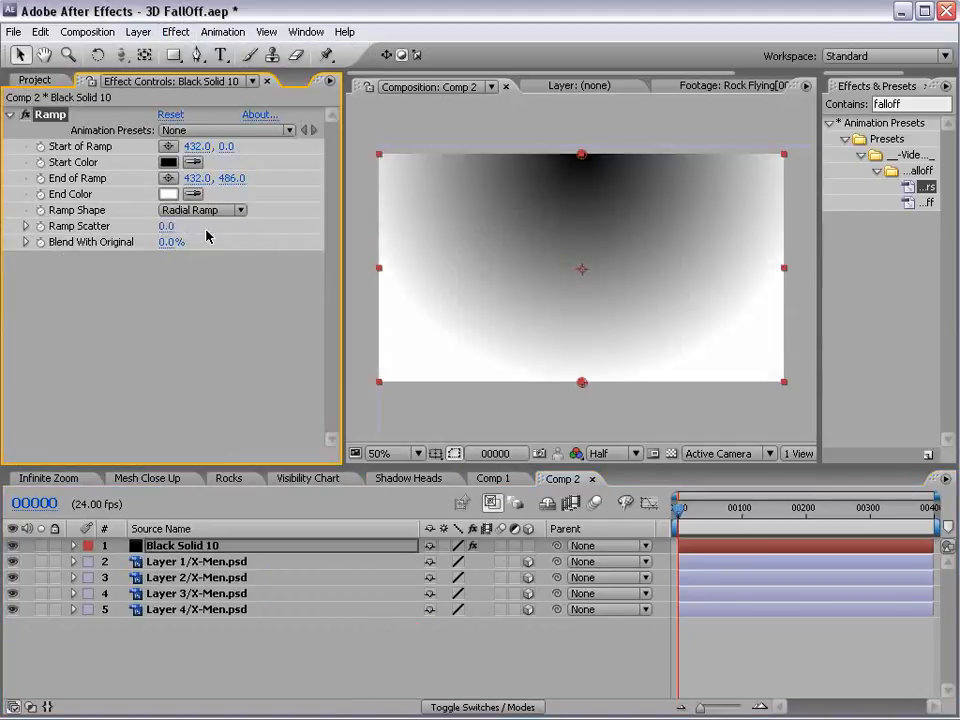
# Step: Set the ramp's start color to dark blue and its end color to black
pyautogui.click(168, 162)
pyautogui.click(495, 437)
pyautogui.click(462, 412)
pyautogui.moveTo(462, 412); pyautogui.dragTo(598, 696)
pyautogui.click(645, 342)
pyautogui.click(168, 194)
pyautogui.click(645, 340)
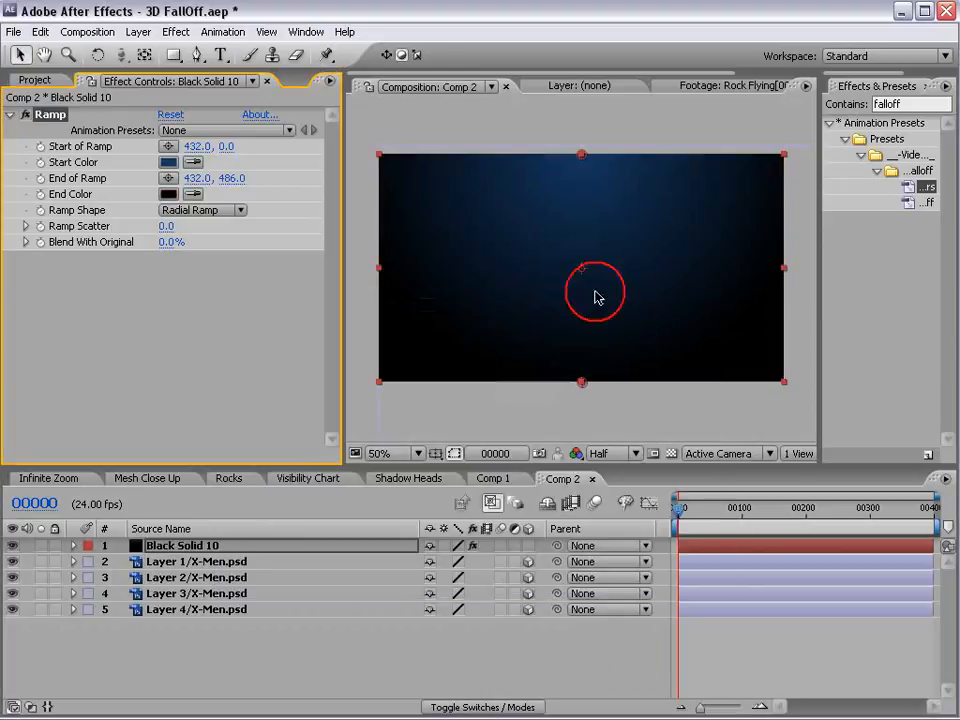
# Step: Extend the end of the ramp to about 432, 860 and move the solid beneath the X-Men layers
pyautogui.moveTo(582, 383); pyautogui.dragTo(582, 557)
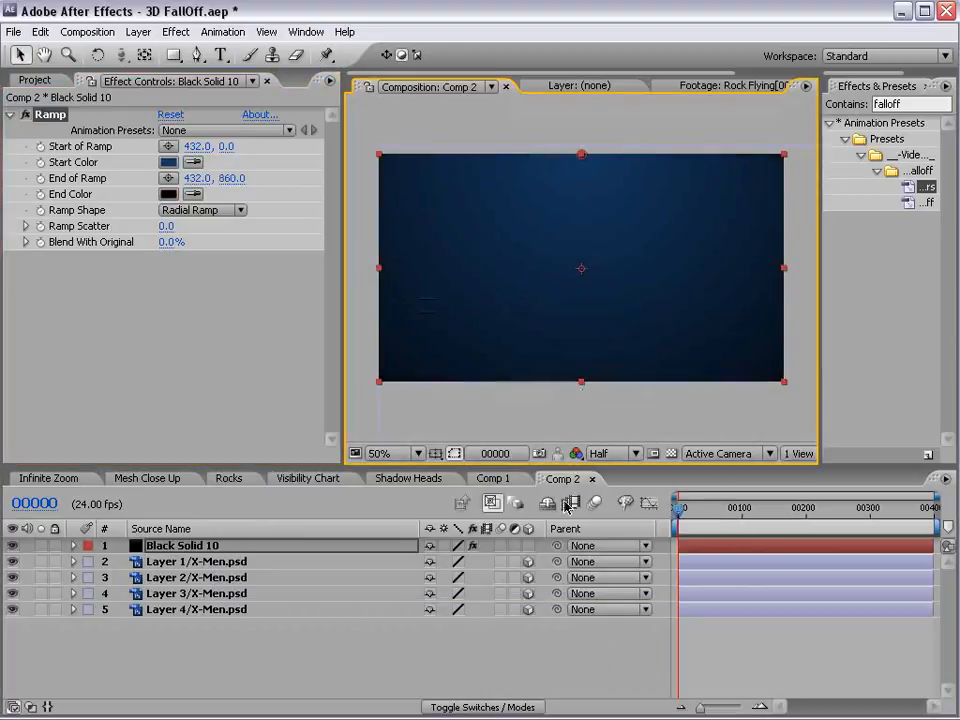
pyautogui.moveTo(177, 556); pyautogui.dragTo(171, 647)
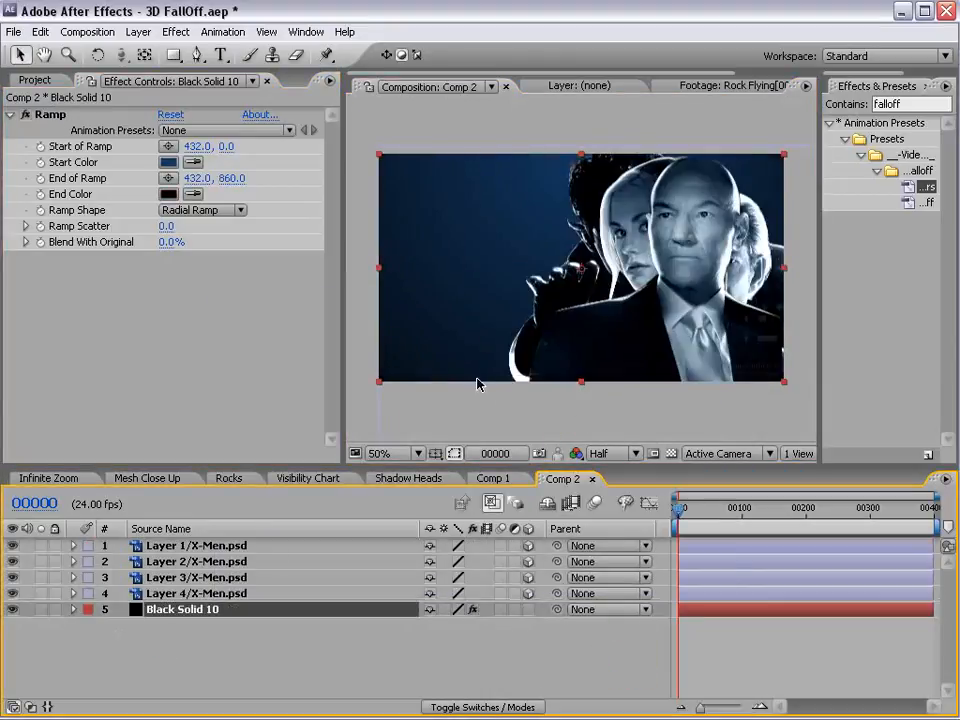
# Step: Reveal the Position of all four X-Men layers in an enlarged timeline and set Layer 2's Z position to -400
pyautogui.click(190, 594)
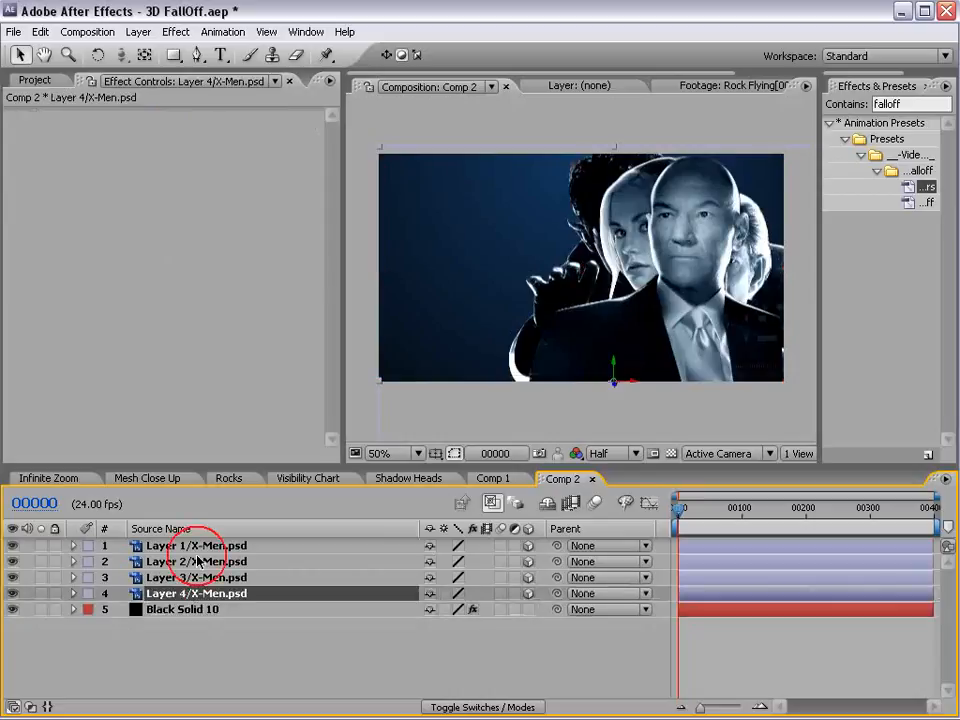
pyautogui.keyDown('shift'); pyautogui.click(196, 546); pyautogui.keyUp('shift')
pyautogui.press('p')
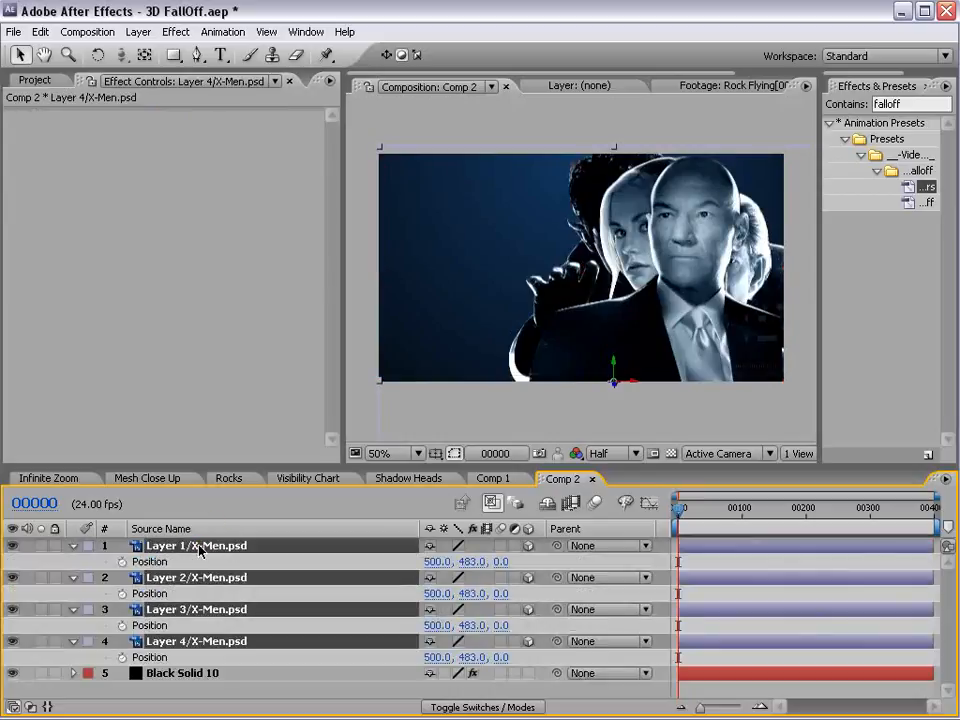
pyautogui.moveTo(269, 464); pyautogui.dragTo(268, 411)
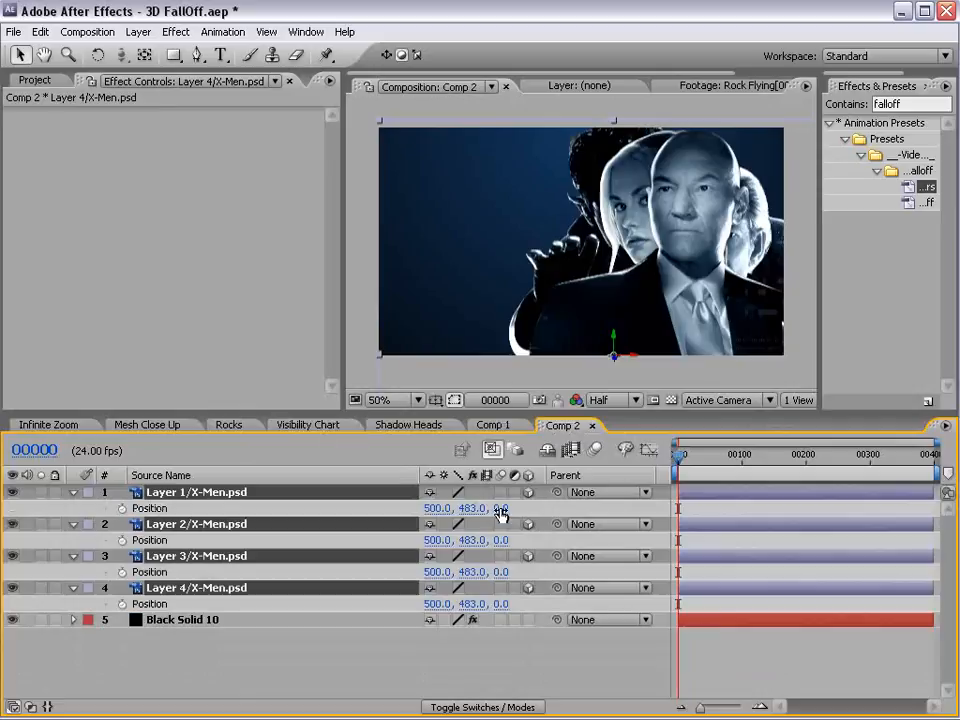
pyautogui.click(508, 634)
pyautogui.click(502, 540)
pyautogui.write('-40')
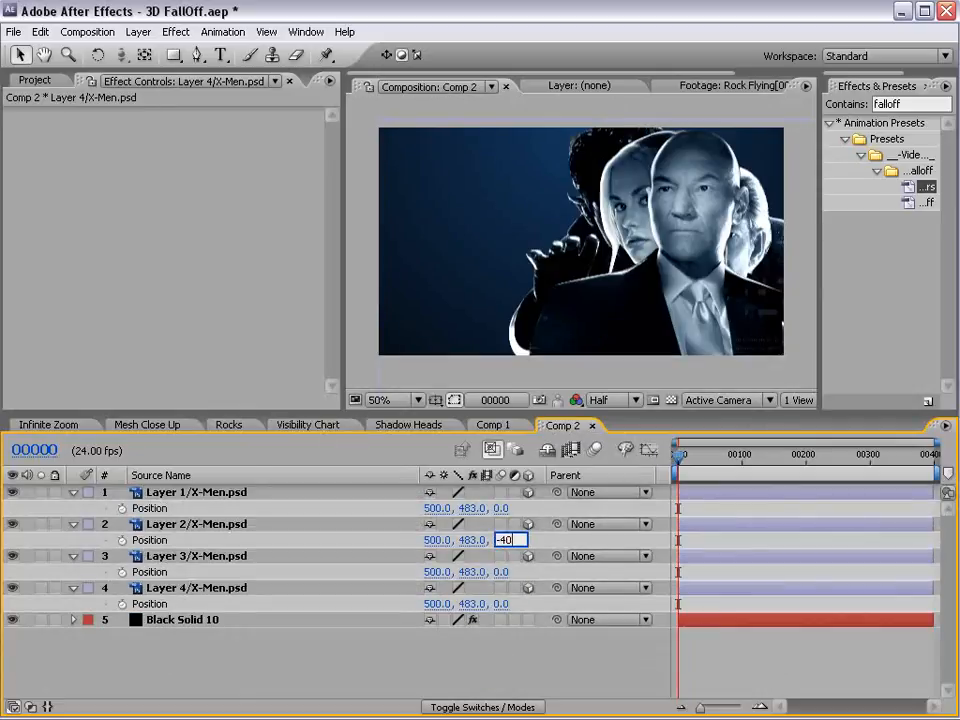
pyautogui.write('0')
pyautogui.press('Return')
# Step: Set the Z position of Layer 3 to -800 and of Layer 4 to -1200
pyautogui.click(500, 571)
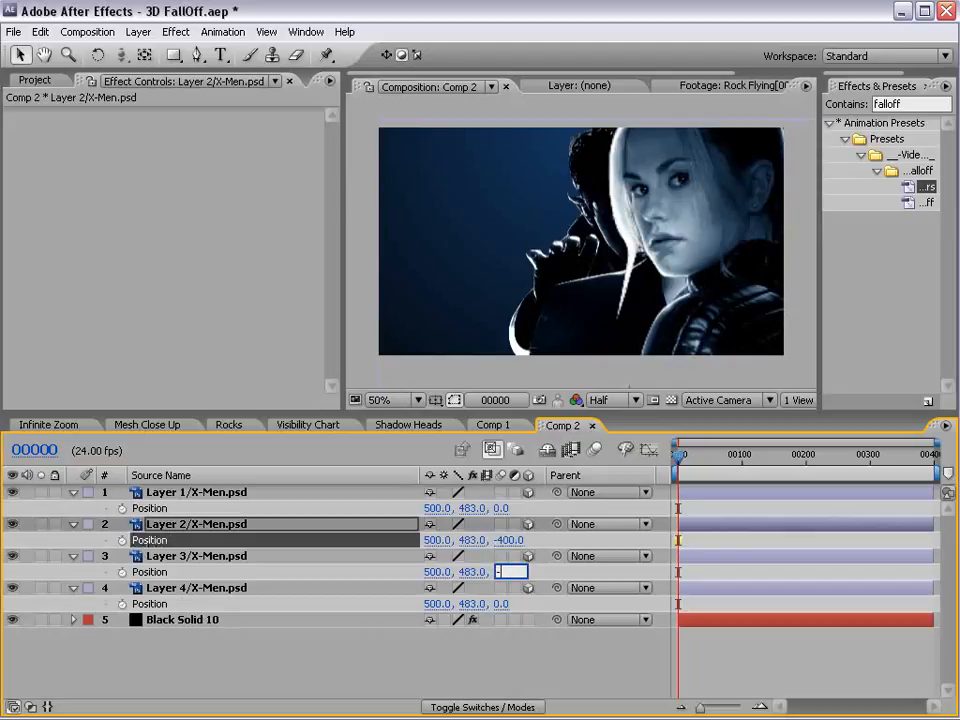
pyautogui.write('-800')
pyautogui.press('Return')
pyautogui.click(500, 604)
pyautogui.write('-1200')
pyautogui.press('Return')
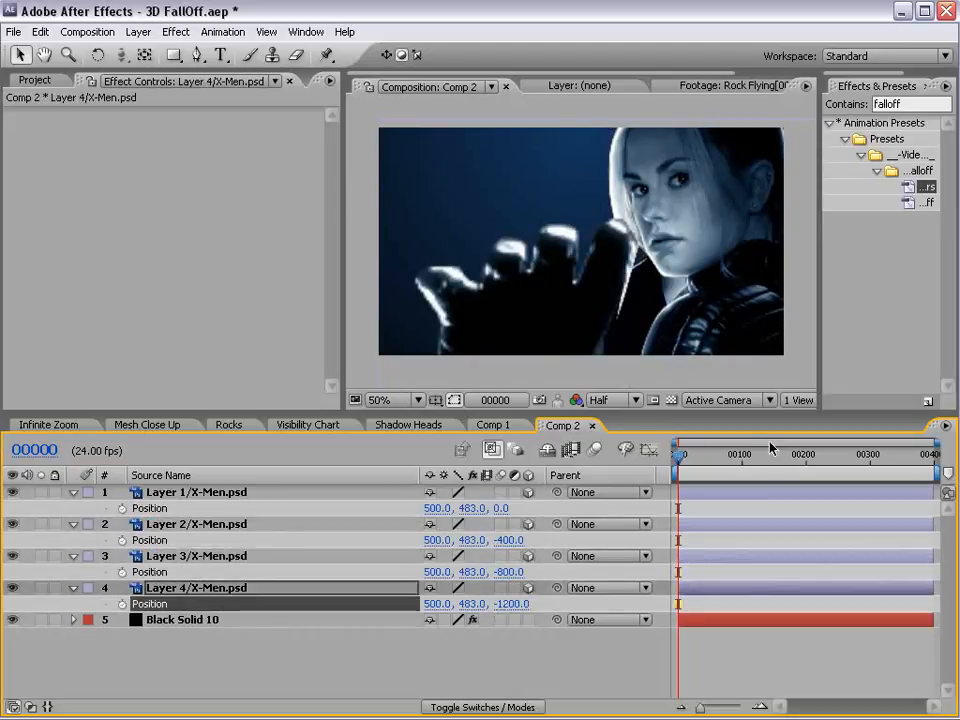
# Step: Create a 20mm camera with depth of field enabled and pull it back until the frontmost figure is framed
pyautogui.click(138, 31)
pyautogui.moveTo(148, 51)
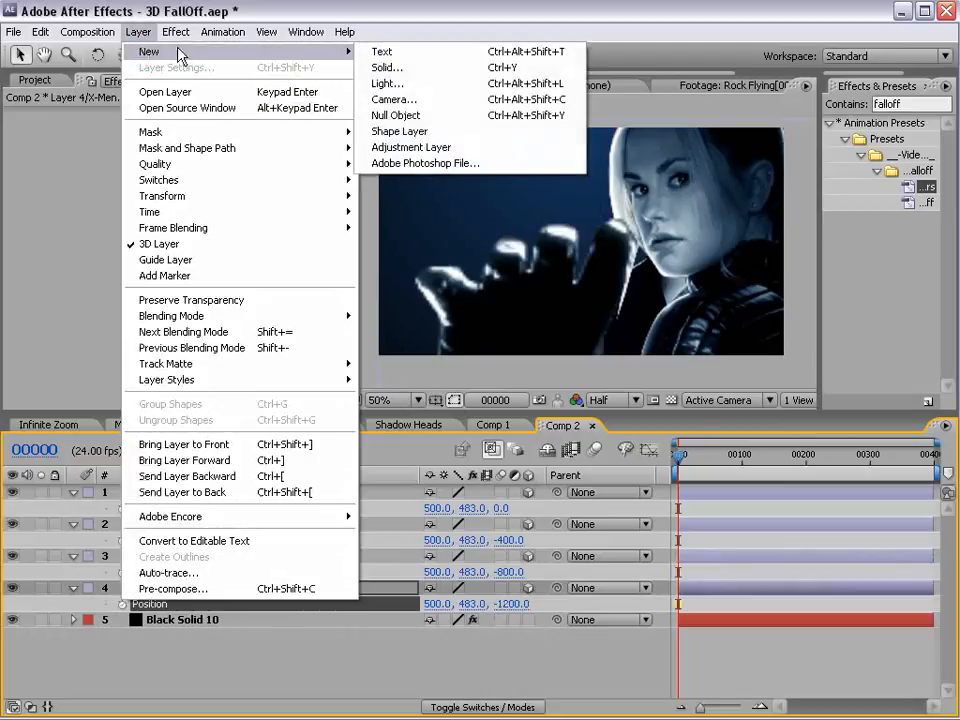
pyautogui.click(479, 100)
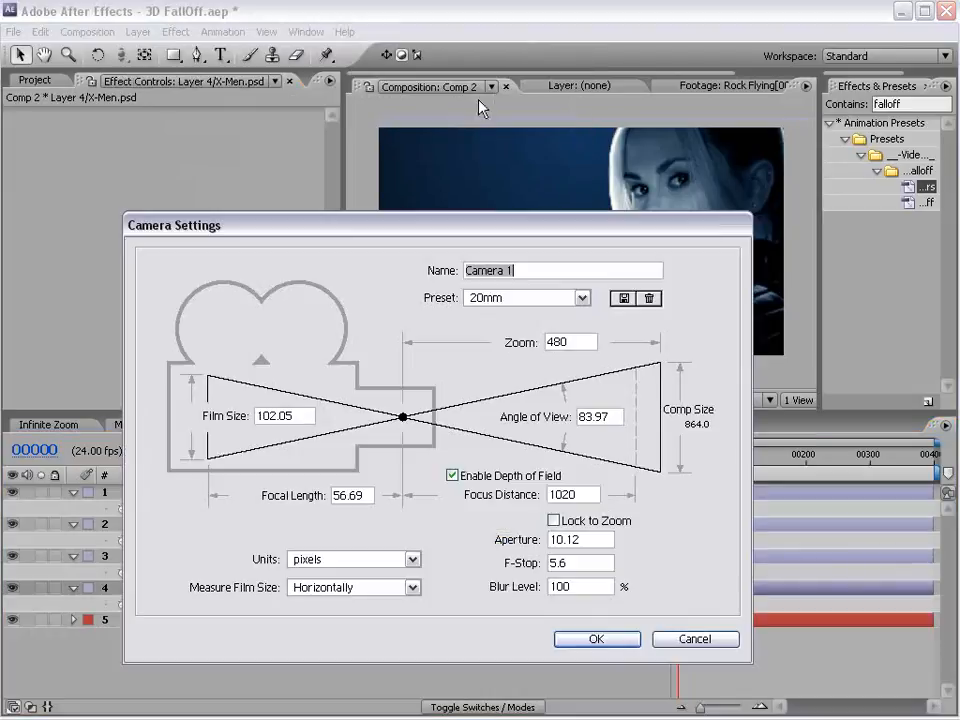
pyautogui.click(596, 638)
pyautogui.click(121, 55)
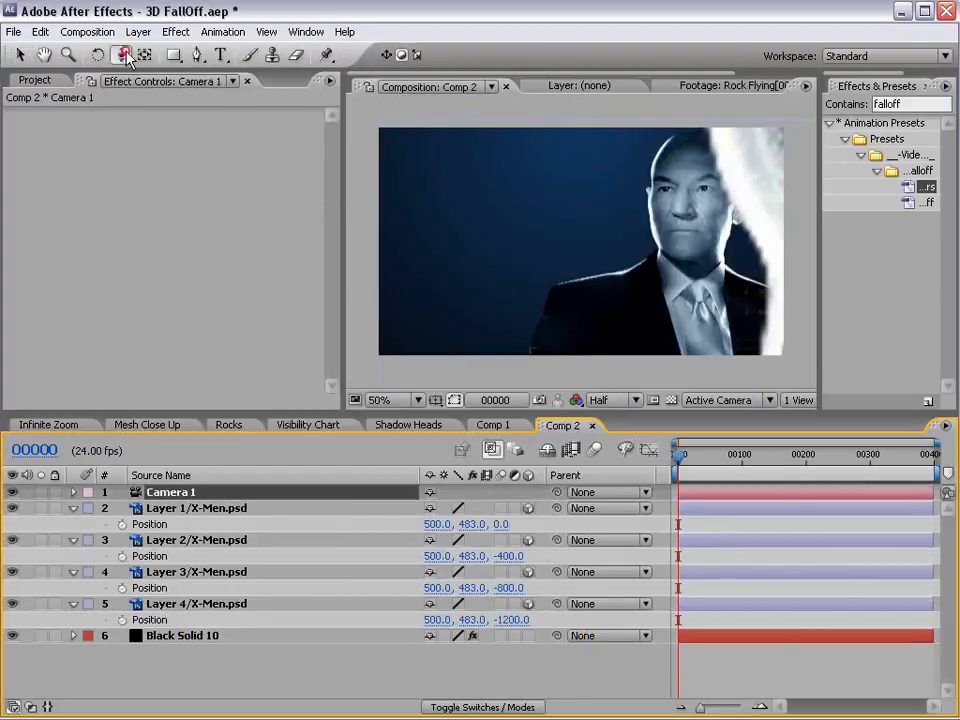
pyautogui.moveTo(574, 212); pyautogui.dragTo(660, 596)
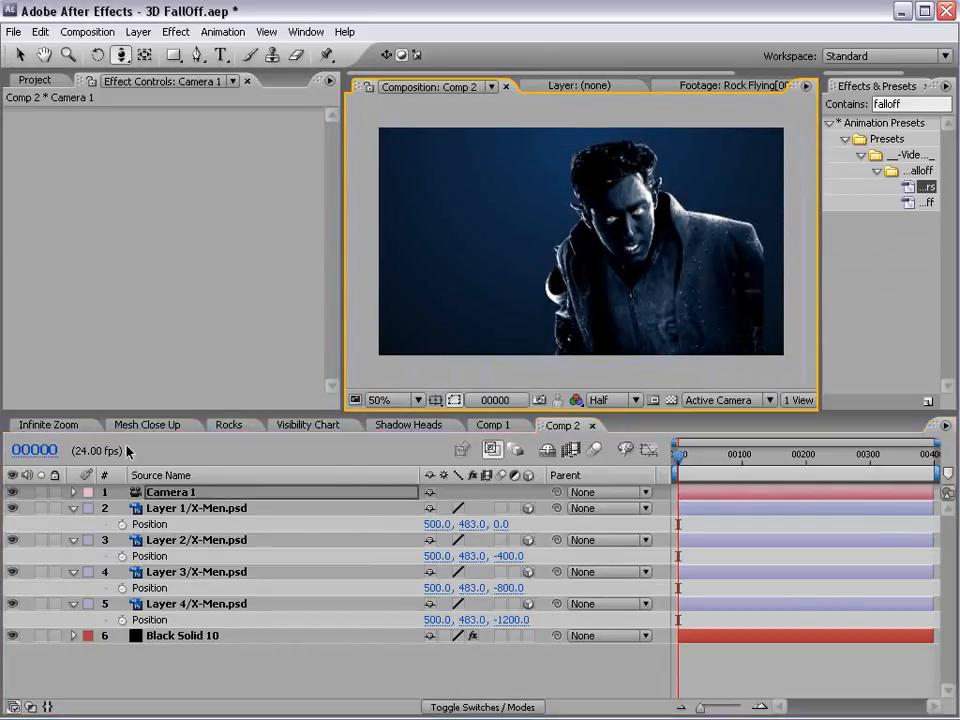
# Step: Create a black 864 by 486 solid named Falloff and hide it
pyautogui.click(136, 31)
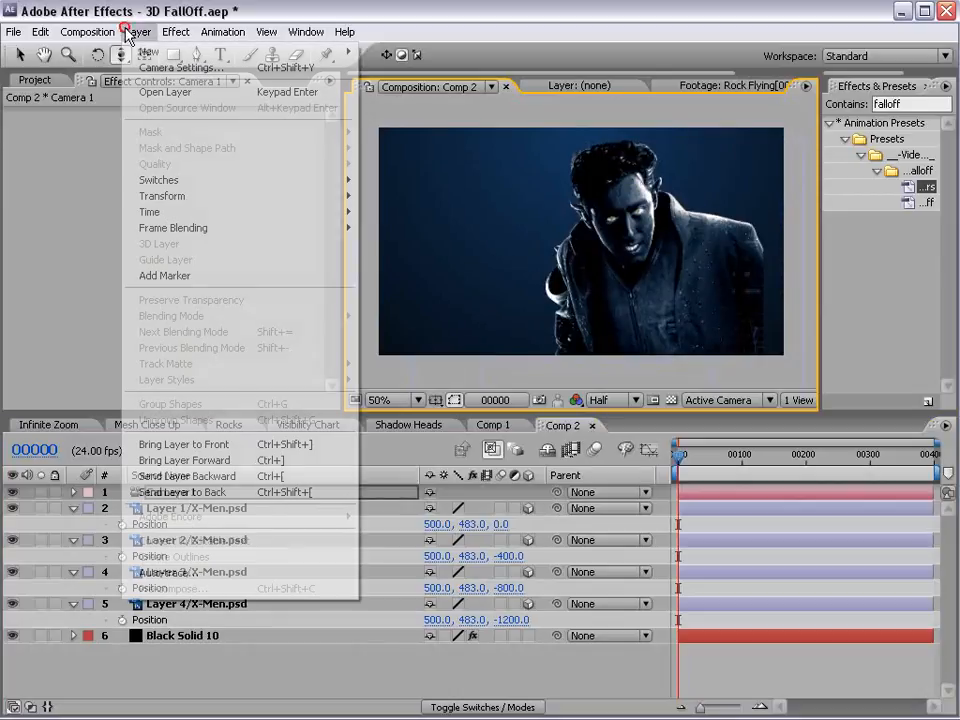
pyautogui.moveTo(140, 52)
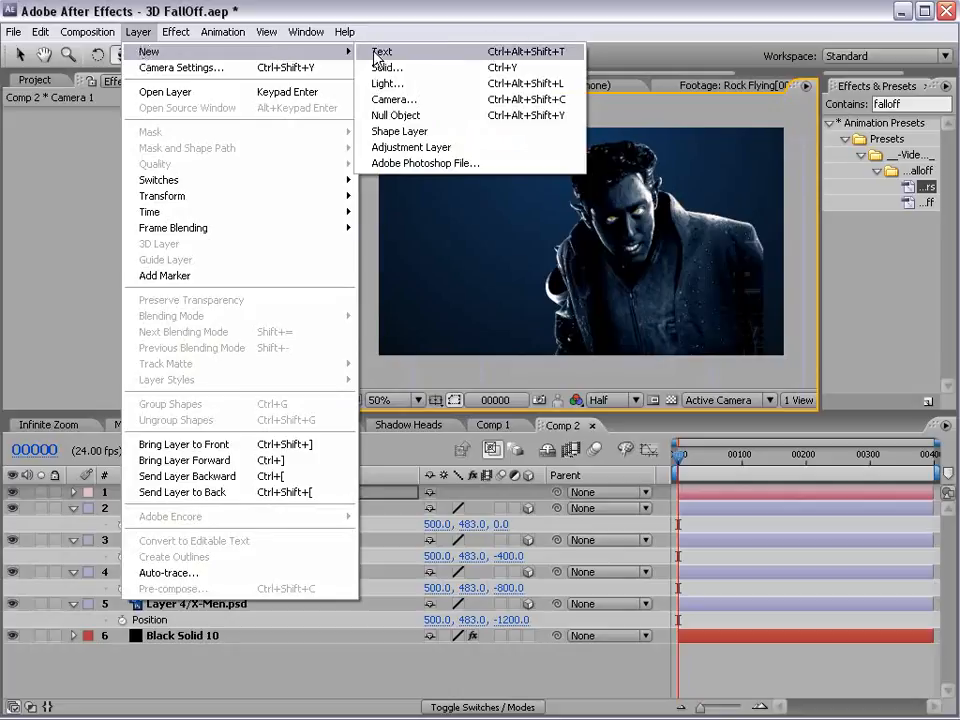
pyautogui.click(436, 68)
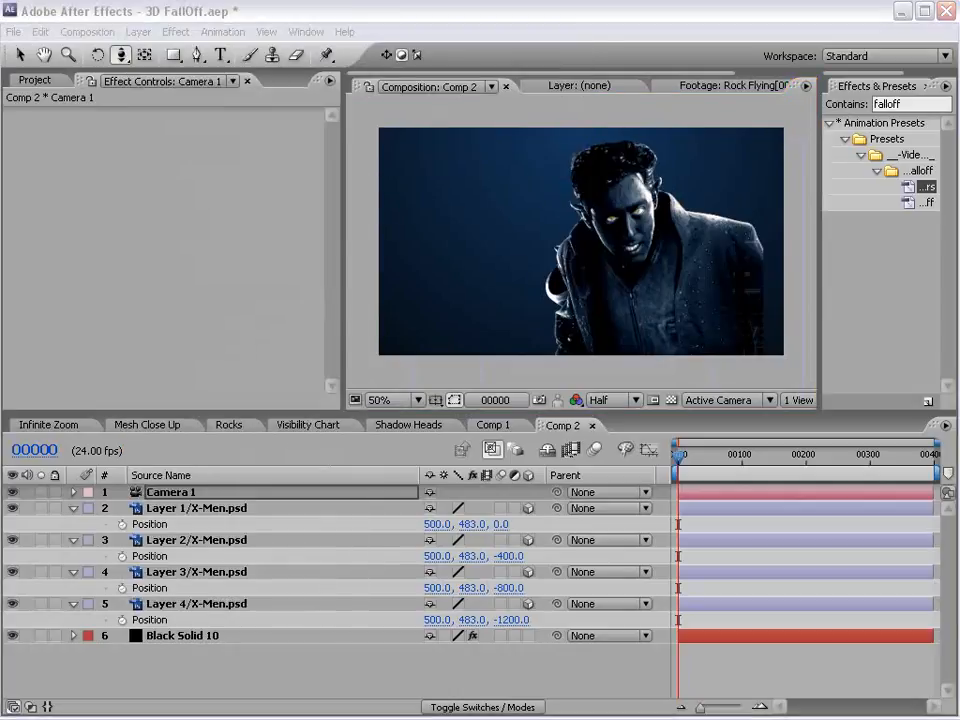
pyautogui.moveTo(510, 298); pyautogui.dragTo(302, 283)
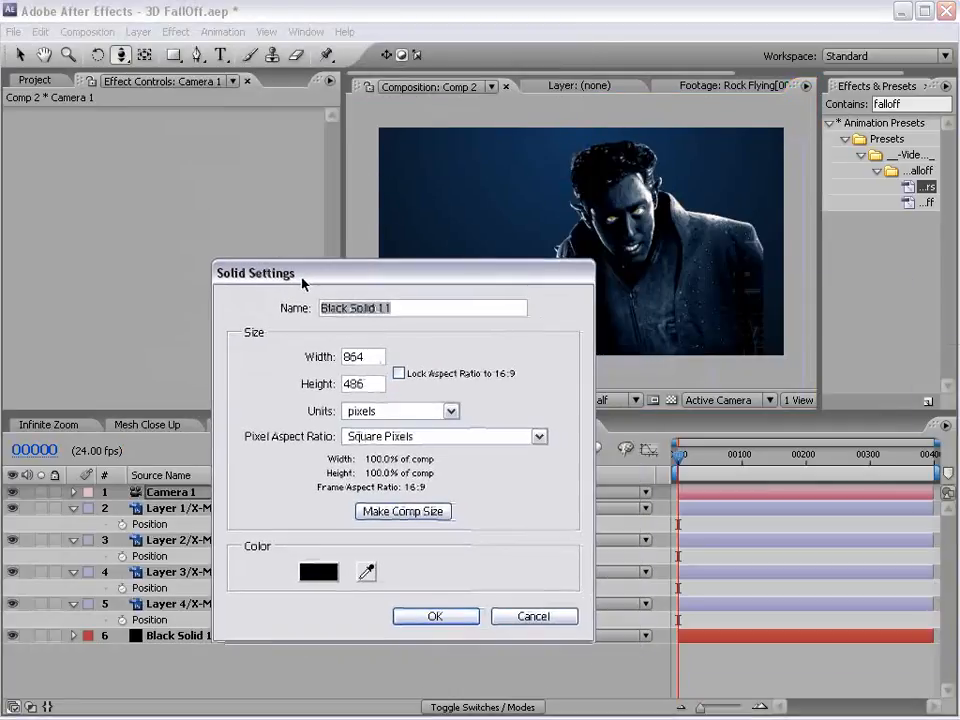
pyautogui.write('Falloff')
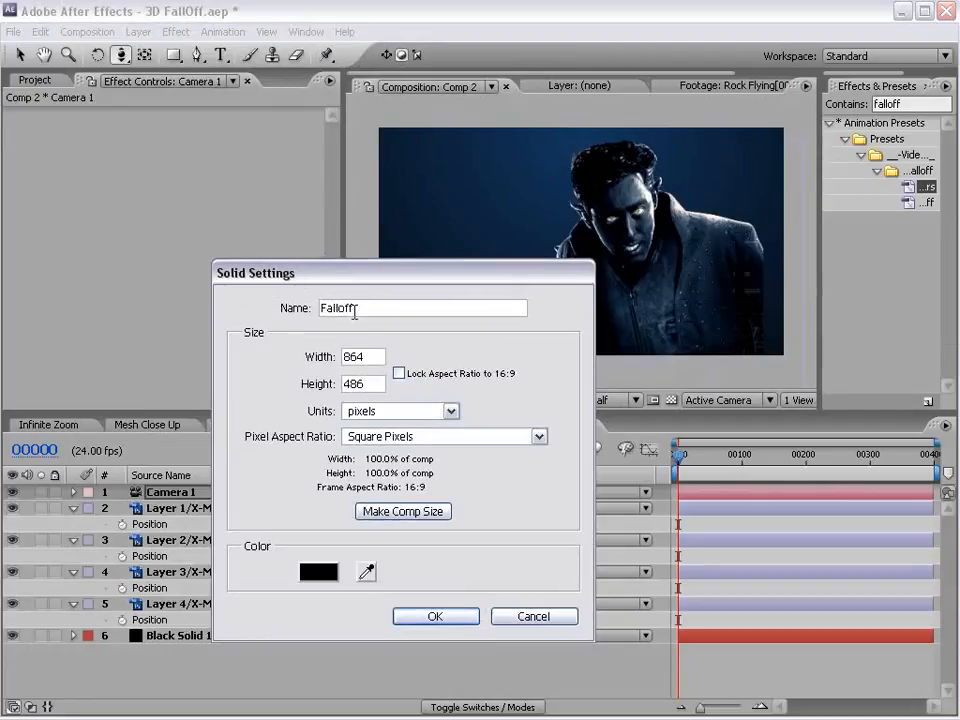
pyautogui.click(435, 615)
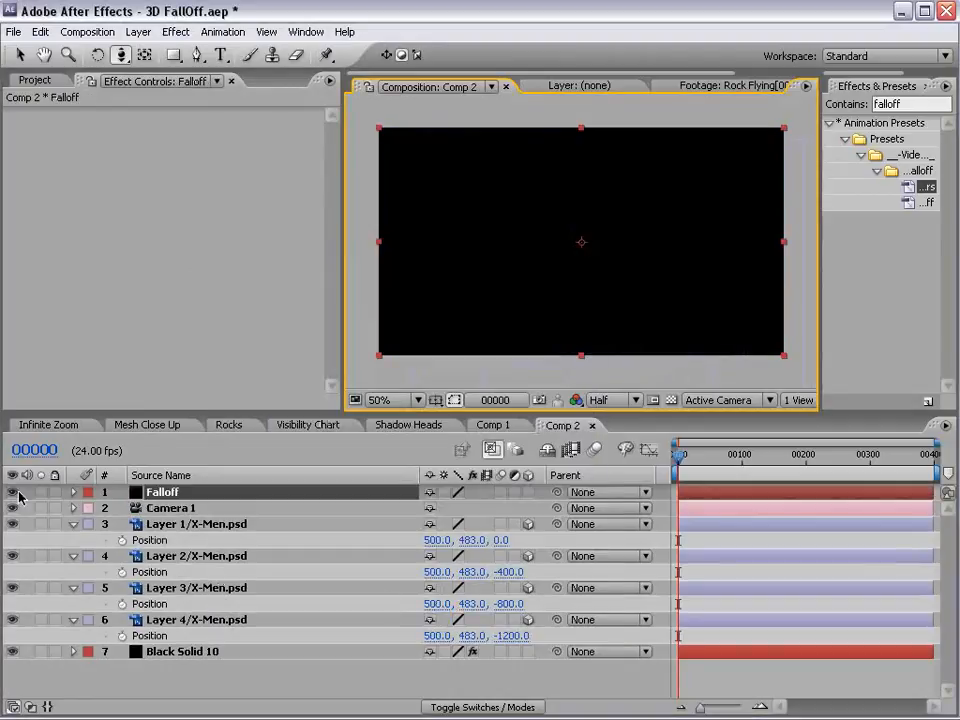
pyautogui.click(13, 492)
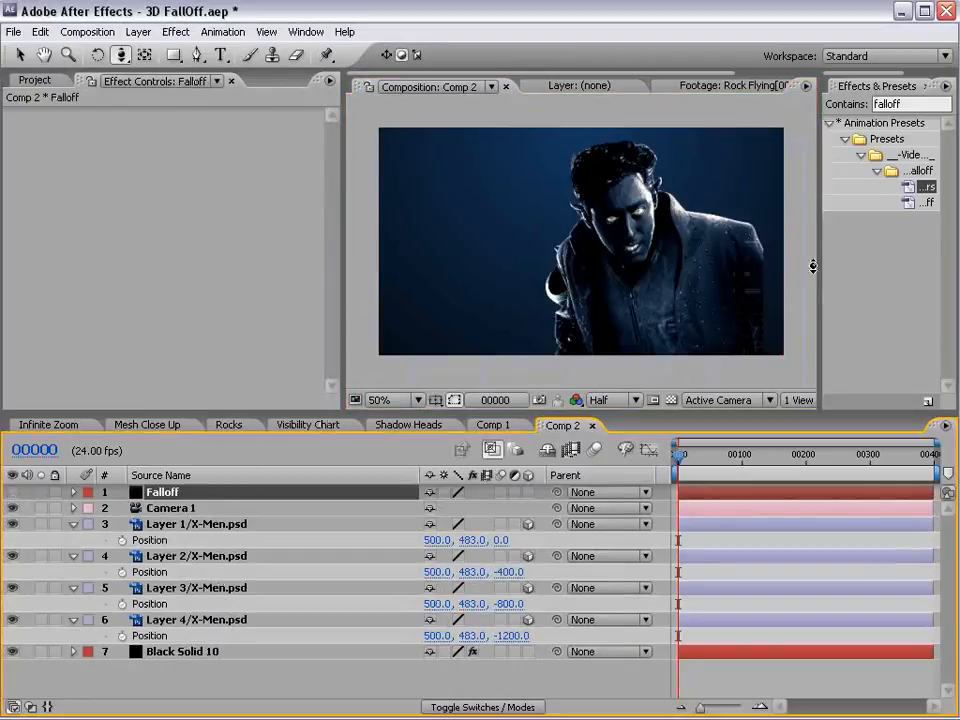
# Step: Apply the 3DFalloff-Control_ReName_Falloff preset to the Falloff solid and 3DFalloff_Apply_to_3D_Layers to Layer 1/X-Men.psd
pyautogui.moveTo(819, 266); pyautogui.dragTo(594, 260)
pyautogui.click(772, 197)
pyautogui.moveTo(772, 197); pyautogui.dragTo(152, 492)
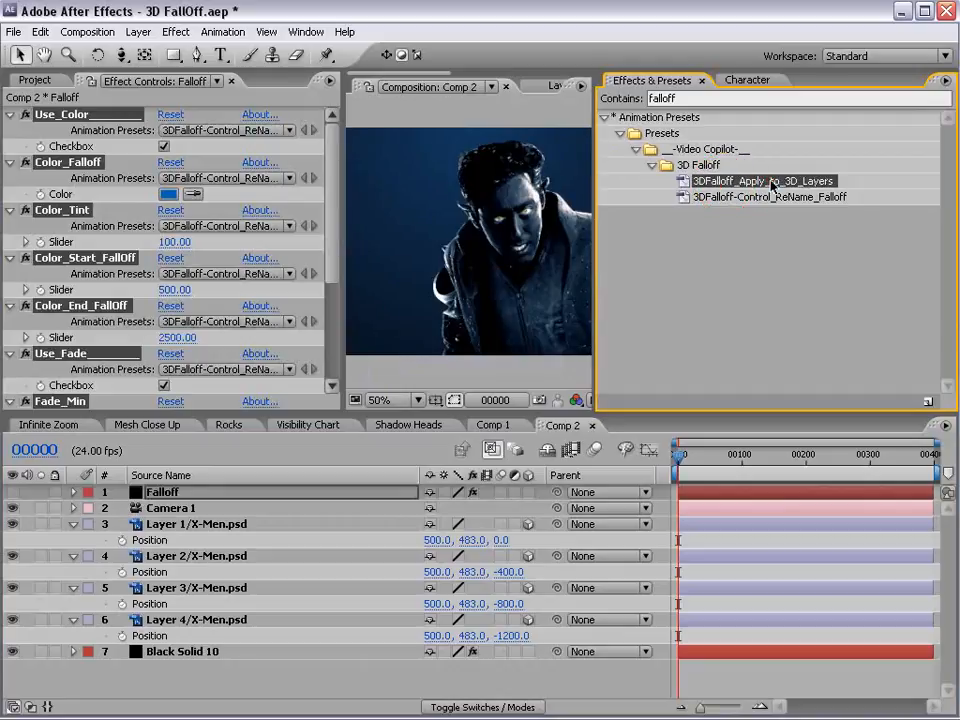
pyautogui.moveTo(770, 183); pyautogui.dragTo(190, 526)
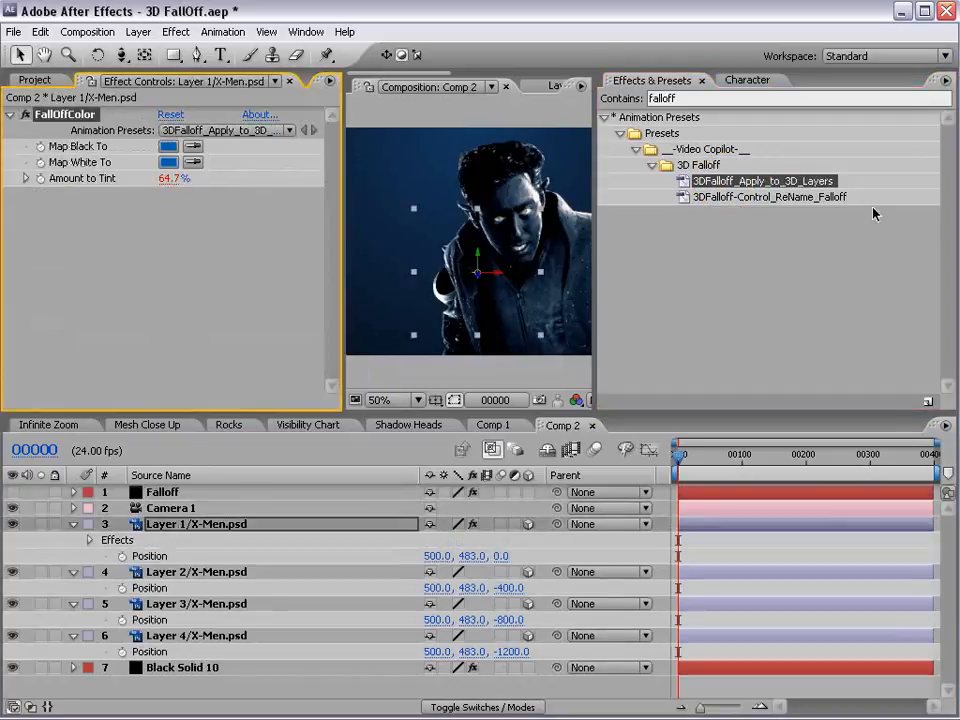
# Step: Apply the 3DFalloff_Apply_to_3D_Layers preset to Layers 2, 3 and 4, widen the composition view and reposition the camera
pyautogui.moveTo(765, 188); pyautogui.dragTo(206, 619)
pyautogui.moveTo(747, 182); pyautogui.dragTo(270, 671)
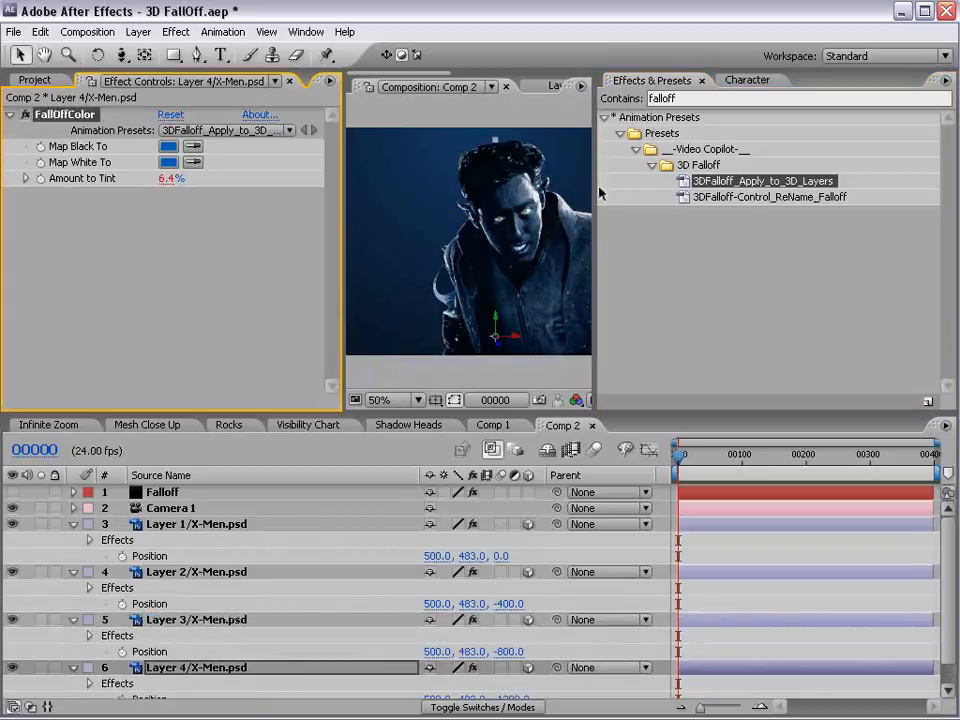
pyautogui.moveTo(592, 193); pyautogui.dragTo(843, 193)
pyautogui.press('c')
pyautogui.moveTo(583, 267); pyautogui.dragTo(568, 294)
pyautogui.press('c')
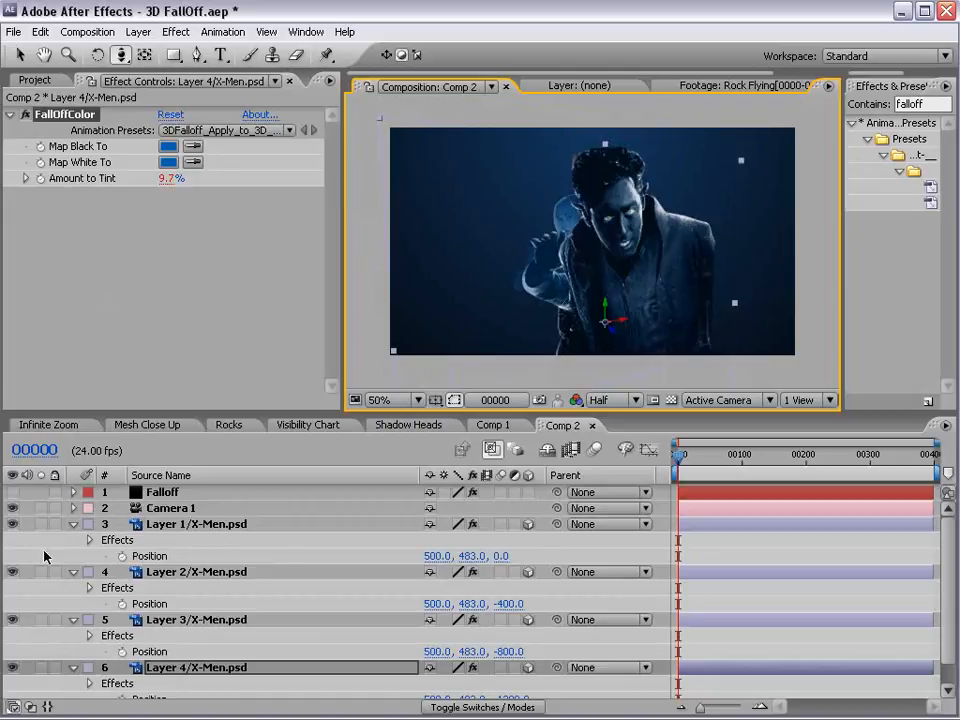
# Step: Disable Use_Fade and set Color_Falloff to black on the Falloff solid, and orbit the camera so the rear figures show
pyautogui.click(165, 493)
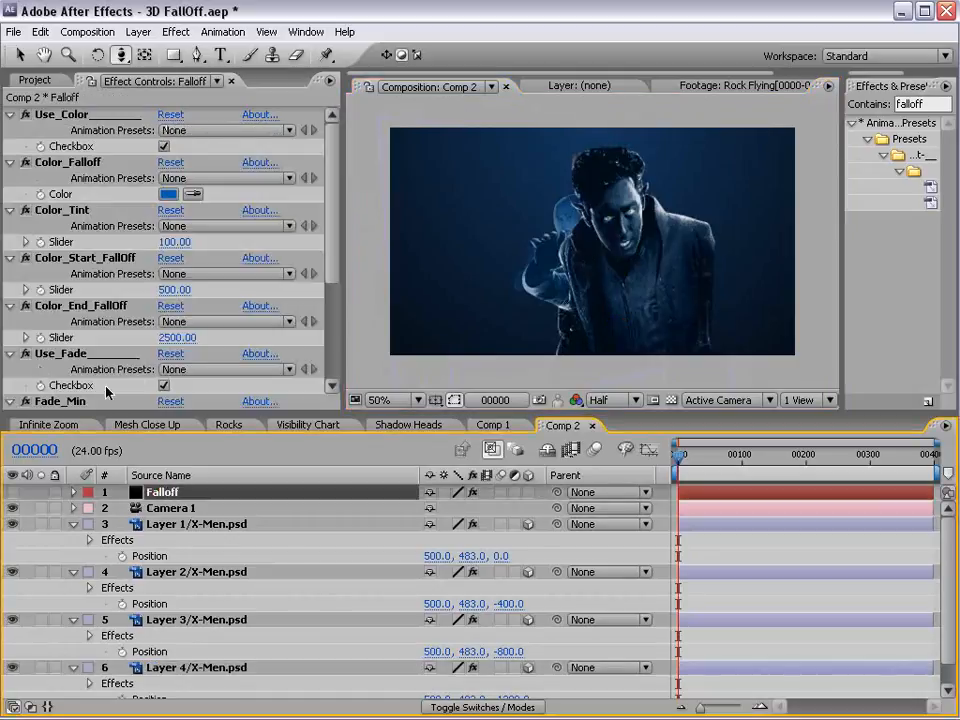
pyautogui.click(165, 386)
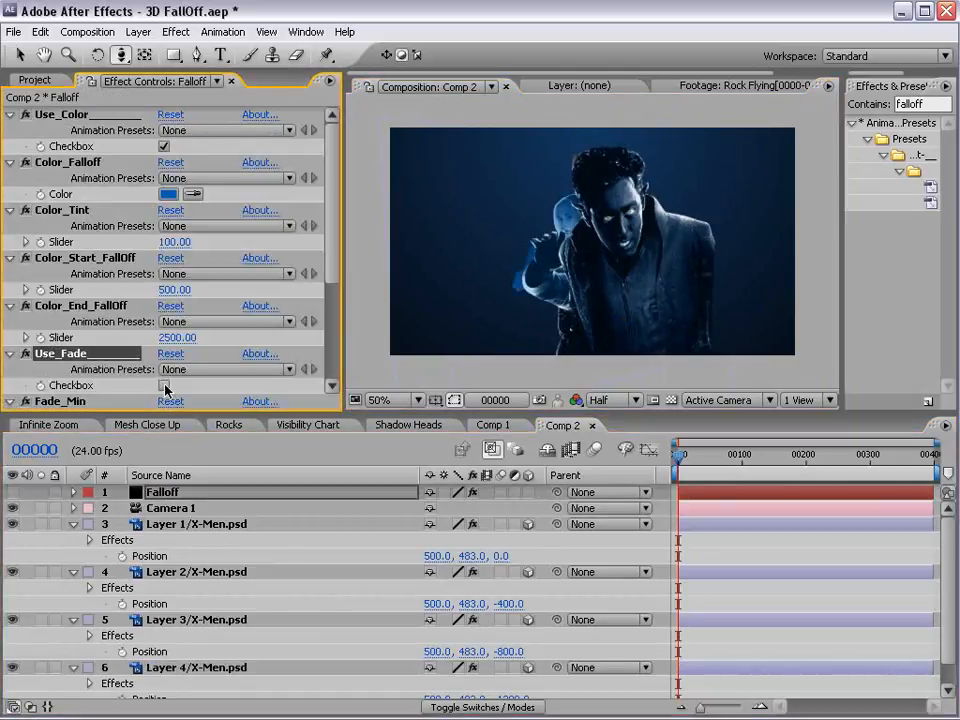
pyautogui.click(173, 195)
pyautogui.moveTo(471, 403); pyautogui.dragTo(474, 575)
pyautogui.click(642, 339)
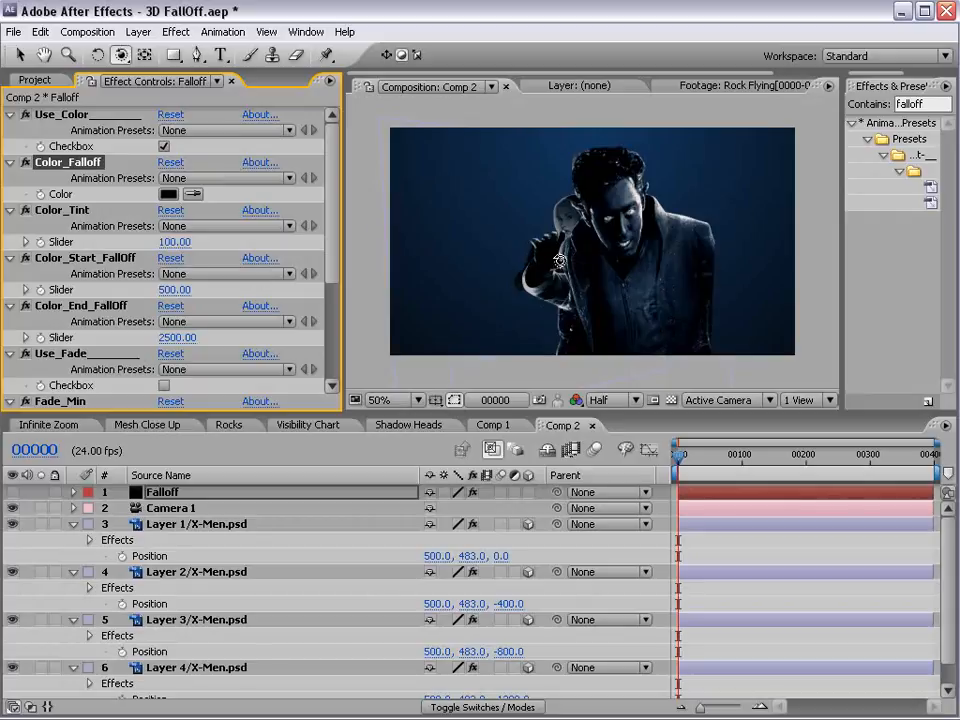
pyautogui.moveTo(416, 198); pyautogui.dragTo(590, 262)
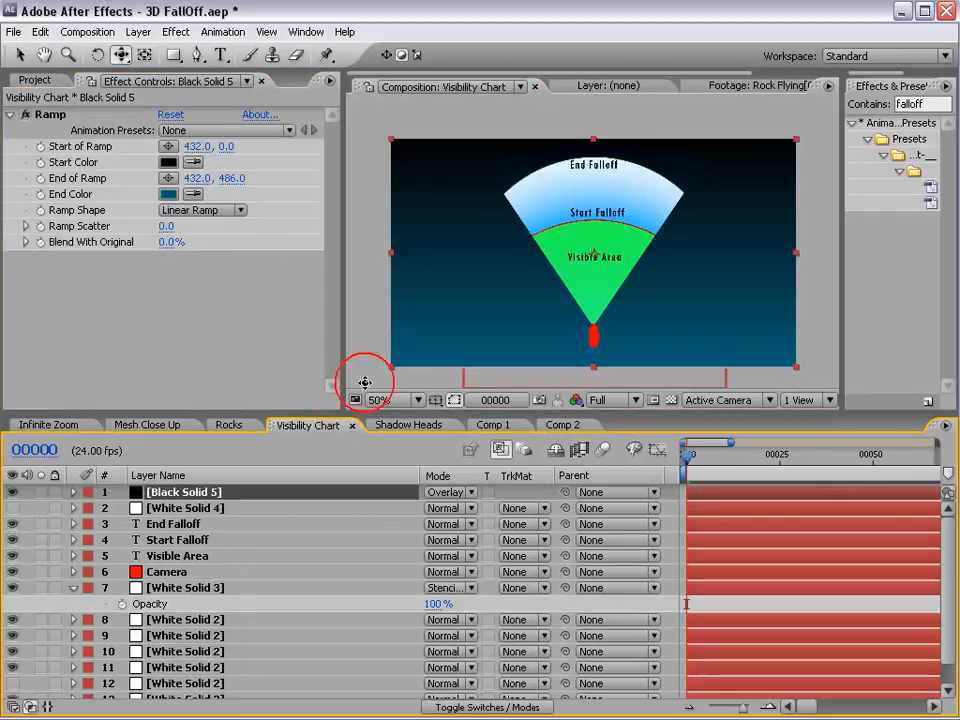
# Step: Examine the start and end falloff zones in the Visibility Chart composition and return to Comp 2
pyautogui.scroll(2, 639, 242)
pyautogui.moveTo(639, 242); pyautogui.dragTo(605, 305)
pyautogui.press('c')
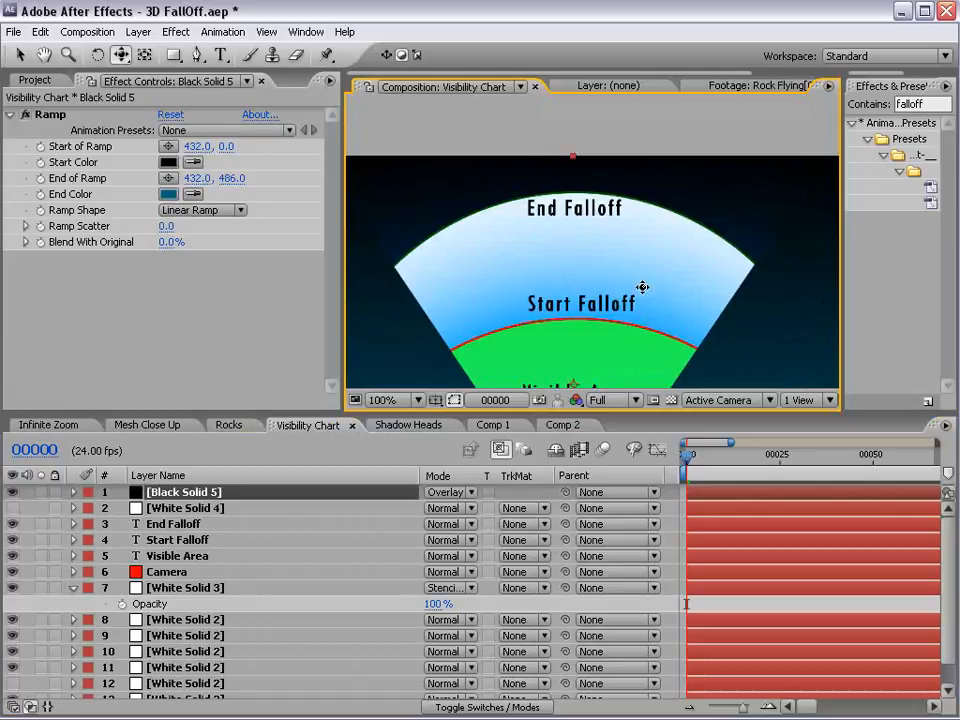
pyautogui.click(558, 424)
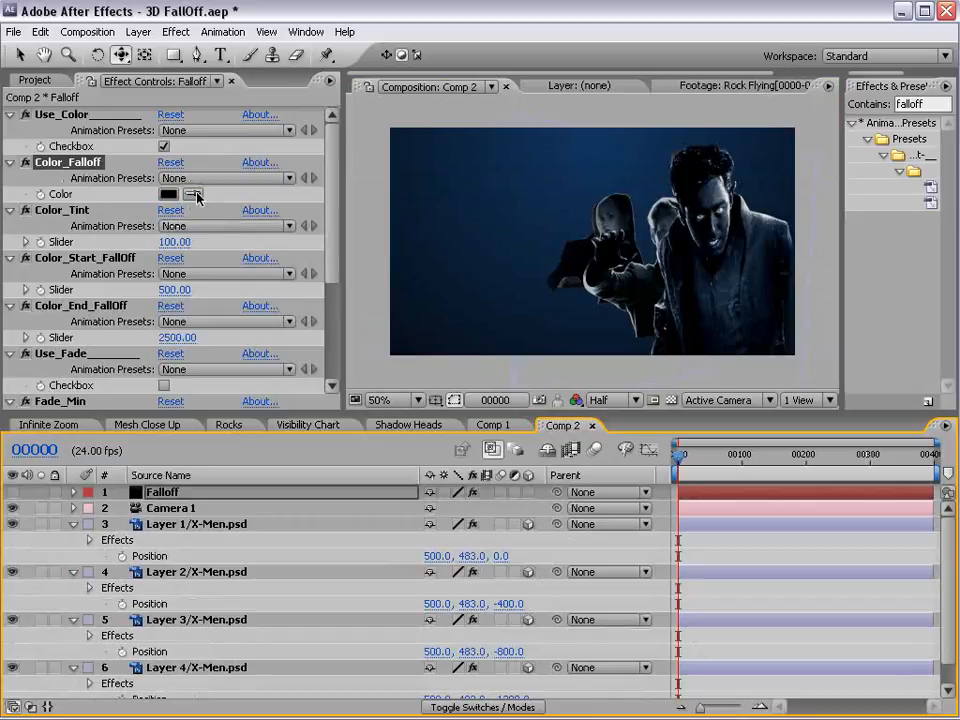
# Step: Set Color_End_FallOff to 1000 and Color_Start_FallOff to 758, and move the camera in depth to check the color transition
pyautogui.click(170, 335)
pyautogui.moveTo(190, 343)
pyautogui.mouseDown()
pyautogui.moveTo(103, 350)
pyautogui.moveTo(163, 336)
pyautogui.moveTo(120, 338)
pyautogui.moveTo(168, 336)
pyautogui.moveTo(178, 289)
pyautogui.moveTo(150, 289)
pyautogui.moveTo(200, 289)
pyautogui.mouseUp()
pyautogui.moveTo(178, 337)
pyautogui.mouseDown()
pyautogui.moveTo(168, 336)
pyautogui.moveTo(174, 346)
pyautogui.mouseUp()
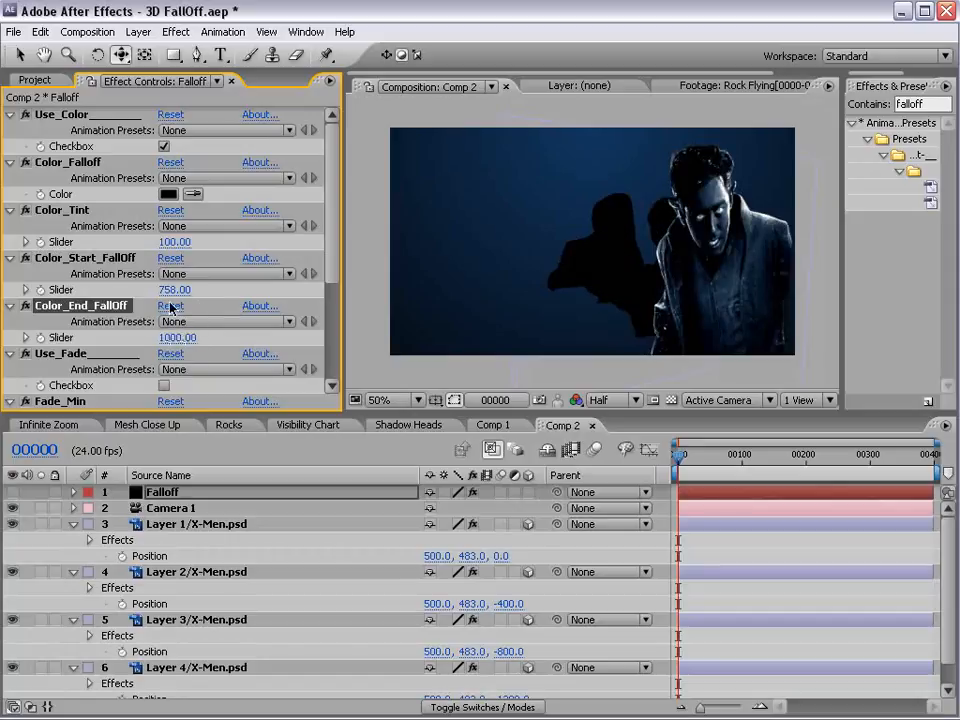
pyautogui.moveTo(609, 293); pyautogui.dragTo(653, 126)
pyautogui.moveTo(648, 249); pyautogui.dragTo(593, 434)
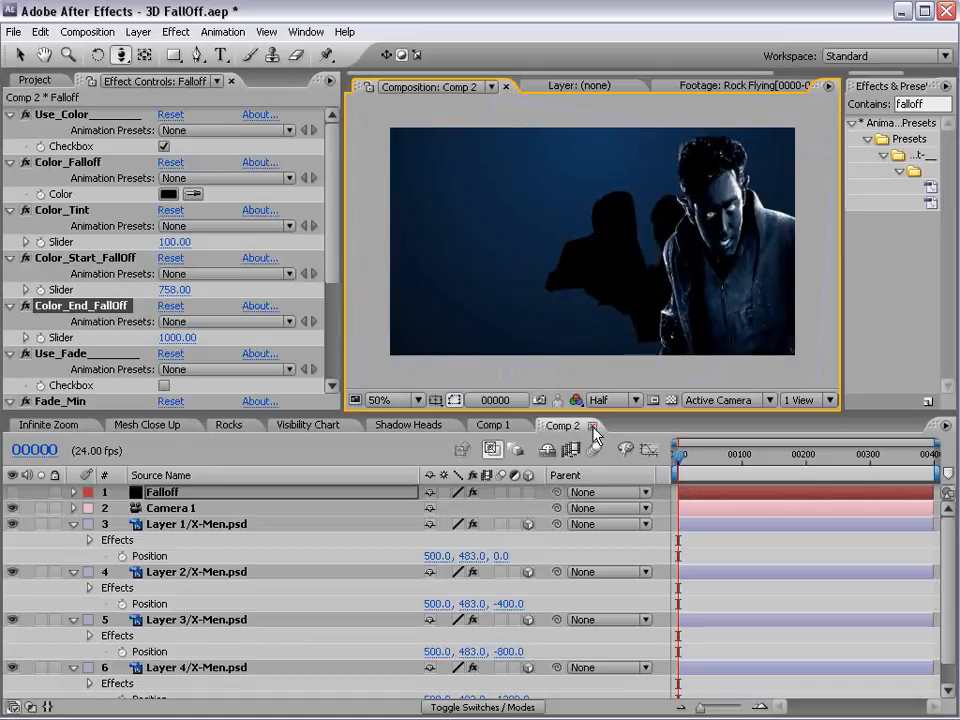
# Step: Enable Use_Fade on the Falloff solid and move the camera to check how the figures fade
pyautogui.scroll(-5, 326, 238)
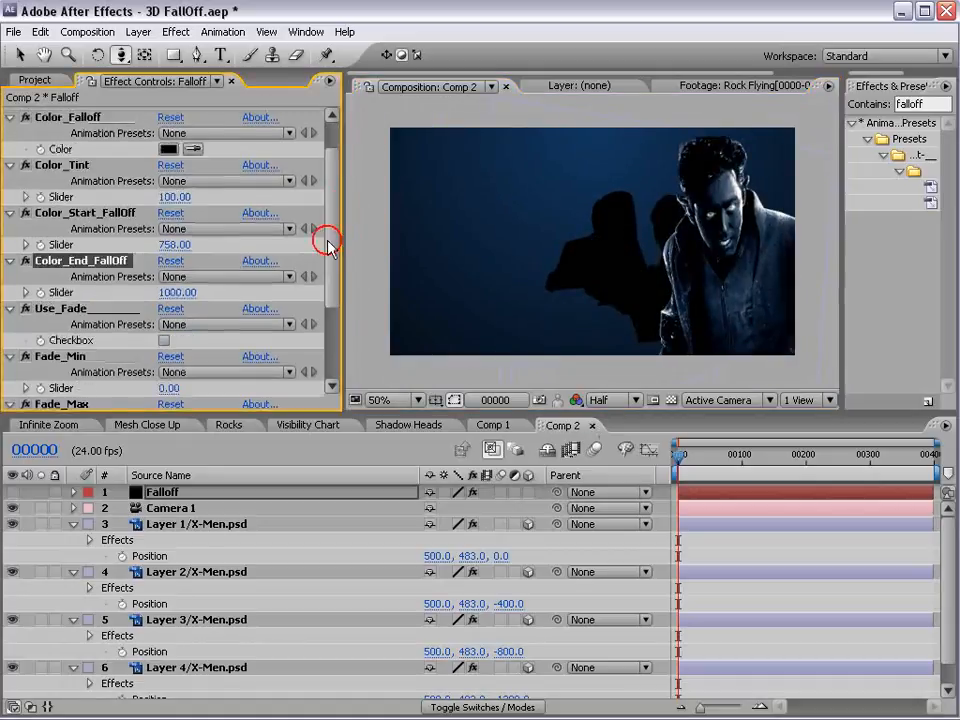
pyautogui.click(165, 211)
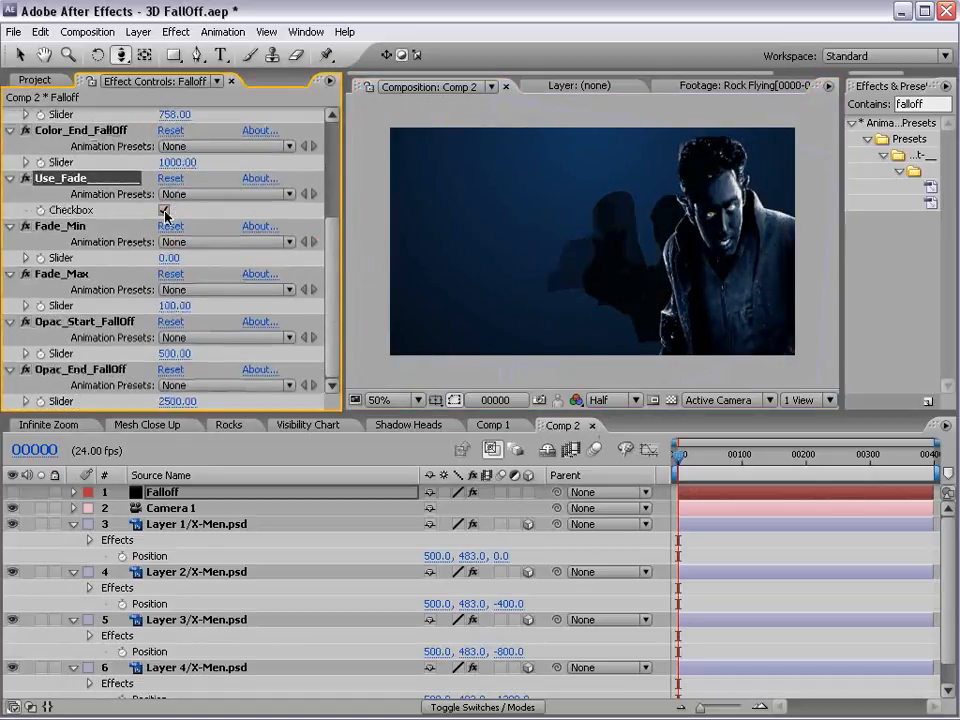
pyautogui.moveTo(589, 311); pyautogui.dragTo(615, 332)
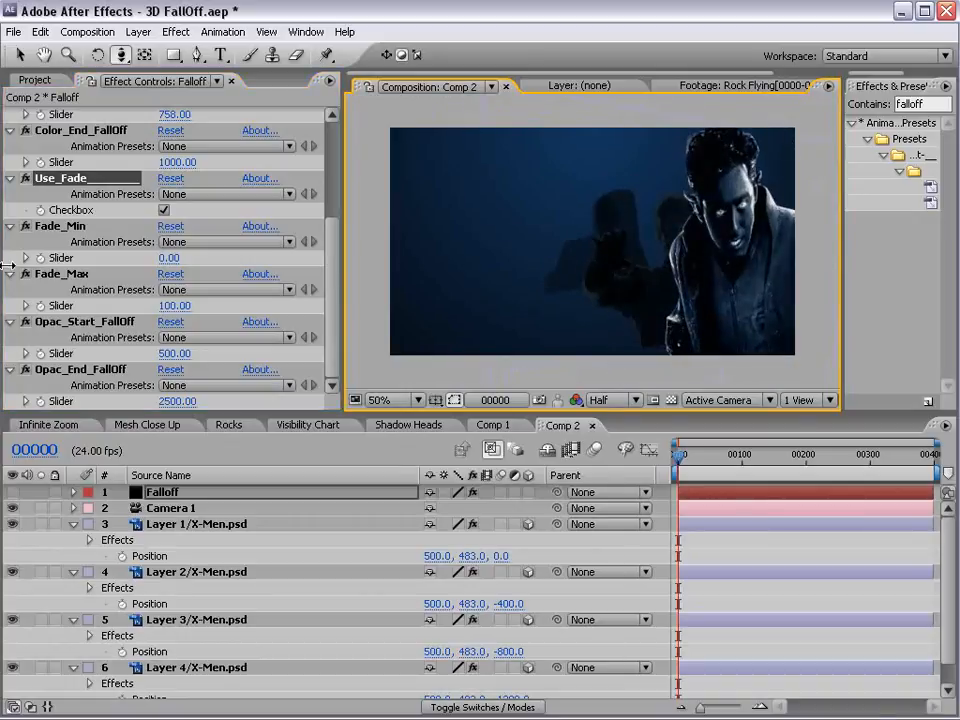
# Step: Invert the fade by setting Fade_Min to 100 and Fade_Max to 0
pyautogui.click(58, 227)
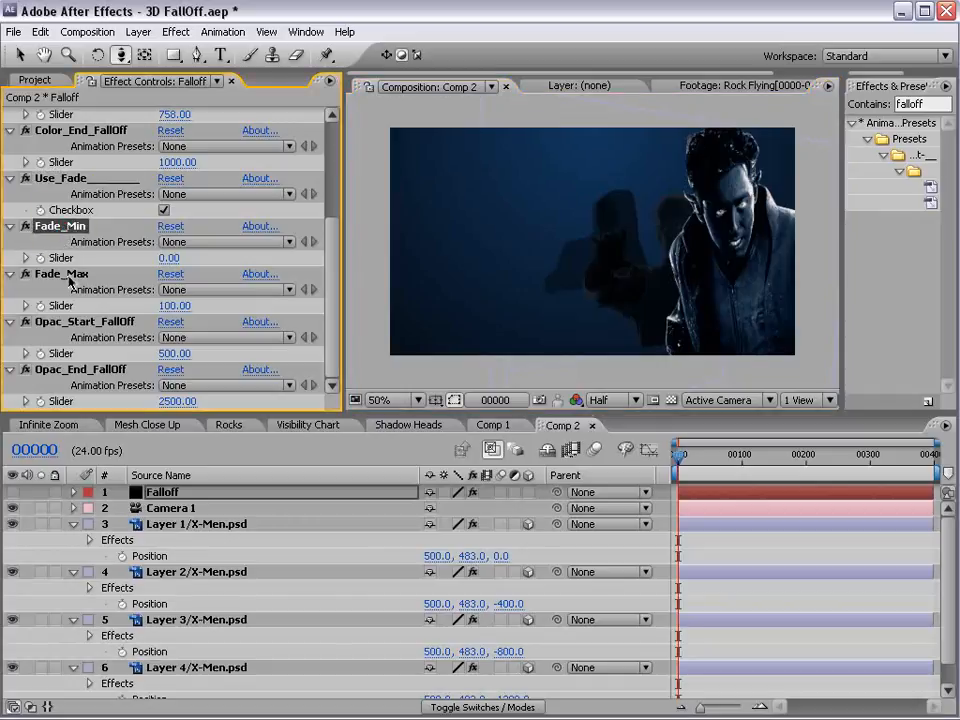
pyautogui.click(62, 274)
pyautogui.click(169, 258)
pyautogui.write('100')
pyautogui.press('Return')
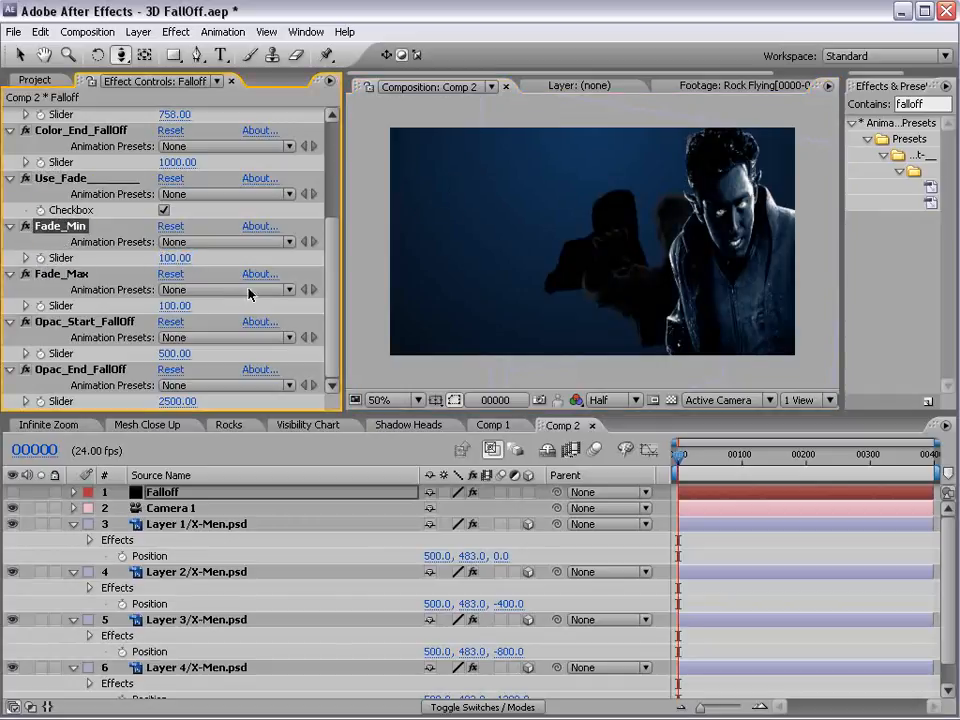
pyautogui.click(171, 308)
pyautogui.write('0')
pyautogui.press('Return')
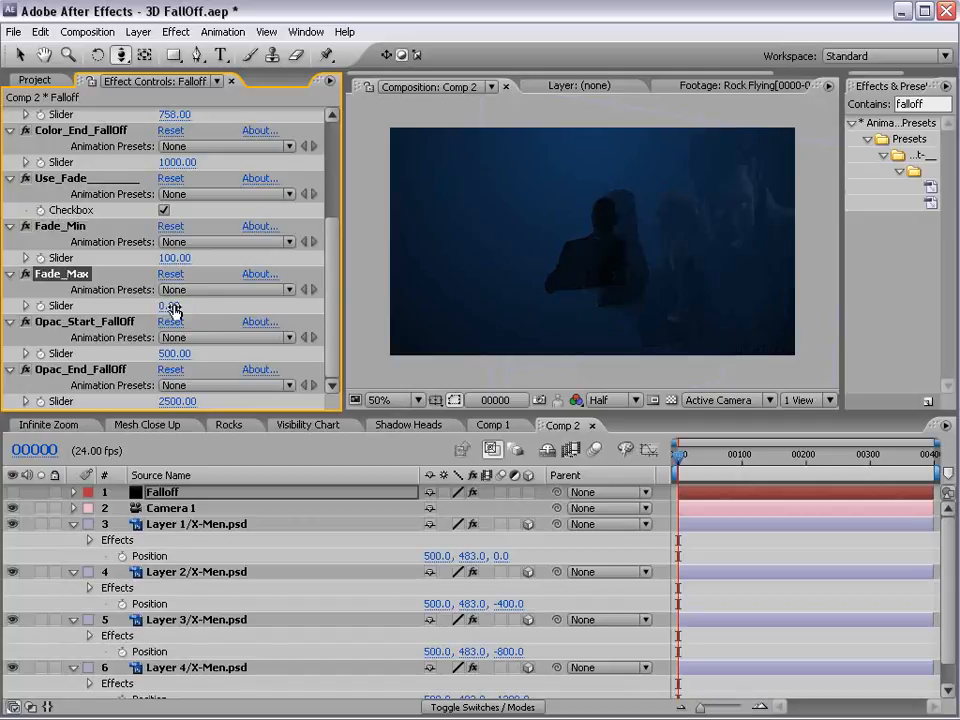
# Step: Reposition the camera, and set Opac_End_FallOff to 751 and Opac_Start_FallOff to 382
pyautogui.moveTo(636, 311); pyautogui.dragTo(579, 300)
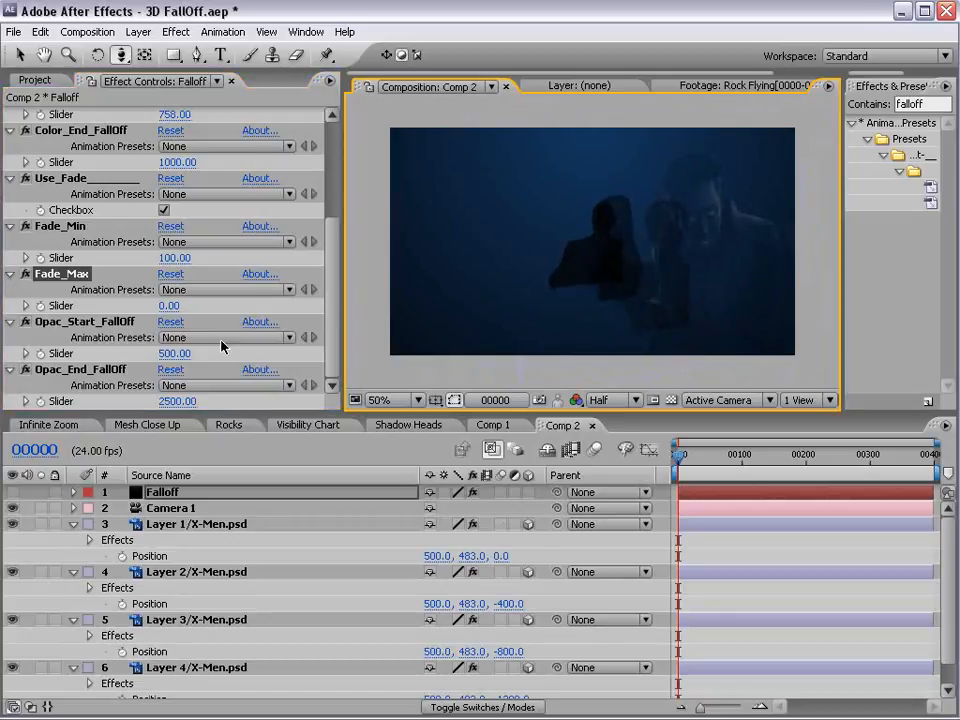
pyautogui.moveTo(334, 290); pyautogui.dragTo(324, 368)
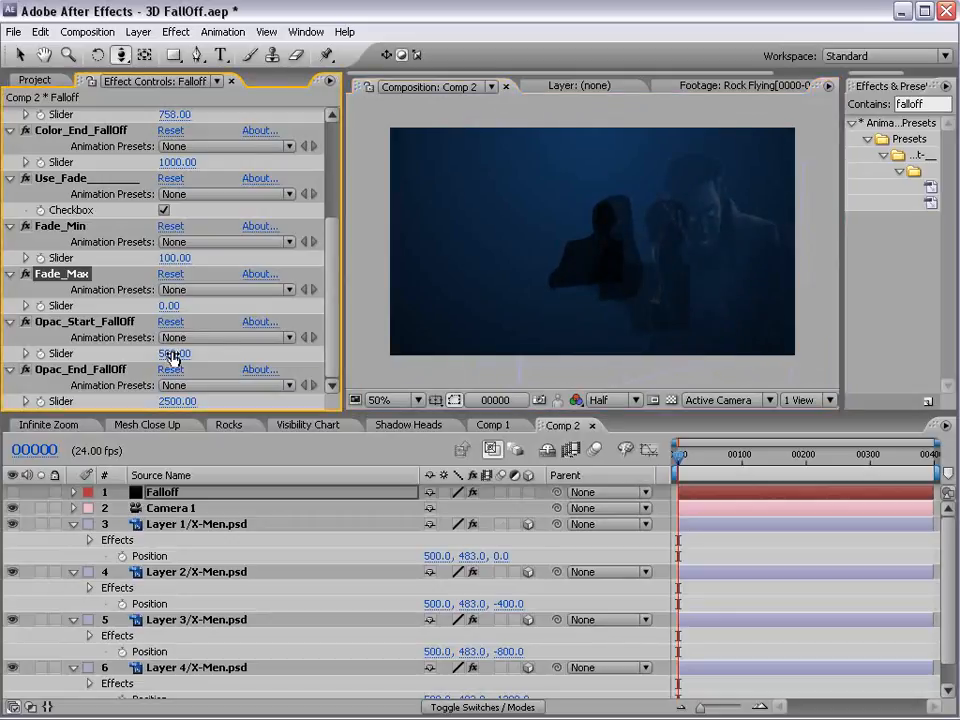
pyautogui.moveTo(185, 401); pyautogui.dragTo(120, 401)
pyautogui.moveTo(185, 401); pyautogui.dragTo(166, 403)
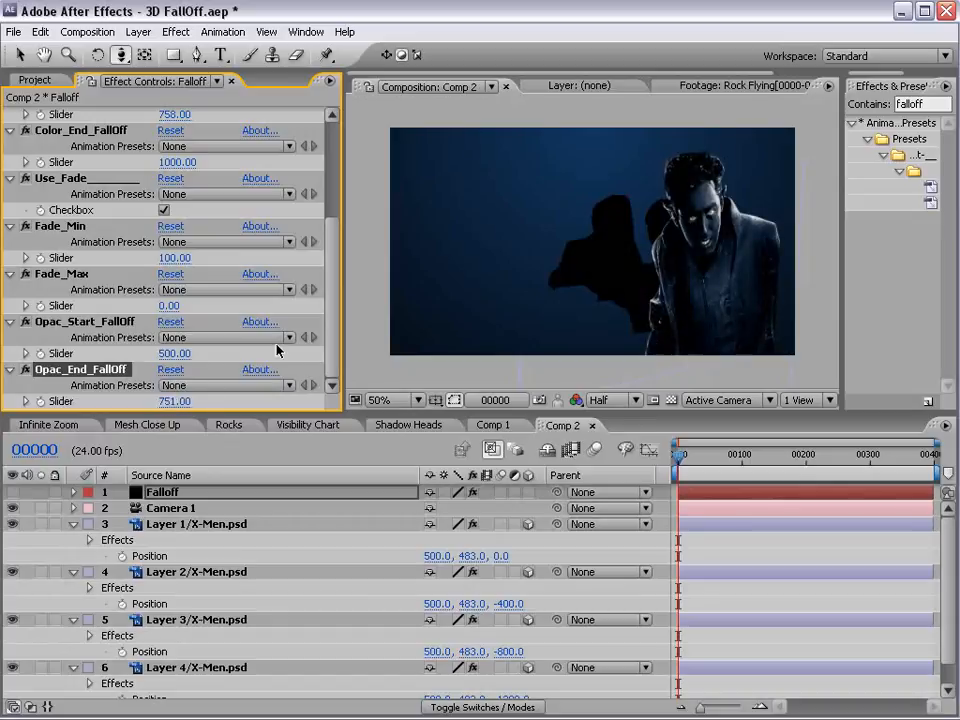
pyautogui.moveTo(162, 354); pyautogui.dragTo(148, 355)
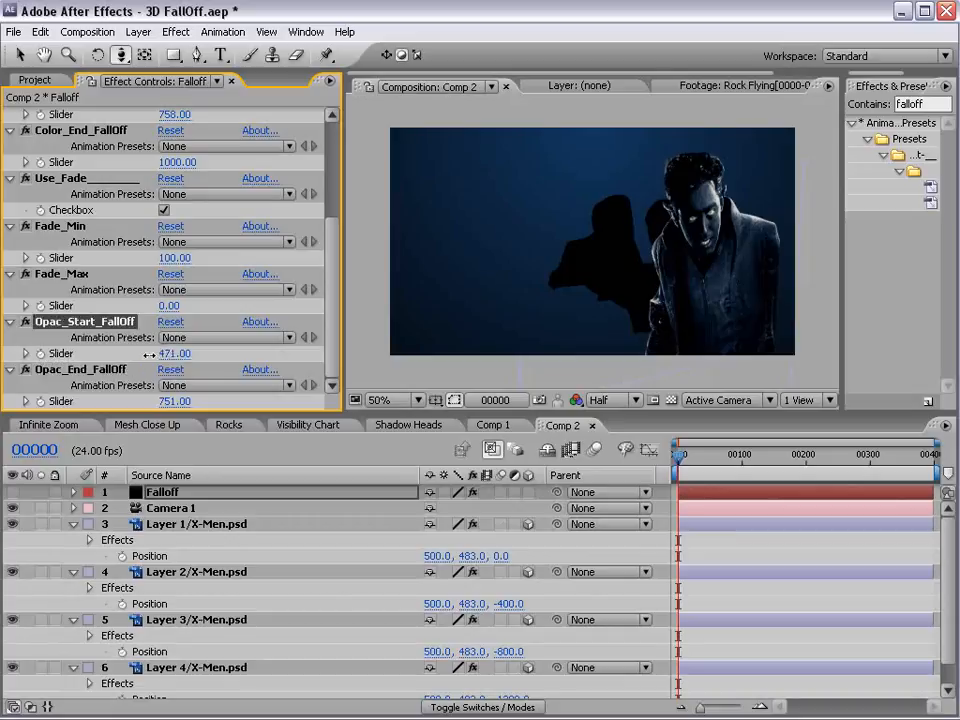
# Step: Add Point of Interest and Position keyframes to Camera 1 at frame 0
pyautogui.moveTo(703, 477); pyautogui.dragTo(678, 470)
pyautogui.click(161, 509)
pyautogui.press('p')
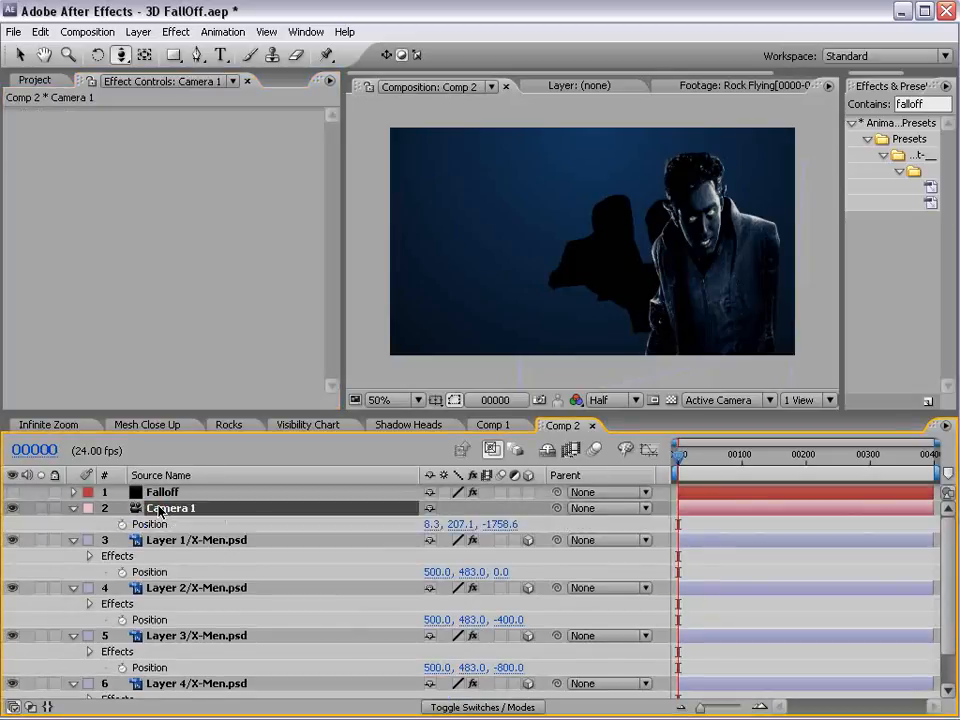
pyautogui.hotkey('shift', 'a')
pyautogui.click(122, 540)
pyautogui.click(122, 524)
# Step: Push the camera through the figures to the rearmost one just past frame 100, and scrub the resulting move
pyautogui.moveTo(680, 455); pyautogui.dragTo(744, 456)
pyautogui.press('c')
pyautogui.moveTo(600, 313); pyautogui.dragTo(652, 61)
pyautogui.moveTo(596, 296); pyautogui.dragTo(579, 264)
pyautogui.press('v')
pyautogui.moveTo(744, 455); pyautogui.dragTo(726, 468)
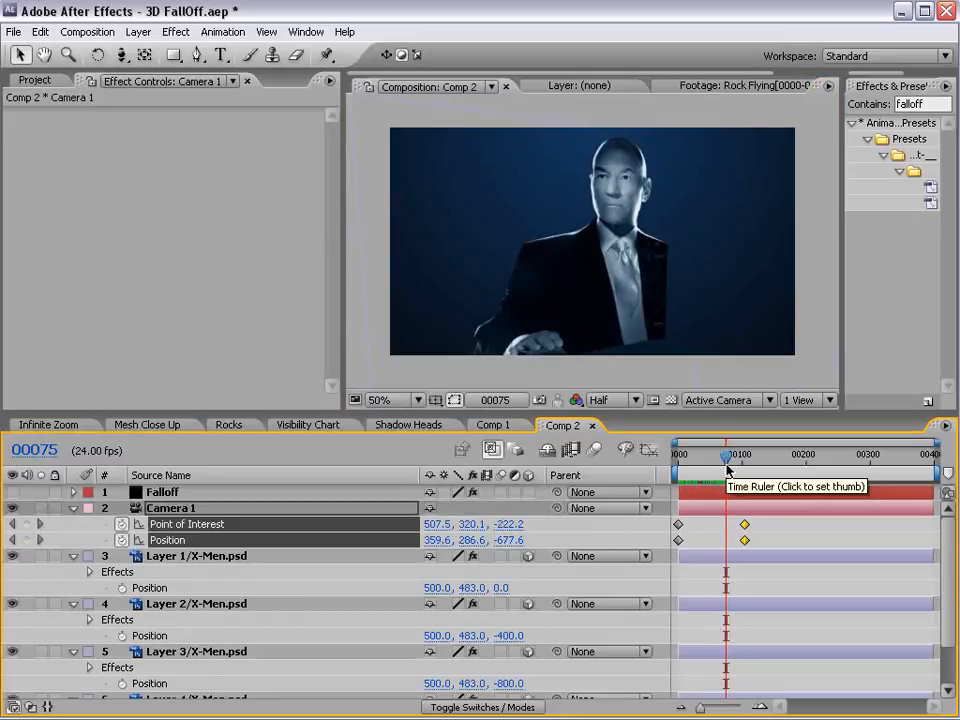
# Step: Pull the camera farther back at frame 0 until the front figure is a black silhouette, and scrub to frame 50
pyautogui.moveTo(727, 470); pyautogui.dragTo(624, 489)
pyautogui.press('c')
pyautogui.moveTo(601, 230); pyautogui.dragTo(611, 300)
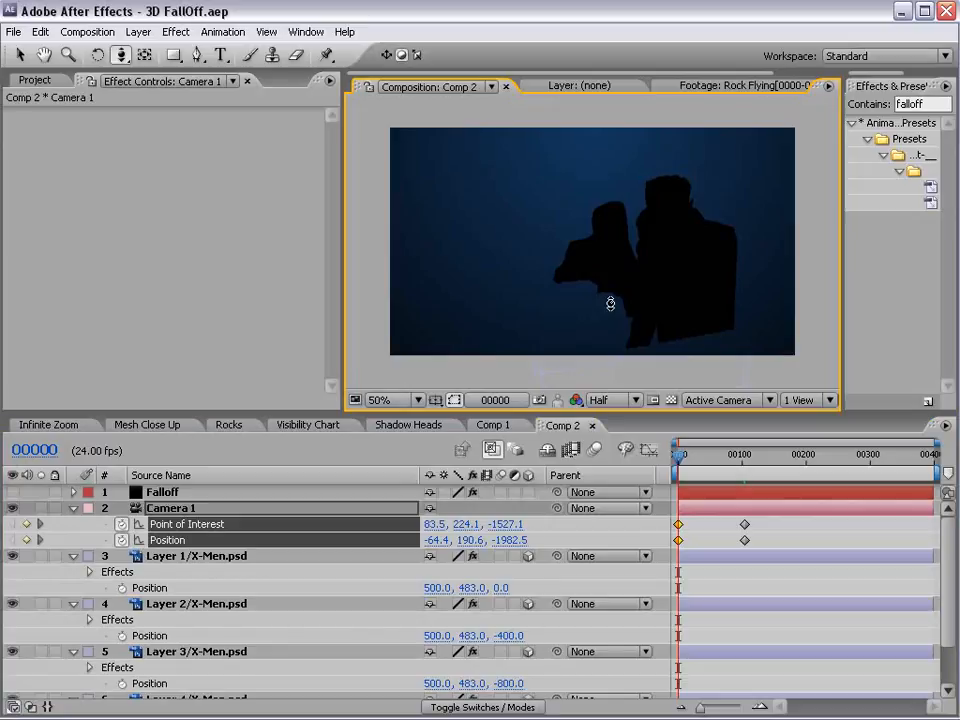
pyautogui.moveTo(679, 455); pyautogui.dragTo(710, 459)
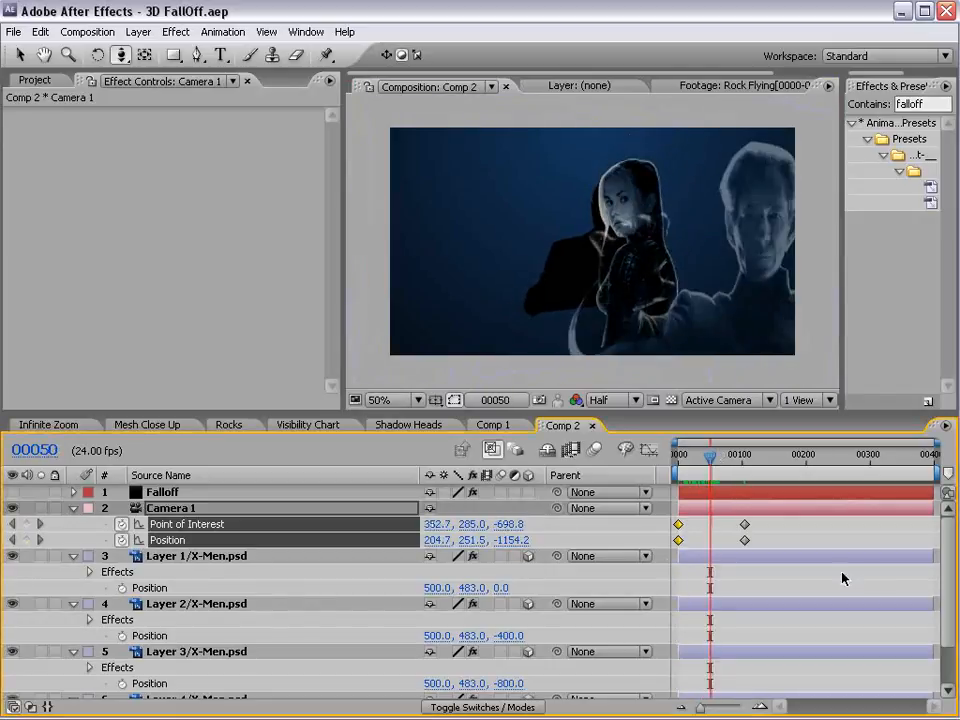
# Step: Set Opac_End_FallOff to 599 on the Falloff solid and readjust Opac_Start_FallOff, judging the fade at frame 54
pyautogui.moveTo(946, 582)
pyautogui.mouseDown()
pyautogui.moveTo(938, 655)
pyautogui.moveTo(945, 600)
pyautogui.mouseUp()
pyautogui.click(148, 493)
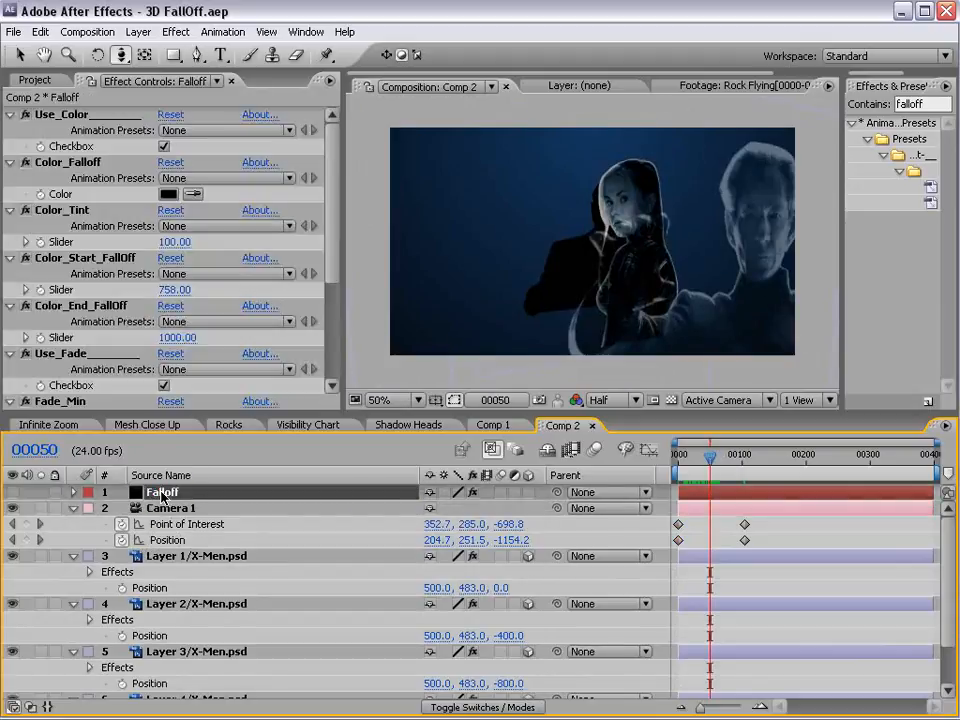
pyautogui.moveTo(336, 277); pyautogui.dragTo(357, 371)
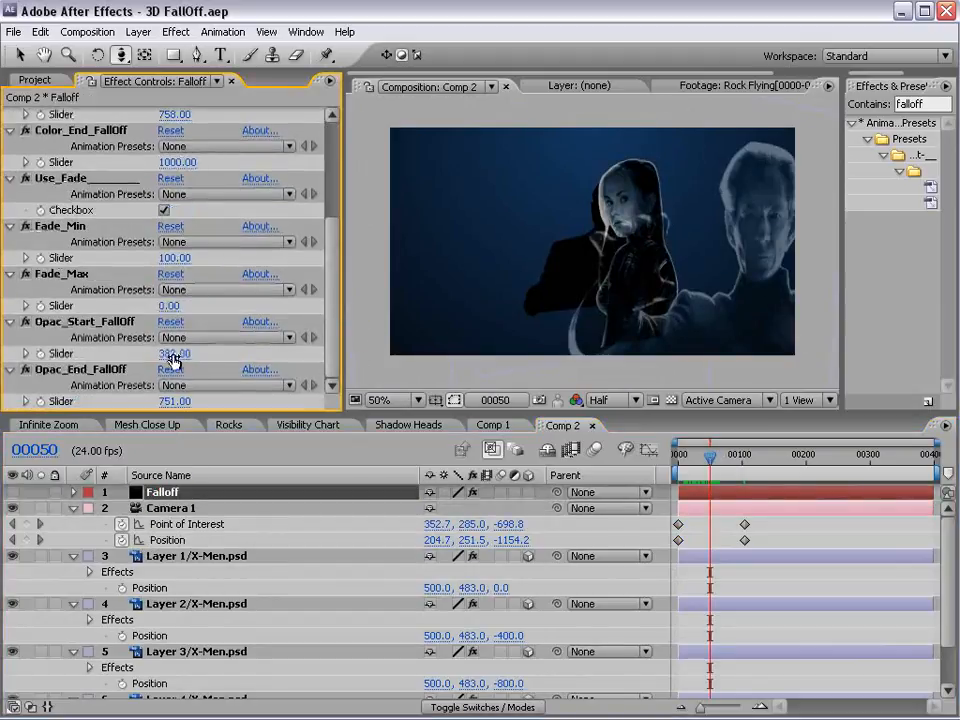
pyautogui.moveTo(175, 402)
pyautogui.mouseDown()
pyautogui.moveTo(180, 371)
pyautogui.moveTo(179, 398)
pyautogui.moveTo(168, 399)
pyautogui.mouseUp()
pyautogui.moveTo(710, 457)
pyautogui.mouseDown()
pyautogui.moveTo(718, 458)
pyautogui.moveTo(710, 458)
pyautogui.mouseUp()
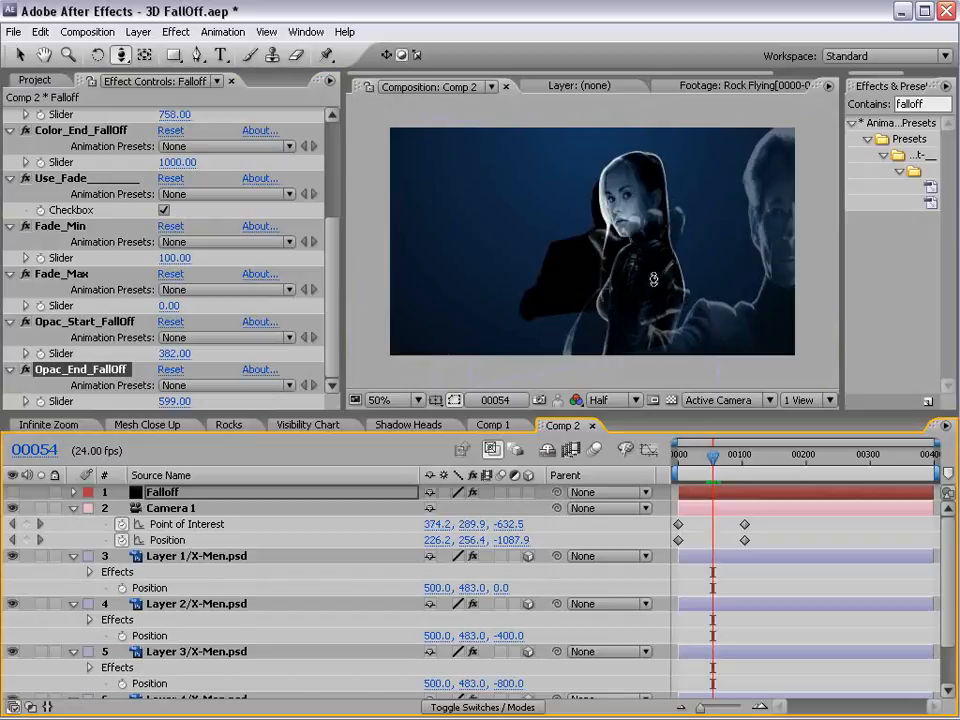
pyautogui.click(170, 353)
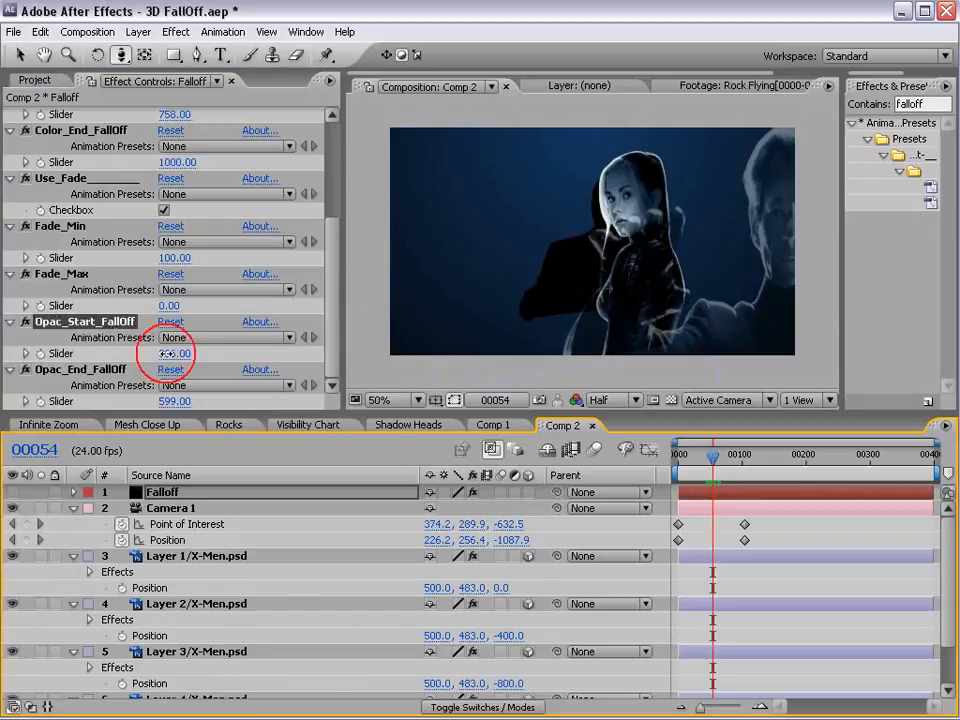
pyautogui.moveTo(170, 353); pyautogui.dragTo(240, 344)
# Step: Scrub back through the camera move, save the project with Camera 1 selected, and return to frame 0
pyautogui.moveTo(712, 457); pyautogui.dragTo(686, 485)
pyautogui.click(172, 509)
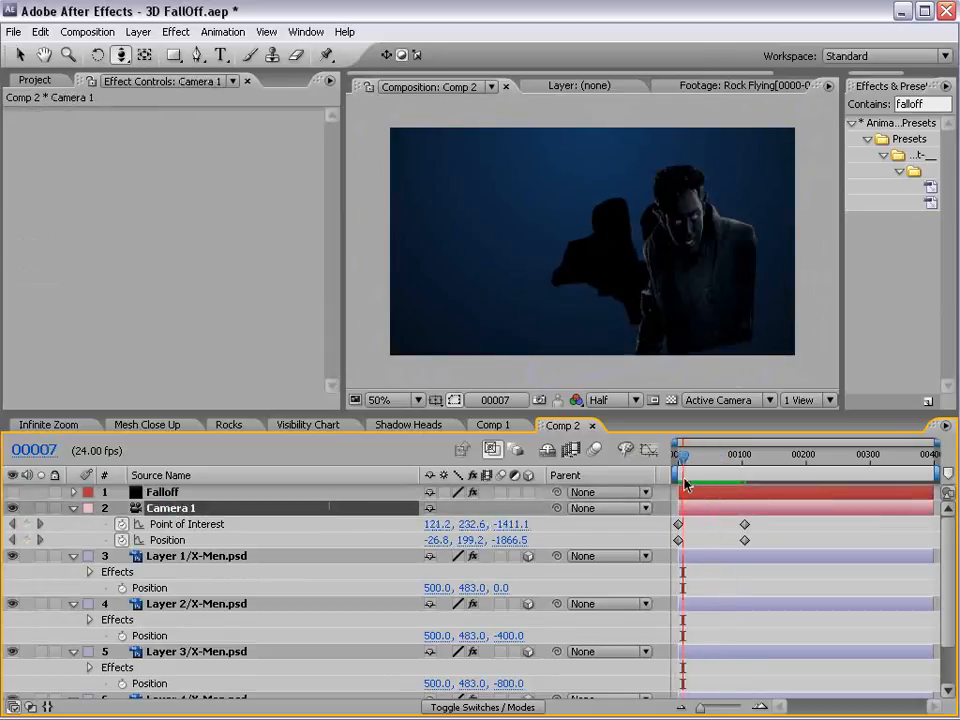
pyautogui.hotkey('ctrl', 's')
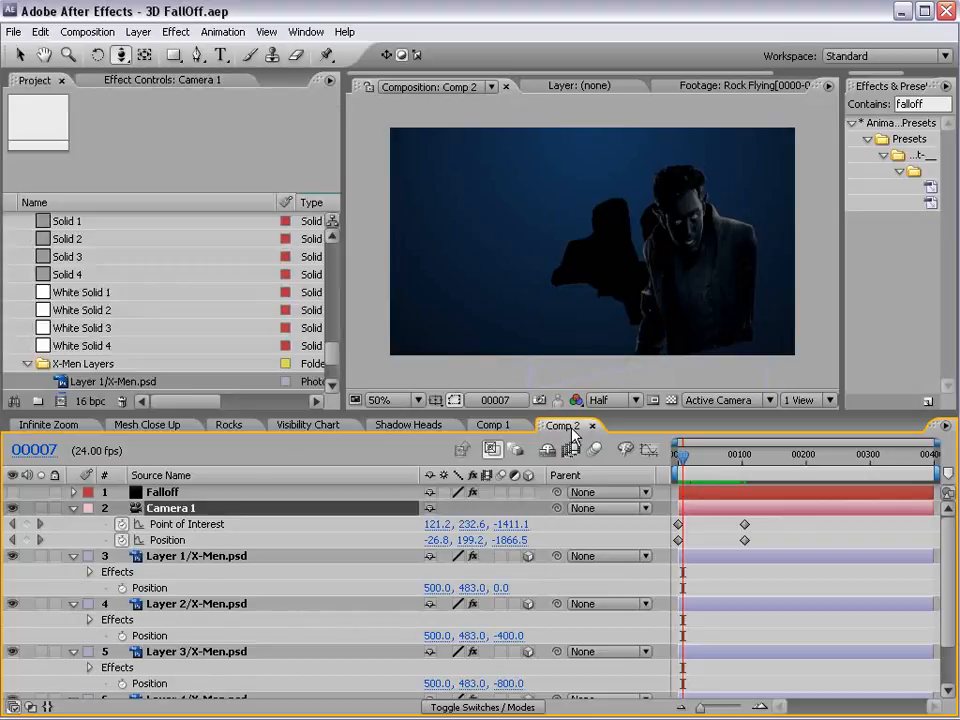
pyautogui.moveTo(679, 456)
pyautogui.mouseDown()
pyautogui.moveTo(735, 458)
pyautogui.moveTo(680, 458)
pyautogui.mouseUp()
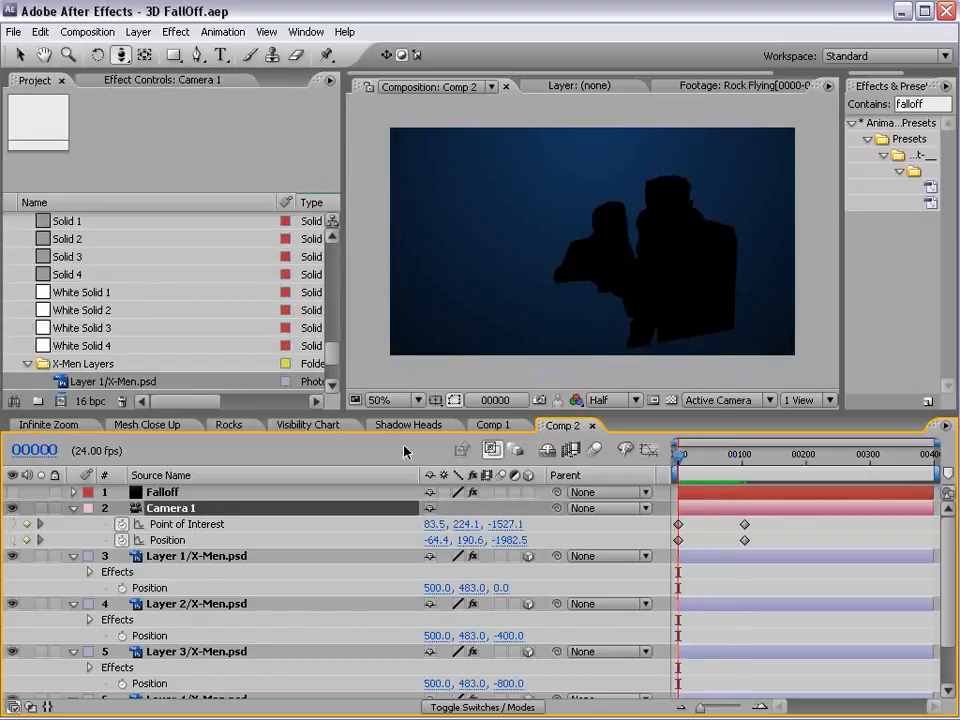
# Step: Open the Visibility Chart and Mesh Close Up compositions in turn and play back the plant scene
pyautogui.click(310, 426)
pyautogui.click(150, 424)
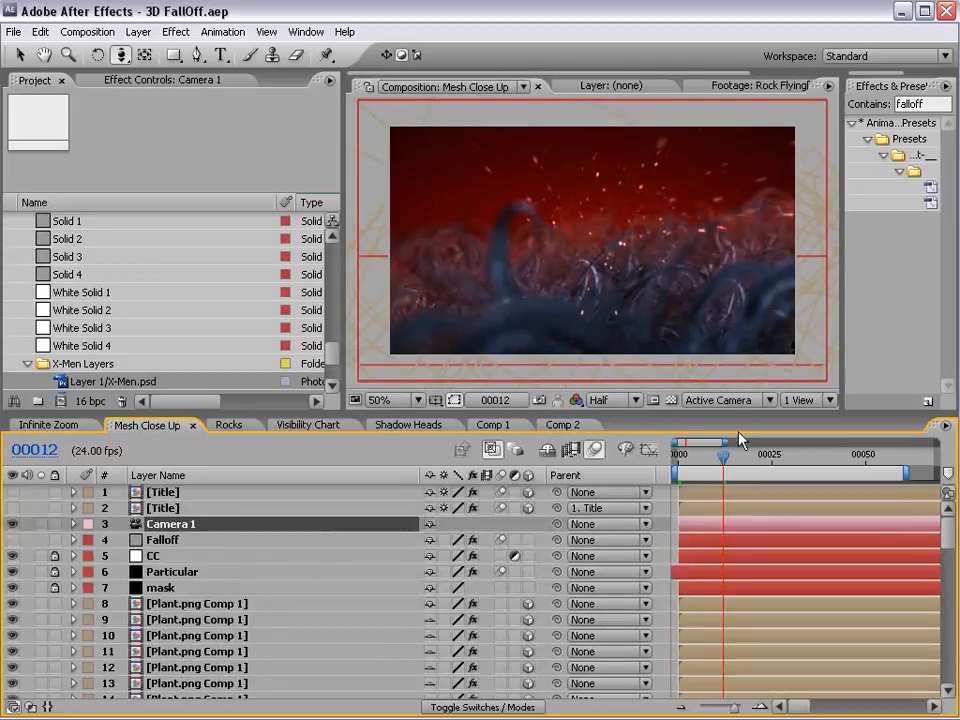
pyautogui.press('space')
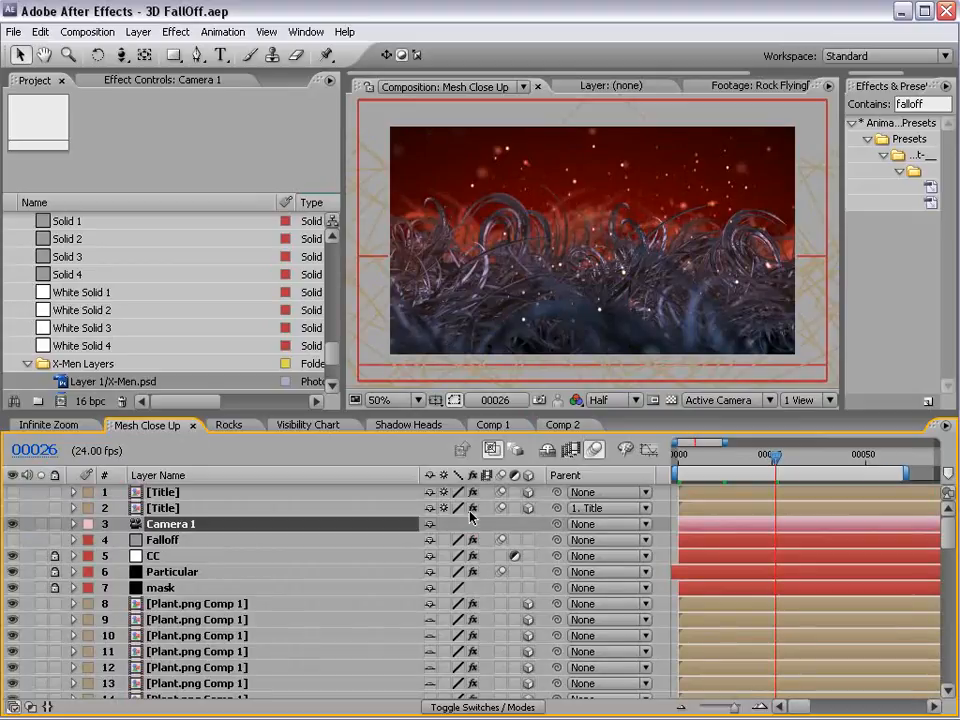
# Step: Switch to Firefox and look over the feature list on the Video Copilot Pro Scores product page
pyautogui.hotkey('alt', 'Tab')
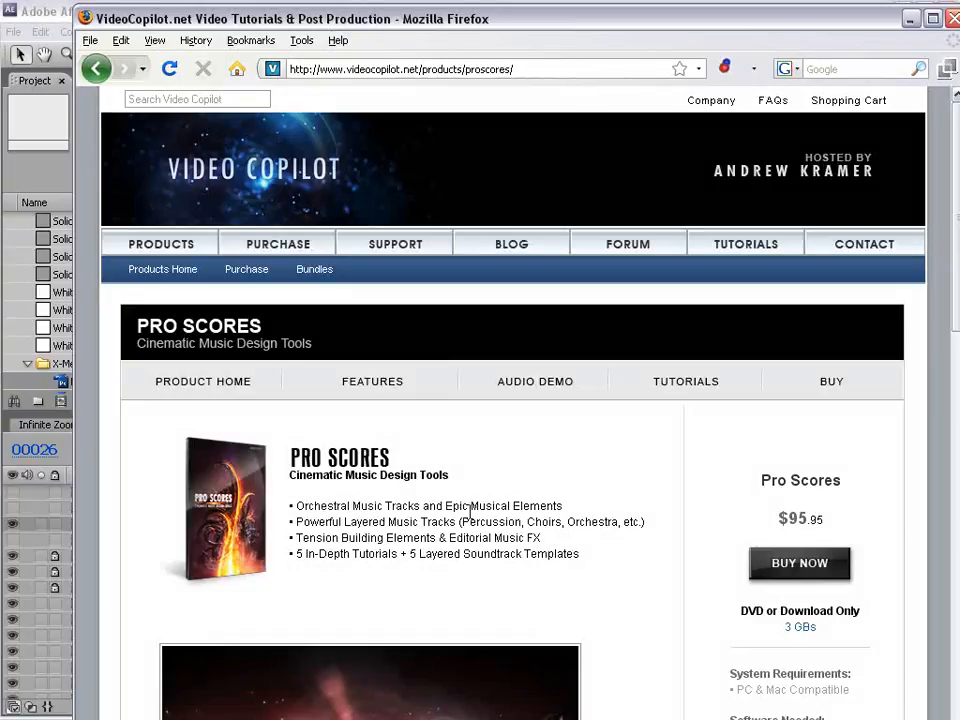
pyautogui.moveTo(352, 506); pyautogui.dragTo(482, 537)
pyautogui.scroll(-3, 503, 524)
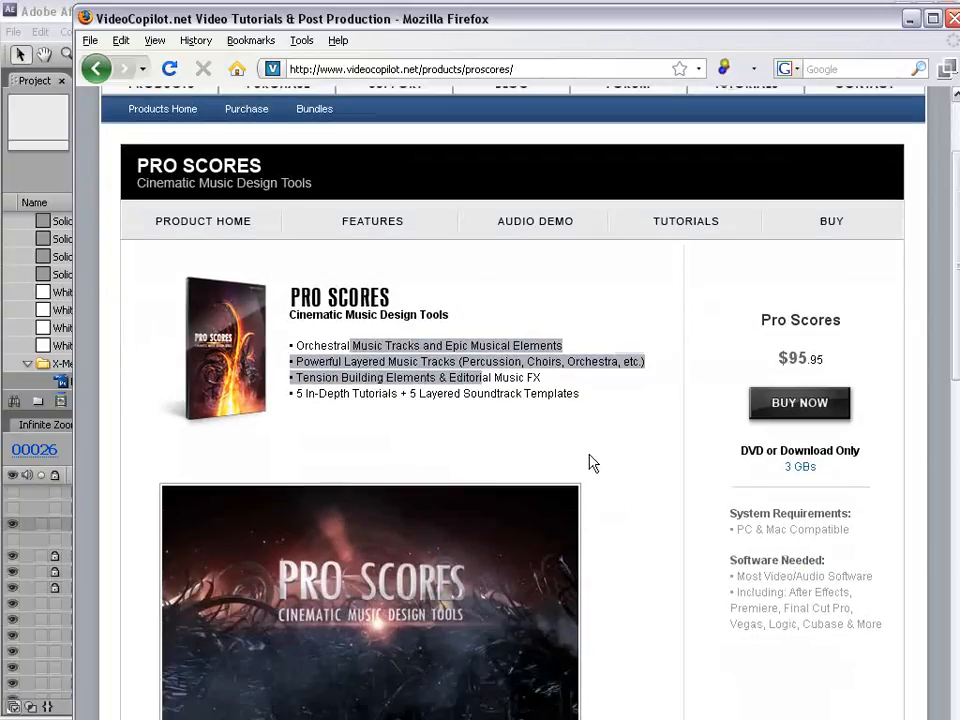
# Step: Read the Pro Scores bullet points on orchestral tracks, layered music and editorial FX, and view the preview video section below them
pyautogui.click(567, 401)
pyautogui.moveTo(296, 341); pyautogui.dragTo(521, 386)
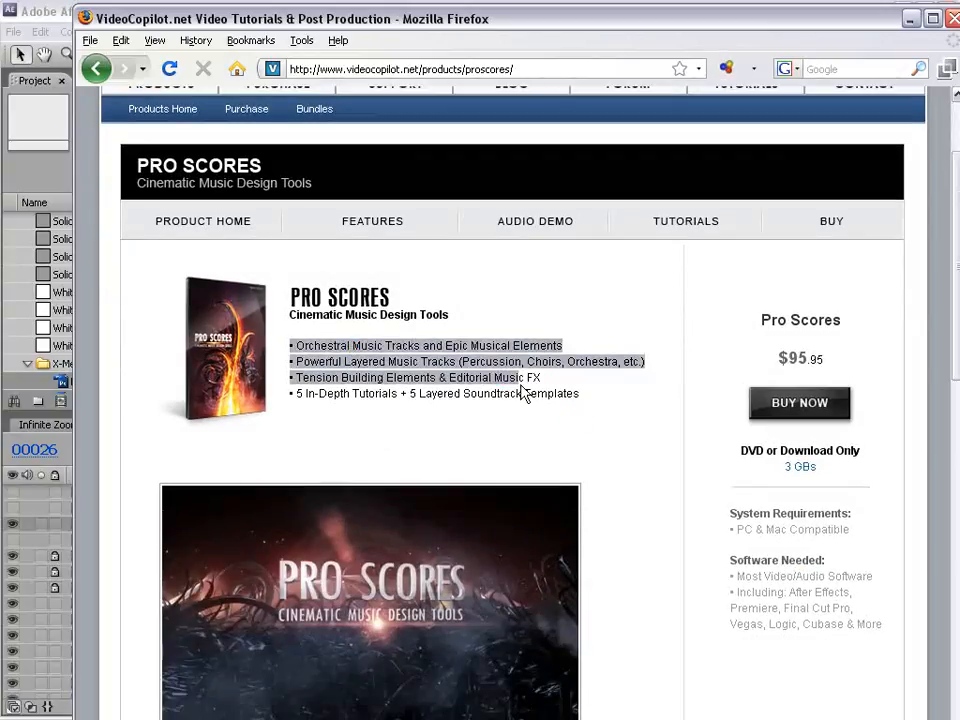
pyautogui.scroll(-4, 664, 491)
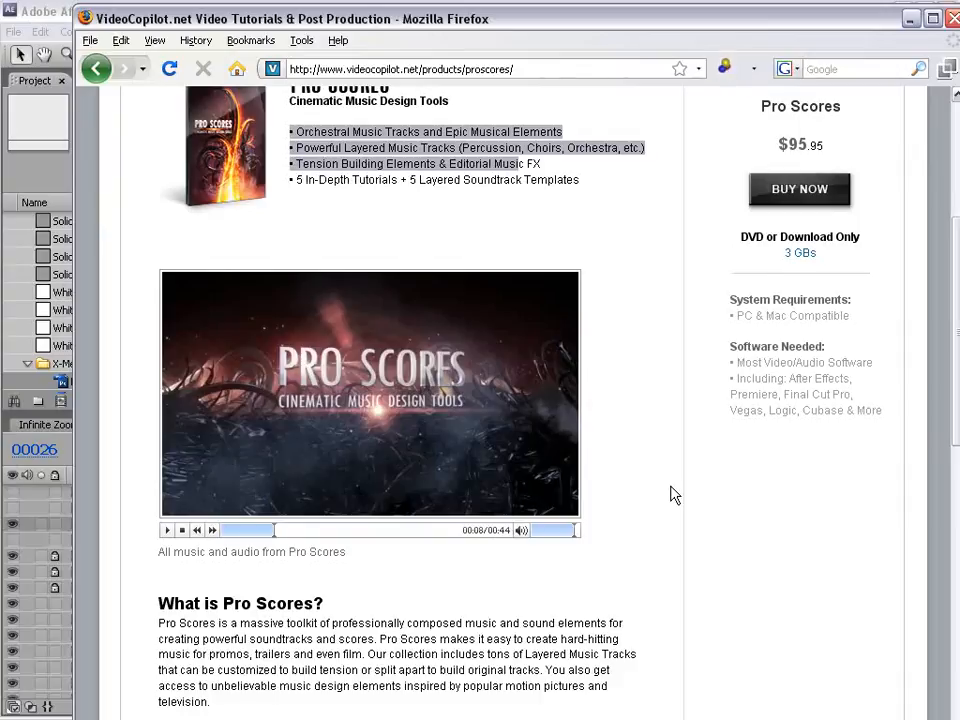
pyautogui.scroll(4, 617, 403)
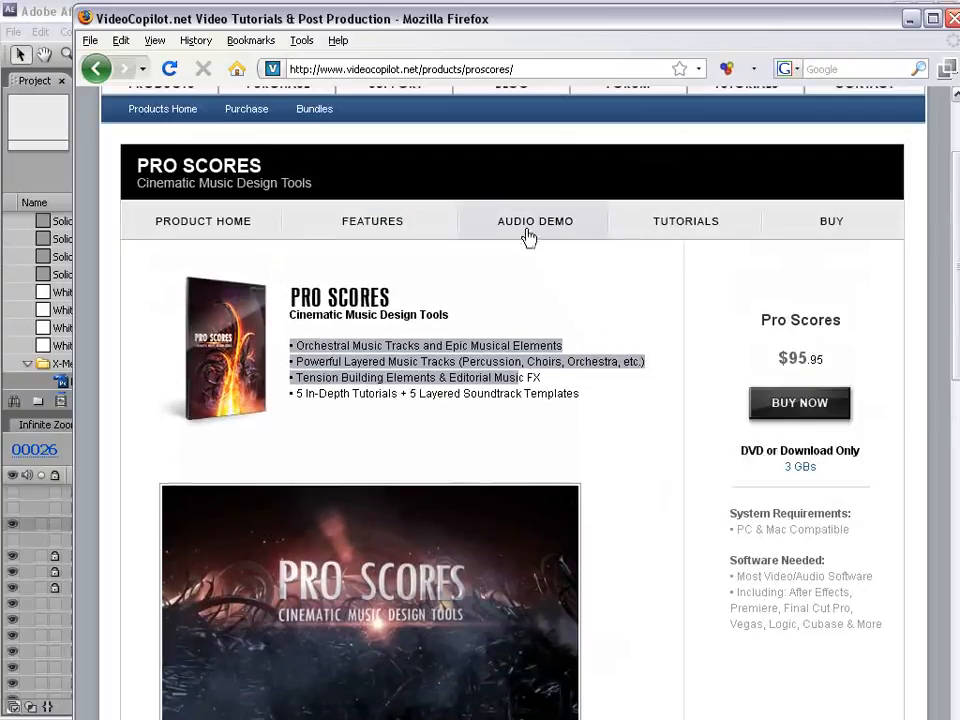
# Step: Open the Pro Scores tutorials page and look over its training overview and the After Effects Title Design section
pyautogui.click(668, 223)
pyautogui.scroll(-9, 540, 364)
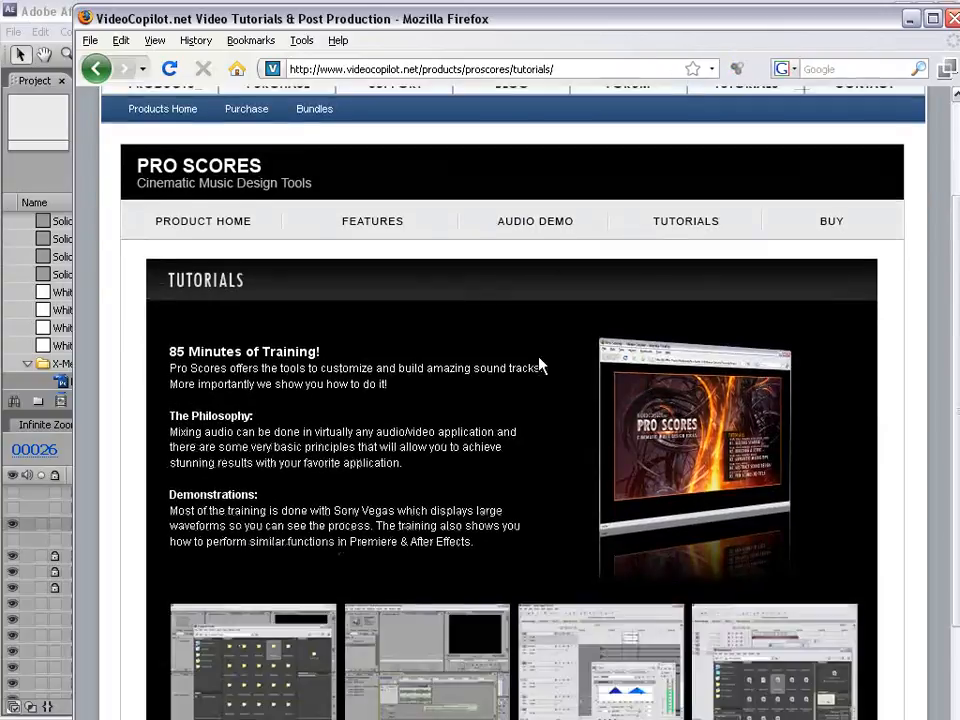
pyautogui.scroll(-2, 537, 363)
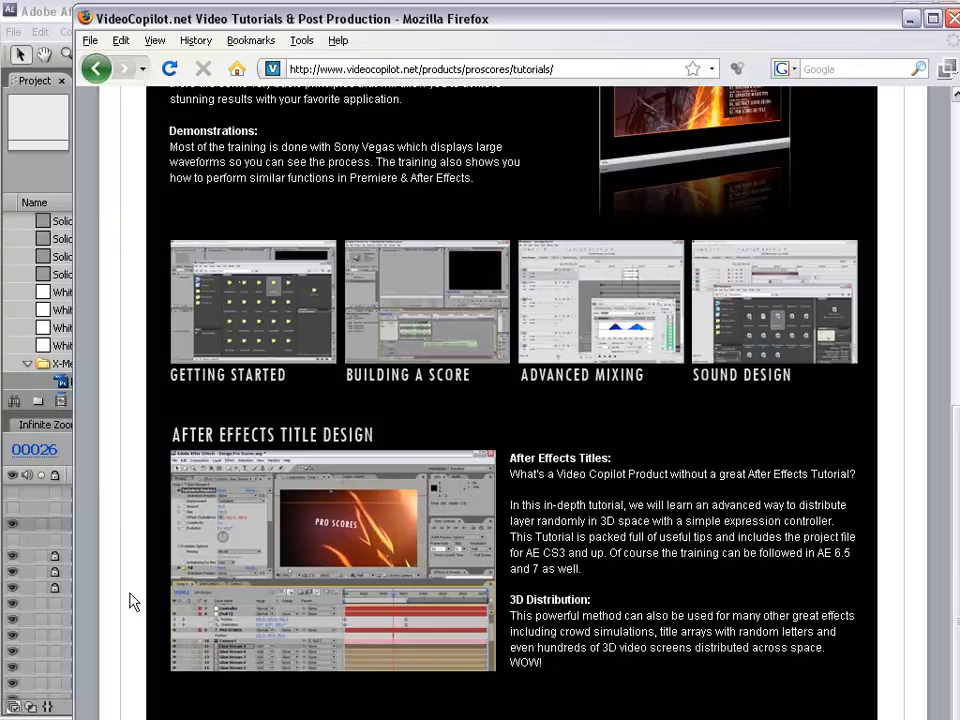
pyautogui.tripleClick(569, 531)
pyautogui.click(555, 459)
pyautogui.scroll(4, 390, 450)
# Step: Switch to After Effects and move the topmost Black Solid 11 layer in Mesh Close Up rightward, placing its glowing circle beside the other
pyautogui.click(40, 11)
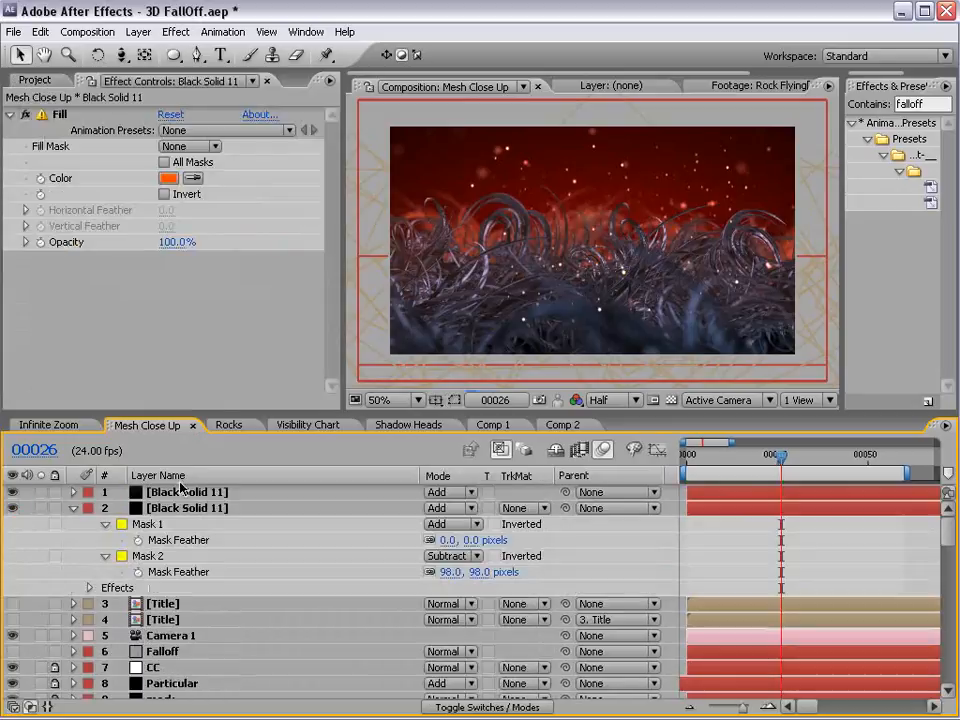
pyautogui.click(185, 492)
pyautogui.moveTo(533, 233); pyautogui.dragTo(650, 235)
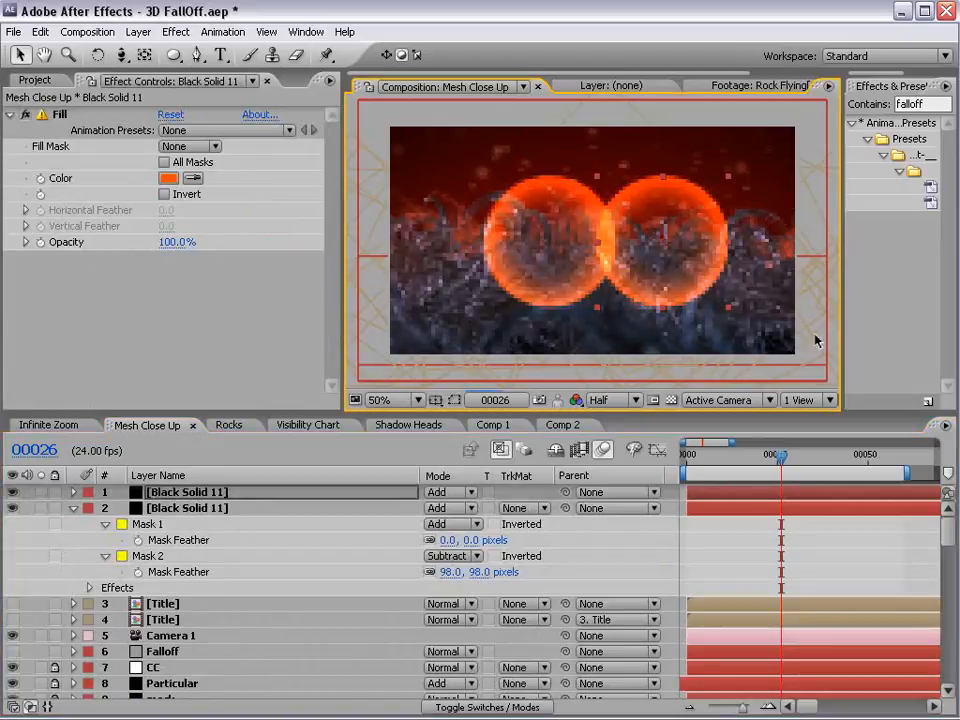